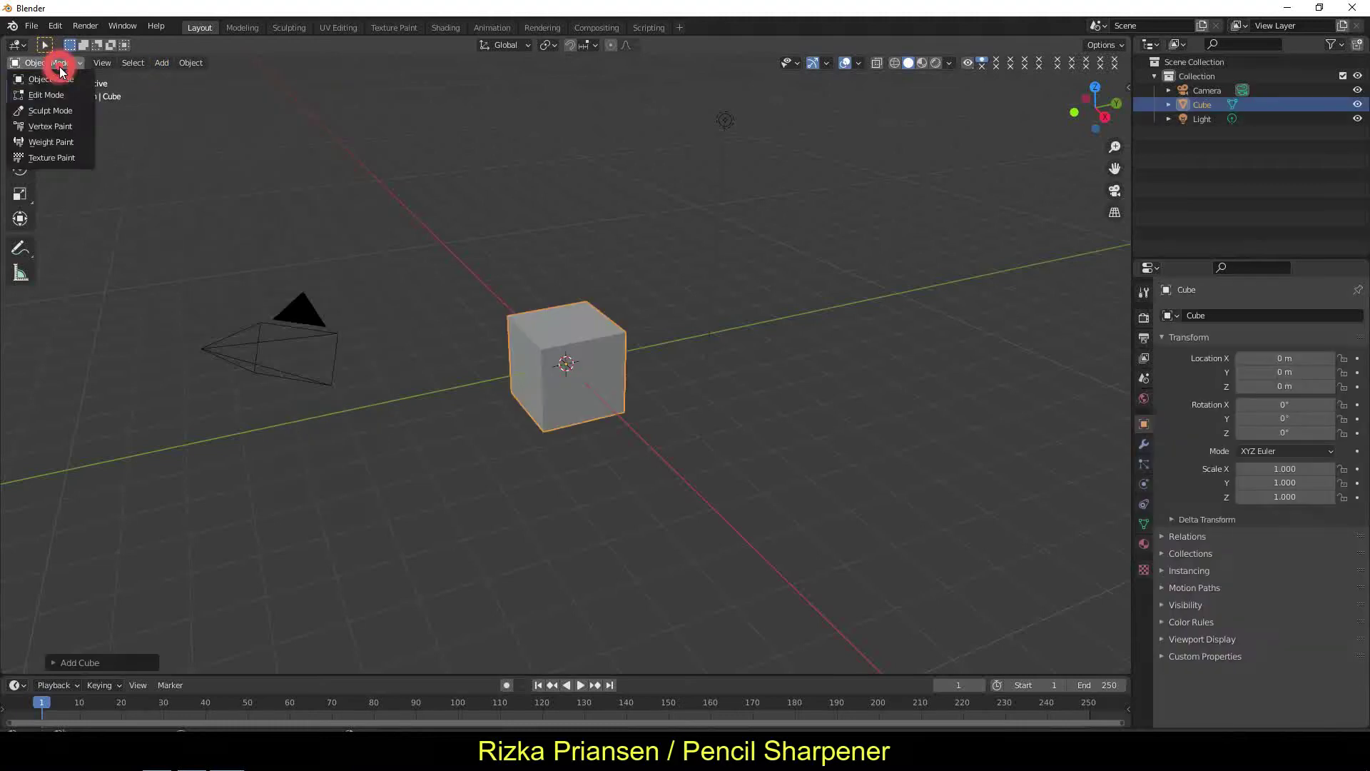
- Switch to front view, add a horizontal middle loop cut and flare it slightly outward
{"action": "left_click", "coordinate": [147, 62]}
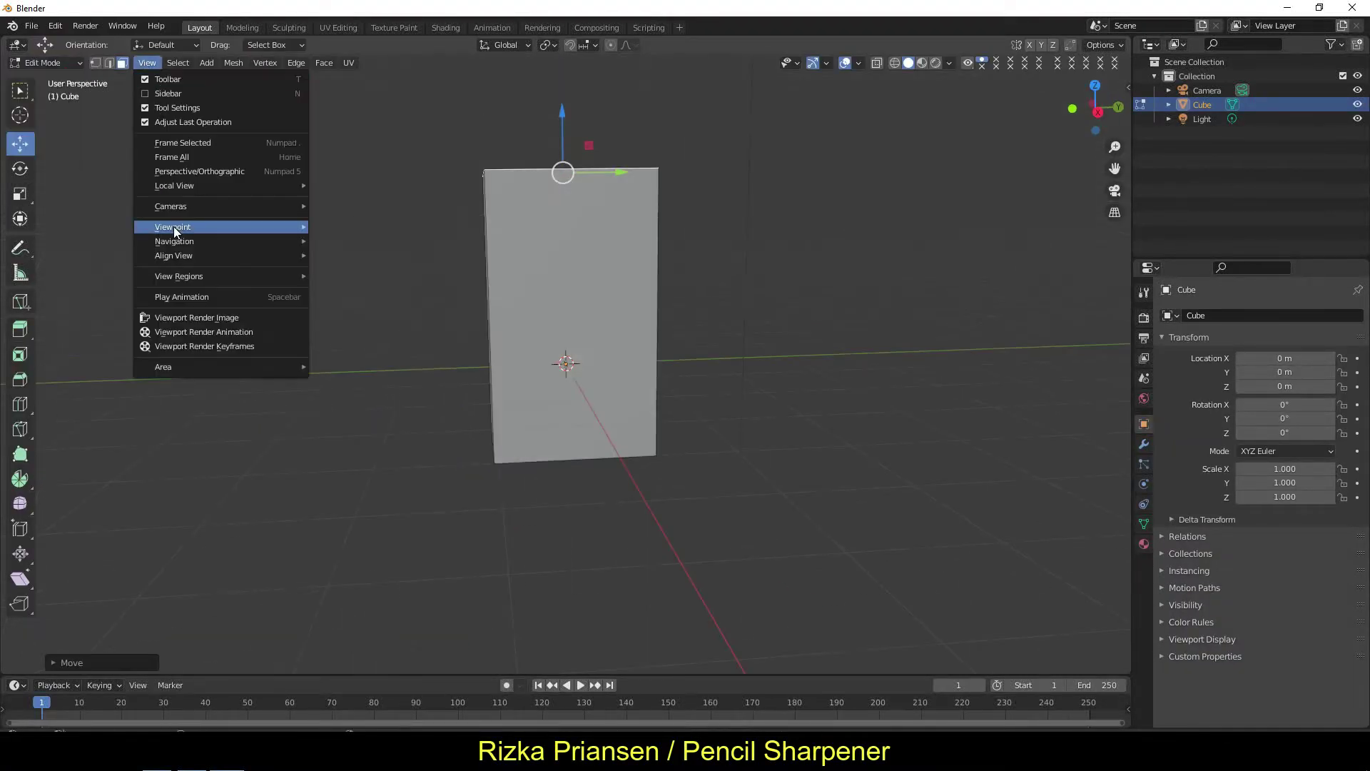
{"action": "left_click", "coordinate": [20, 404]}
{"action": "mouse_move", "coordinate": [449, 294]}
{"action": "middle_mouse_down"}
{"action": "mouse_move", "coordinate": [484, 507]}
{"action": "mouse_move", "coordinate": [465, 444]}
{"action": "middle_mouse_up"}
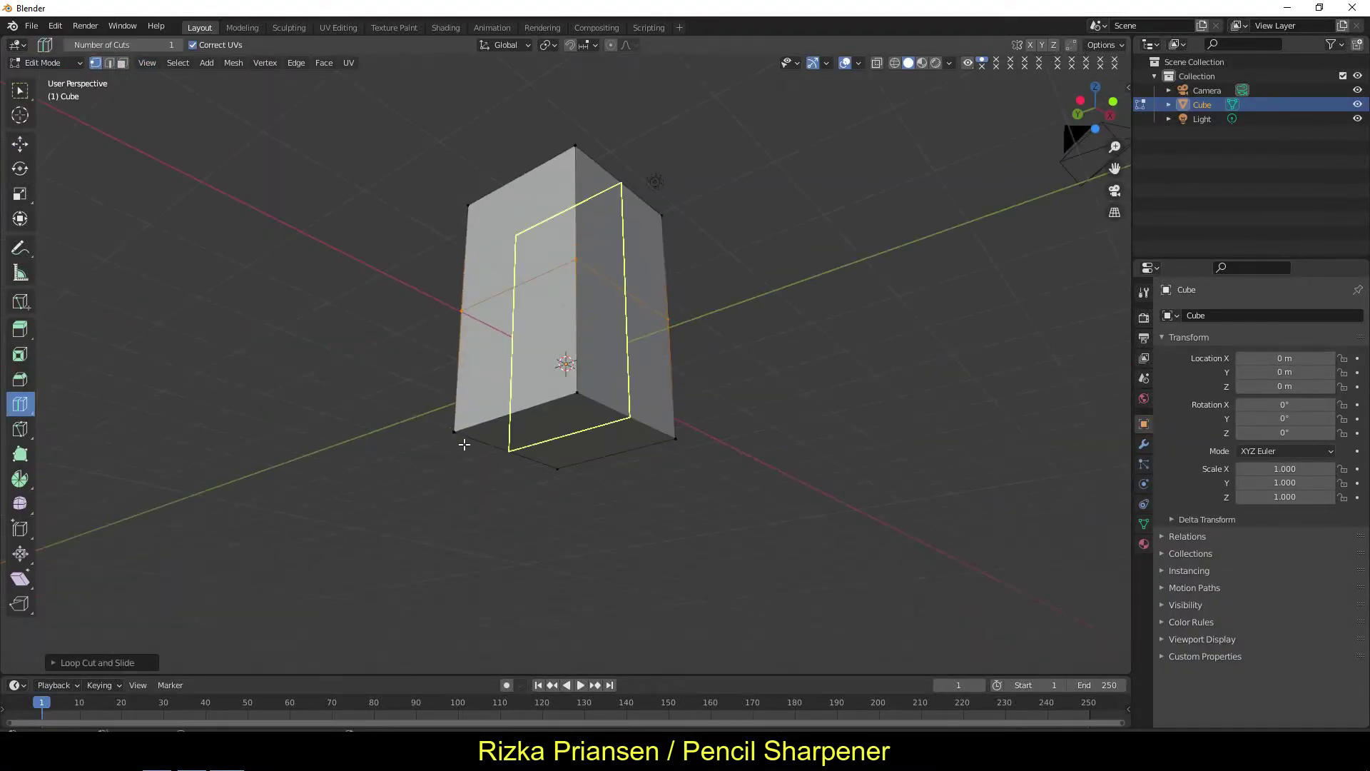
{"action": "key", "text": "shift+space"}
{"action": "key", "text": "s"}
{"action": "middle_click_drag", "start_coordinate": [602, 309], "coordinate": [371, 366]}
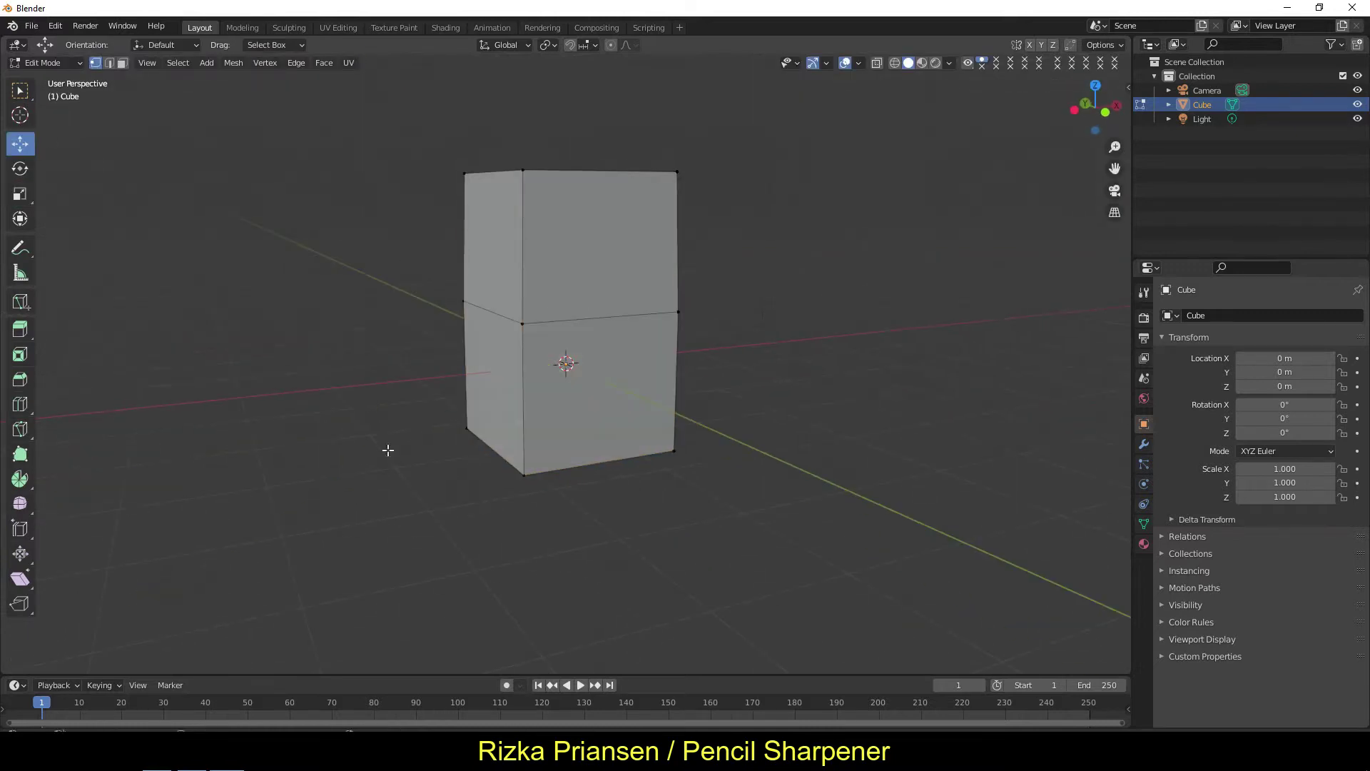
{"action": "middle_click_drag", "start_coordinate": [471, 344], "coordinate": [62, 131]}
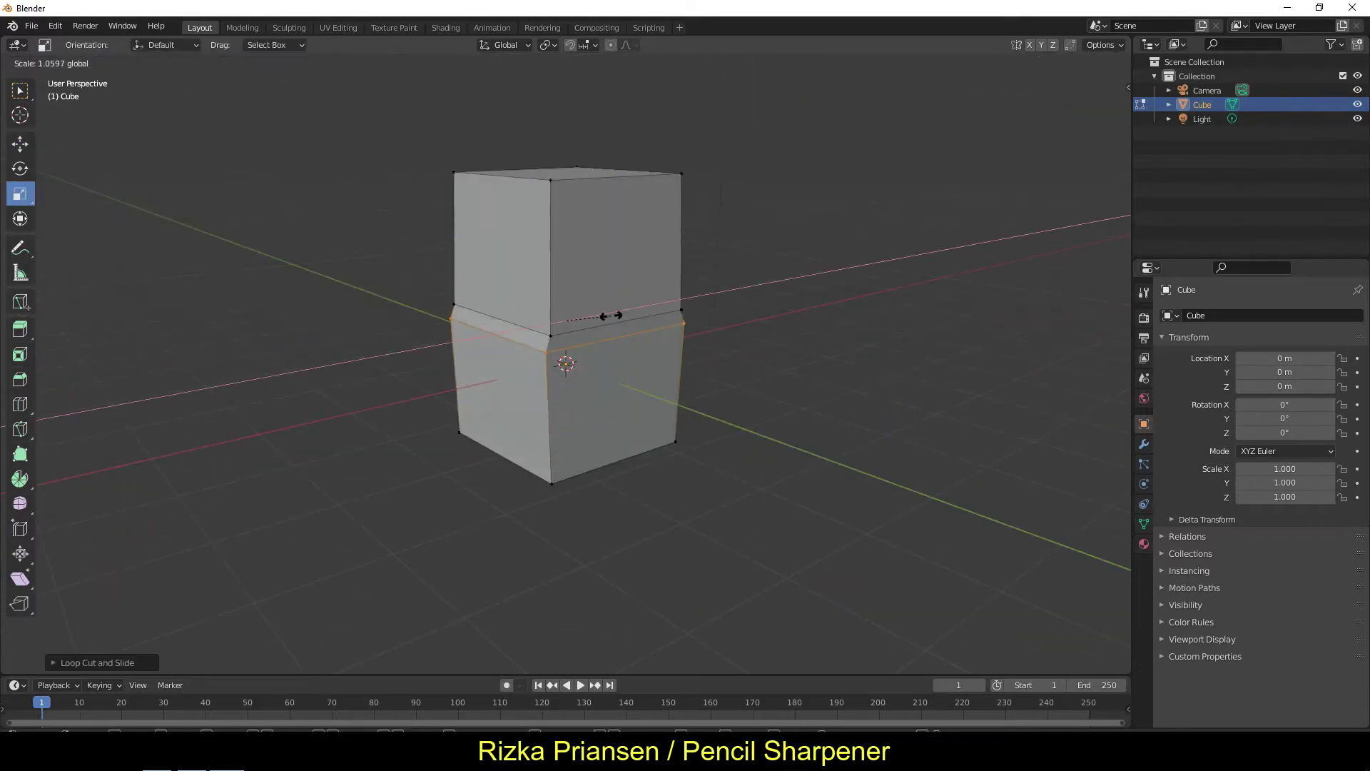
{"action": "left_click_drag", "start_coordinate": [610, 316], "coordinate": [610, 316]}
{"action": "middle_click_drag", "start_coordinate": [610, 316], "coordinate": [564, 300]}
- Inset the lower front face with a 0.1 thickness border
{"action": "left_click", "coordinate": [627, 413]}
{"action": "key", "text": "shift+space"}
{"action": "key", "text": "i"}
{"action": "left_click_drag", "start_coordinate": [664, 447], "coordinate": [649, 449]}
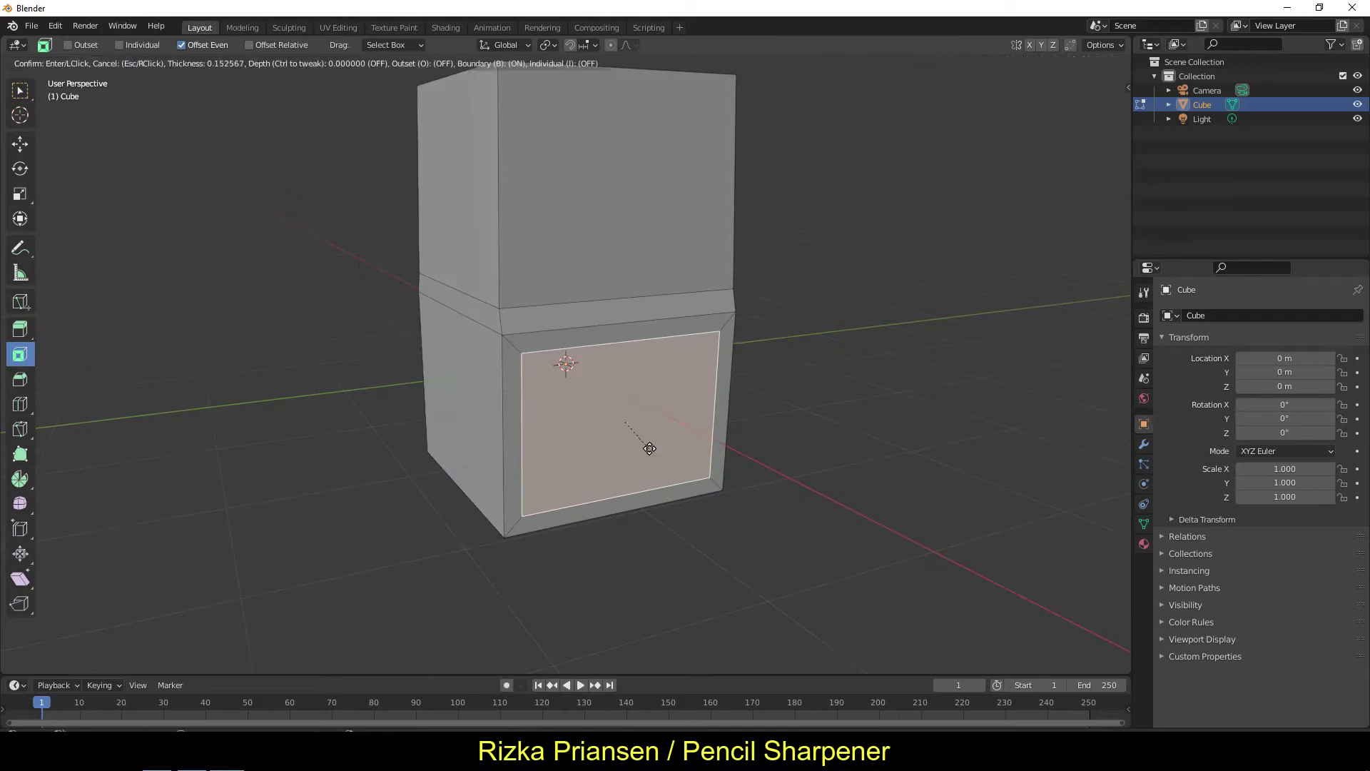
{"action": "left_click", "coordinate": [650, 449]}
{"action": "left_click", "coordinate": [205, 579]}
{"action": "type", "text": "0.1"}
{"action": "key", "text": "Return"}
- Raise the middle band vertically along Z
{"action": "middle_click_drag", "start_coordinate": [500, 357], "coordinate": [607, 443]}
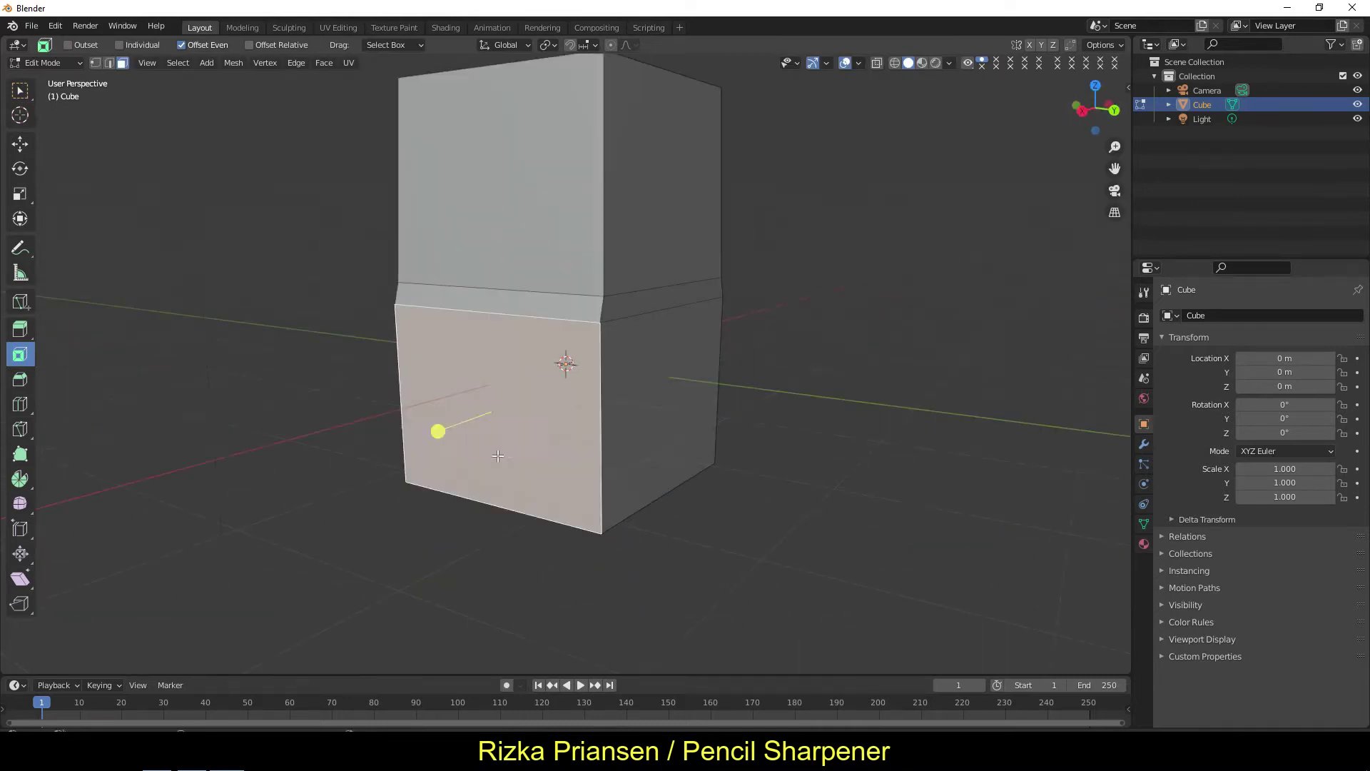
{"action": "key", "text": "alt+a"}
{"action": "left_click", "coordinate": [590, 309], "text": "alt"}
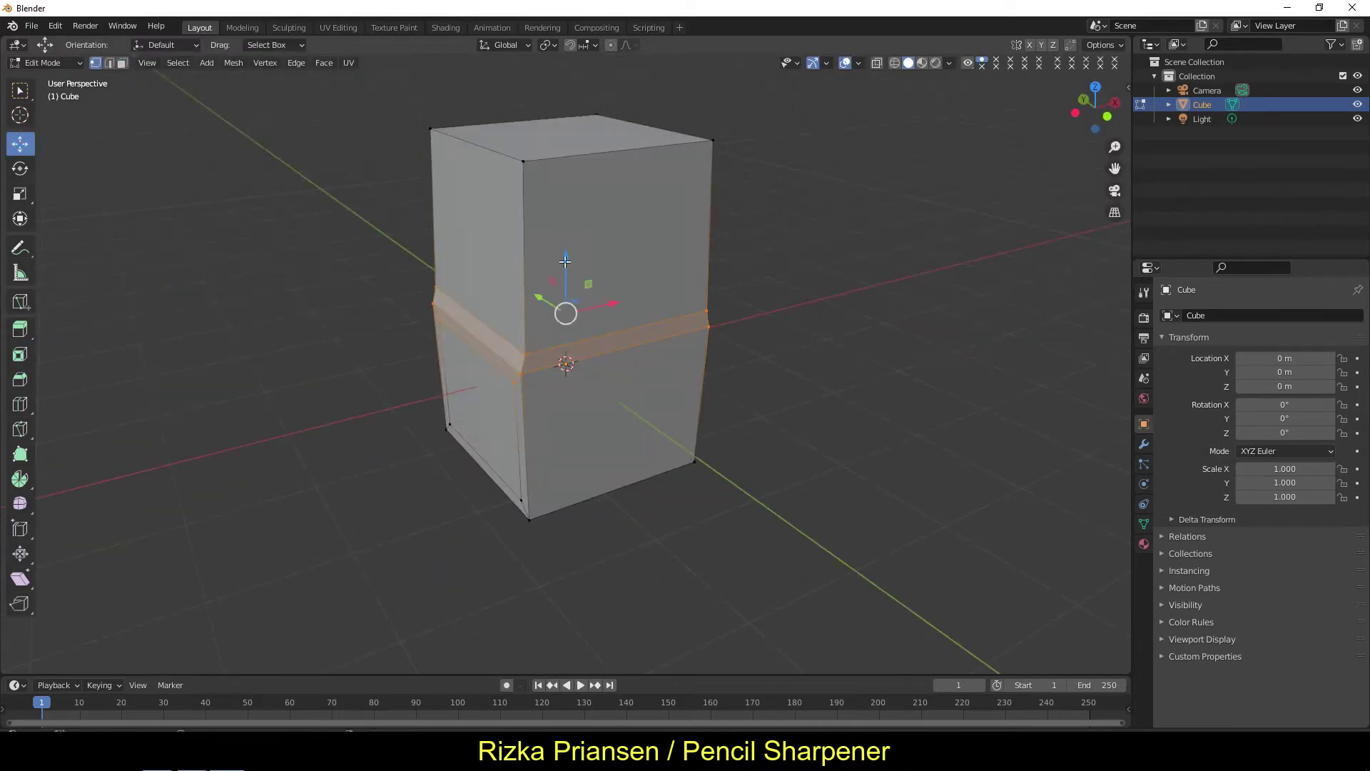
{"action": "key", "text": "g"}
{"action": "key", "text": "z"}
{"action": "key", "text": "shift+space"}
{"action": "key", "text": "g"}
{"action": "key", "text": "KP_1"}
- Delete the inset lower front face to open a hole
{"action": "middle_click_drag", "start_coordinate": [617, 327], "coordinate": [465, 341]}
{"action": "key", "text": "3"}
{"action": "left_click", "coordinate": [500, 486]}
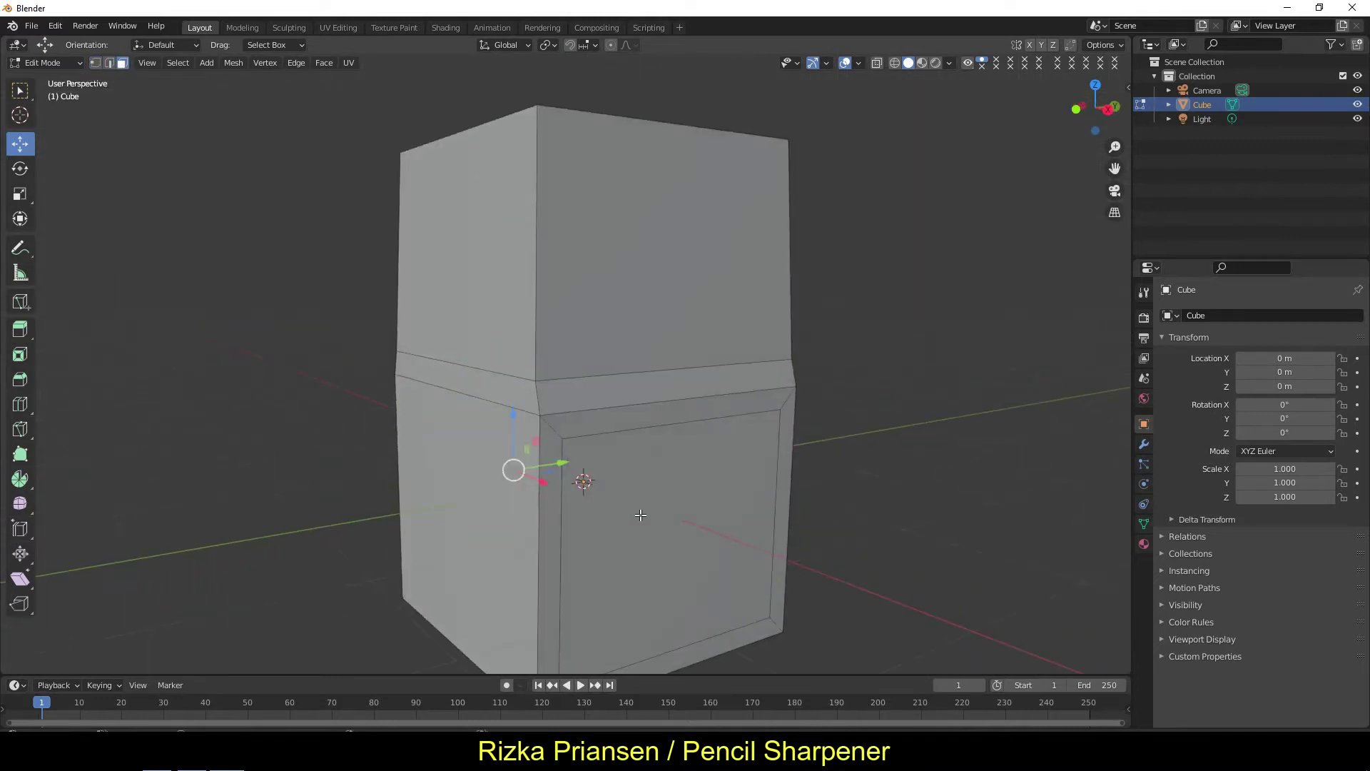
{"action": "middle_click_drag", "start_coordinate": [499, 486], "coordinate": [664, 485]}
{"action": "key", "text": "x"}
{"action": "mouse_move", "coordinate": [287, 389]}
{"action": "middle_mouse_down"}
{"action": "mouse_move", "coordinate": [718, 500]}
{"action": "mouse_move", "coordinate": [647, 437]}
{"action": "mouse_move", "coordinate": [581, 489]}
{"action": "middle_mouse_up"}
{"action": "left_click", "coordinate": [719, 527]}
- Extrude the opening's border edges and scale them into the body
{"action": "key", "text": "2"}
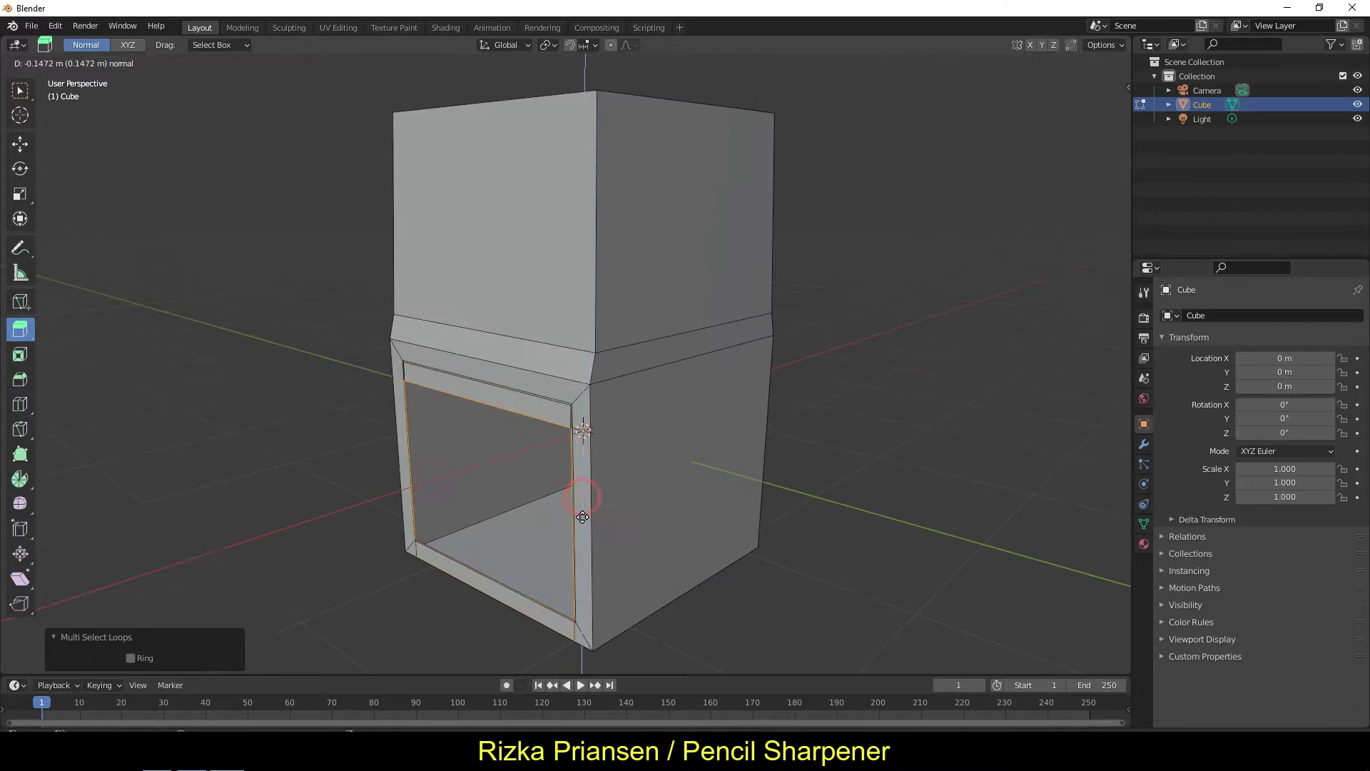
{"action": "key", "text": "e"}
{"action": "key", "text": "shift+space"}
{"action": "key", "text": "s"}
{"action": "scroll", "coordinate": [362, 386], "scroll_direction": "up", "scroll_amount": 3}
{"action": "left_click", "coordinate": [55, 26]}
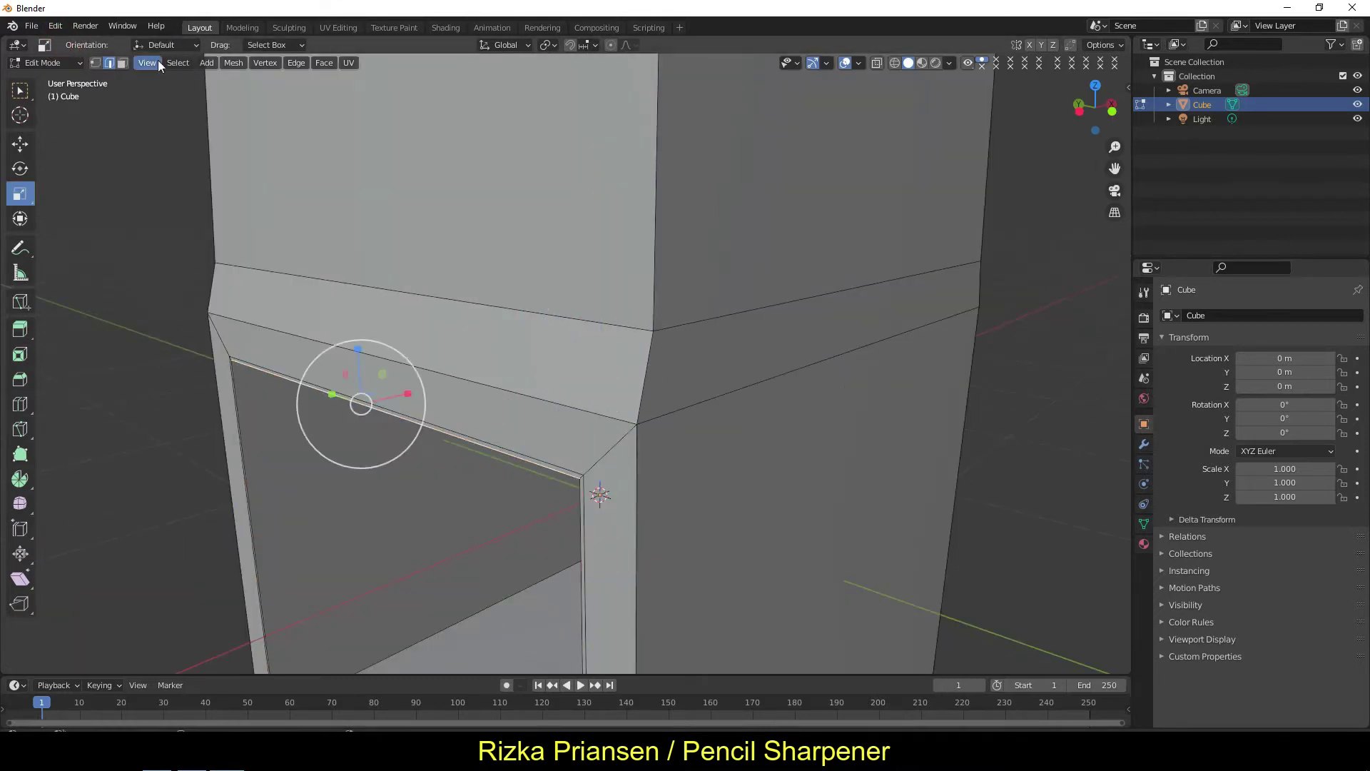
{"action": "left_click", "coordinate": [177, 63]}
{"action": "key", "text": "shift+space"}
{"action": "key", "text": "e"}
- Extrude the opening's outer and inner edge loops into a rim
{"action": "left_click", "coordinate": [559, 416]}
{"action": "middle_click_drag", "start_coordinate": [559, 415], "coordinate": [500, 371]}
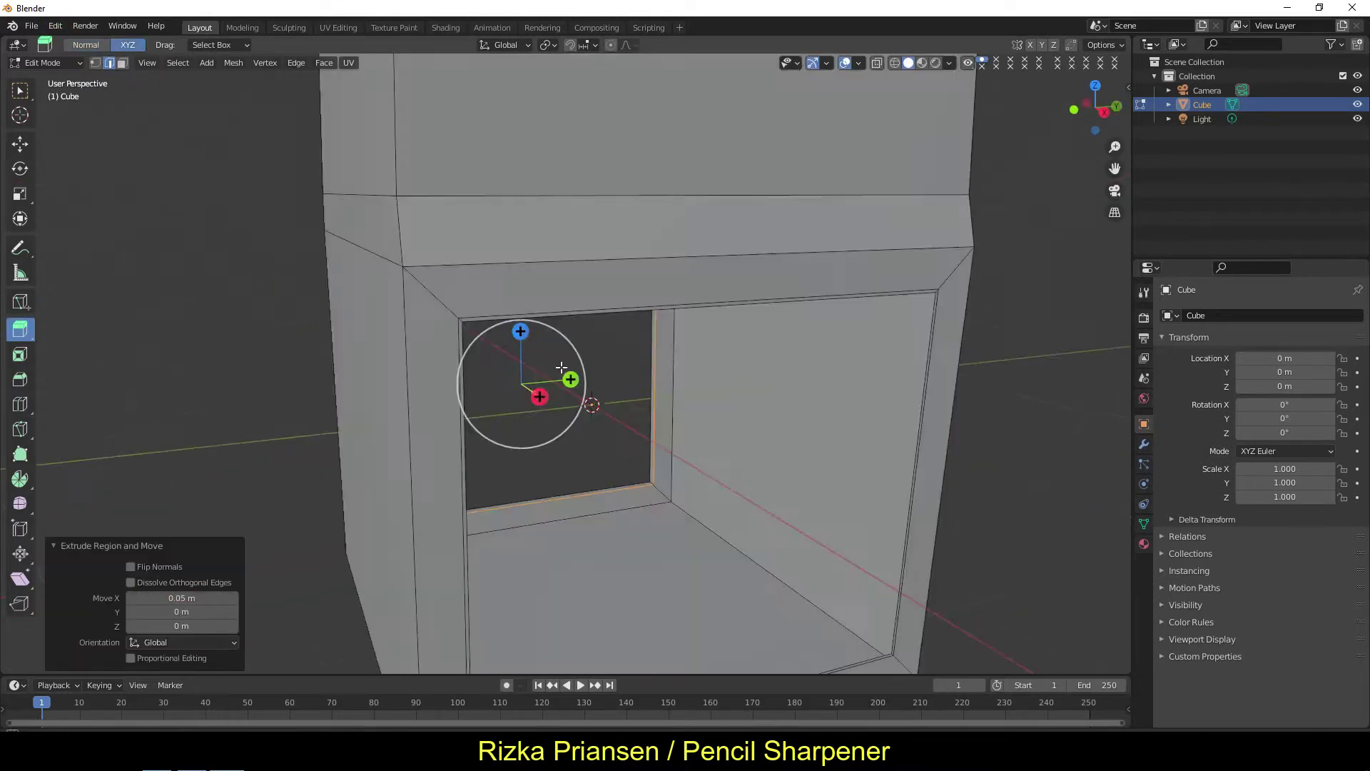
{"action": "left_click", "coordinate": [178, 63]}
{"action": "left_click", "coordinate": [357, 281]}
{"action": "key", "text": "e"}
{"action": "double_click", "coordinate": [182, 598]}
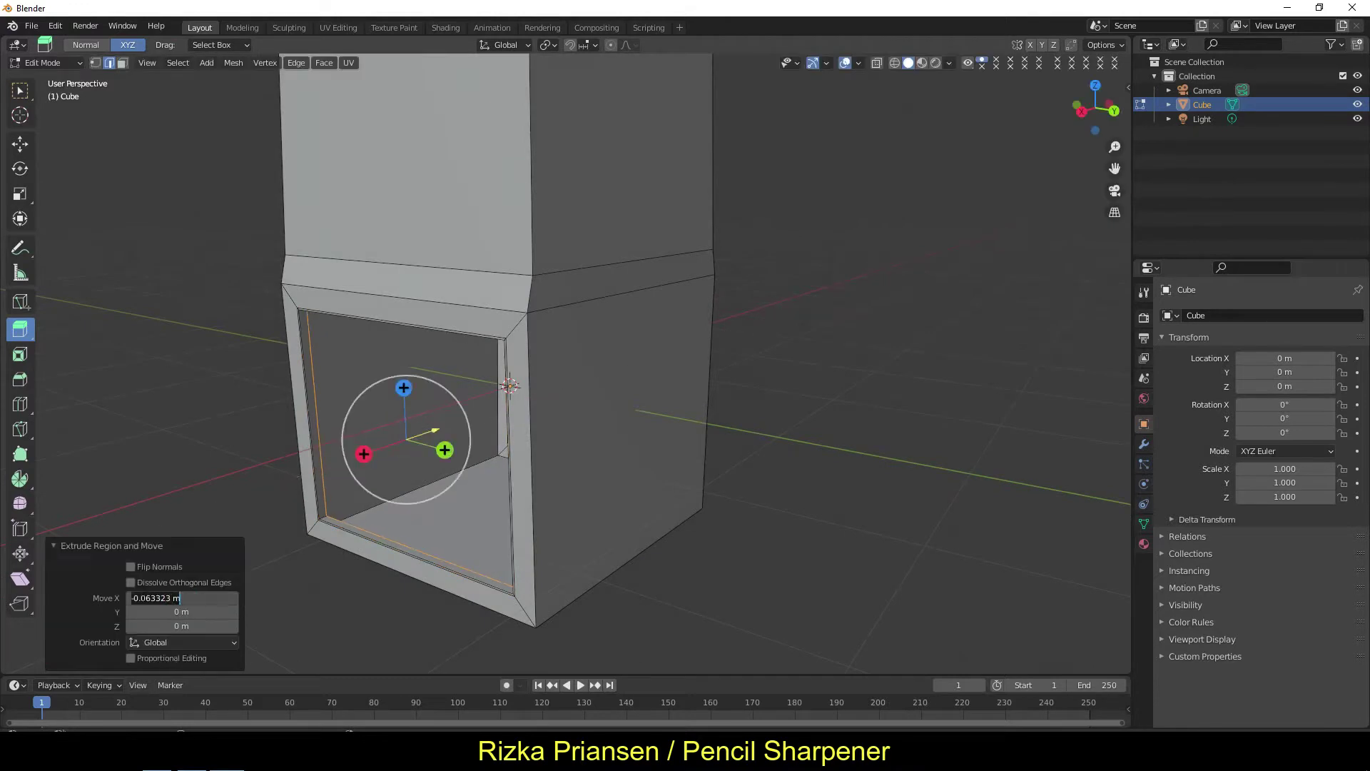
{"action": "key", "text": "alt+a"}
{"action": "scroll", "coordinate": [447, 426], "scroll_direction": "down", "scroll_amount": 3}
{"action": "mouse_move", "coordinate": [446, 425]}
{"action": "middle_mouse_down"}
{"action": "mouse_move", "coordinate": [536, 385]}
{"action": "mouse_move", "coordinate": [620, 284]}
{"action": "middle_mouse_up"}
- Add a loop cut over the top and raise its middle loop 0.1215 m into a ridge
{"action": "left_click", "coordinate": [654, 299]}
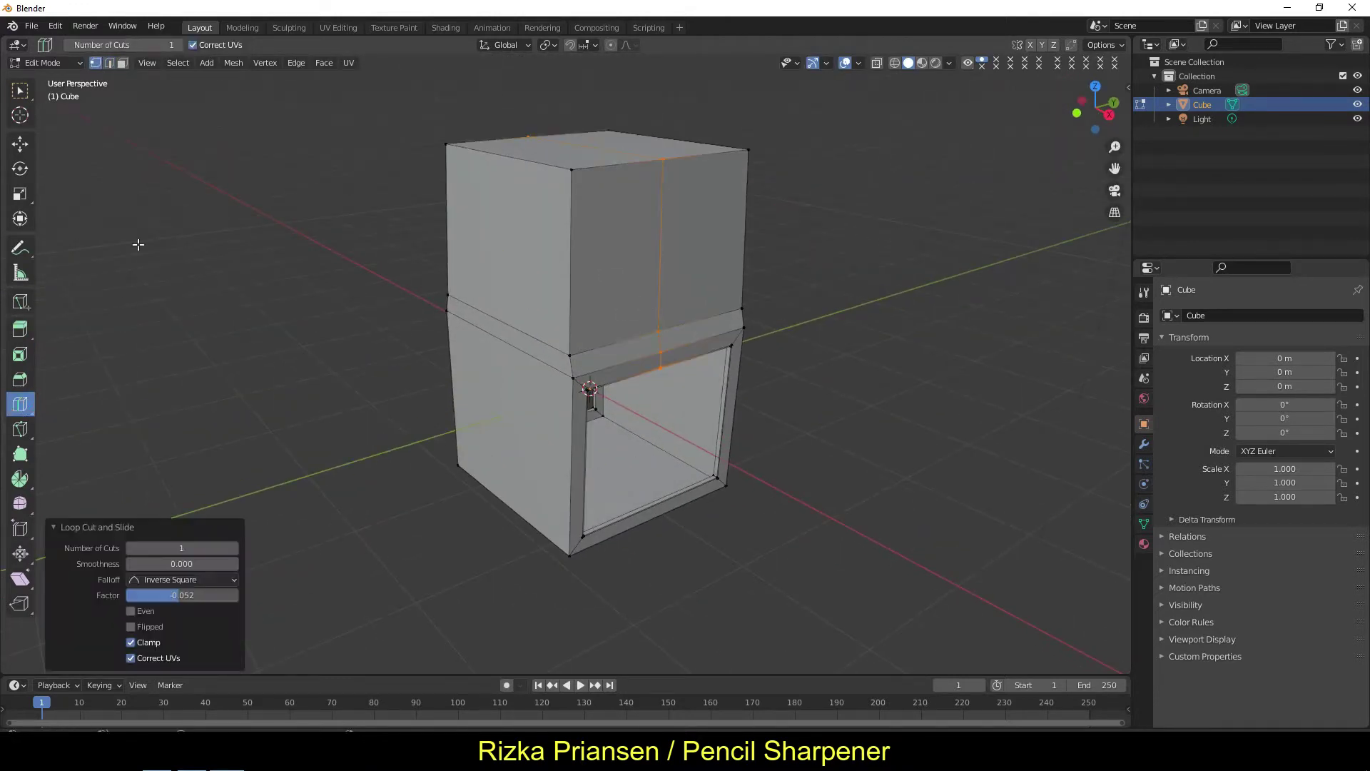
{"action": "key", "text": "shift+space"}
{"action": "key", "text": "g"}
{"action": "left_click", "coordinate": [532, 136]}
{"action": "left_click", "coordinate": [593, 71]}
{"action": "mouse_move", "coordinate": [593, 71]}
{"action": "middle_mouse_down"}
{"action": "mouse_move", "coordinate": [537, 206]}
{"action": "mouse_move", "coordinate": [618, 323]}
{"action": "middle_mouse_up"}
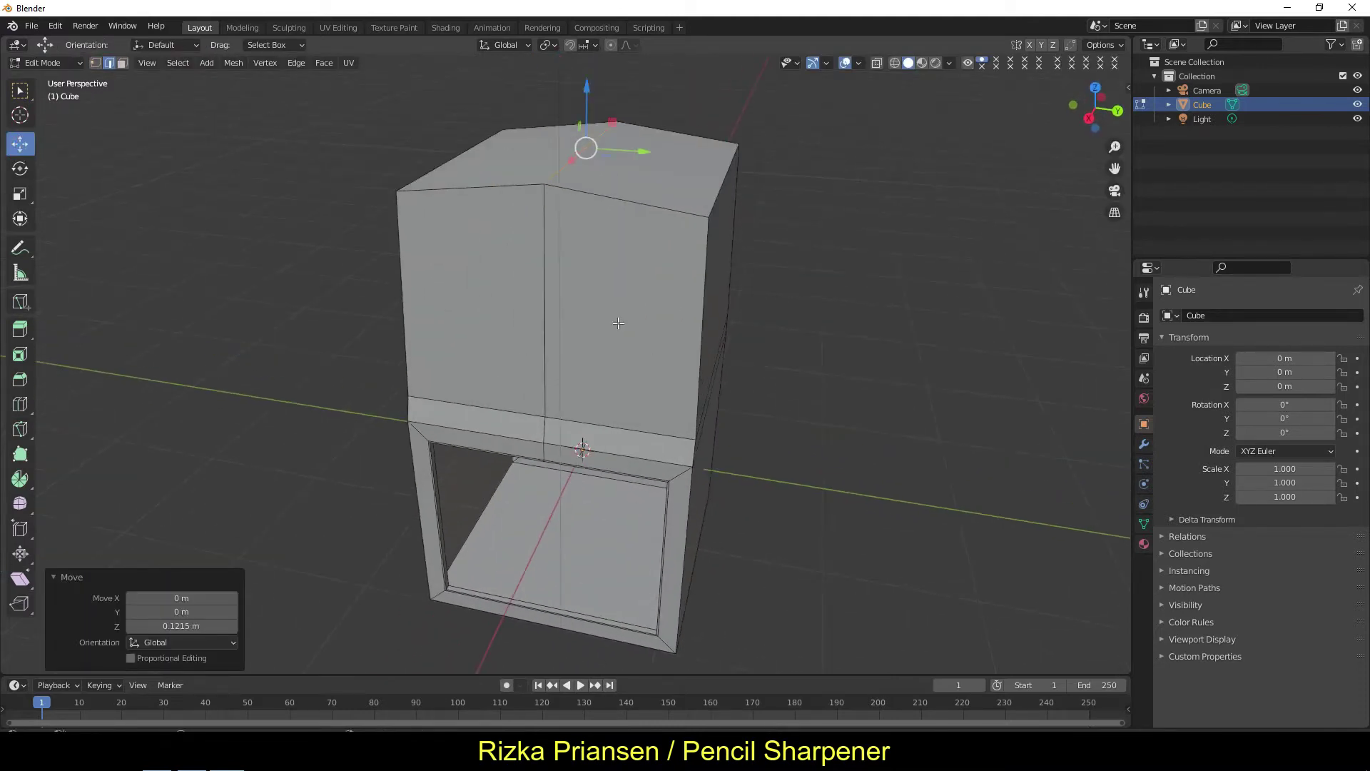
- Add another vertical loop cut across the top and select the top edge loop
{"action": "left_click", "coordinate": [656, 180]}
{"action": "middle_click_drag", "start_coordinate": [655, 179], "coordinate": [119, 77]}
{"action": "left_click", "coordinate": [20, 143]}
{"action": "key", "text": "2"}
{"action": "left_click", "coordinate": [401, 185], "text": "alt"}
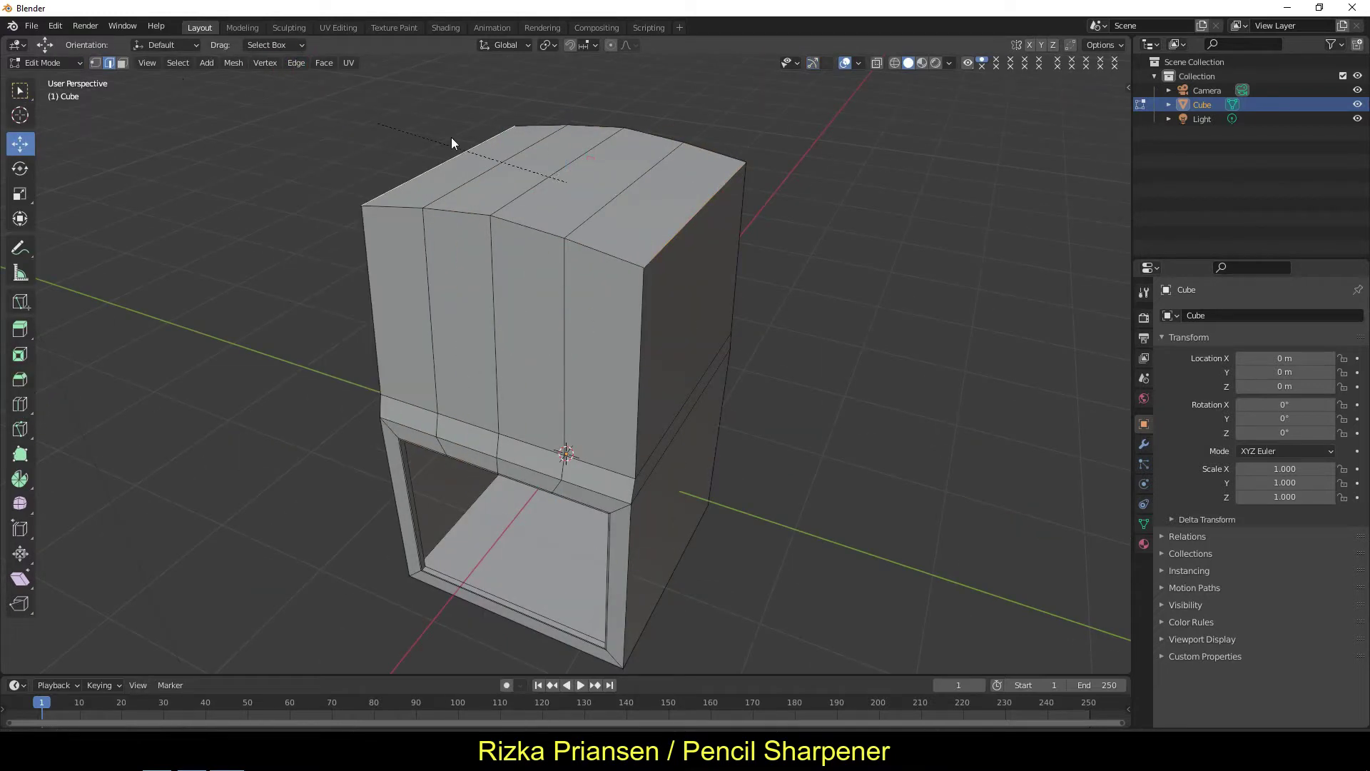
- Bevel the top edges with 5 segments
{"action": "key", "text": "ctrl+b"}
{"action": "left_click", "coordinate": [540, 186]}
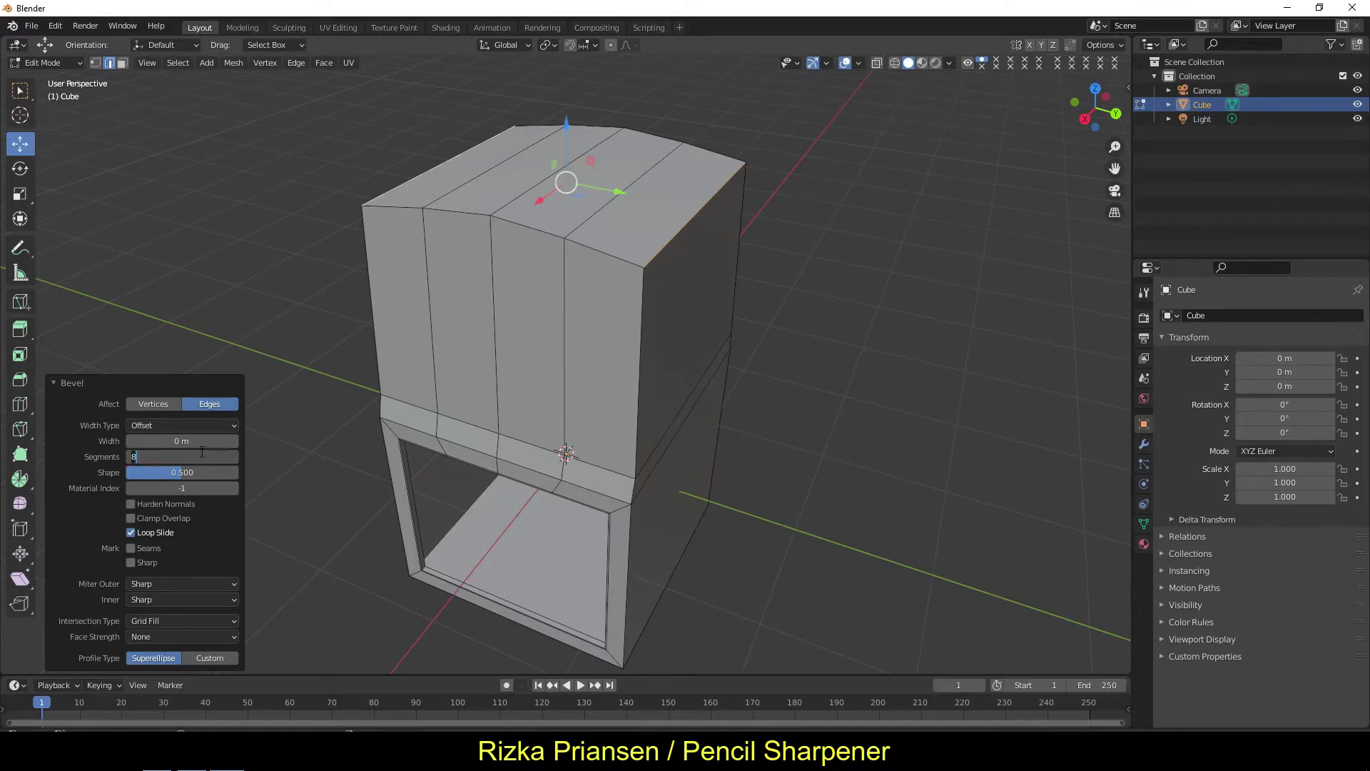
{"action": "key", "text": "ctrl+z"}
{"action": "left_click", "coordinate": [55, 26]}
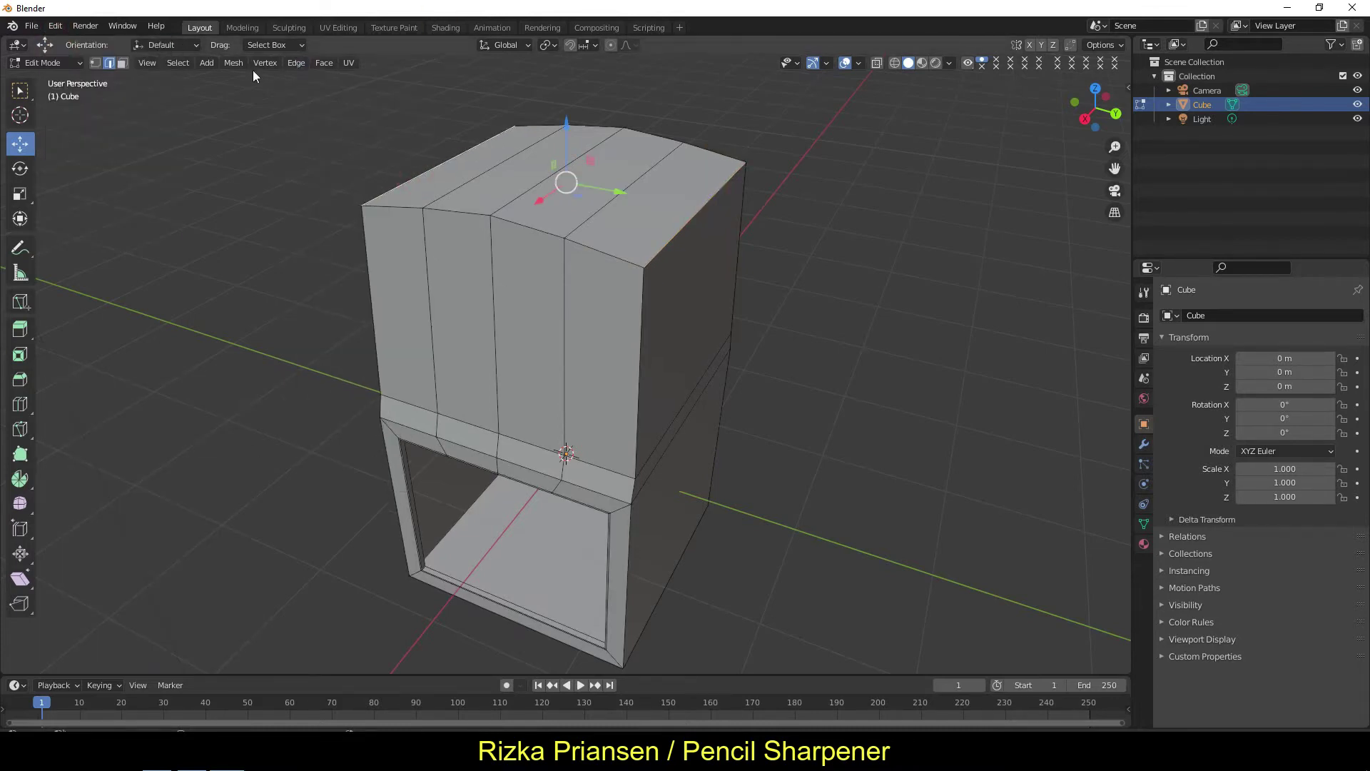
{"action": "key", "text": "ctrl+b"}
{"action": "left_click", "coordinate": [206, 446]}
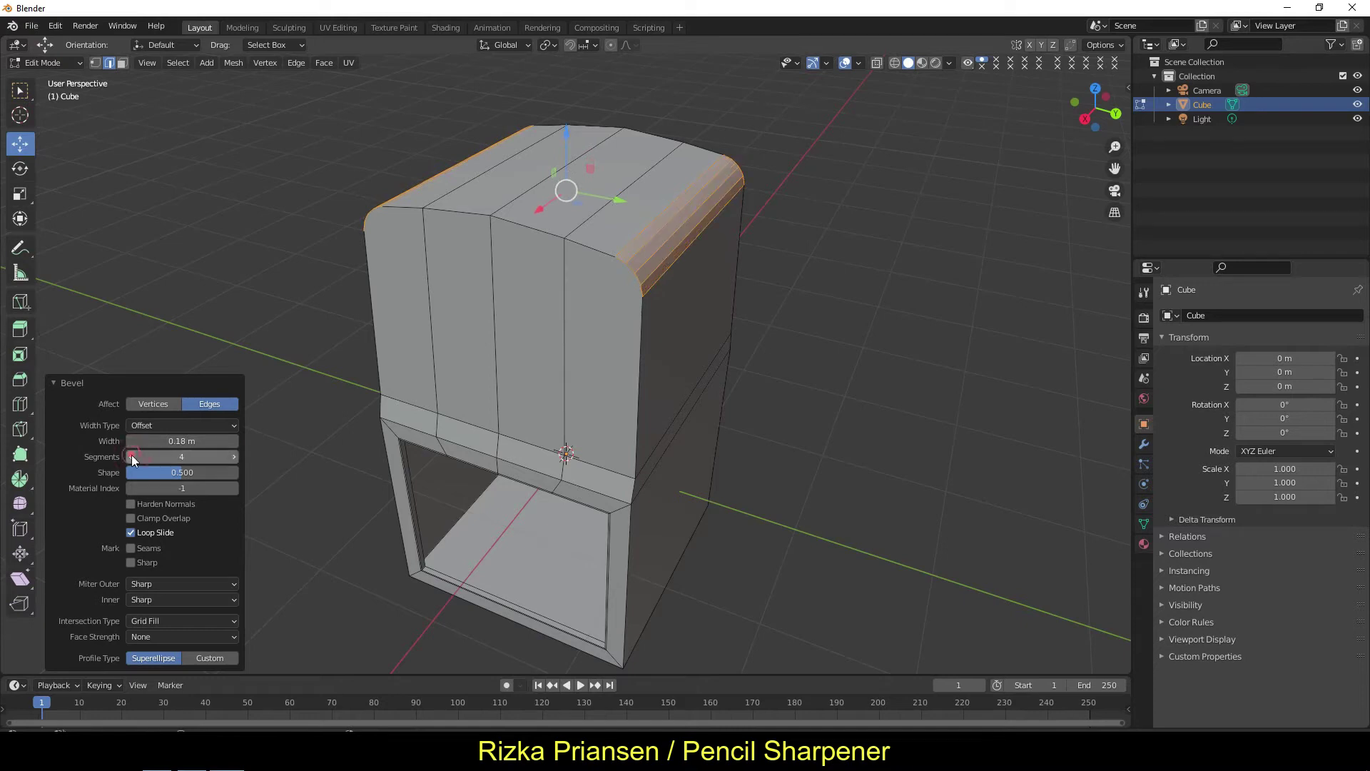
{"action": "left_click", "coordinate": [233, 451]}
{"action": "left_click", "coordinate": [600, 145]}
{"action": "right_click", "coordinate": [316, 105]}
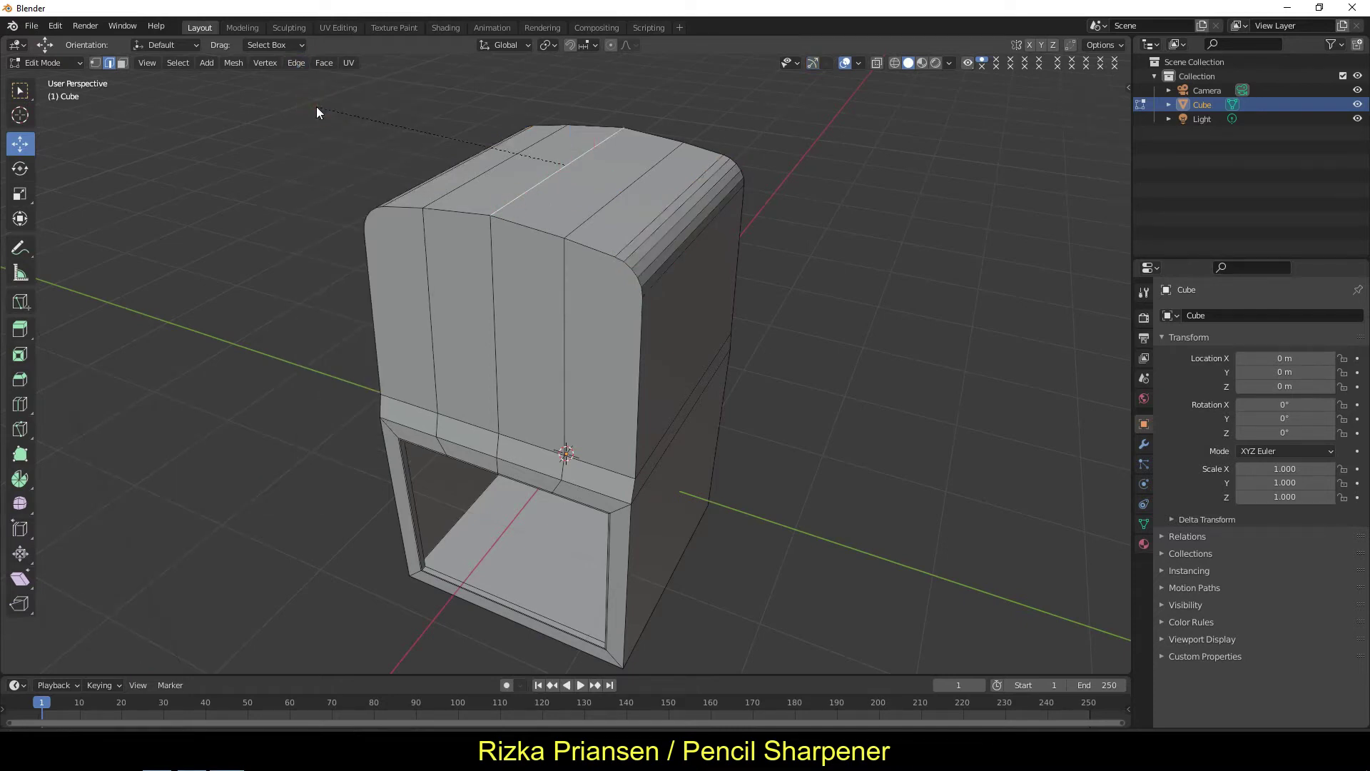
{"action": "left_click", "coordinate": [233, 443]}
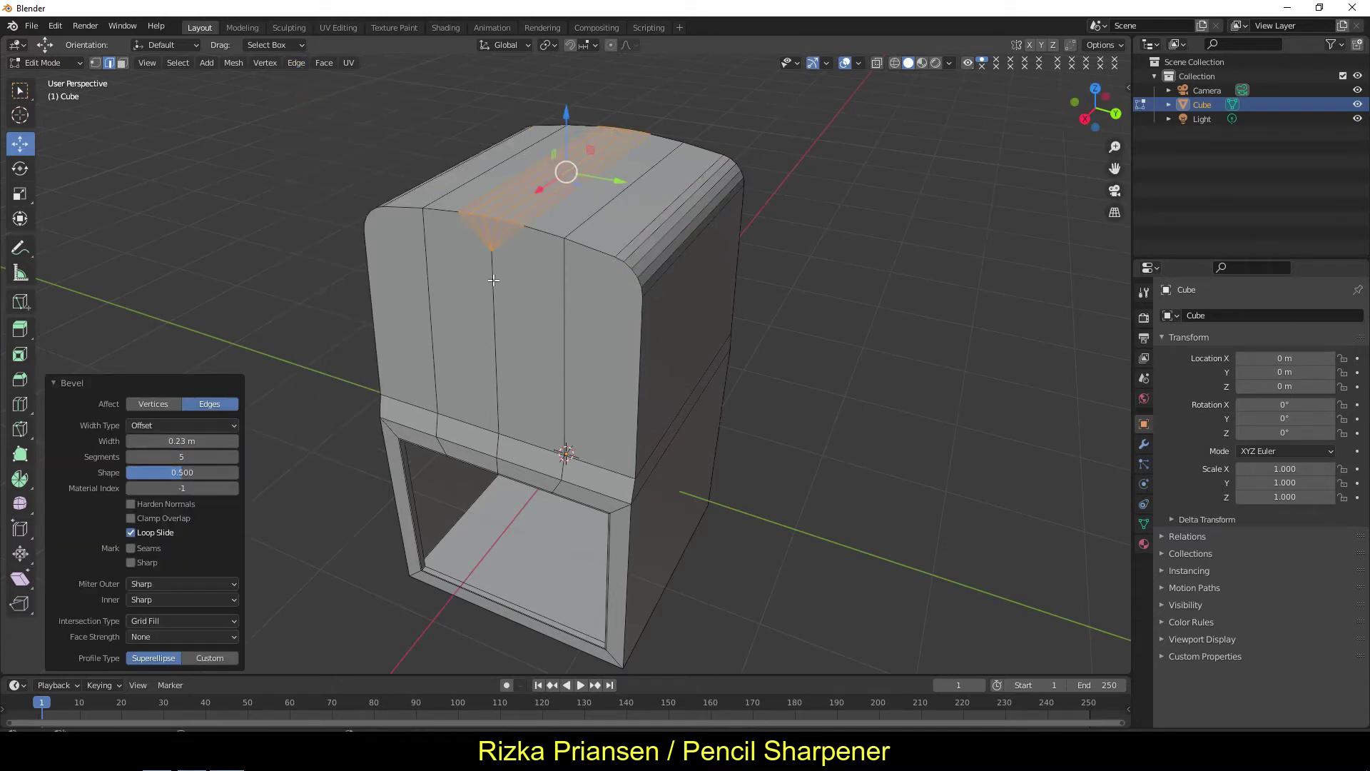
- Select an edge path along the block's front-left corner
{"action": "left_click", "coordinate": [272, 303]}
{"action": "mouse_move", "coordinate": [272, 304]}
{"action": "middle_mouse_down"}
{"action": "mouse_move", "coordinate": [300, 236]}
{"action": "mouse_move", "coordinate": [473, 292]}
{"action": "middle_mouse_up"}
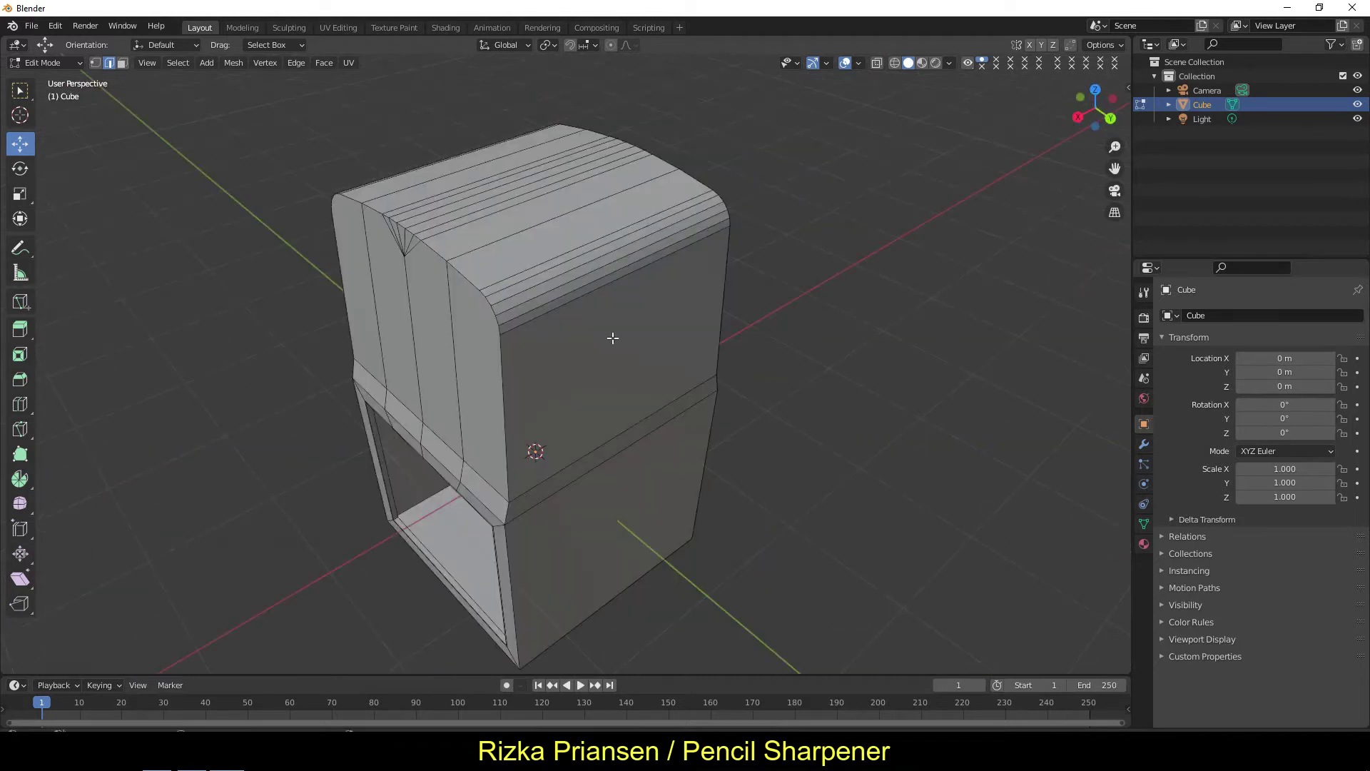
{"action": "middle_click_drag", "start_coordinate": [612, 337], "coordinate": [560, 392]}
{"action": "left_click", "coordinate": [521, 322]}
{"action": "left_click", "coordinate": [356, 394], "text": "ctrl"}
{"action": "mouse_move", "coordinate": [401, 144]}
{"action": "middle_mouse_down"}
{"action": "mouse_move", "coordinate": [551, 319]}
{"action": "mouse_move", "coordinate": [571, 428]}
{"action": "middle_mouse_up"}
- Bevel the selected corner edges to about 0.08 m width with fewer segments
{"action": "scroll", "coordinate": [563, 451], "scroll_direction": "down", "scroll_amount": 3}
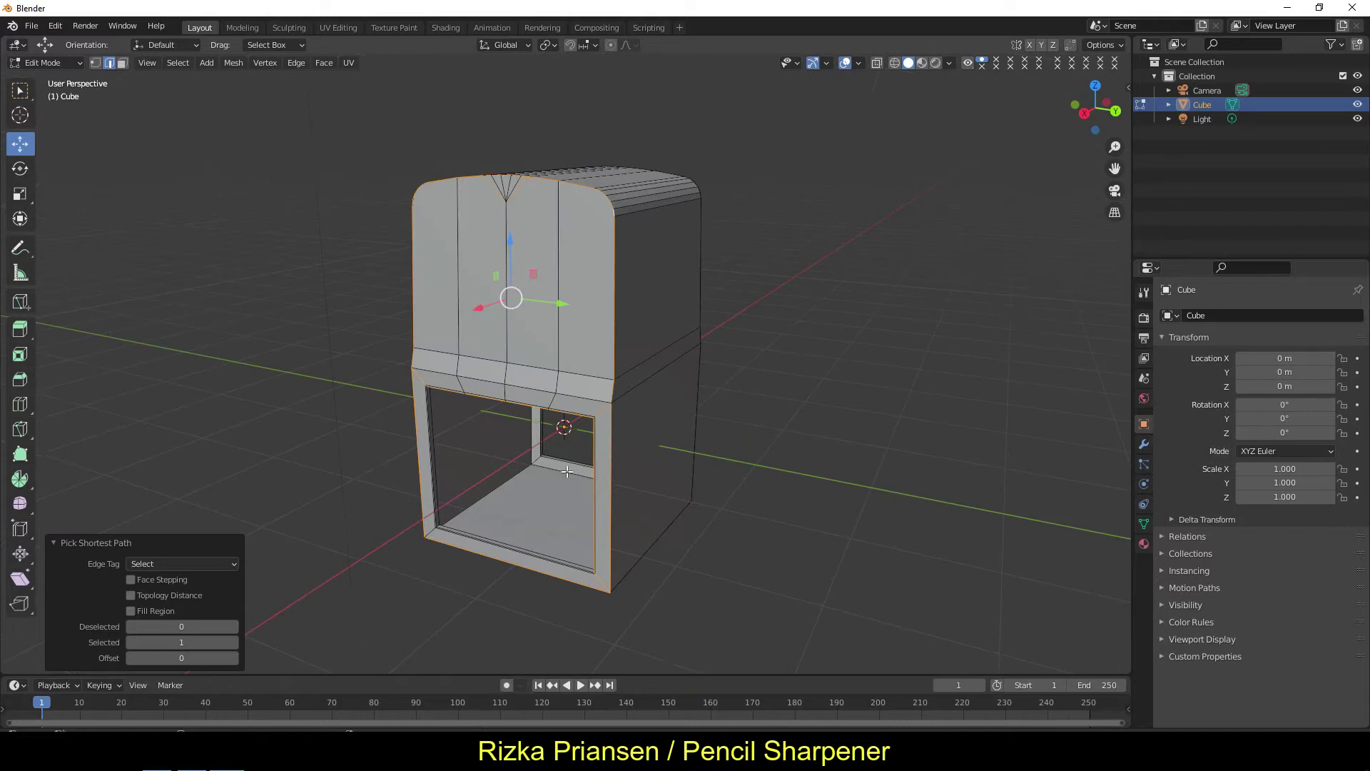
{"action": "key", "text": "ctrl+z"}
{"action": "mouse_move", "coordinate": [423, 362]}
{"action": "middle_mouse_down"}
{"action": "mouse_move", "coordinate": [591, 397]}
{"action": "mouse_move", "coordinate": [499, 357]}
{"action": "middle_mouse_up"}
{"action": "left_click", "coordinate": [296, 63]}
{"action": "left_click", "coordinate": [321, 107]}
{"action": "left_click_drag", "start_coordinate": [182, 457], "coordinate": [224, 456]}
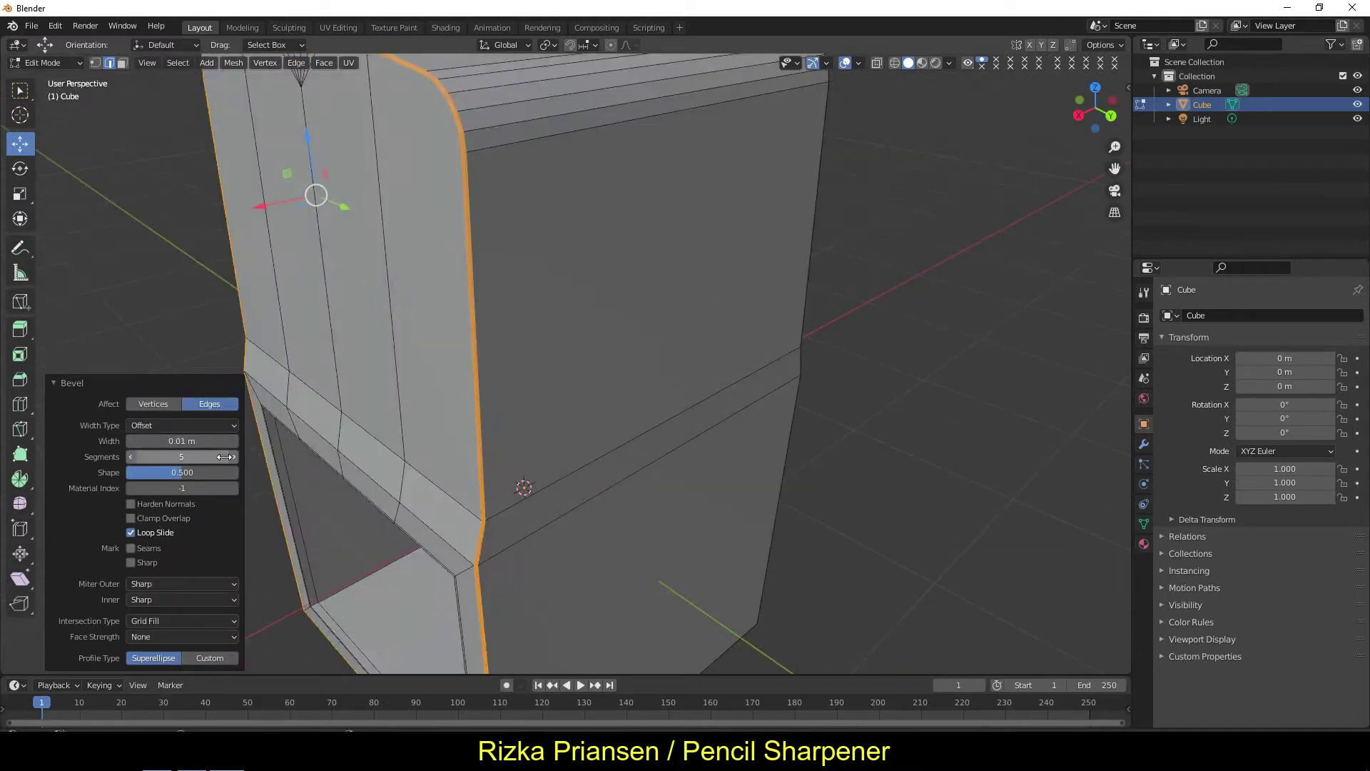
{"action": "left_click", "coordinate": [237, 443]}
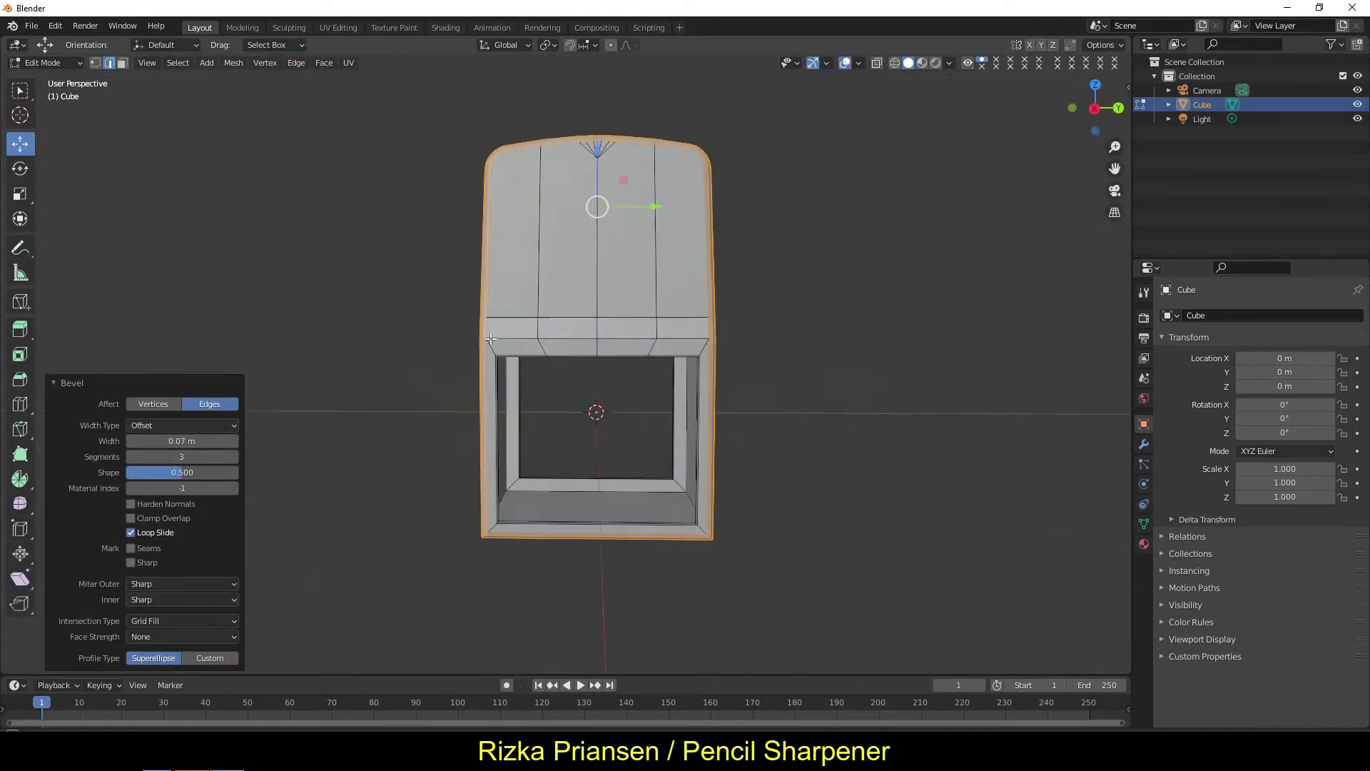
{"action": "mouse_move", "coordinate": [428, 463]}
{"action": "middle_mouse_down"}
{"action": "mouse_move", "coordinate": [570, 502]}
{"action": "mouse_move", "coordinate": [528, 243]}
{"action": "middle_mouse_up"}
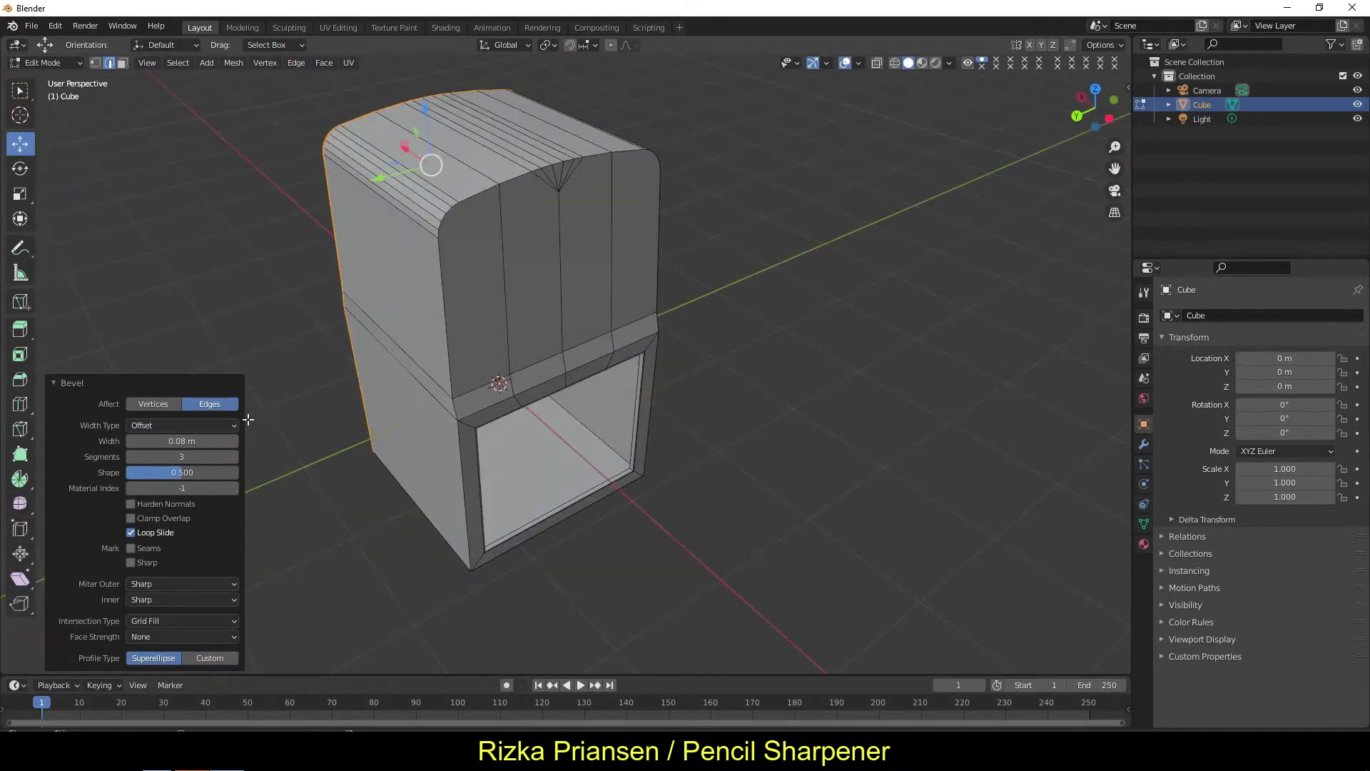
{"action": "key", "text": "alt+a"}
- Select the block's corner edge path down to the bottom vertex
{"action": "scroll", "coordinate": [529, 200], "scroll_direction": "up", "scroll_amount": 4}
{"action": "scroll", "coordinate": [528, 200], "scroll_direction": "down", "scroll_amount": 3}
{"action": "left_click", "coordinate": [177, 63]}
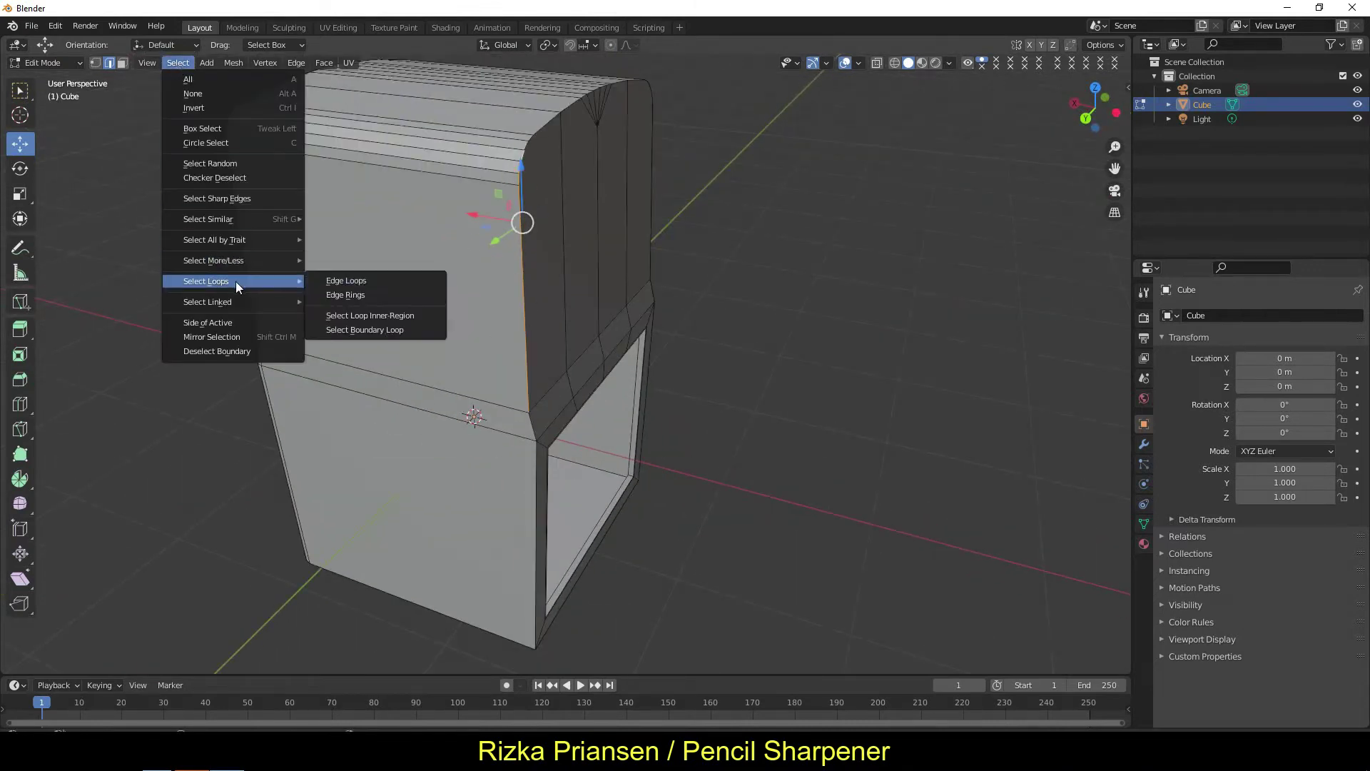
{"action": "left_click", "coordinate": [525, 236], "text": "ctrl"}
{"action": "left_click", "coordinate": [178, 63]}
{"action": "left_click", "coordinate": [328, 275]}
{"action": "key", "text": "ctrl+z"}
{"action": "left_click", "coordinate": [207, 63]}
{"action": "left_click", "coordinate": [537, 458], "text": "ctrl"}
- Bevel the selected corner edges with a 0.06 m width
{"action": "mouse_move", "coordinate": [603, 514]}
{"action": "middle_mouse_down"}
{"action": "mouse_move", "coordinate": [630, 420]}
{"action": "mouse_move", "coordinate": [464, 243]}
{"action": "middle_mouse_up"}
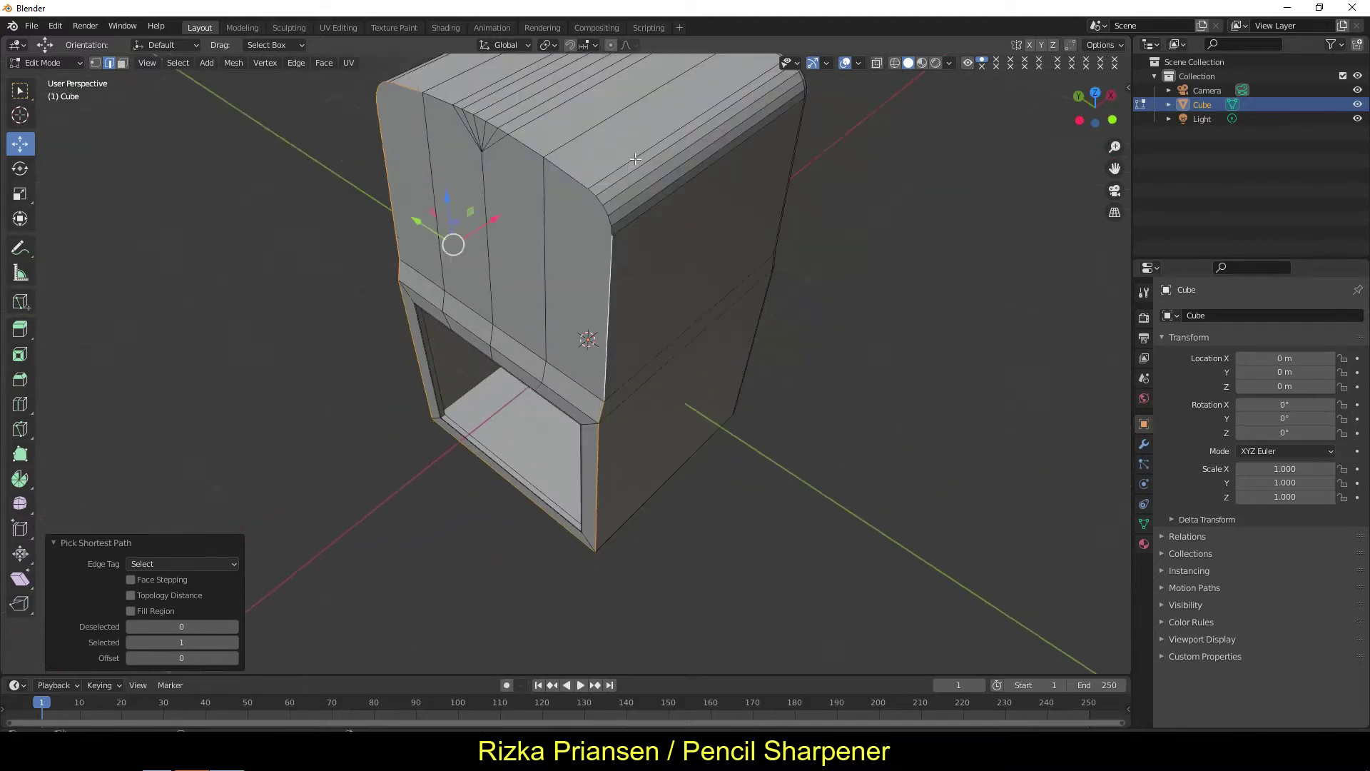
{"action": "scroll", "coordinate": [464, 242], "scroll_direction": "up", "scroll_amount": 3}
{"action": "left_click", "coordinate": [296, 62]}
{"action": "left_click", "coordinate": [321, 108]}
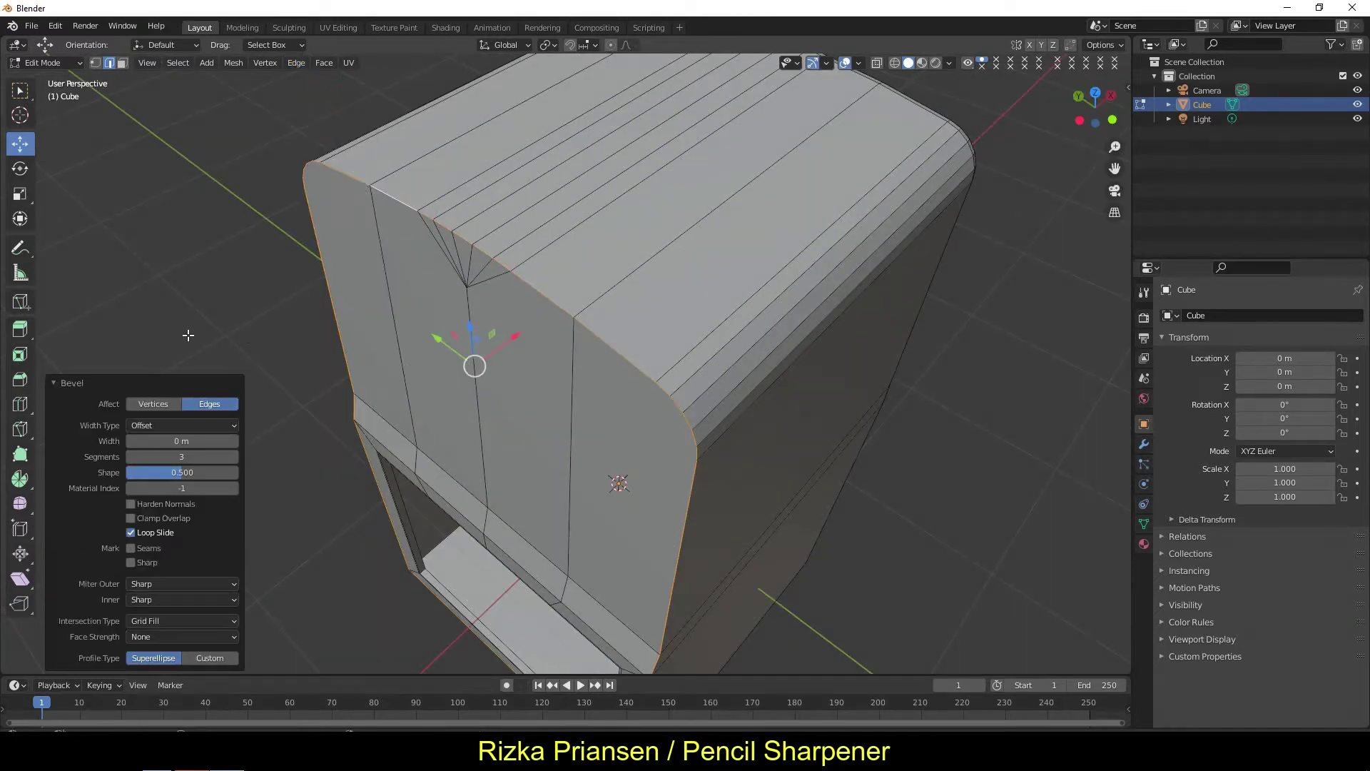
{"action": "left_click_drag", "start_coordinate": [234, 442], "coordinate": [131, 436]}
- Select the edge loop running around the middle of the body
{"action": "mouse_move", "coordinate": [400, 400]}
{"action": "middle_mouse_down"}
{"action": "mouse_move", "coordinate": [514, 397]}
{"action": "mouse_move", "coordinate": [599, 443]}
{"action": "middle_mouse_up"}
{"action": "scroll", "coordinate": [599, 442], "scroll_direction": "down", "scroll_amount": 3}
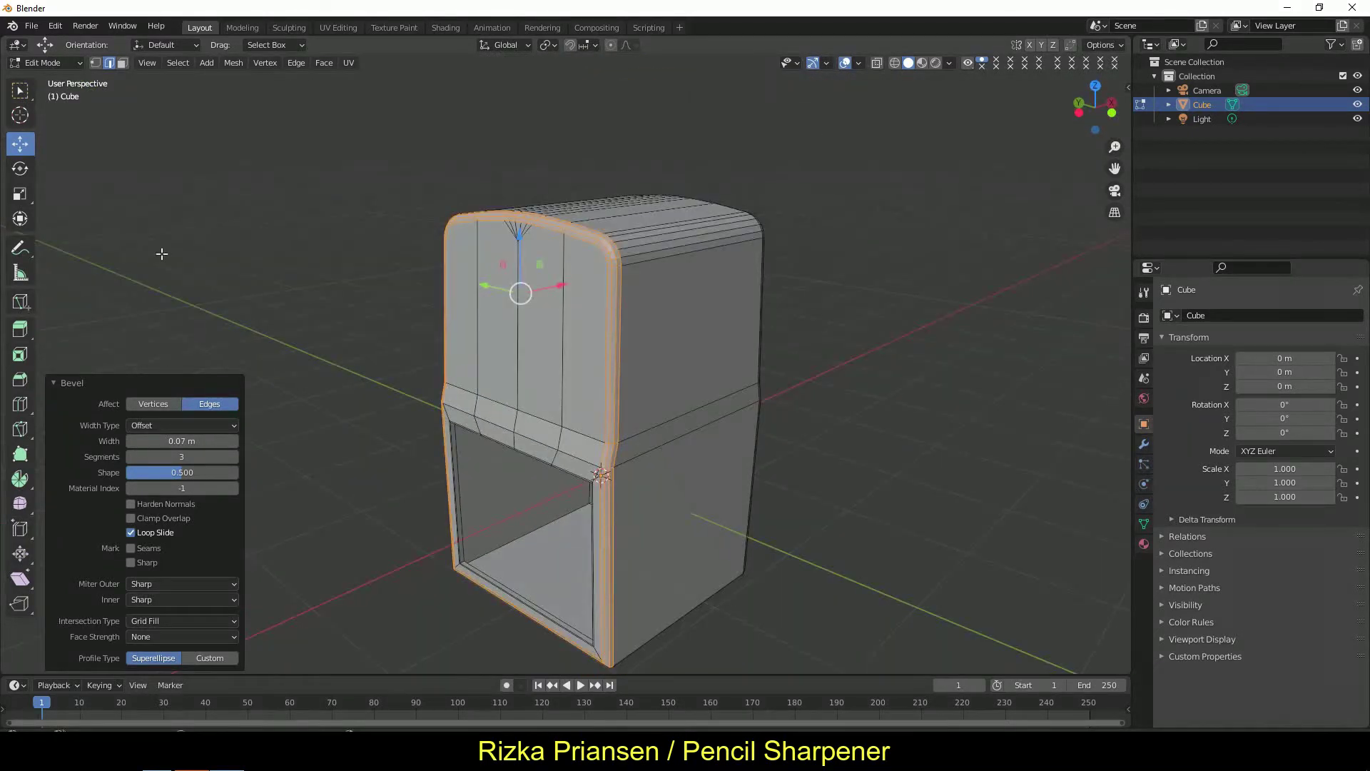
{"action": "key", "text": "alt+a"}
{"action": "mouse_move", "coordinate": [700, 491]}
{"action": "middle_mouse_down"}
{"action": "mouse_move", "coordinate": [762, 489]}
{"action": "mouse_move", "coordinate": [642, 480]}
{"action": "mouse_move", "coordinate": [653, 414]}
{"action": "middle_mouse_up"}
{"action": "left_click", "coordinate": [548, 449]}
{"action": "left_click", "coordinate": [178, 63]}
{"action": "left_click", "coordinate": [335, 281]}
{"action": "middle_click_drag", "start_coordinate": [500, 428], "coordinate": [571, 400]}
- Add the waist edges and bevel them into a rounded band (0.04 m, 4 segments)
{"action": "left_click", "coordinate": [296, 63]}
{"action": "mouse_move", "coordinate": [463, 321]}
{"action": "middle_mouse_down"}
{"action": "mouse_move", "coordinate": [391, 294]}
{"action": "mouse_move", "coordinate": [571, 371]}
{"action": "mouse_move", "coordinate": [706, 407]}
{"action": "middle_mouse_up"}
{"action": "left_click", "coordinate": [177, 63]}
{"action": "left_click", "coordinate": [710, 411], "text": "ctrl"}
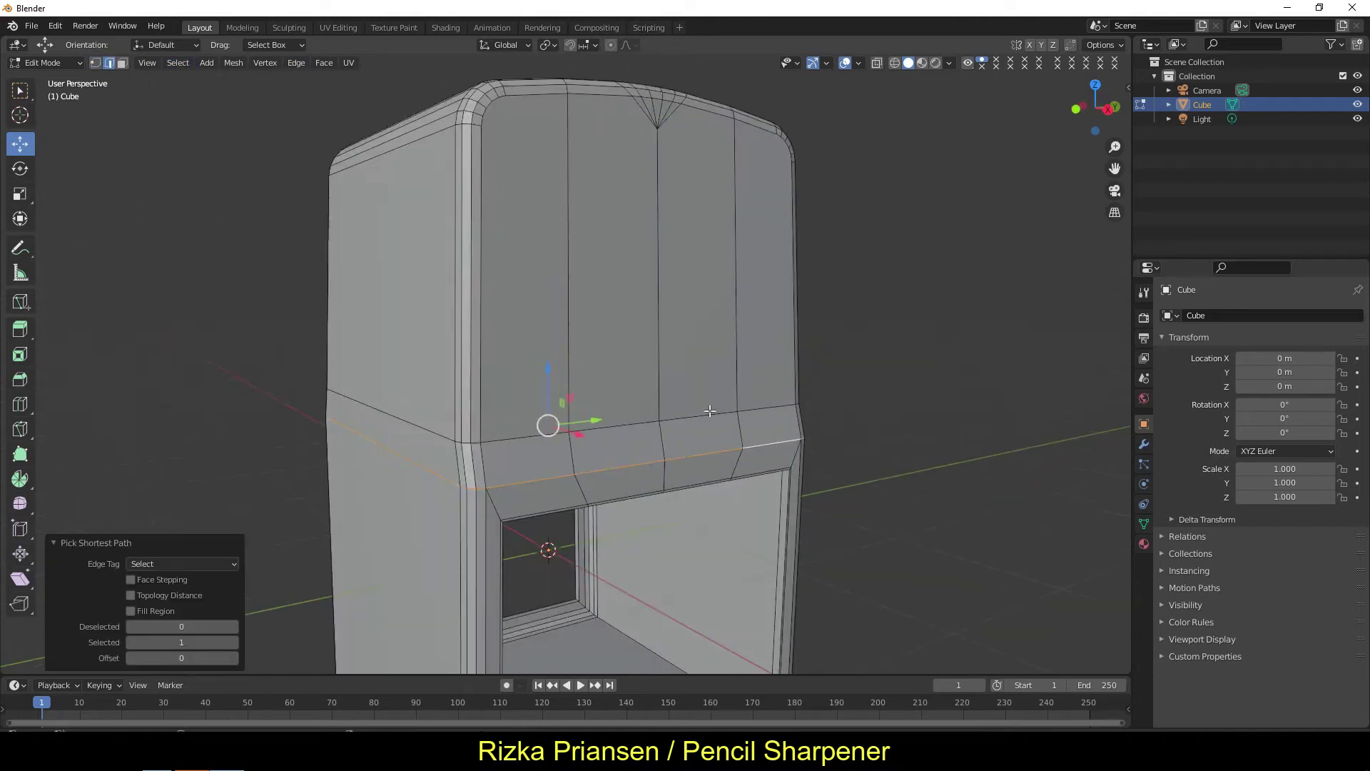
{"action": "key", "text": "Escape"}
{"action": "middle_click_drag", "start_coordinate": [552, 359], "coordinate": [642, 371]}
{"action": "left_click", "coordinate": [297, 63]}
{"action": "left_click", "coordinate": [328, 107]}
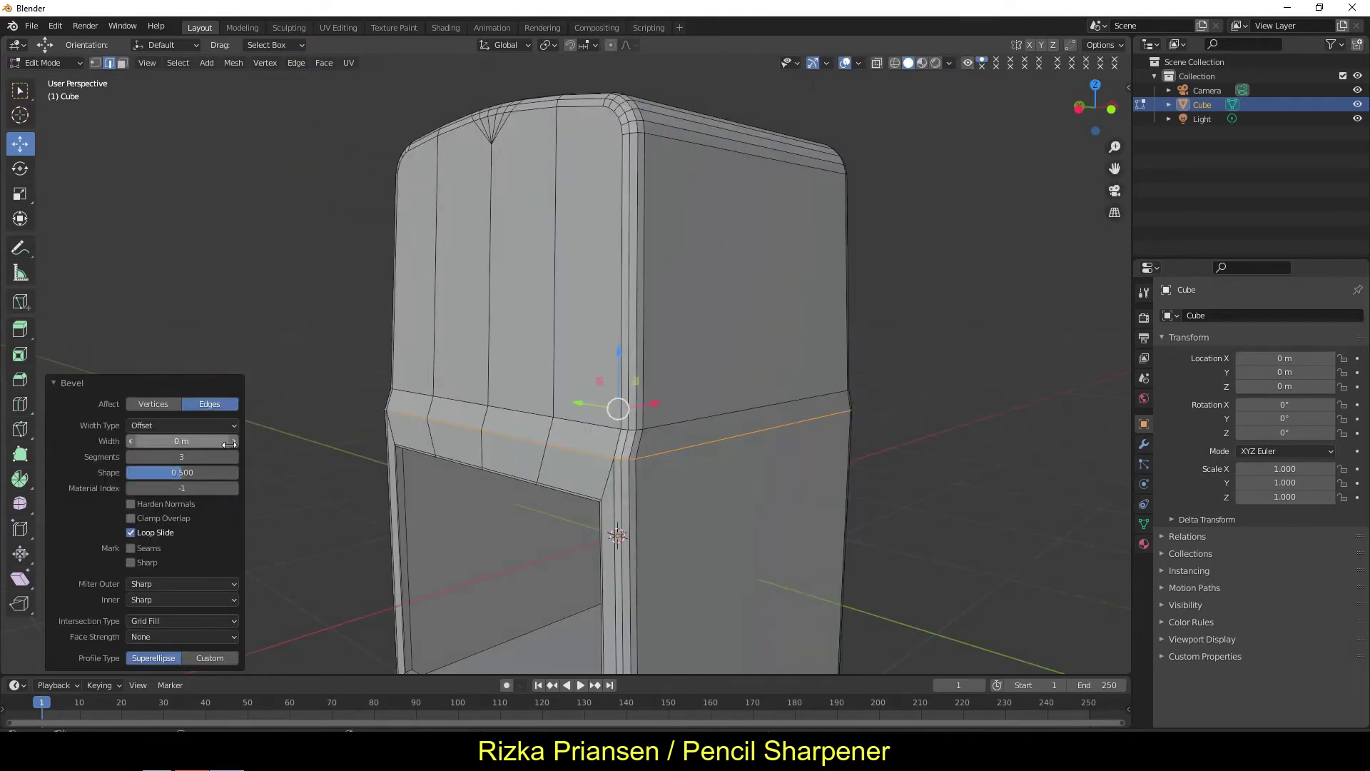
{"action": "mouse_move", "coordinate": [233, 444]}
{"action": "middle_mouse_down"}
{"action": "mouse_move", "coordinate": [275, 328]}
{"action": "mouse_move", "coordinate": [397, 391]}
{"action": "mouse_move", "coordinate": [554, 343]}
{"action": "mouse_move", "coordinate": [596, 369]}
{"action": "middle_mouse_up"}
{"action": "left_click", "coordinate": [397, 391]}
{"action": "scroll", "coordinate": [601, 356], "scroll_direction": "up", "scroll_amount": 2}
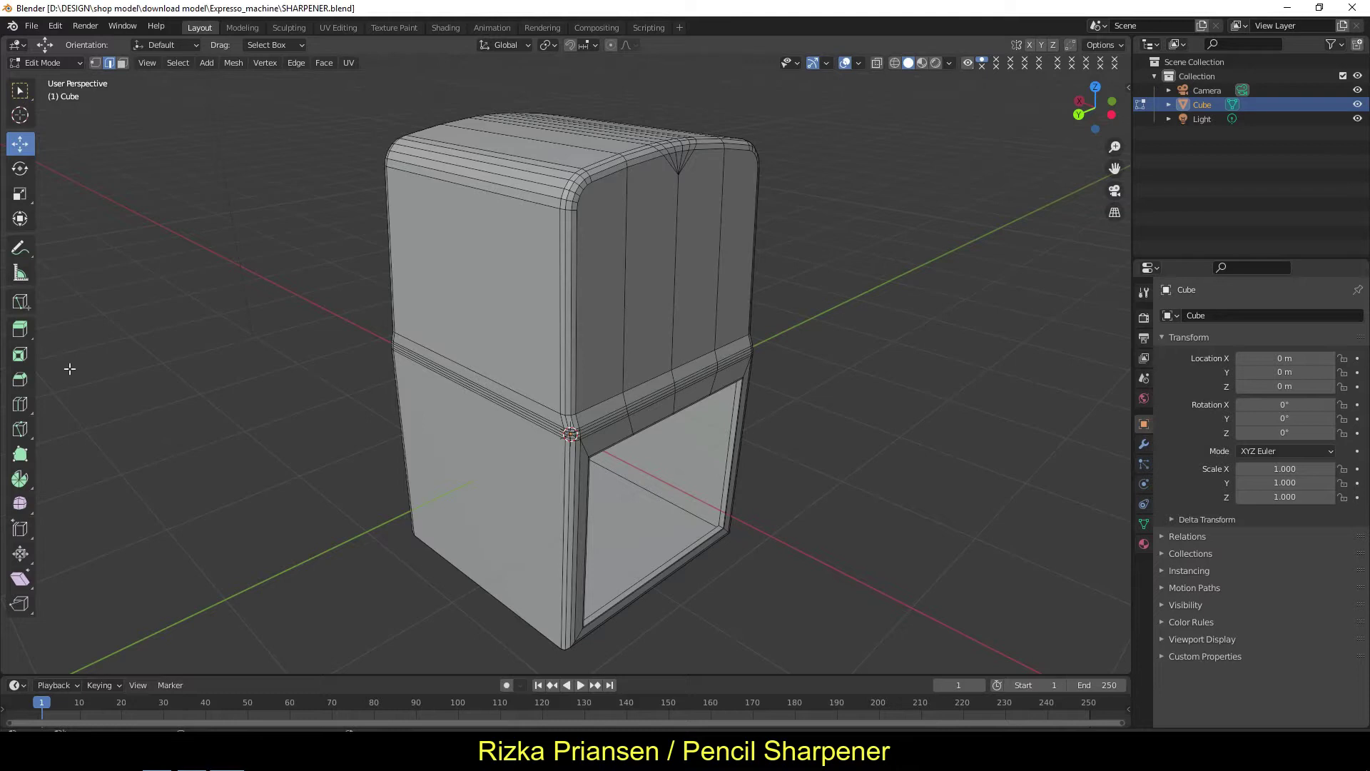
- Add a loop cut across the upper block
{"action": "left_click", "coordinate": [585, 297]}
{"action": "middle_click_drag", "start_coordinate": [585, 297], "coordinate": [582, 337]}
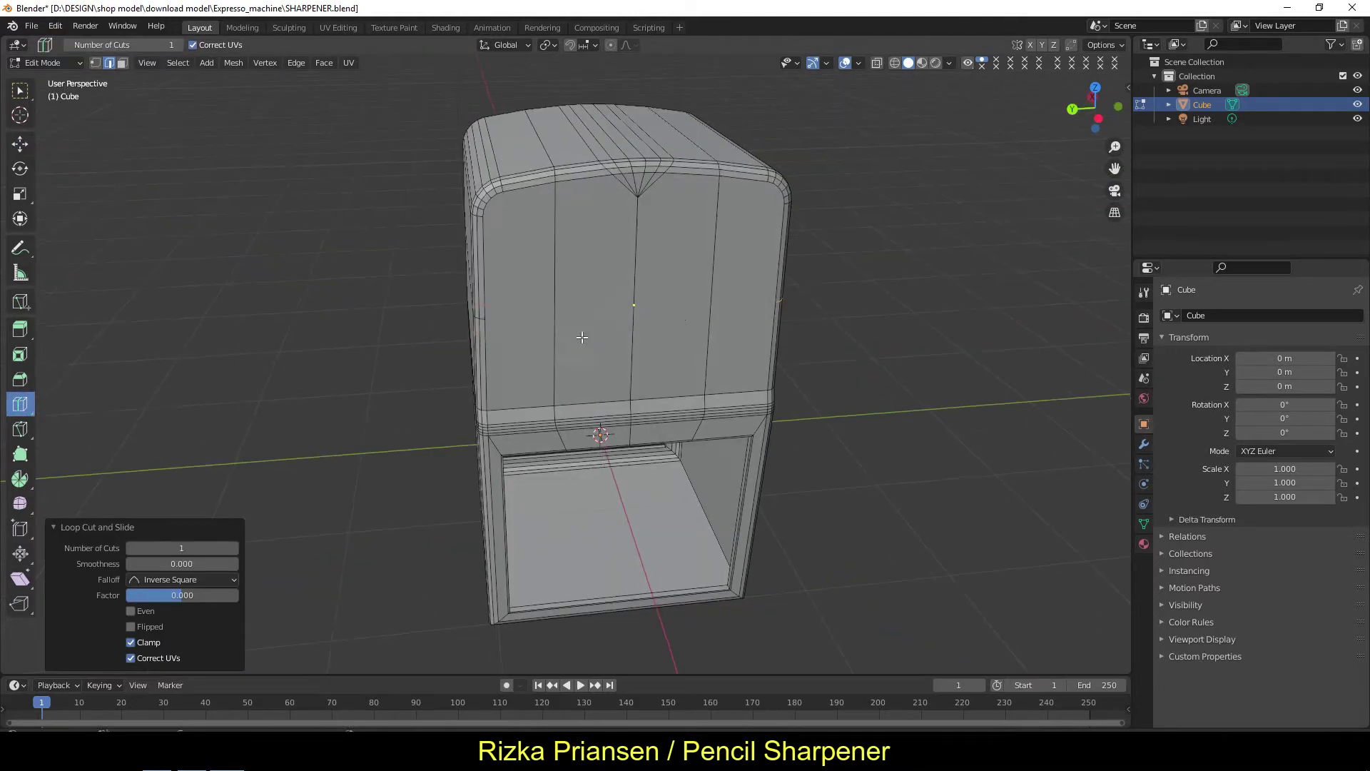
{"action": "middle_click_drag", "start_coordinate": [783, 298], "coordinate": [305, 314]}
{"action": "middle_click_drag", "start_coordinate": [239, 226], "coordinate": [124, 218]}
{"action": "key", "text": "shift+space"}
{"action": "key", "text": "g"}
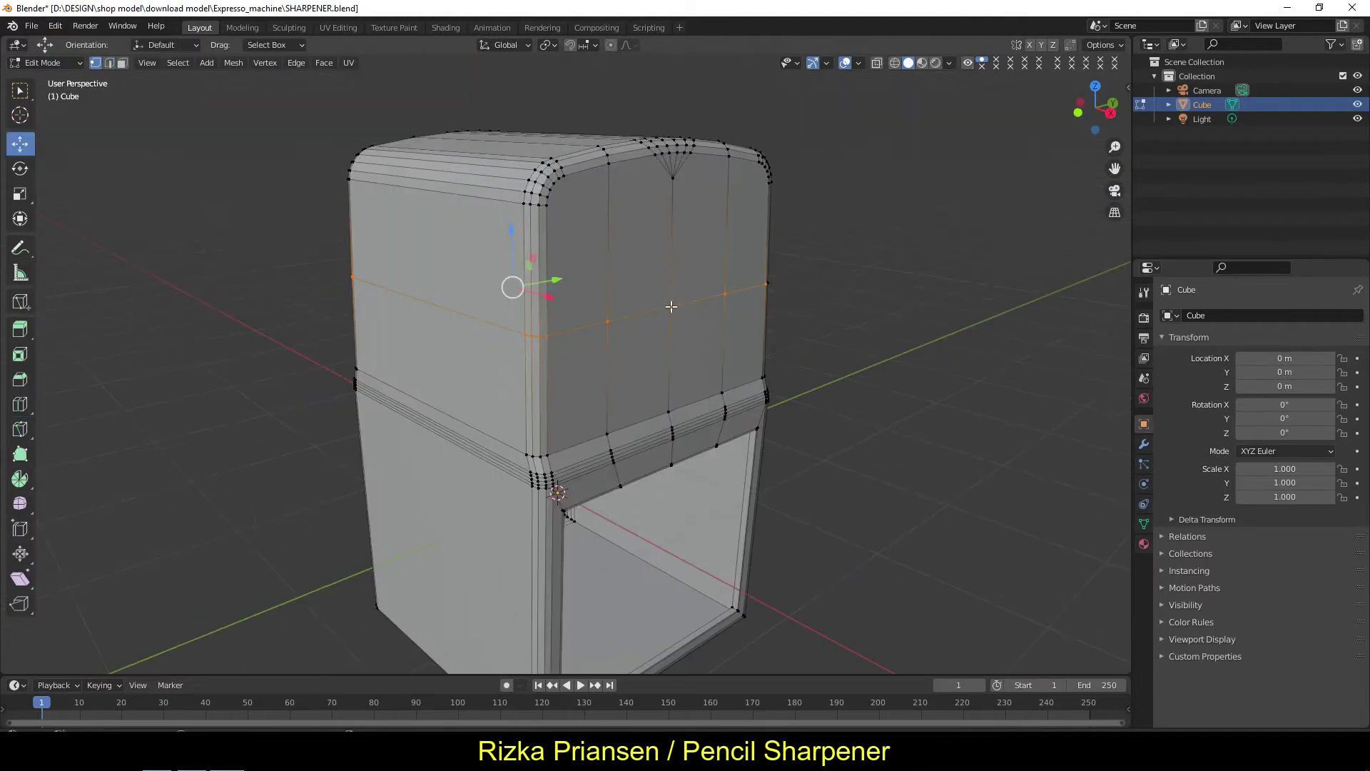
- Bevel a vertex on the block's front into a round patch using Affect: Vertices
{"action": "left_click", "coordinate": [24, 385]}
{"action": "left_click", "coordinate": [214, 441]}
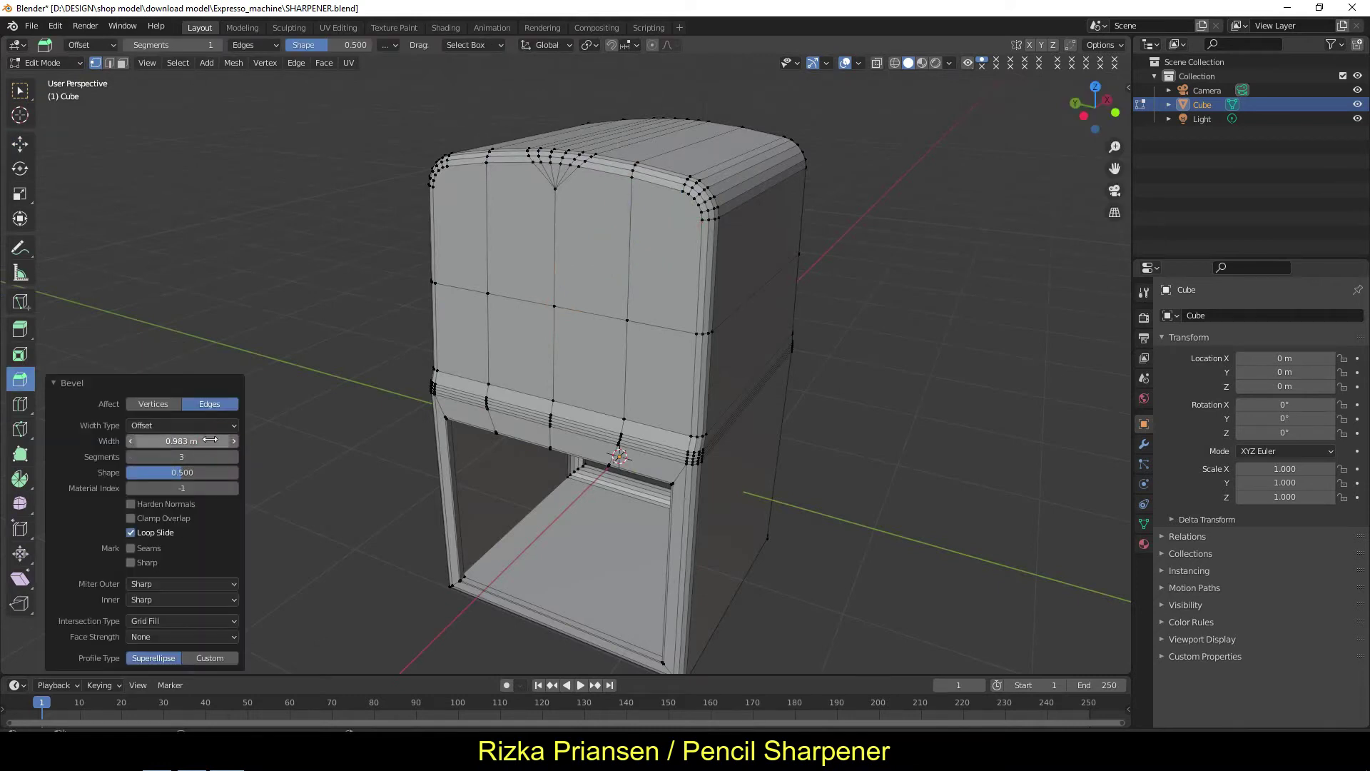
{"action": "left_click", "coordinate": [153, 404]}
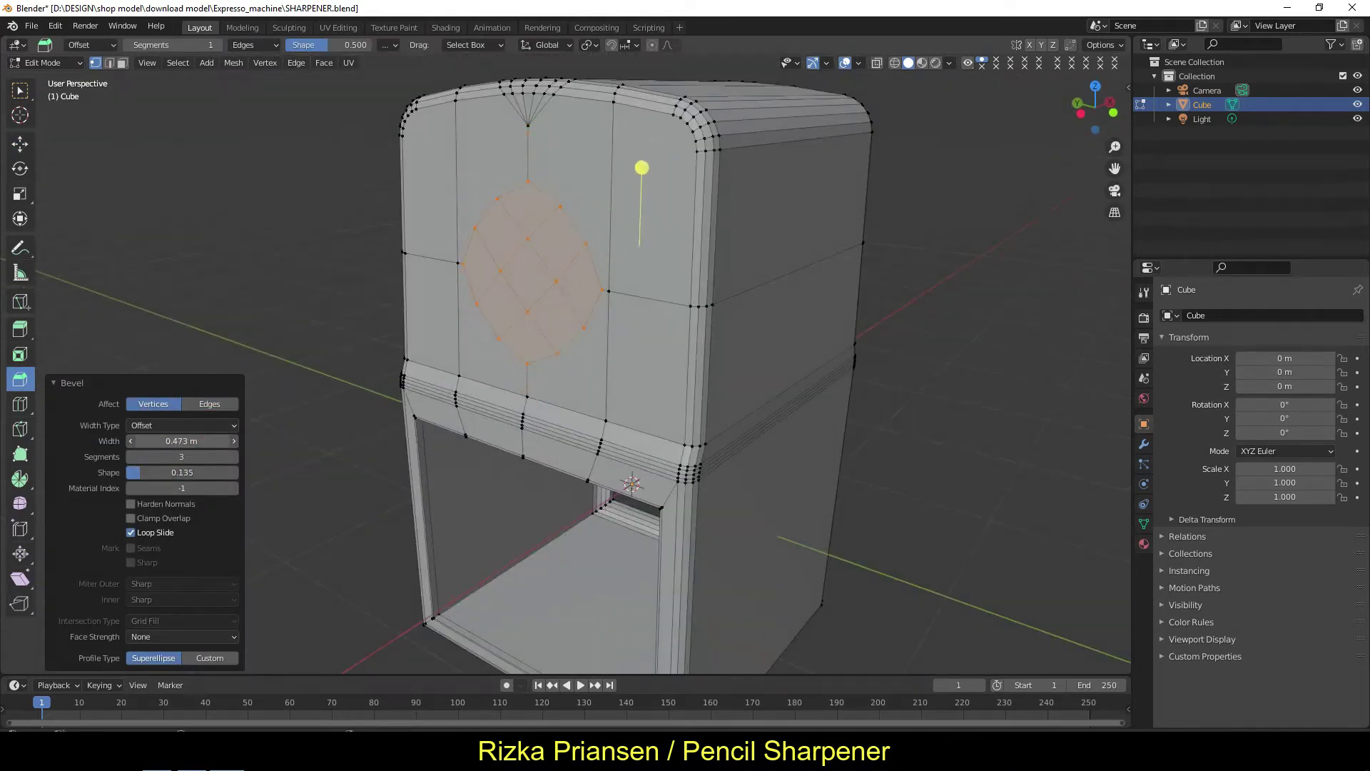
{"action": "left_click_drag", "start_coordinate": [141, 473], "coordinate": [135, 473]}
{"action": "middle_click_drag", "start_coordinate": [542, 321], "coordinate": [661, 318]}
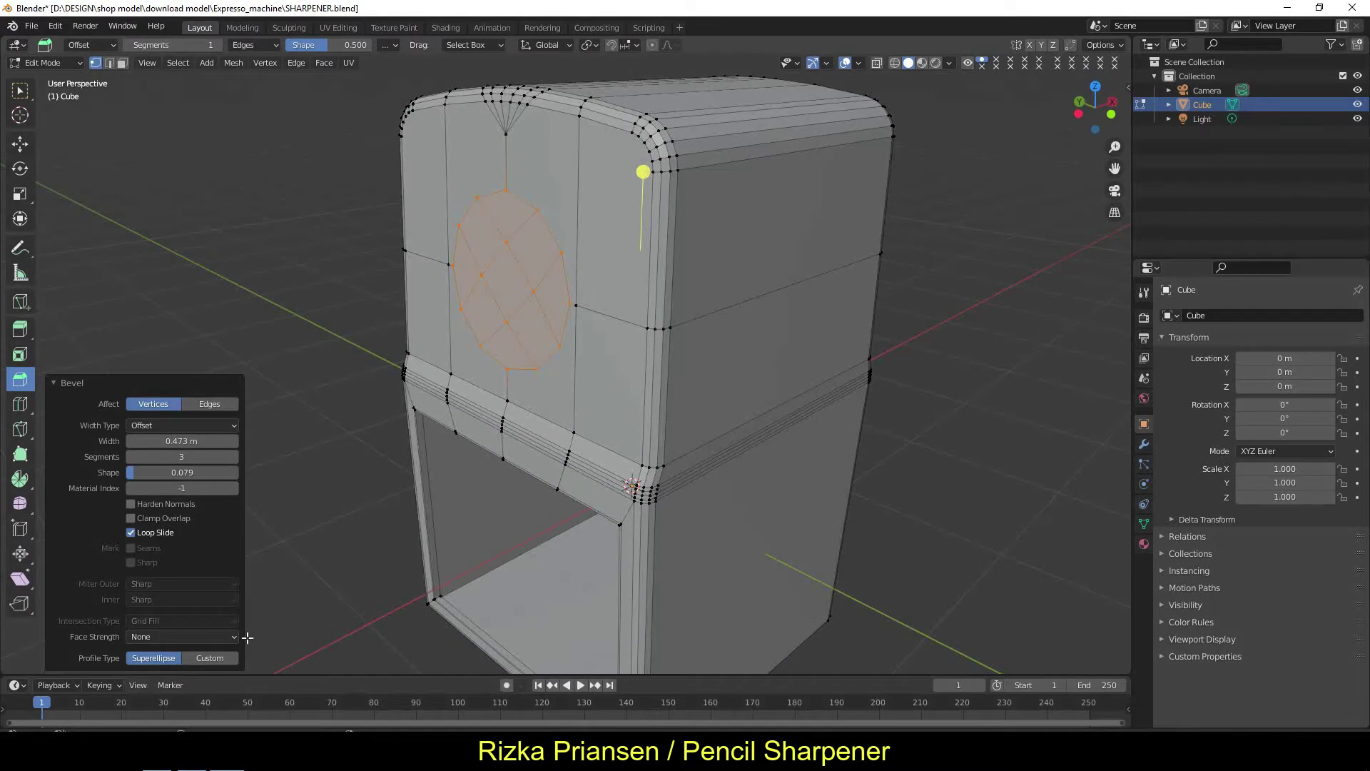
{"action": "left_click", "coordinate": [210, 657]}
{"action": "left_click", "coordinate": [117, 550]}
{"action": "left_click", "coordinate": [230, 427]}
- Delete the round patch's faces to open a hole in the block
{"action": "key", "text": "alt+a"}
{"action": "key", "text": "3"}
{"action": "middle_click_drag", "start_coordinate": [467, 265], "coordinate": [490, 223]}
{"action": "key", "text": "x"}
{"action": "middle_click_drag", "start_coordinate": [545, 297], "coordinate": [428, 300]}
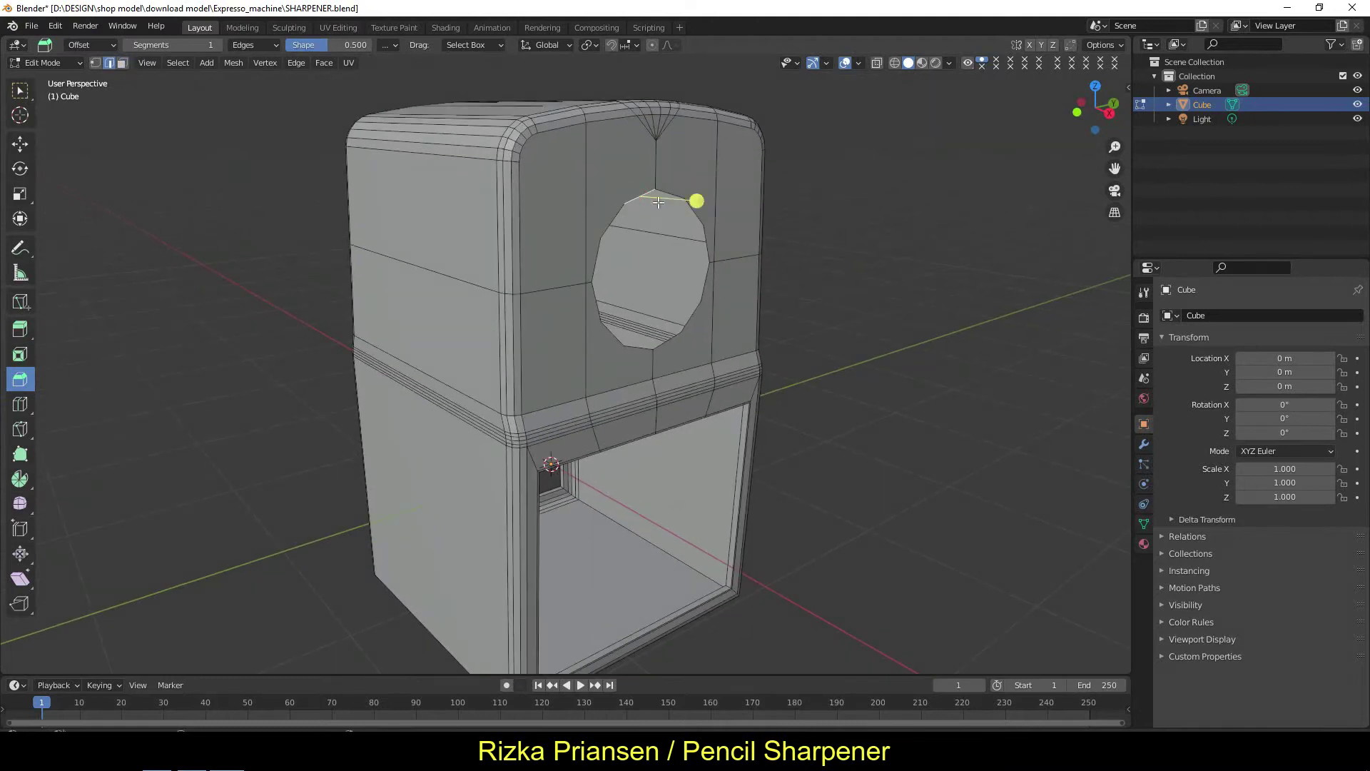
- Extrude the hole's rim inward about 0.08 m to give it depth
{"action": "left_click", "coordinate": [650, 343], "text": "ctrl"}
{"action": "left_click", "coordinate": [682, 281]}
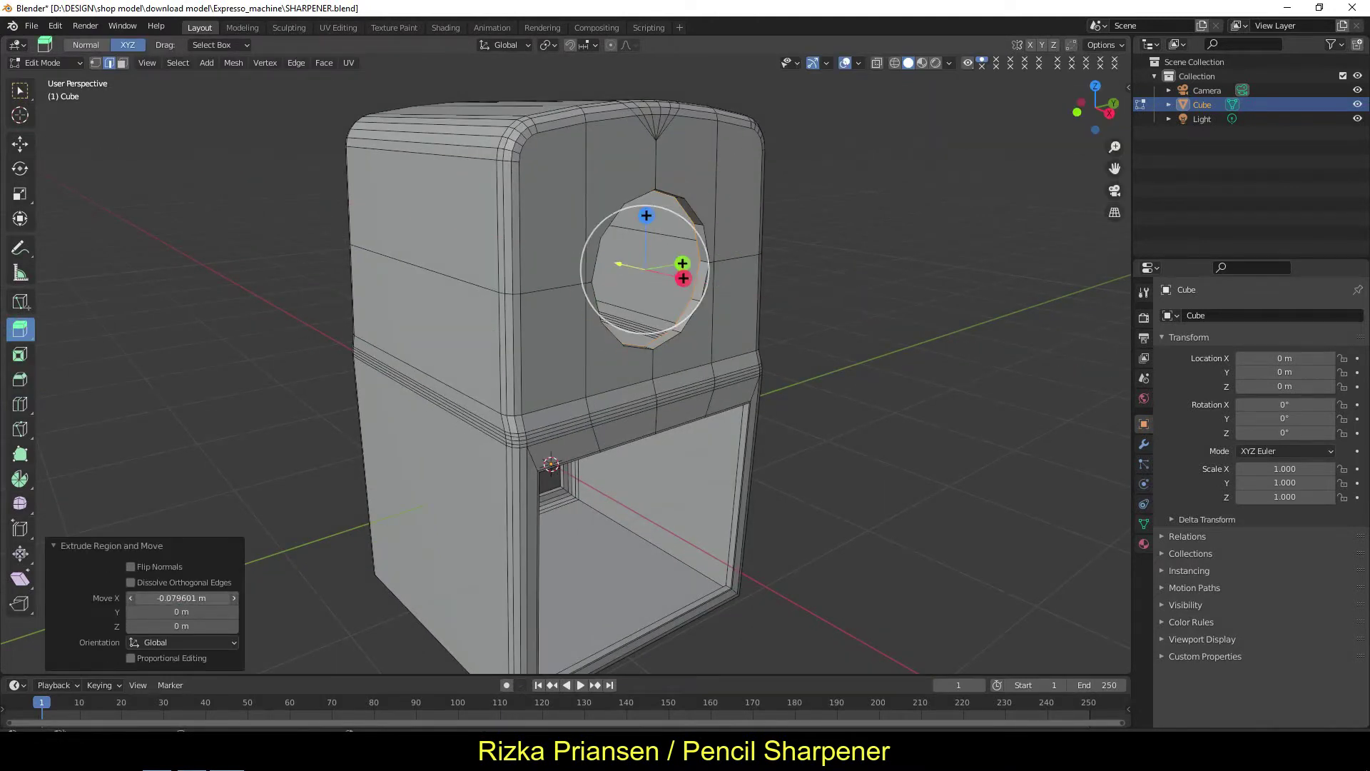
{"action": "mouse_move", "coordinate": [362, 249]}
{"action": "middle_mouse_down"}
{"action": "mouse_move", "coordinate": [544, 236]}
{"action": "mouse_move", "coordinate": [597, 393]}
{"action": "middle_mouse_up"}
{"action": "left_click", "coordinate": [490, 322], "text": "ctrl"}
- Add a cylinder and rotate it 90° on Y so it lies sideways
{"action": "key", "text": "ctrl+z"}
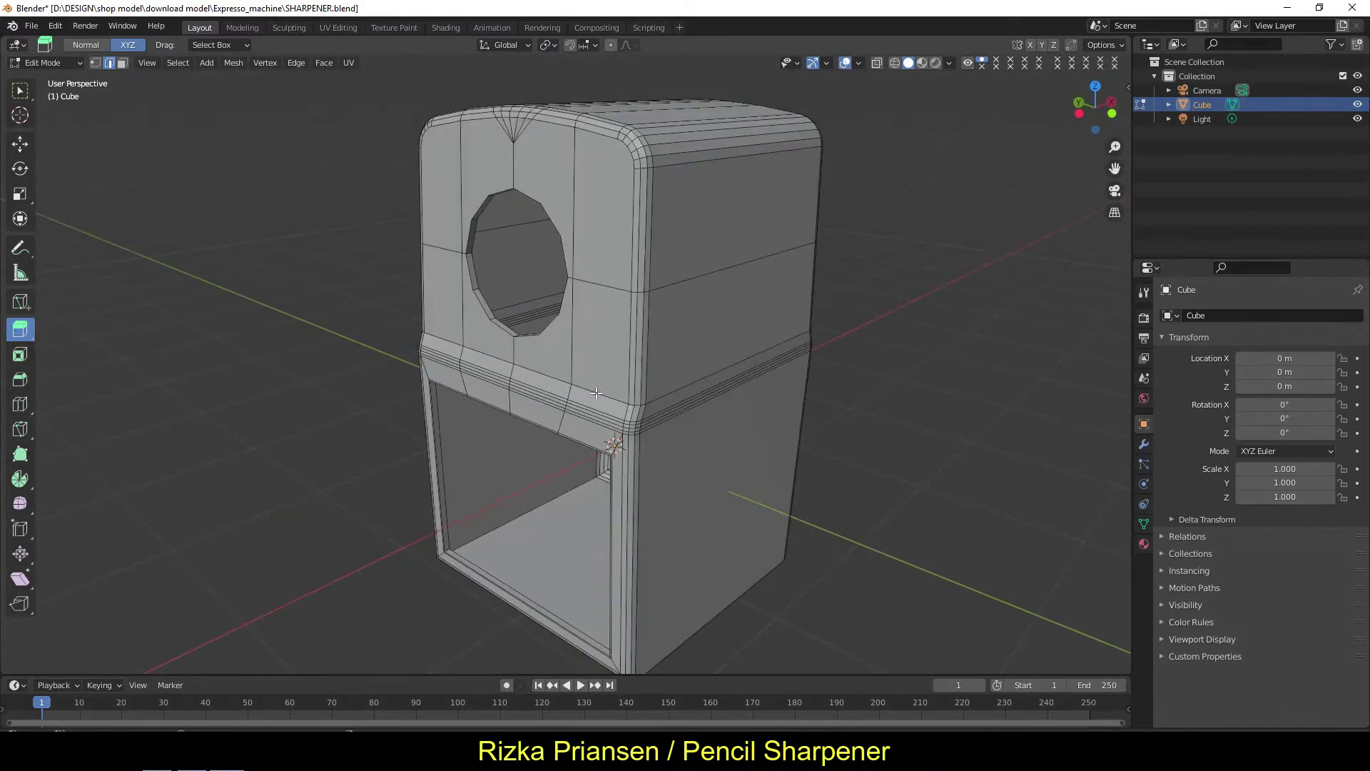
{"action": "left_click", "coordinate": [206, 62]}
{"action": "left_click", "coordinate": [236, 150]}
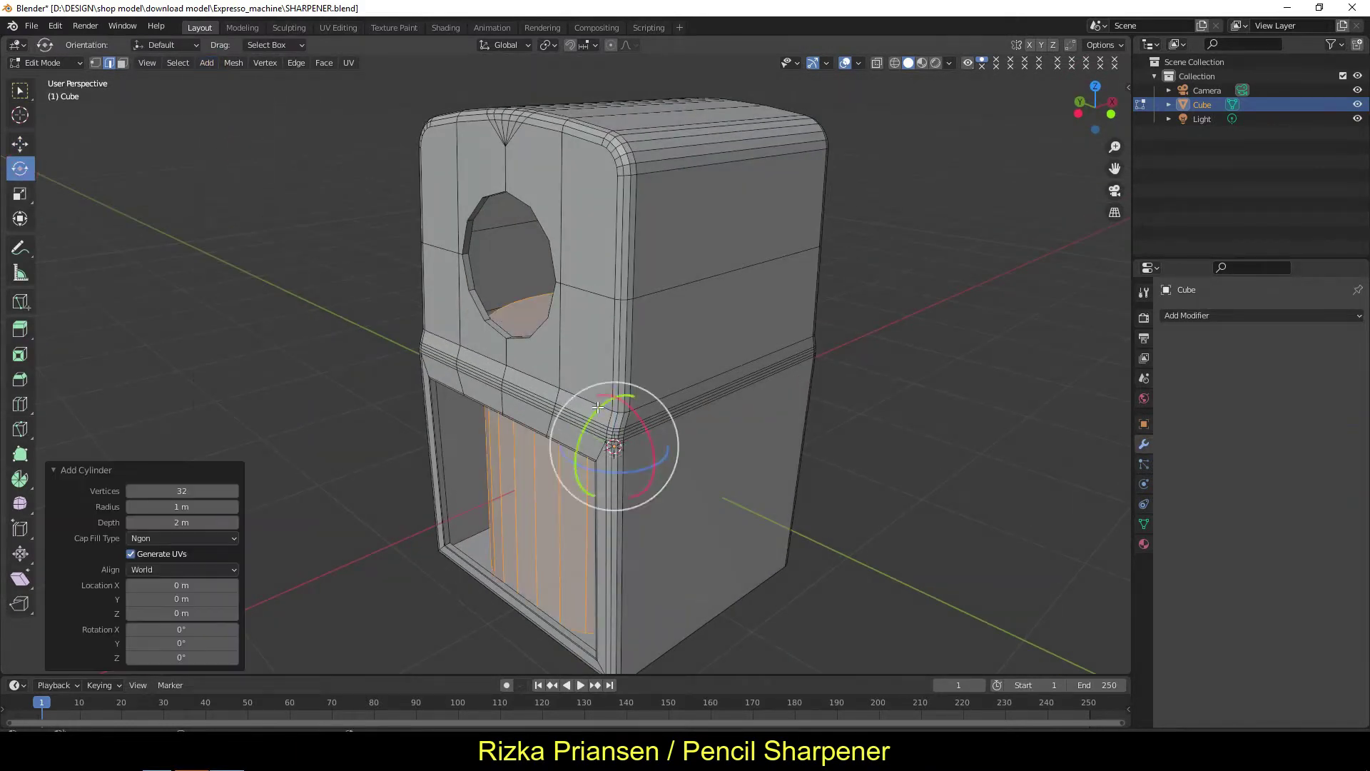
{"action": "left_click_drag", "start_coordinate": [597, 406], "coordinate": [543, 500]}
{"action": "left_click", "coordinate": [206, 611]}
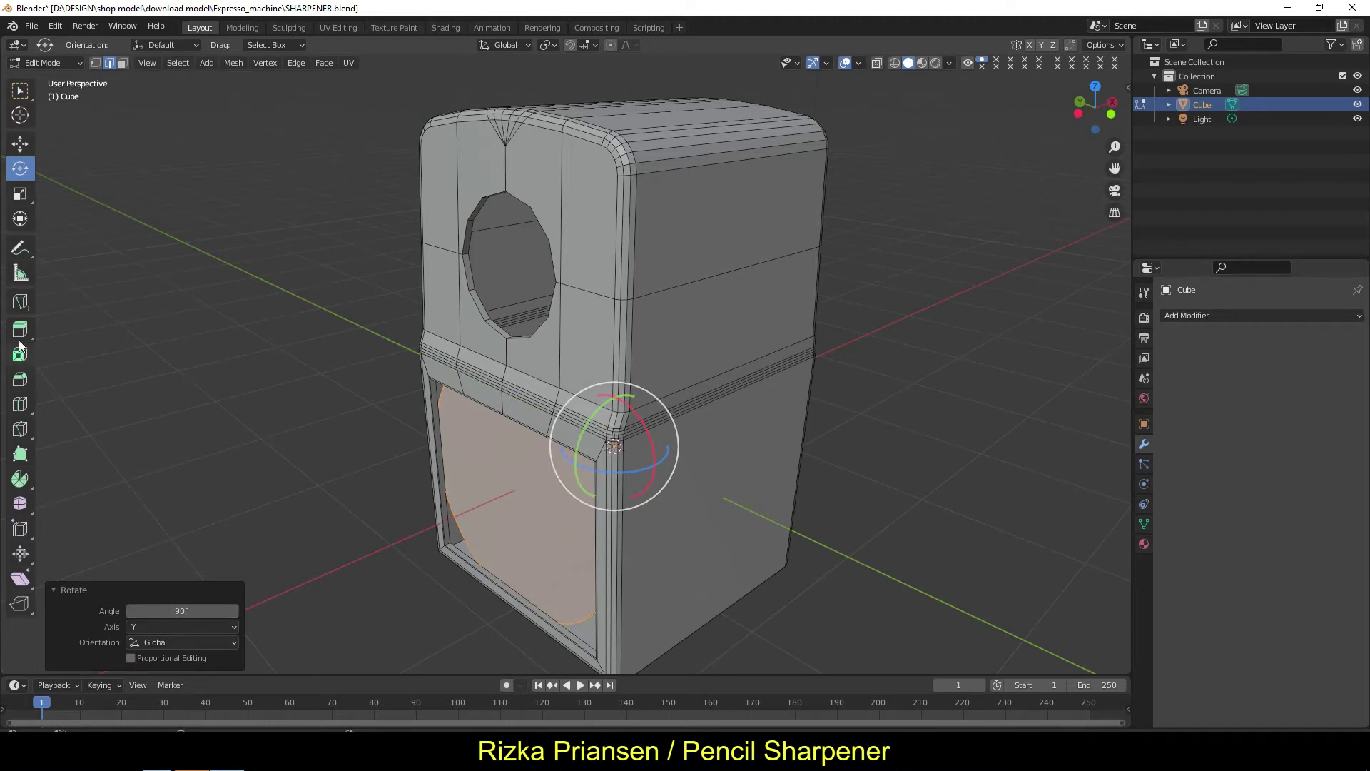
{"action": "left_click", "coordinate": [19, 144]}
- Move the cylinder up onto the block's side, flush over the hole
{"action": "left_click_drag", "start_coordinate": [618, 454], "coordinate": [564, 464]}
{"action": "left_click_drag", "start_coordinate": [550, 399], "coordinate": [545, 205]}
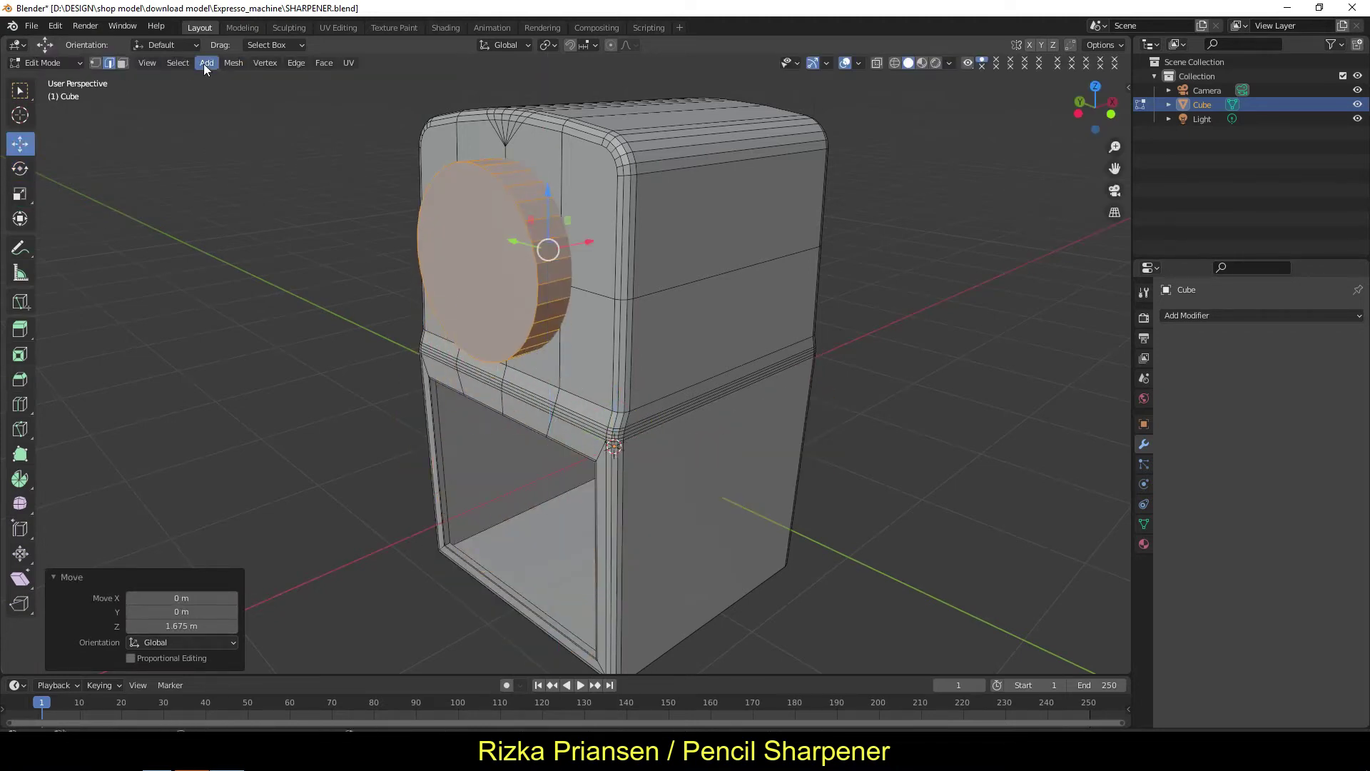
{"action": "left_click", "coordinate": [147, 62]}
{"action": "left_click", "coordinate": [335, 314]}
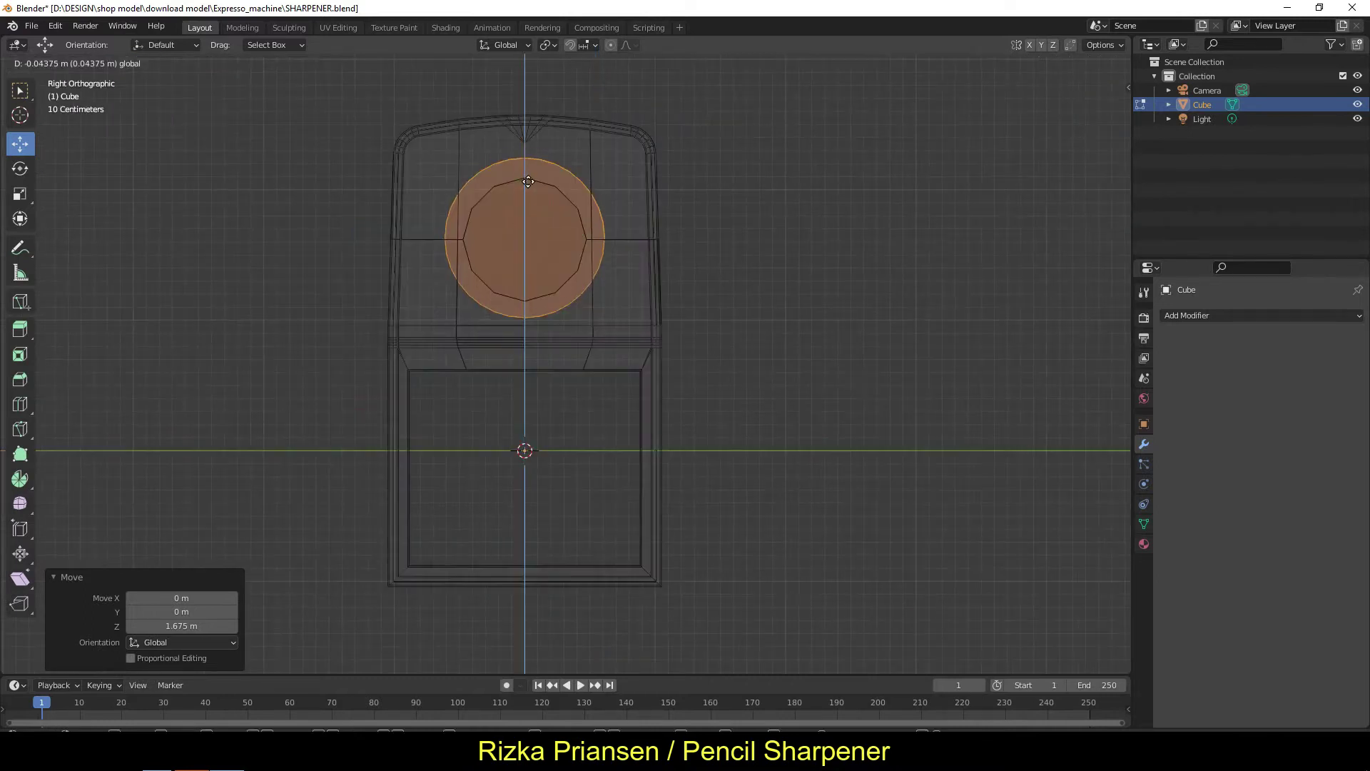
{"action": "middle_click_drag", "start_coordinate": [528, 181], "coordinate": [358, 309]}
{"action": "left_click_drag", "start_coordinate": [575, 270], "coordinate": [520, 305]}
{"action": "key", "text": "shift+z"}
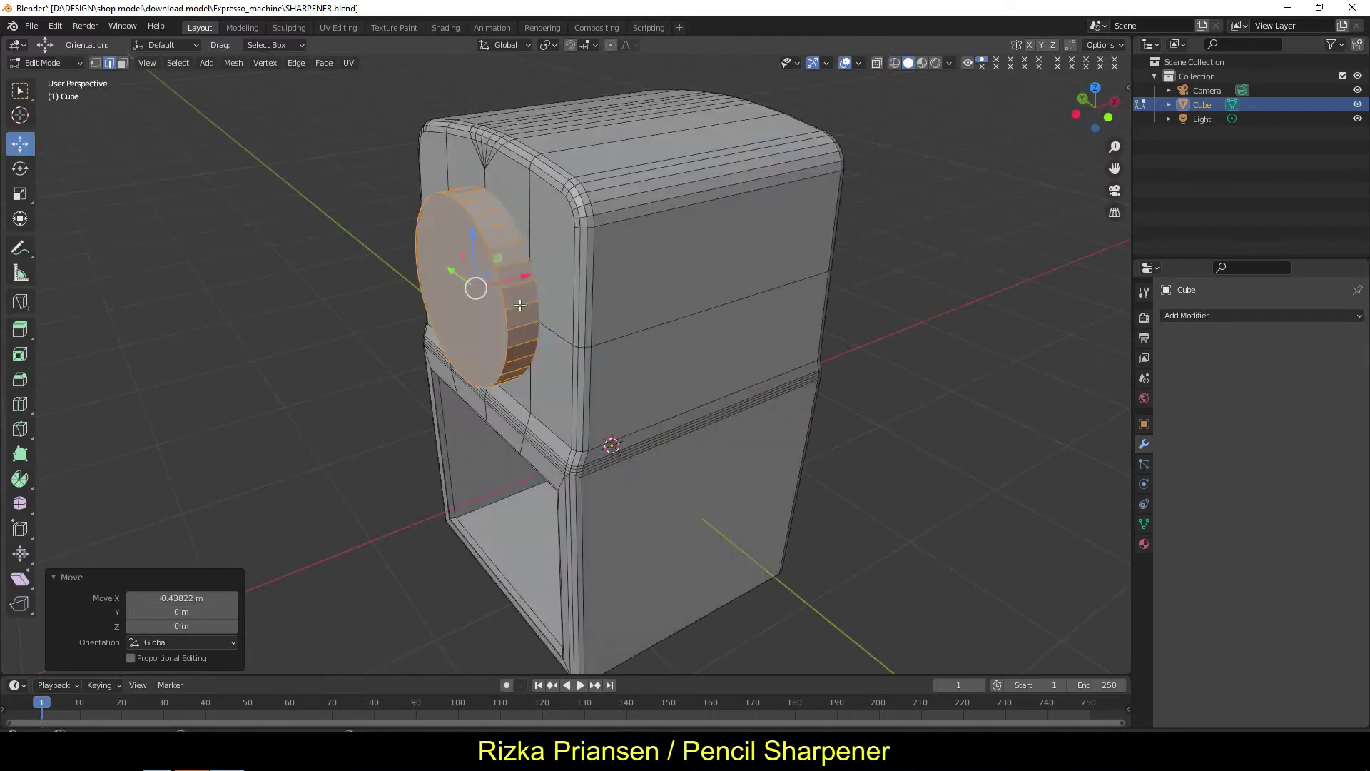
{"action": "middle_click_drag", "start_coordinate": [519, 305], "coordinate": [542, 321]}
{"action": "left_click_drag", "start_coordinate": [543, 321], "coordinate": [574, 358]}
- Inset the cylinder's outer cap face to form a rim and extrude it
{"action": "left_click", "coordinate": [120, 65]}
{"action": "left_click", "coordinate": [20, 355]}
{"action": "mouse_move", "coordinate": [406, 323]}
{"action": "left_mouse_down"}
{"action": "mouse_move", "coordinate": [439, 322]}
{"action": "mouse_move", "coordinate": [411, 322]}
{"action": "left_mouse_up"}
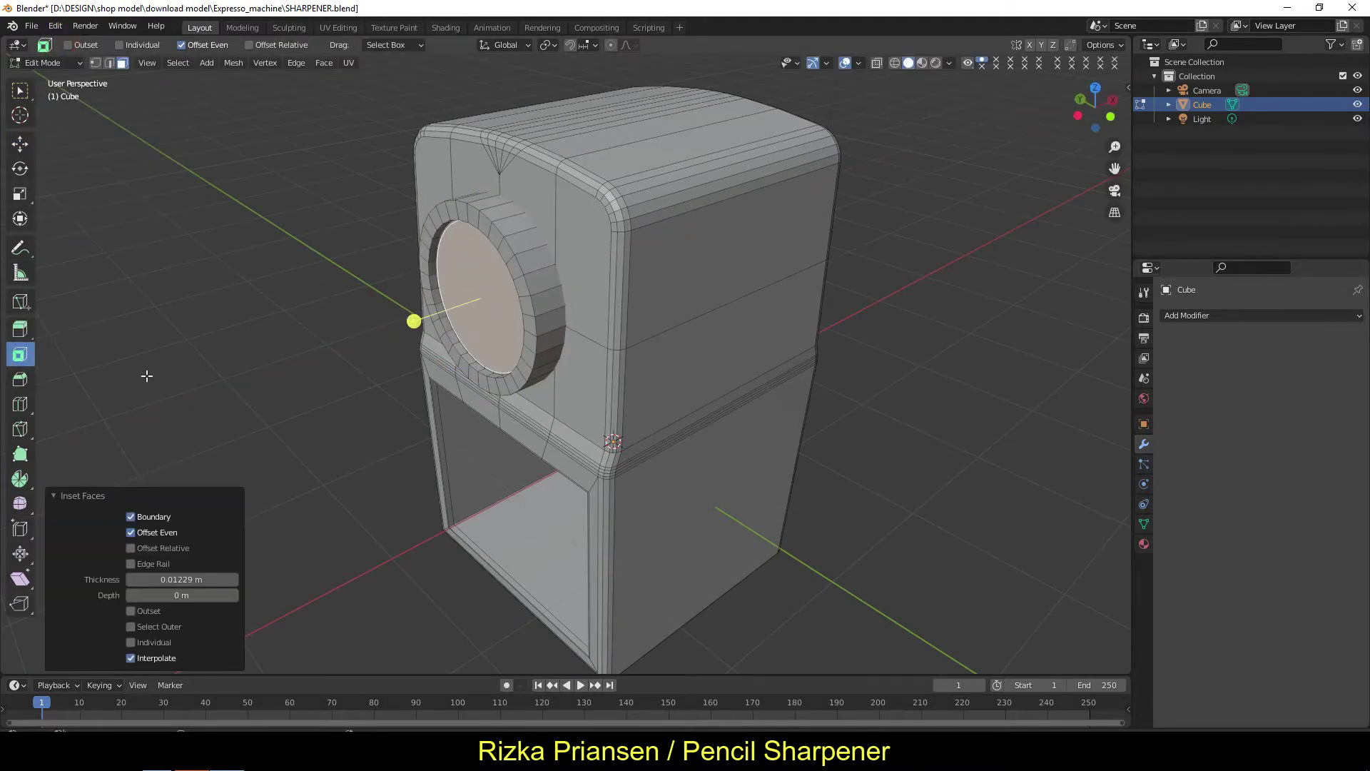
{"action": "left_click", "coordinate": [20, 329]}
{"action": "left_click_drag", "start_coordinate": [514, 357], "coordinate": [484, 364]}
{"action": "middle_click_drag", "start_coordinate": [484, 364], "coordinate": [429, 343]}
- Move the inset face along the cylinder axis and scale it to 0.691
{"action": "left_click", "coordinate": [20, 143]}
{"action": "left_click_drag", "start_coordinate": [483, 277], "coordinate": [456, 279]}
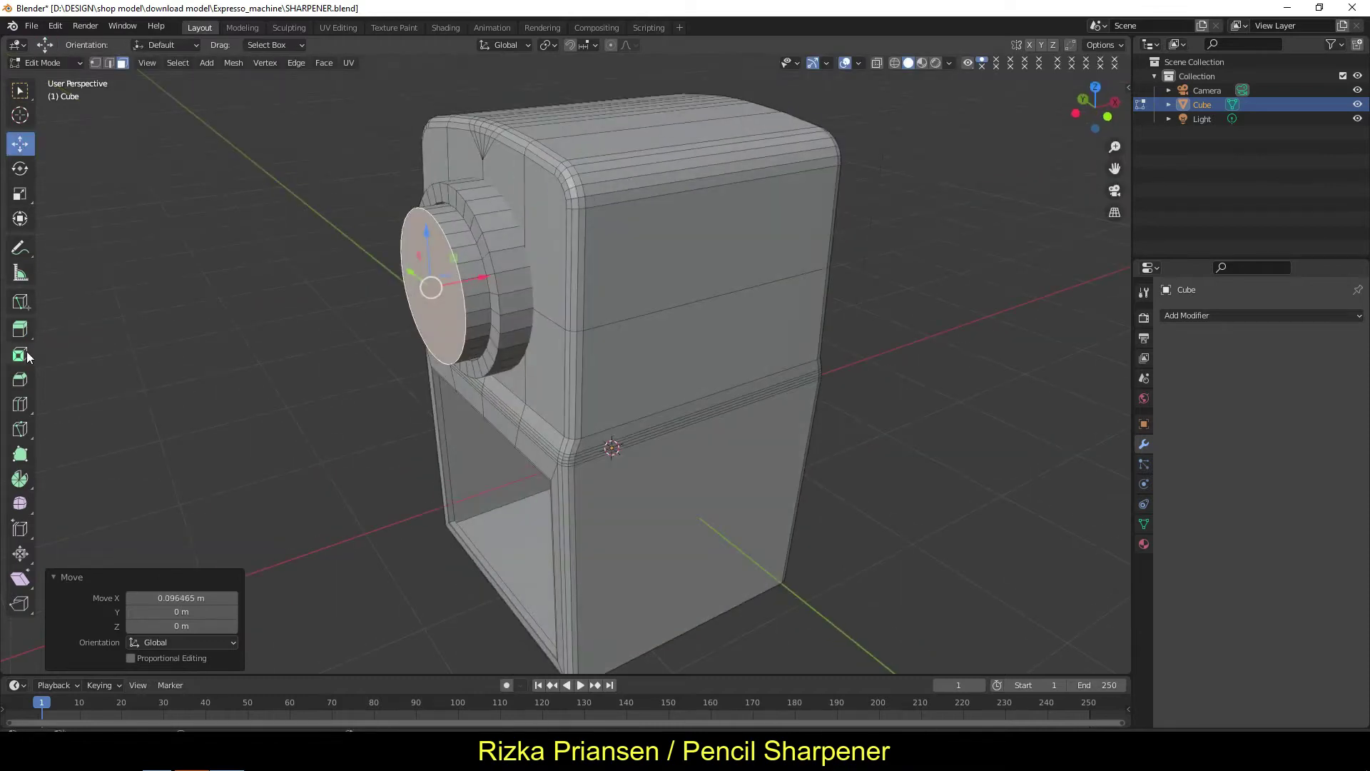
{"action": "left_click", "coordinate": [20, 194]}
{"action": "middle_click_drag", "start_coordinate": [214, 300], "coordinate": [361, 282]}
{"action": "left_click_drag", "start_coordinate": [504, 297], "coordinate": [485, 296]}
- Try grow, loop and linked selections on the cylinder, then clear the selection
{"action": "middle_click_drag", "start_coordinate": [485, 296], "coordinate": [357, 271]}
{"action": "left_click", "coordinate": [177, 63]}
{"action": "mouse_move", "coordinate": [207, 218]}
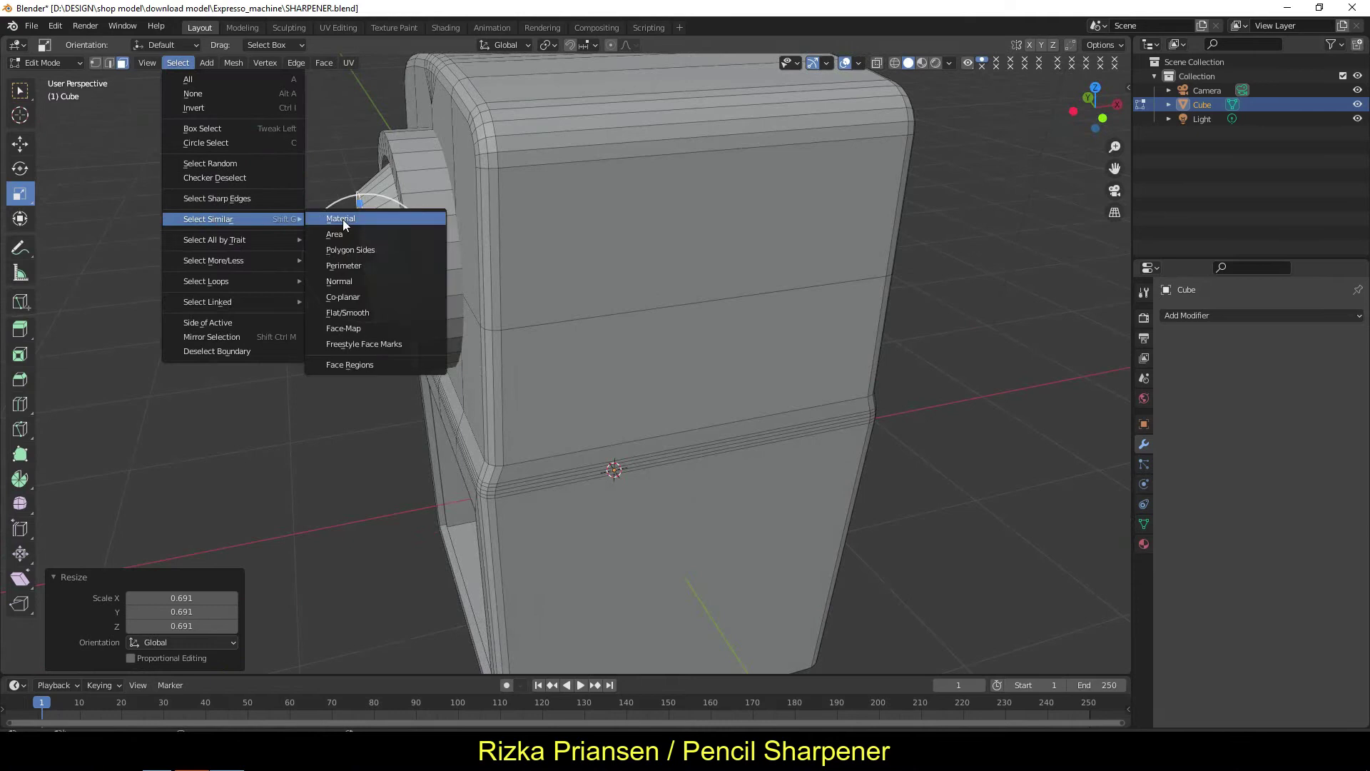
{"action": "left_click", "coordinate": [342, 258]}
{"action": "left_click", "coordinate": [177, 63]}
{"action": "left_click", "coordinate": [177, 63]}
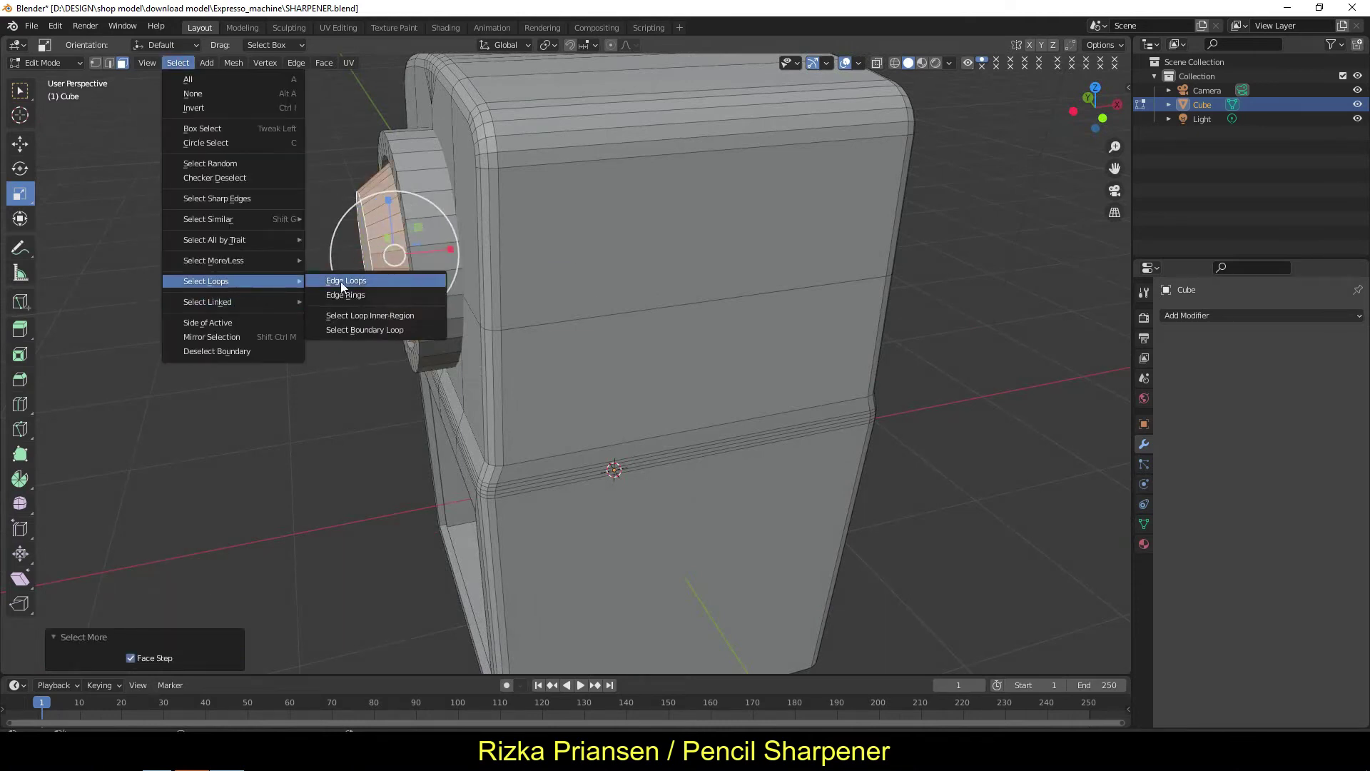
{"action": "left_click", "coordinate": [331, 261]}
{"action": "key", "text": "ctrl+l"}
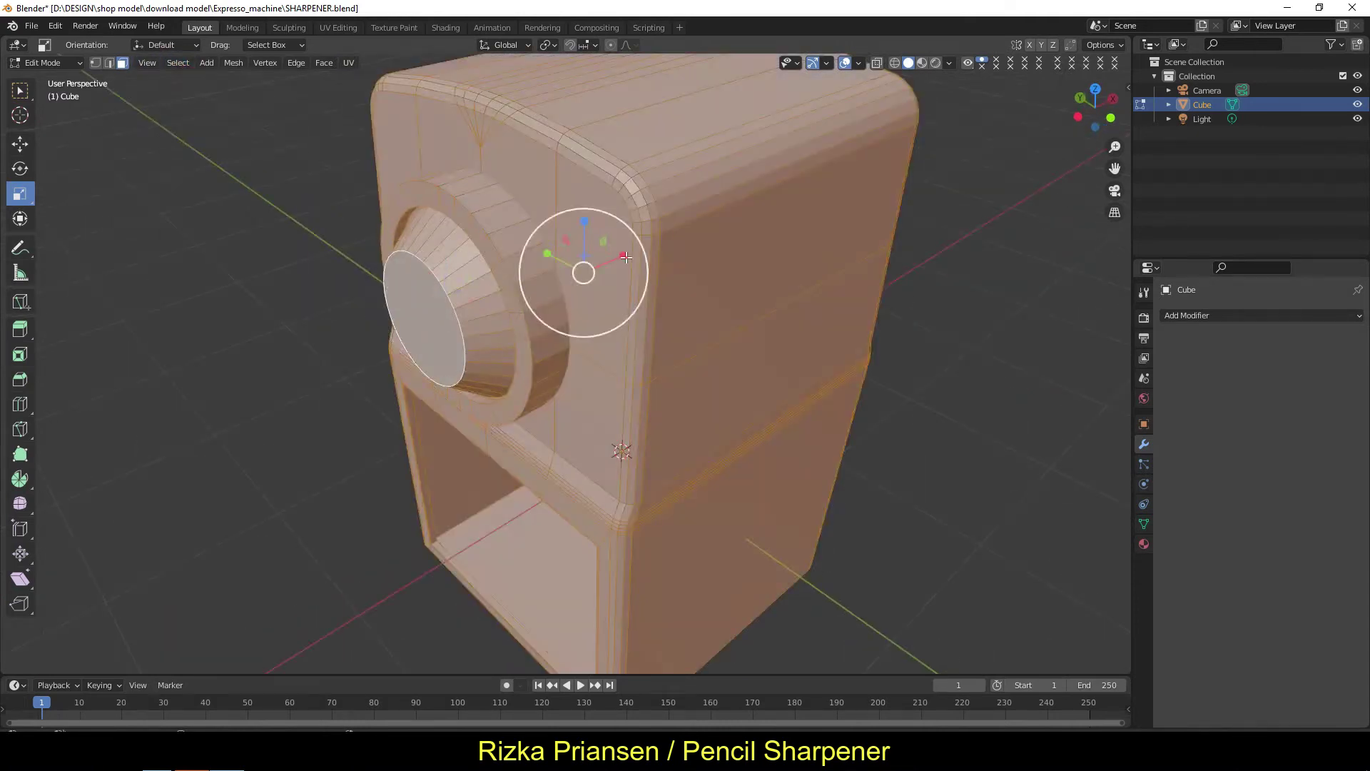
{"action": "key", "text": "alt+a"}
{"action": "middle_click_drag", "start_coordinate": [300, 265], "coordinate": [564, 254]}
- Loop cut the rim ring and extrude its lower faces down along Z into a lever
{"action": "middle_click_drag", "start_coordinate": [33, 333], "coordinate": [2, 326], "text": "alt"}
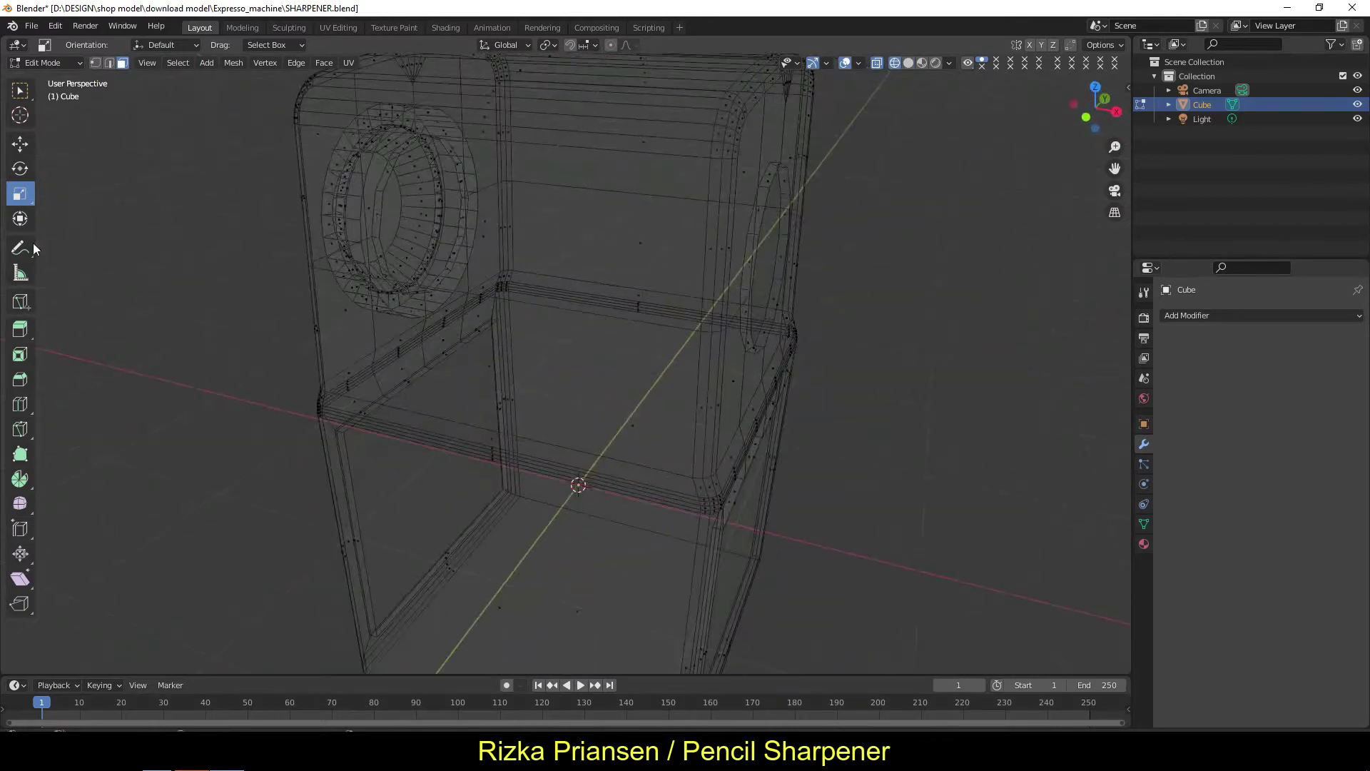
{"action": "left_click", "coordinate": [20, 379]}
{"action": "left_click", "coordinate": [572, 251]}
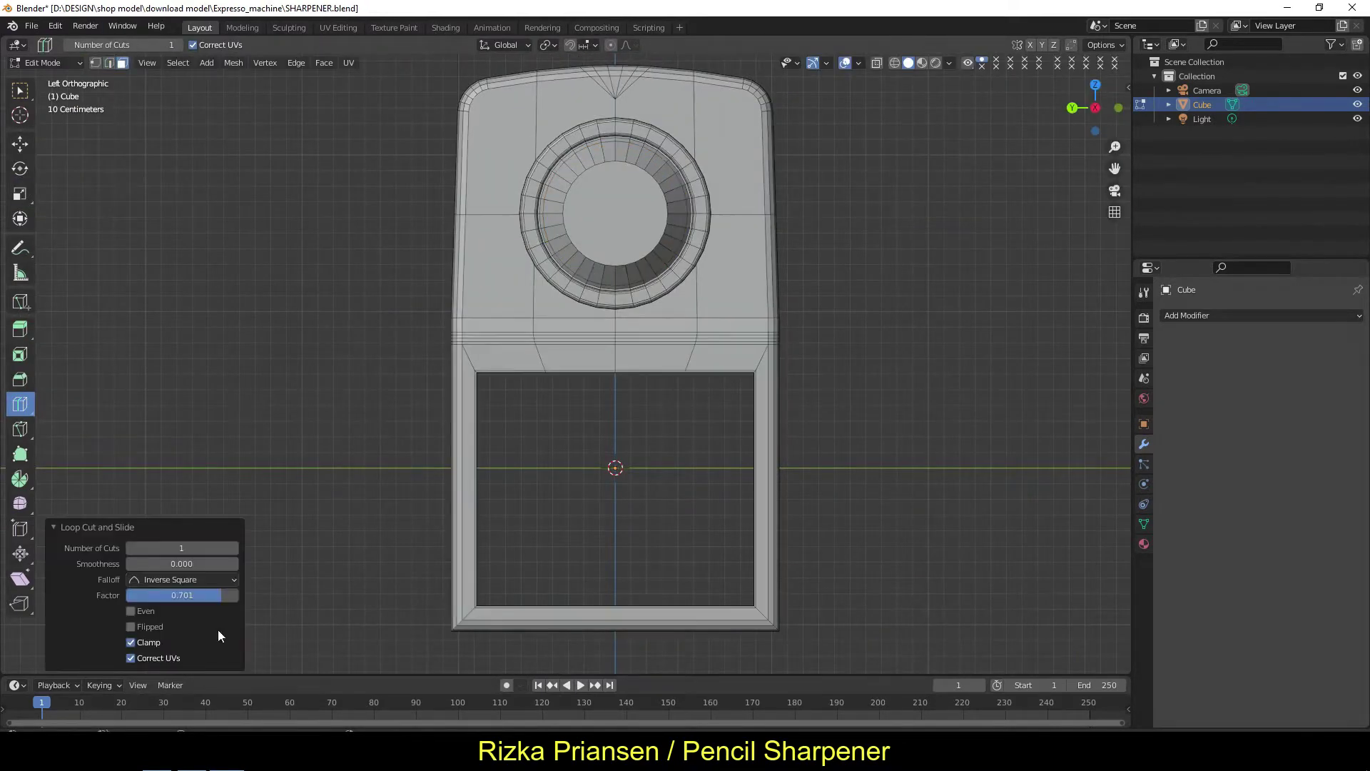
{"action": "left_click", "coordinate": [20, 329]}
{"action": "left_click", "coordinate": [596, 275]}
{"action": "left_click_drag", "start_coordinate": [604, 248], "coordinate": [671, 489]}
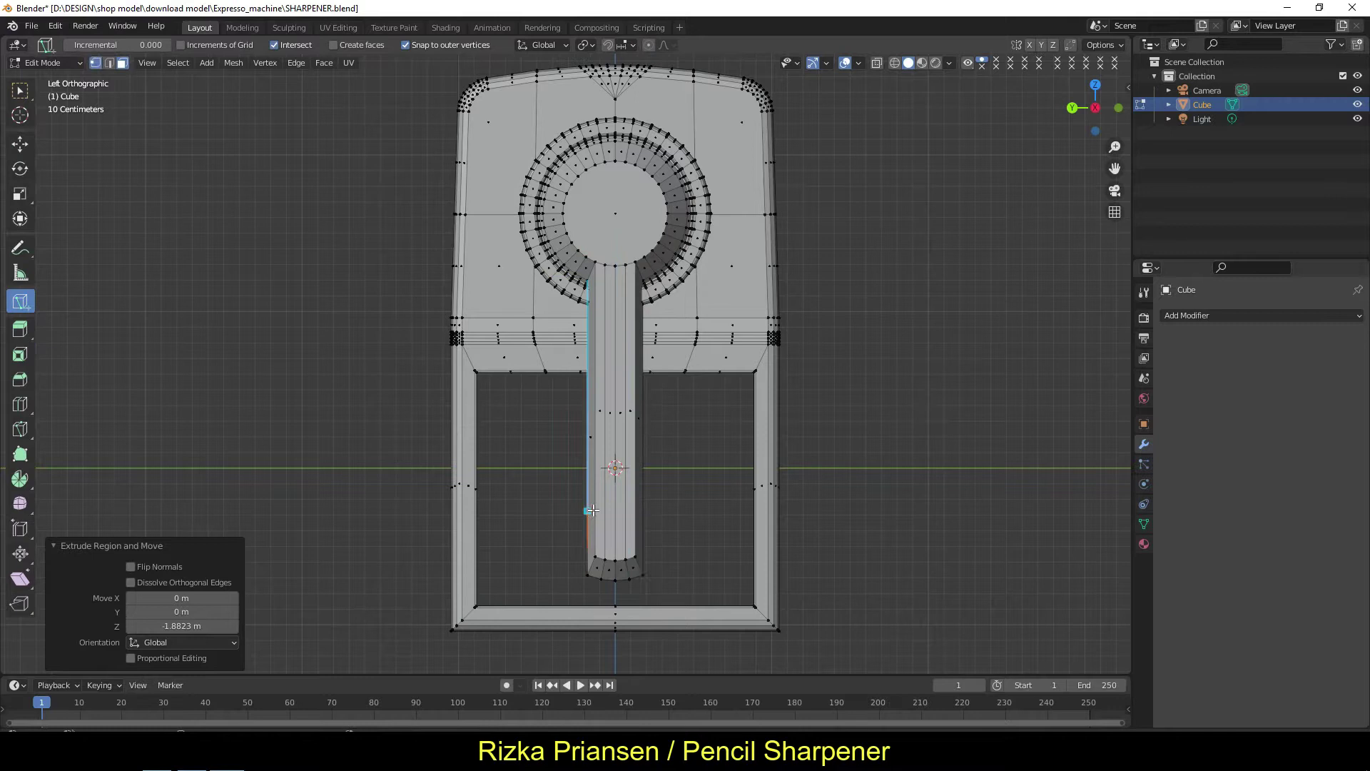
- Select the lever's bottom face from below, then zoom back out
{"action": "key", "text": "1"}
{"action": "scroll", "coordinate": [634, 572], "scroll_direction": "up", "scroll_amount": 5}
{"action": "middle_click_drag", "start_coordinate": [634, 573], "coordinate": [597, 560]}
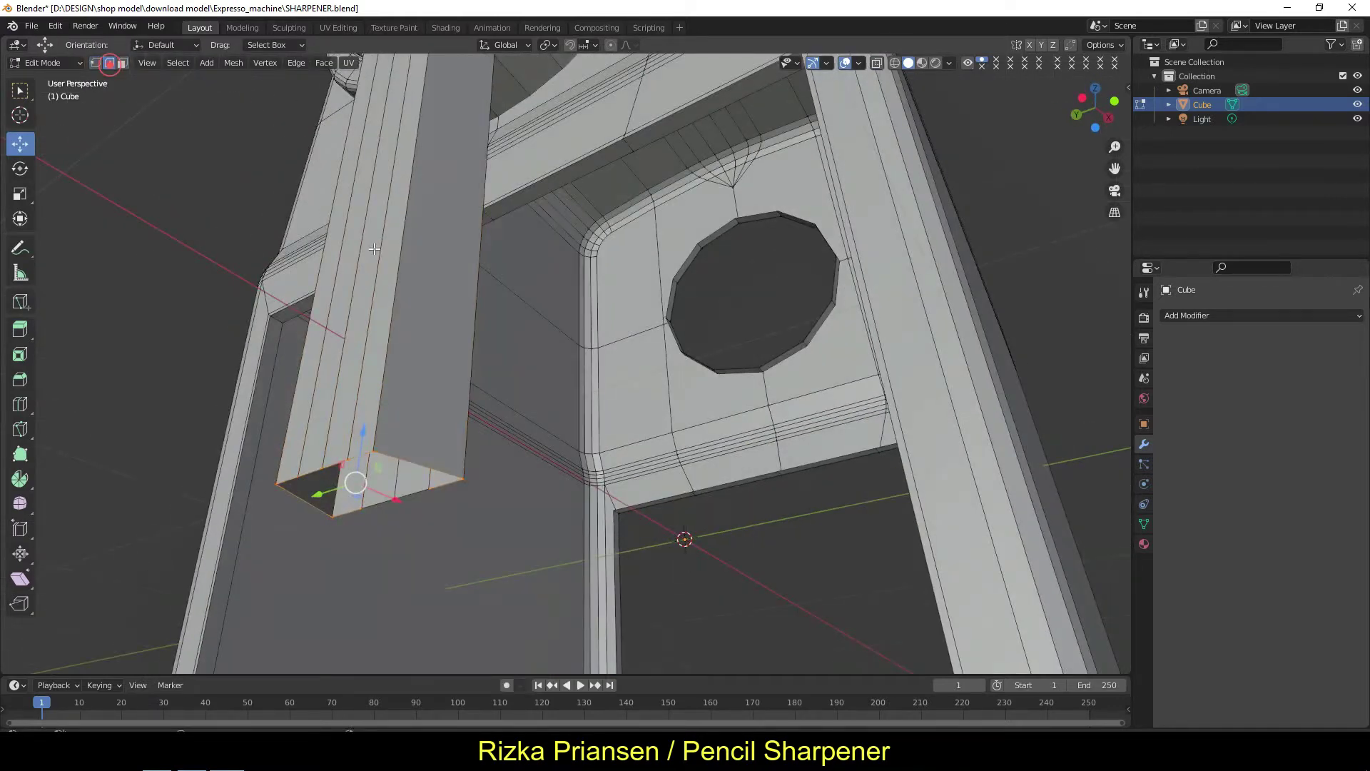
{"action": "left_click", "coordinate": [296, 63]}
{"action": "left_click", "coordinate": [122, 62]}
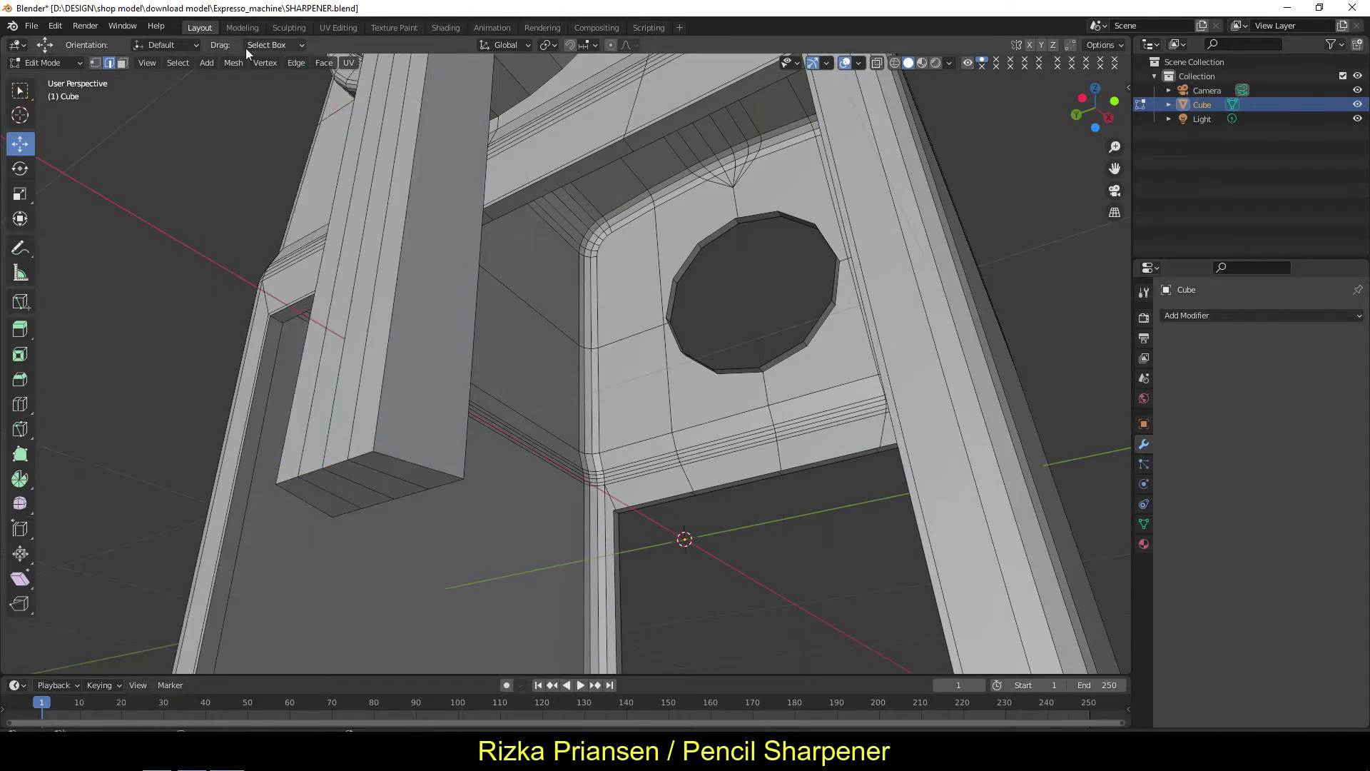
{"action": "scroll", "coordinate": [323, 497], "scroll_direction": "down", "scroll_amount": 5}
{"action": "middle_click_drag", "start_coordinate": [323, 497], "coordinate": [457, 500]}
- Select the lever's outline edges in edge mode
{"action": "key", "text": "2"}
{"action": "left_click", "coordinate": [482, 228]}
{"action": "left_click", "coordinate": [493, 172], "text": "ctrl"}
{"action": "left_click", "coordinate": [177, 63]}
{"action": "left_click", "coordinate": [242, 335]}
{"action": "mouse_move", "coordinate": [428, 214]}
{"action": "middle_mouse_down"}
{"action": "mouse_move", "coordinate": [505, 285]}
{"action": "mouse_move", "coordinate": [363, 375]}
{"action": "middle_mouse_up"}
{"action": "key", "text": "ctrl+z"}
{"action": "scroll", "coordinate": [505, 285], "scroll_direction": "up", "scroll_amount": 3}
{"action": "left_click", "coordinate": [505, 284]}
{"action": "left_click", "coordinate": [172, 401], "text": "ctrl"}
{"action": "middle_click_drag", "start_coordinate": [172, 401], "coordinate": [115, 364]}
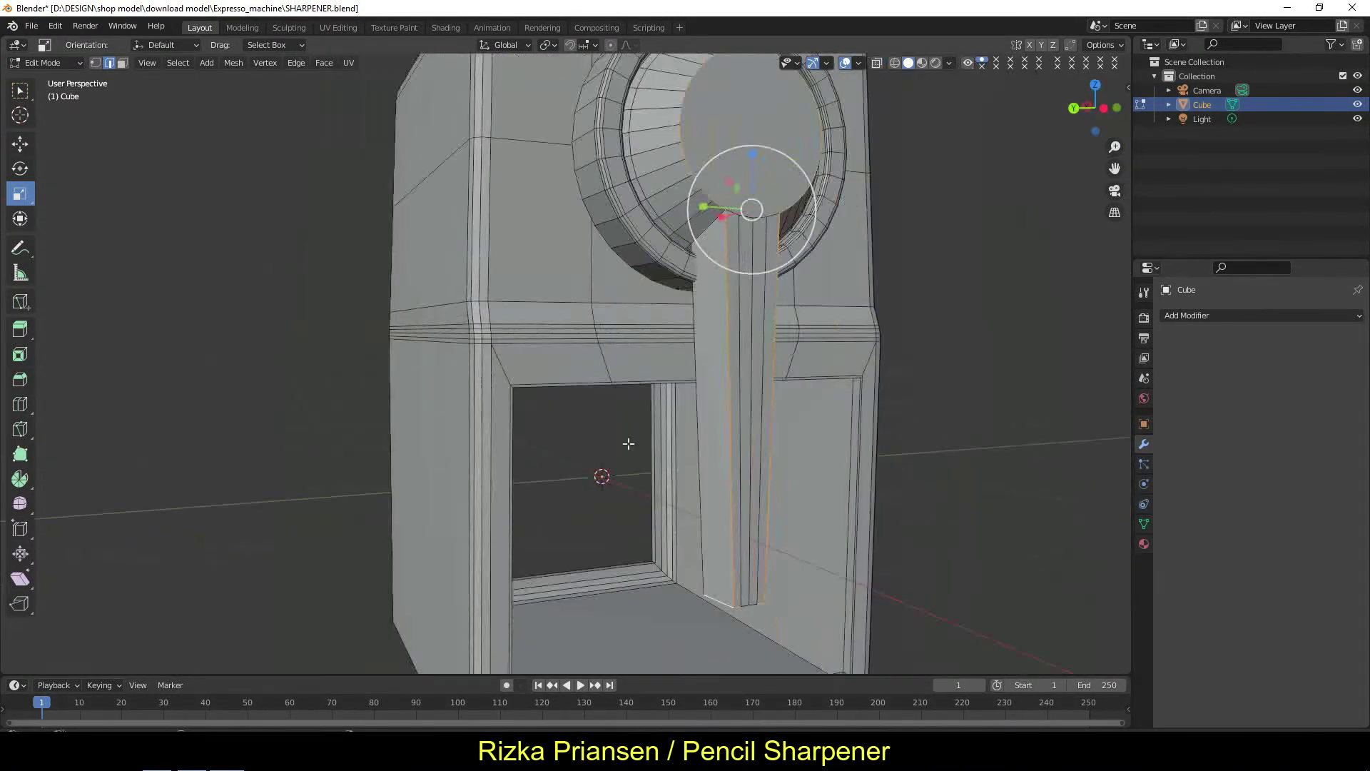
- Bevel the lever's edges with 4 segments
{"action": "key", "text": "shift+space"}
{"action": "key", "text": "ctrl+b"}
{"action": "mouse_move", "coordinate": [115, 364]}
{"action": "left_mouse_down"}
{"action": "mouse_move", "coordinate": [862, 341]}
{"action": "mouse_move", "coordinate": [826, 361]}
{"action": "left_mouse_up"}
{"action": "middle_click_drag", "start_coordinate": [825, 361], "coordinate": [443, 61]}
{"action": "left_click", "coordinate": [460, 365], "text": "ctrl"}
{"action": "mouse_move", "coordinate": [519, 316]}
{"action": "middle_mouse_down"}
{"action": "mouse_move", "coordinate": [297, 297]}
{"action": "mouse_move", "coordinate": [483, 398]}
{"action": "mouse_move", "coordinate": [728, 314]}
{"action": "mouse_move", "coordinate": [428, 356]}
{"action": "middle_mouse_up"}
{"action": "key", "text": "ctrl+b"}
{"action": "left_click", "coordinate": [297, 297]}
- Undo the lever bevel and try, then undo, an edge-ring selection on the rim
{"action": "key", "text": "shift+z"}
{"action": "left_click", "coordinate": [132, 441]}
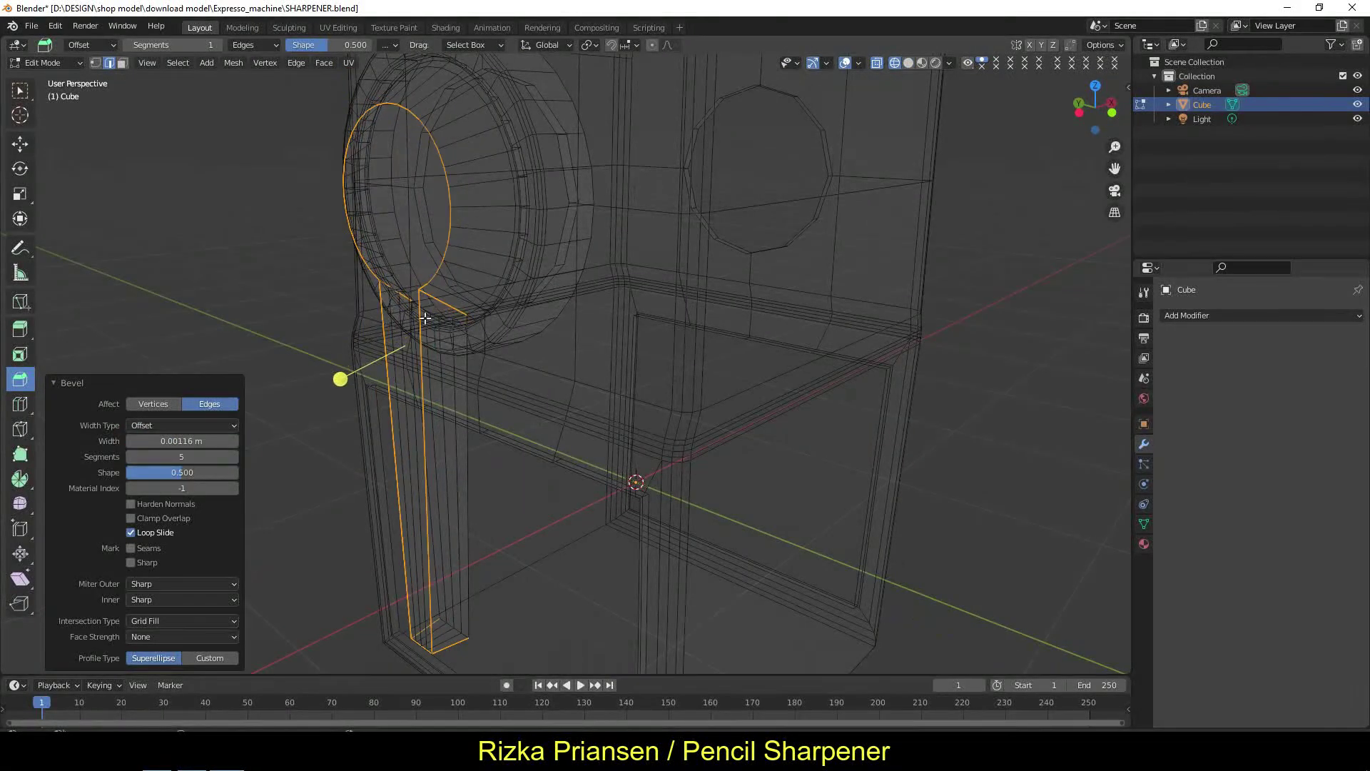
{"action": "scroll", "coordinate": [424, 317], "scroll_direction": "up", "scroll_amount": 3}
{"action": "left_click", "coordinate": [55, 25]}
{"action": "scroll", "coordinate": [343, 221], "scroll_direction": "down", "scroll_amount": 3}
{"action": "left_click", "coordinate": [178, 63]}
{"action": "left_click", "coordinate": [357, 293]}
{"action": "key", "text": "ctrl+z"}
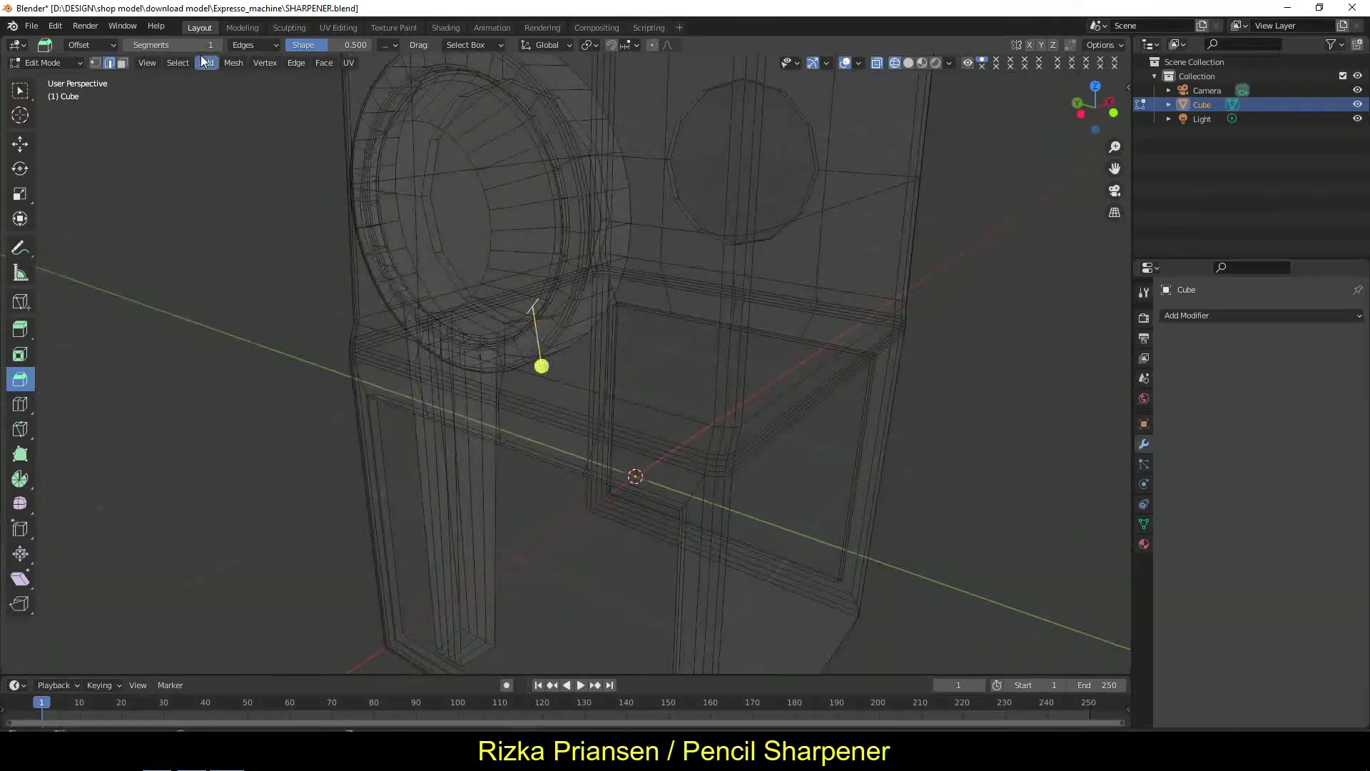
- Select an edge loop around the hole rim, checking it in solid and wireframe views
{"action": "left_click", "coordinate": [495, 483], "text": "alt"}
{"action": "middle_click_drag", "start_coordinate": [495, 483], "coordinate": [2, 35]}
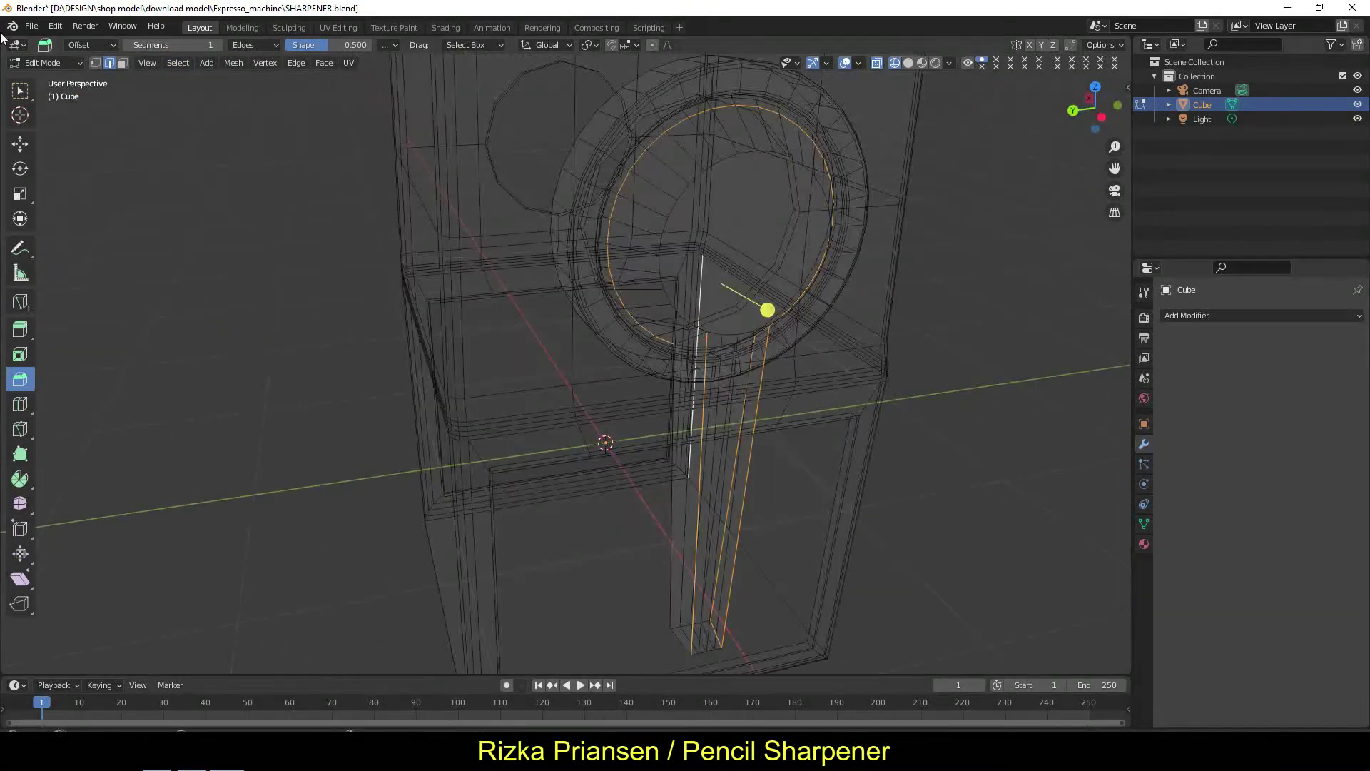
{"action": "scroll", "coordinate": [805, 333], "scroll_direction": "up", "scroll_amount": 3}
{"action": "key", "text": "shift+z"}
{"action": "scroll", "coordinate": [773, 253], "scroll_direction": "down", "scroll_amount": 3}
{"action": "mouse_move", "coordinate": [773, 254]}
{"action": "middle_mouse_down"}
{"action": "mouse_move", "coordinate": [730, 610]}
{"action": "mouse_move", "coordinate": [890, 190]}
{"action": "mouse_move", "coordinate": [600, 303]}
{"action": "mouse_move", "coordinate": [545, 608]}
{"action": "middle_mouse_up"}
{"action": "key", "text": "shift+z"}
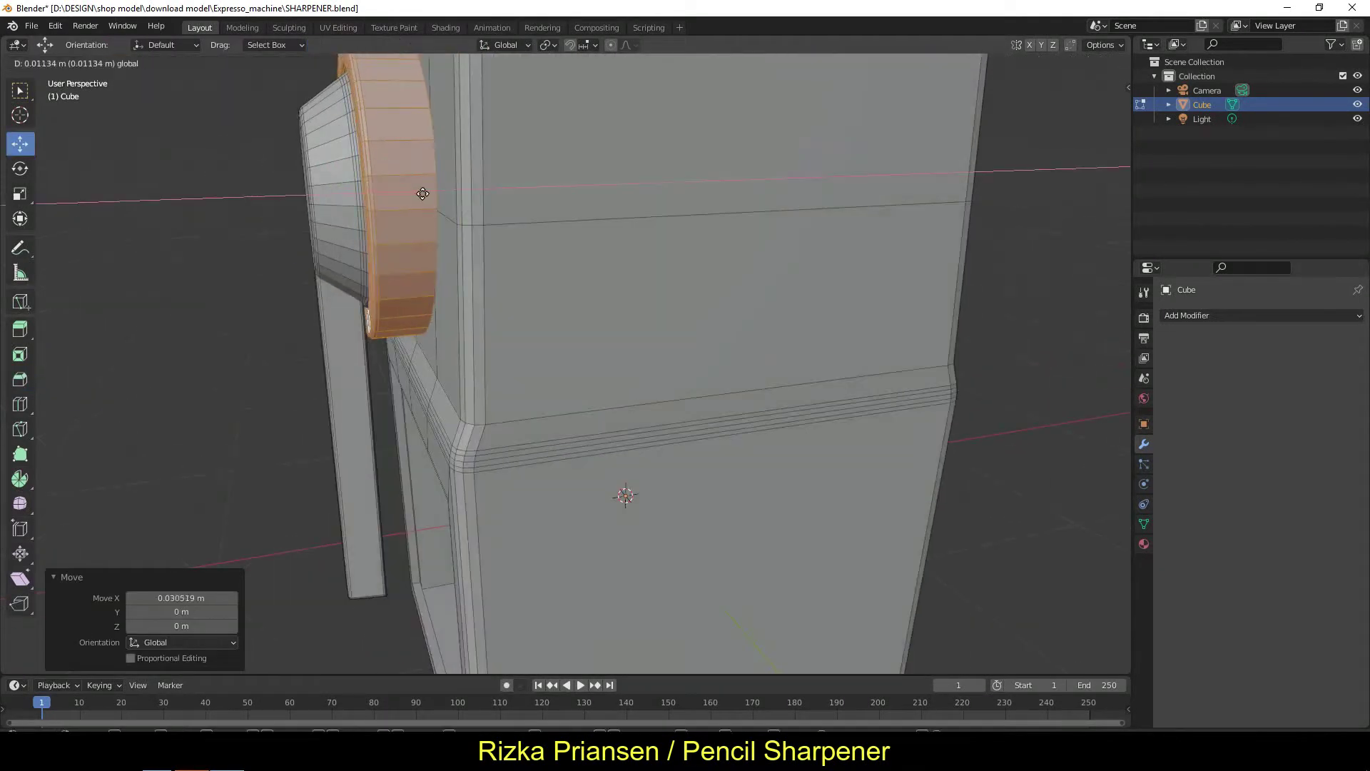
{"action": "key", "text": "Escape"}
{"action": "scroll", "coordinate": [423, 193], "scroll_direction": "down", "scroll_amount": 3}
{"action": "mouse_move", "coordinate": [422, 193]}
{"action": "middle_mouse_down"}
{"action": "mouse_move", "coordinate": [596, 220]}
{"action": "mouse_move", "coordinate": [754, 292]}
{"action": "mouse_move", "coordinate": [500, 336]}
{"action": "mouse_move", "coordinate": [24, 386]}
{"action": "middle_mouse_up"}
- Individually inset the rim's outer face ring and extrude the faces inward about 0.0068 m
{"action": "left_click", "coordinate": [597, 221], "text": "ctrl"}
{"action": "scroll", "coordinate": [464, 341], "scroll_direction": "up", "scroll_amount": 3}
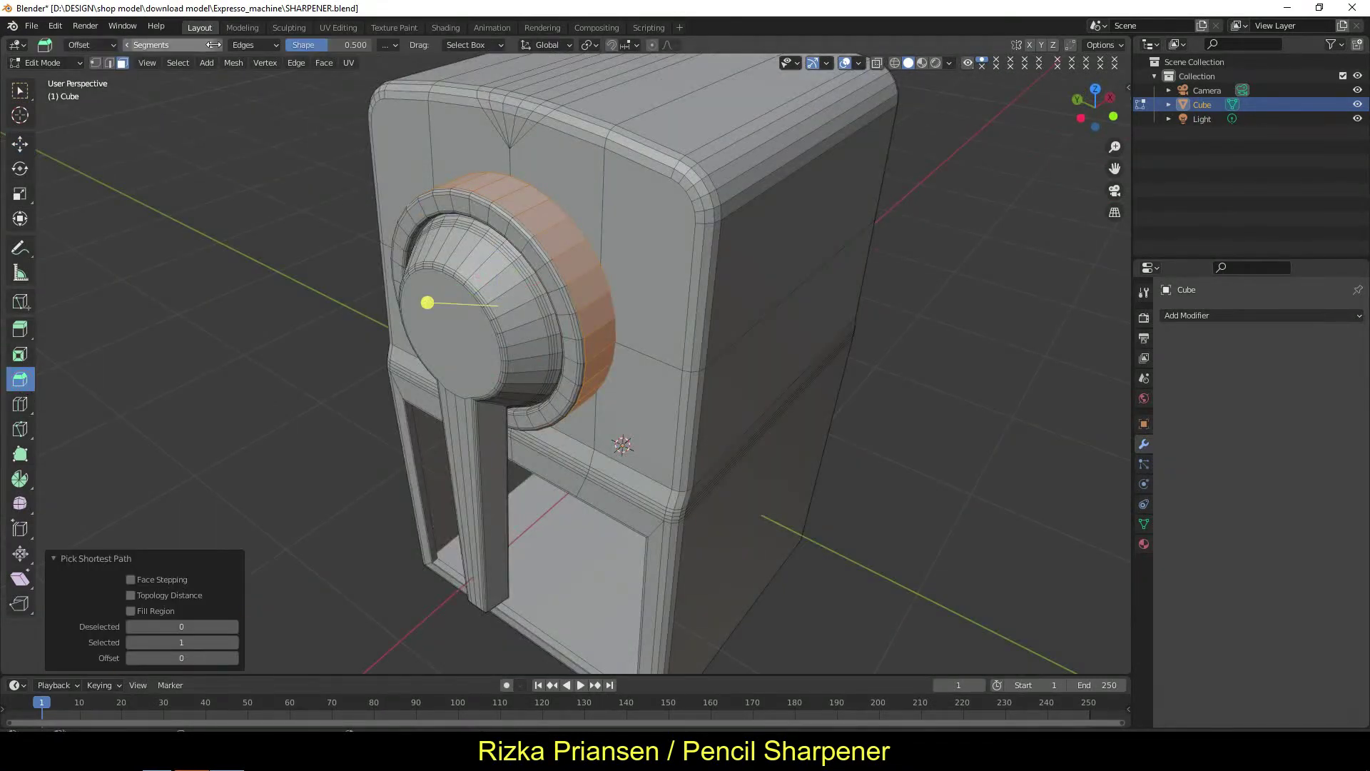
{"action": "left_click", "coordinate": [430, 300]}
{"action": "left_click", "coordinate": [20, 329]}
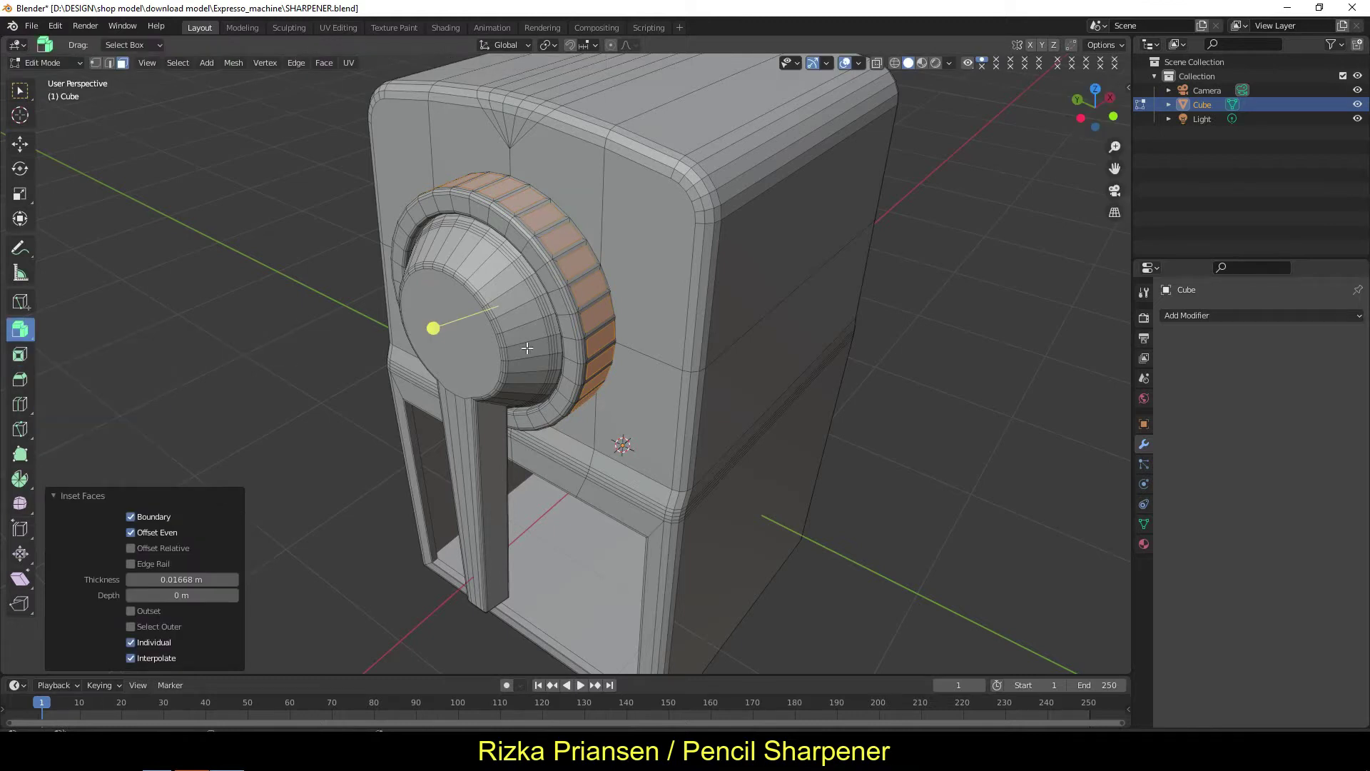
{"action": "left_click", "coordinate": [428, 305]}
{"action": "scroll", "coordinate": [418, 300], "scroll_direction": "up", "scroll_amount": 2}
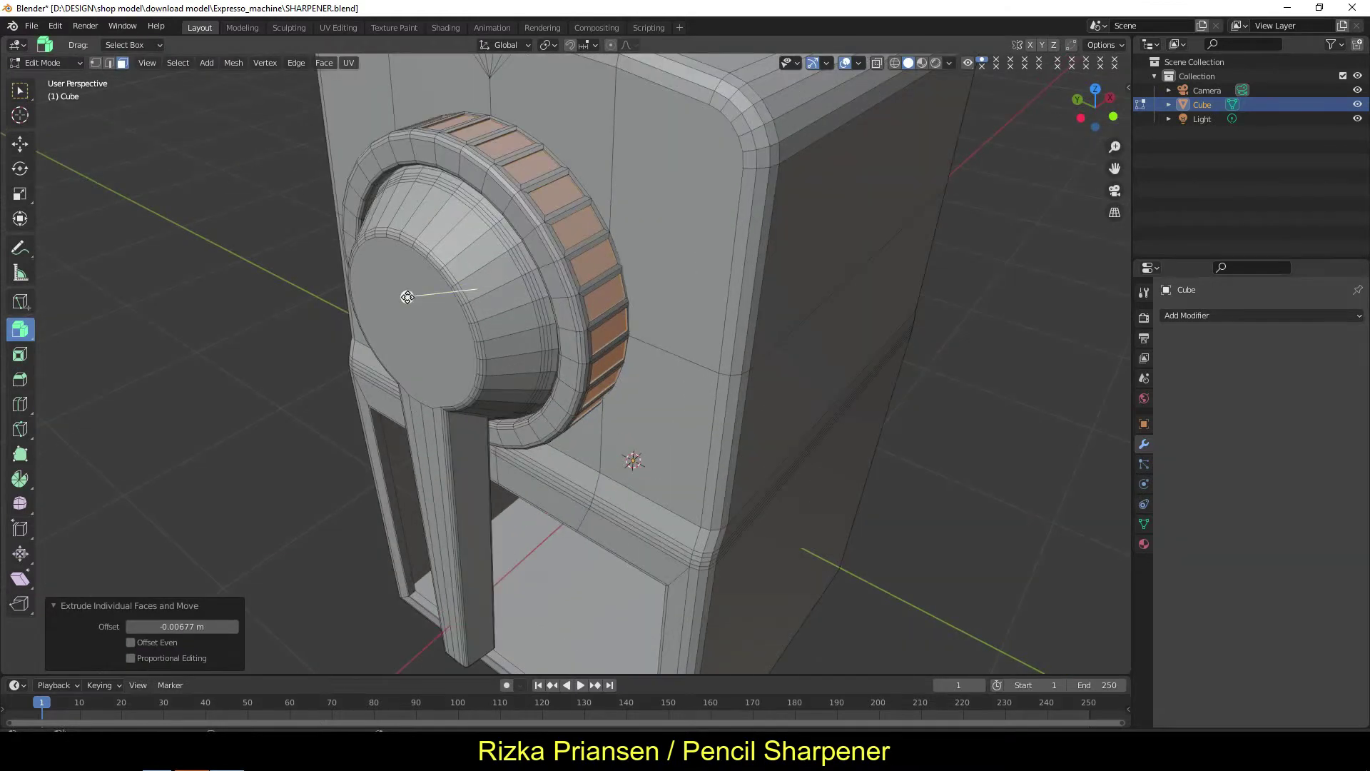
{"action": "scroll", "coordinate": [422, 293], "scroll_direction": "down", "scroll_amount": 3}
{"action": "scroll", "coordinate": [423, 292], "scroll_direction": "down", "scroll_amount": 2}
- Add a new cylinder and rotate it 90° about the Y axis
{"action": "left_click", "coordinate": [206, 62]}
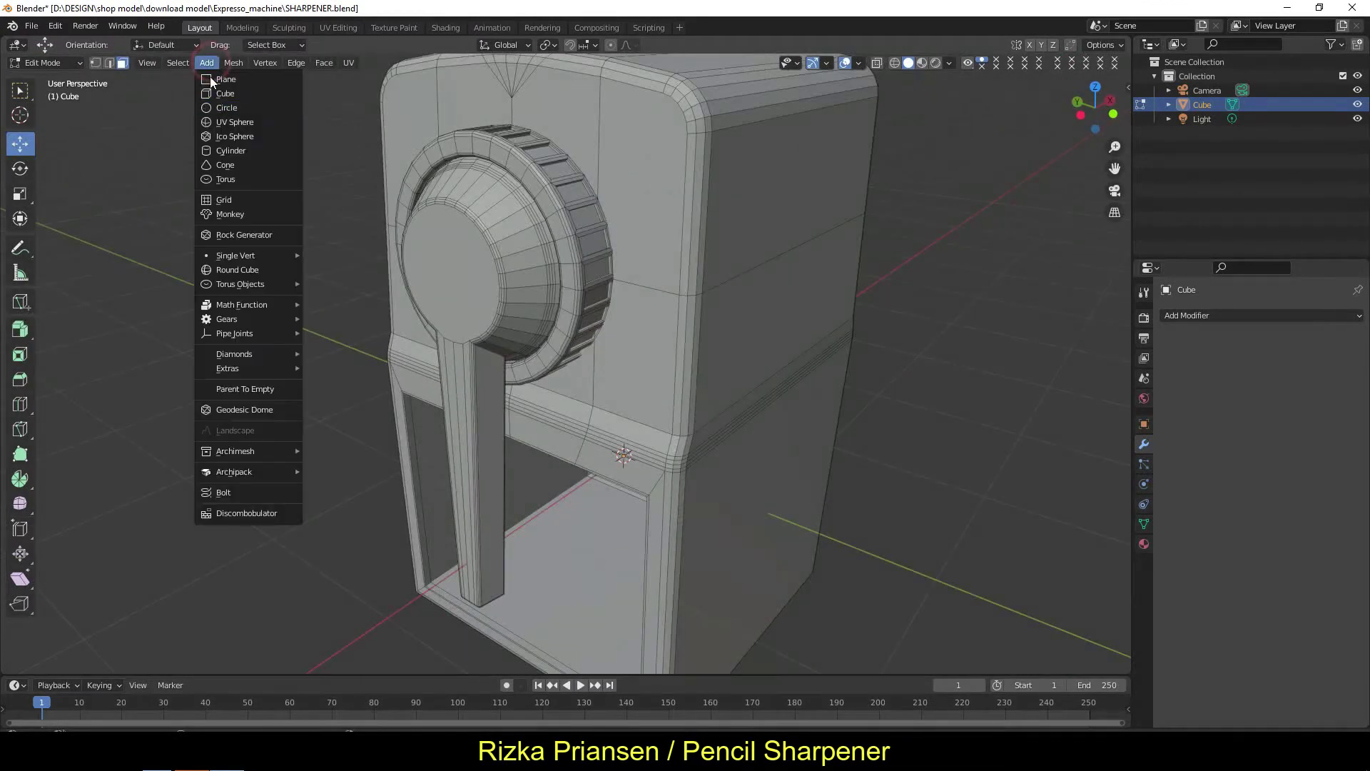
{"action": "left_click", "coordinate": [221, 162]}
{"action": "left_click", "coordinate": [20, 143]}
{"action": "left_click", "coordinate": [19, 194]}
{"action": "key", "text": "r"}
{"action": "key", "text": "y"}
{"action": "key", "text": "9"}
{"action": "key", "text": "0"}
{"action": "key", "text": "Return"}
- Shrink the new cylinder and shift it sideways into position
{"action": "left_click_drag", "start_coordinate": [686, 457], "coordinate": [621, 453]}
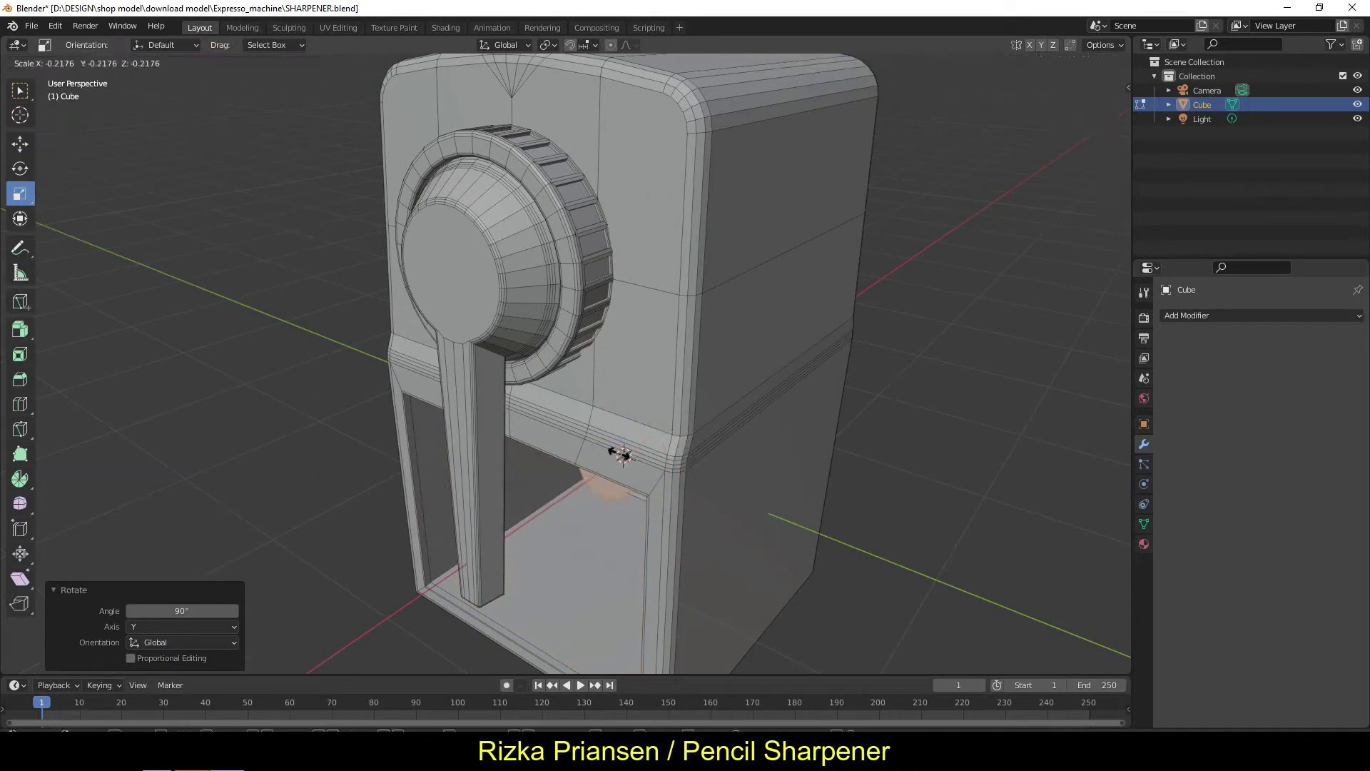
{"action": "left_click", "coordinate": [531, 496]}
{"action": "scroll", "coordinate": [531, 495], "scroll_direction": "up", "scroll_amount": 3}
{"action": "scroll", "coordinate": [503, 405], "scroll_direction": "up", "scroll_amount": 2}
{"action": "key", "text": "s"}
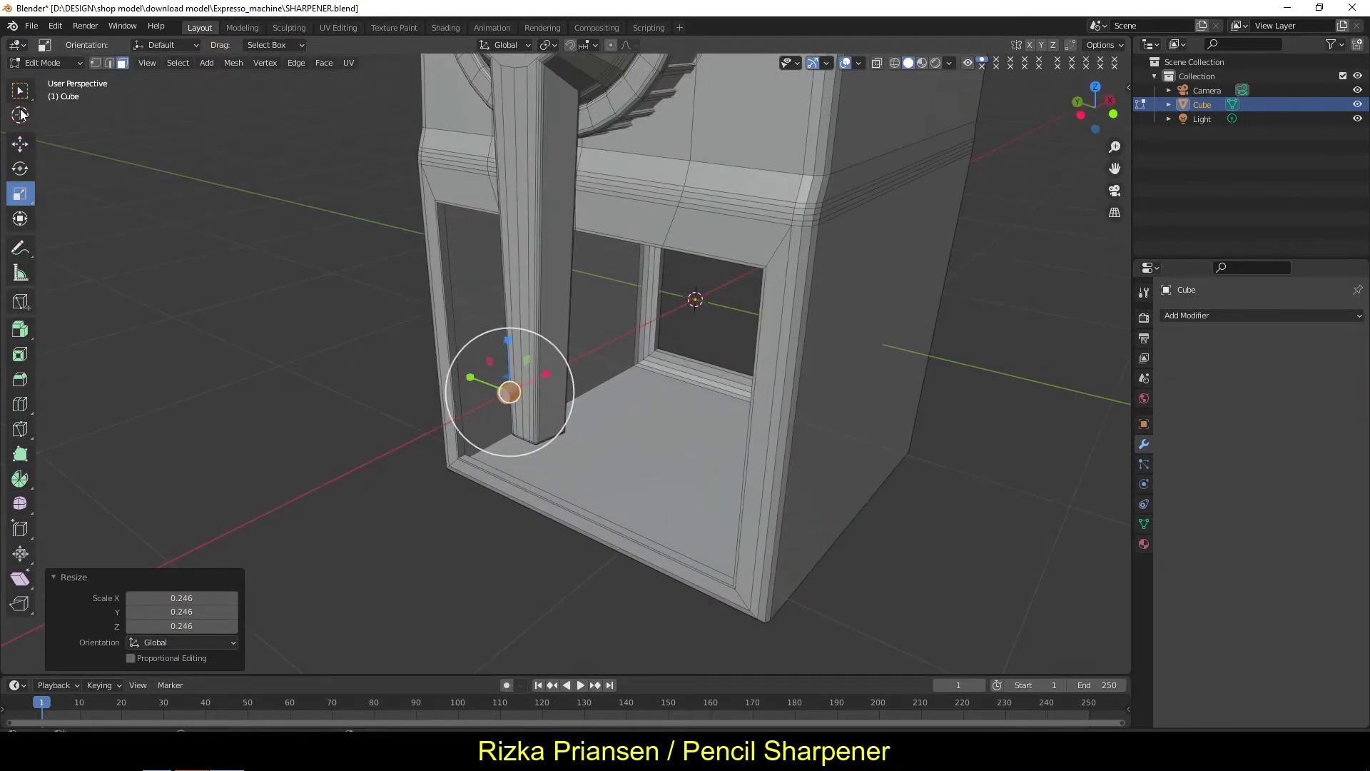
{"action": "left_click", "coordinate": [20, 143]}
{"action": "left_click", "coordinate": [206, 62]}
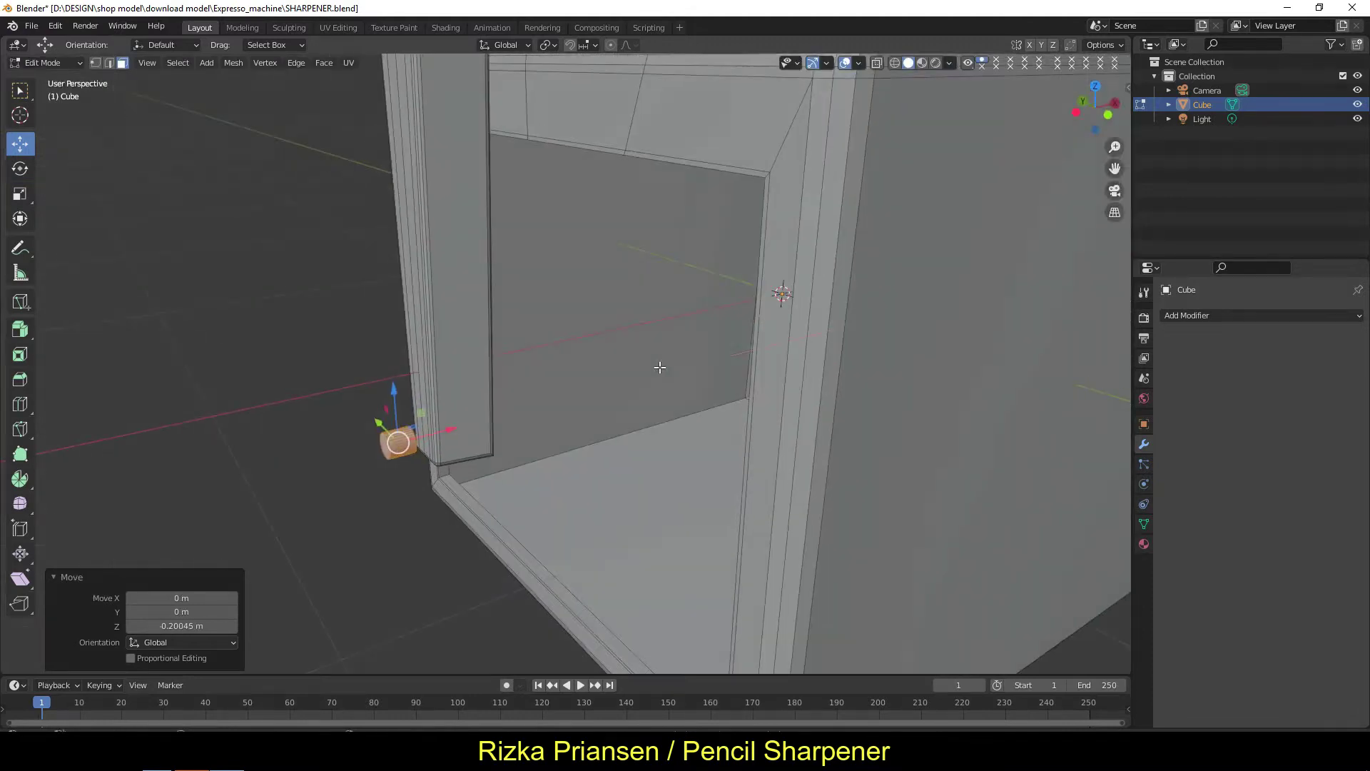
{"action": "middle_click_drag", "start_coordinate": [655, 289], "coordinate": [53, 302]}
- Inset a smaller circle on the cylinder's end face and extrude it outward into a peg
{"action": "left_click", "coordinate": [53, 302]}
{"action": "left_click", "coordinate": [20, 354]}
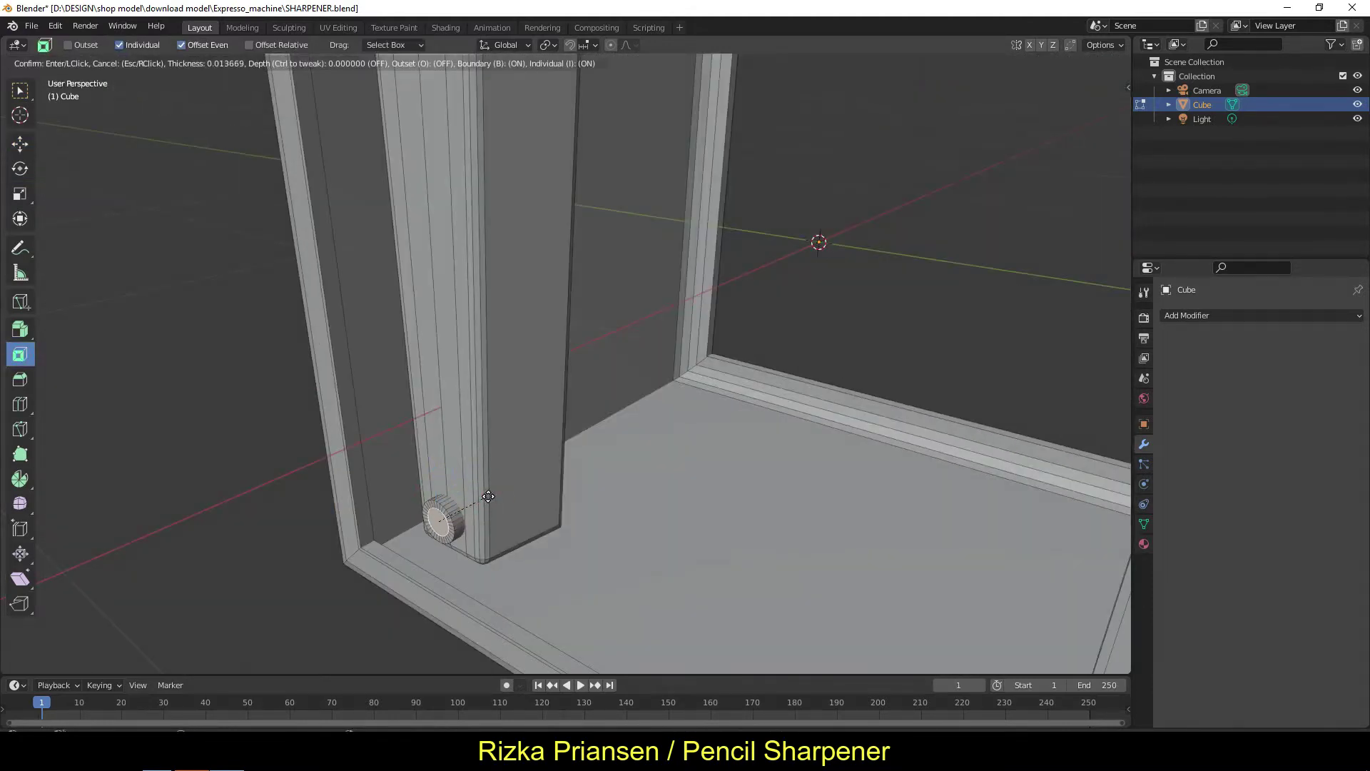
{"action": "left_click_drag", "start_coordinate": [438, 521], "coordinate": [416, 514]}
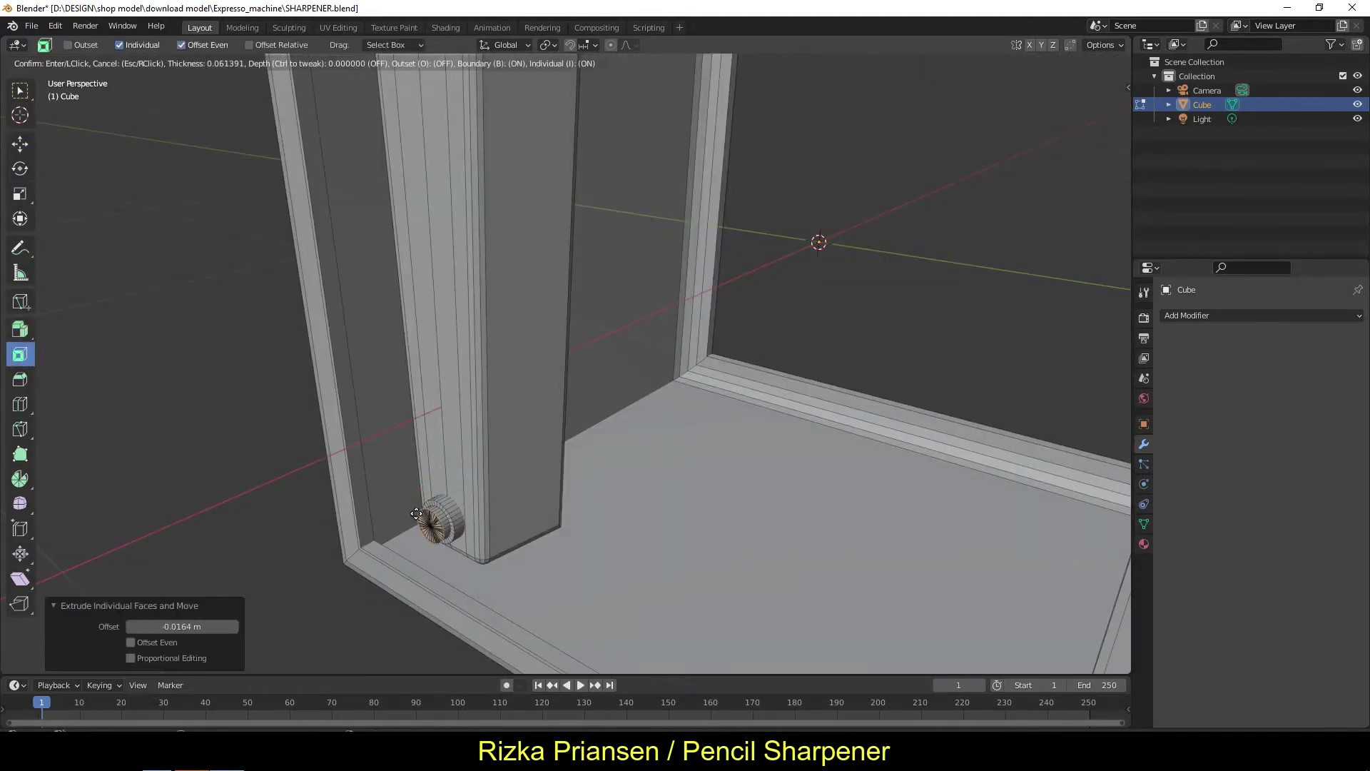
{"action": "left_click", "coordinate": [442, 542]}
{"action": "middle_click_drag", "start_coordinate": [446, 542], "coordinate": [486, 454]}
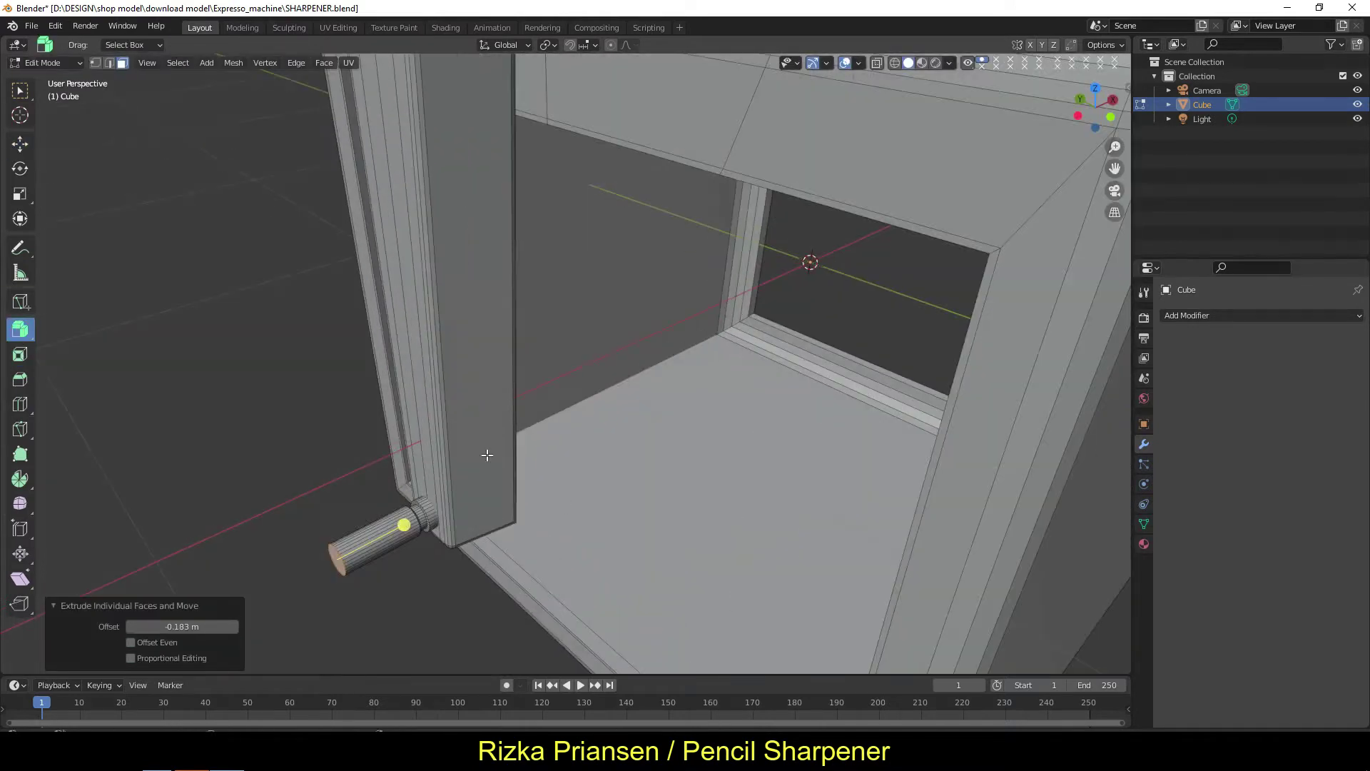
- Push the peg's end face back inward along the X axis
{"action": "middle_click_drag", "start_coordinate": [402, 527], "coordinate": [459, 636]}
{"action": "scroll", "coordinate": [566, 281], "scroll_direction": "up", "scroll_amount": 5}
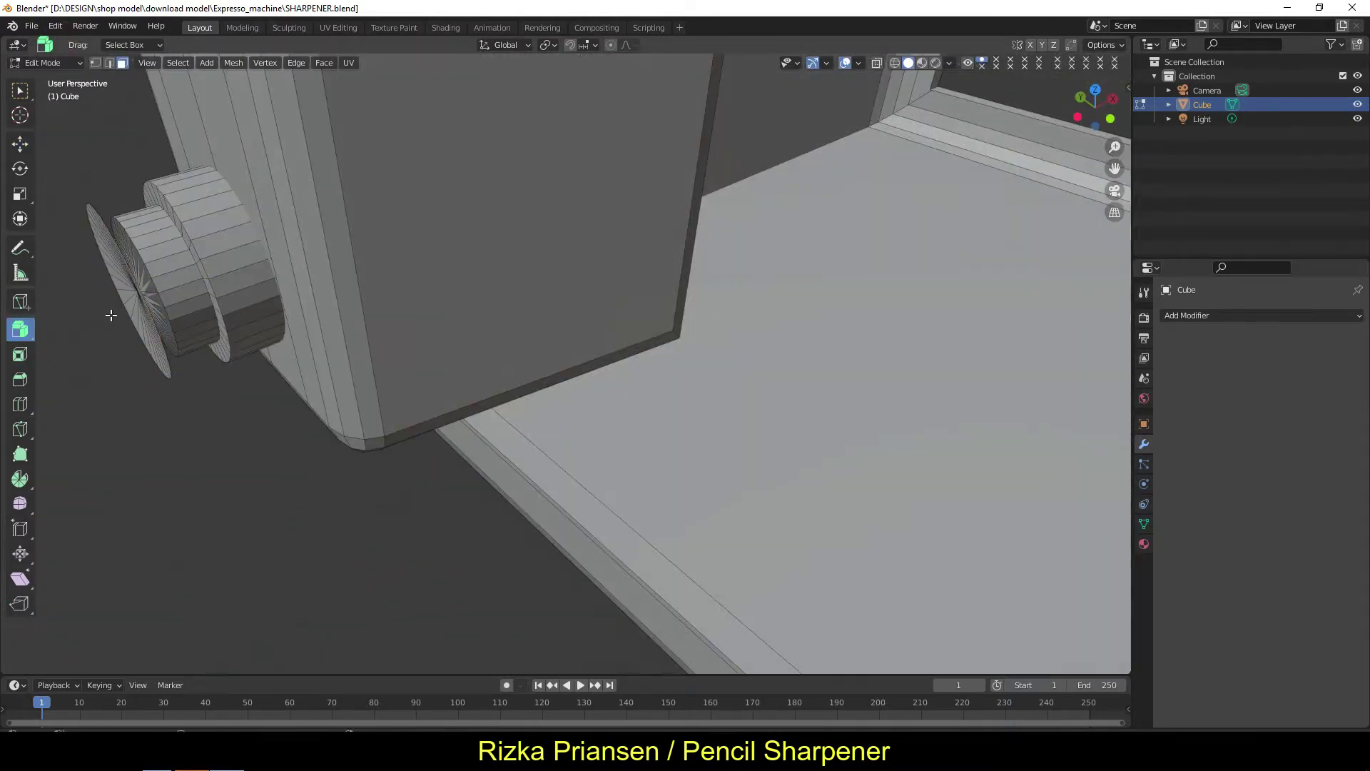
{"action": "key", "text": "shift+space"}
{"action": "key", "text": "g"}
{"action": "left_click_drag", "start_coordinate": [214, 264], "coordinate": [144, 255]}
{"action": "middle_click_drag", "start_coordinate": [154, 277], "coordinate": [261, 296]}
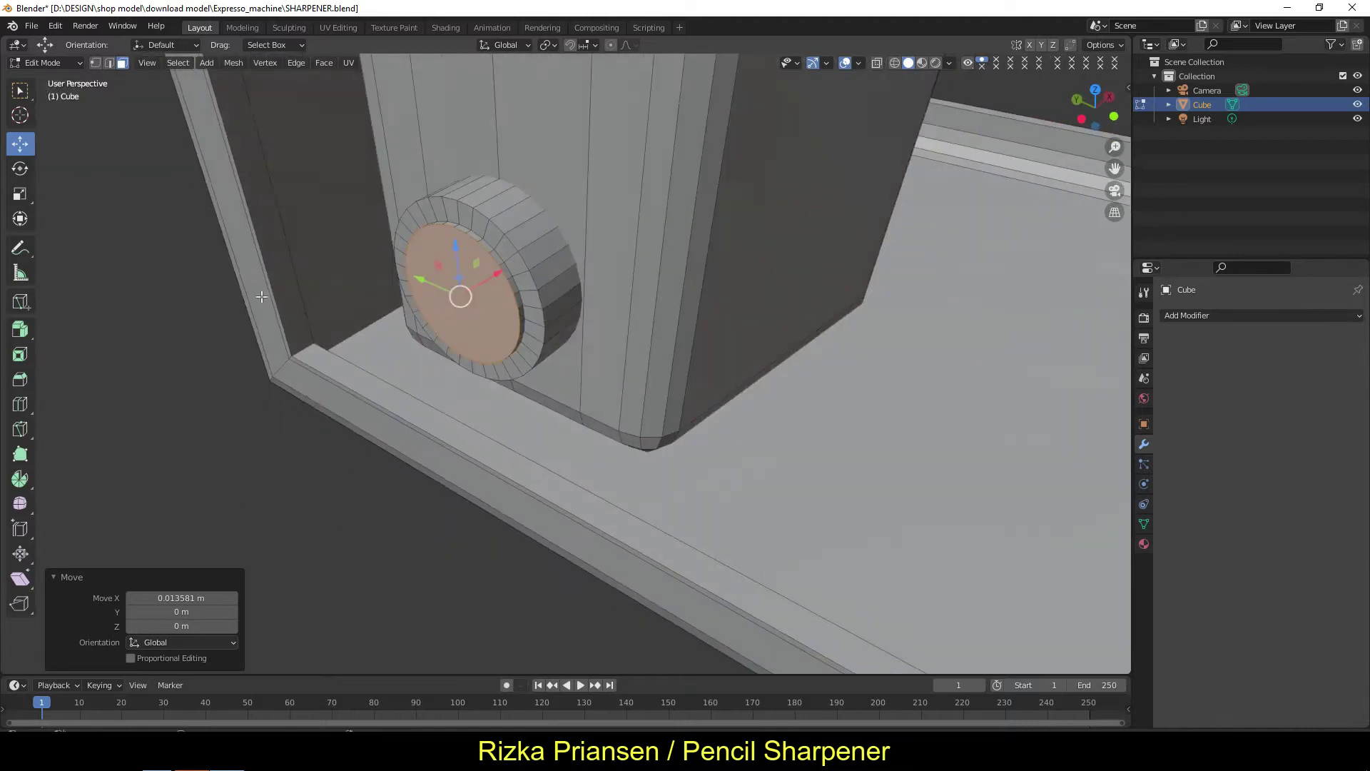
- Deselect the end face and select the edge ring around the cylinder end
{"action": "left_click", "coordinate": [19, 354]}
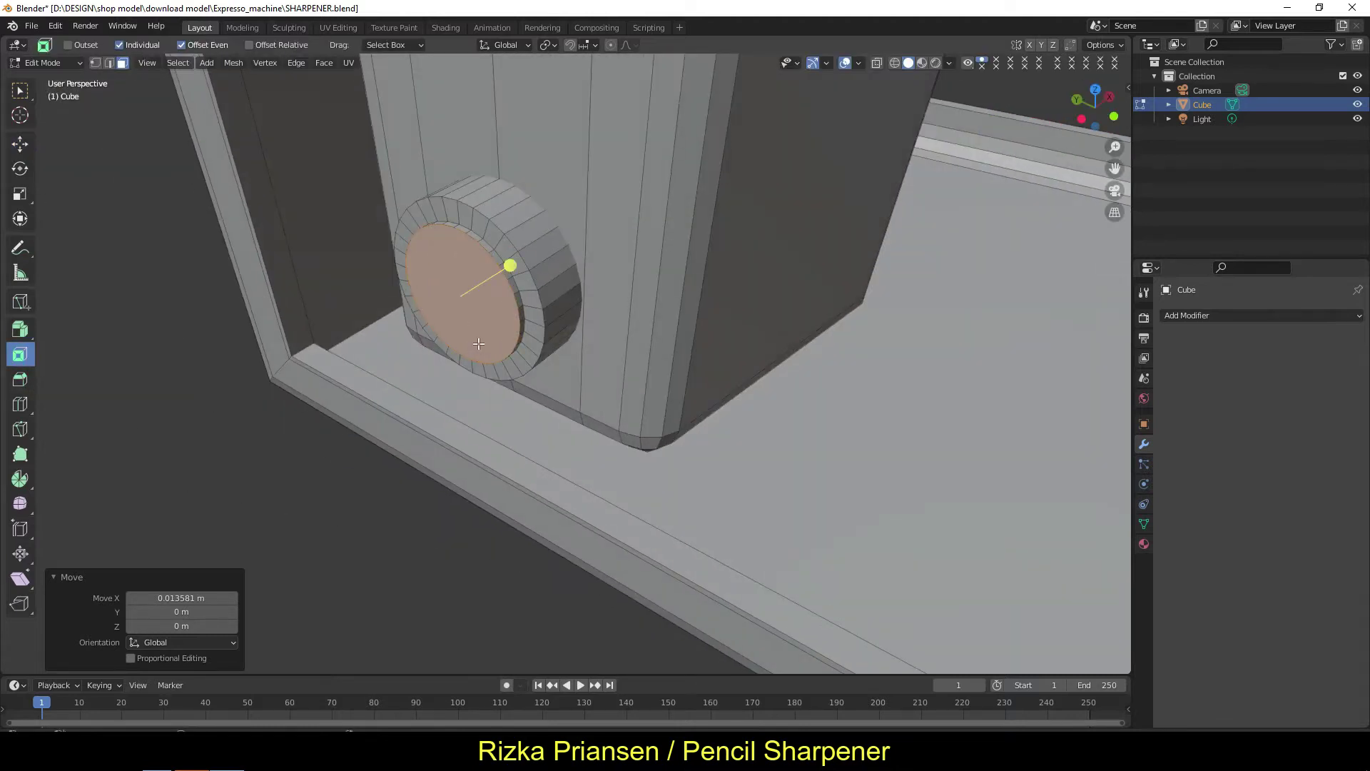
{"action": "left_click", "coordinate": [265, 396]}
{"action": "left_click", "coordinate": [451, 224], "text": "ctrl"}
{"action": "mouse_move", "coordinate": [451, 224]}
{"action": "middle_mouse_down"}
{"action": "mouse_move", "coordinate": [386, 288]}
{"action": "mouse_move", "coordinate": [906, 197]}
{"action": "middle_mouse_up"}
{"action": "middle_click_drag", "start_coordinate": [935, 145], "coordinate": [419, 238]}
{"action": "scroll", "coordinate": [170, 207], "scroll_direction": "up", "scroll_amount": 4}
{"action": "scroll", "coordinate": [170, 207], "scroll_direction": "down", "scroll_amount": 4}
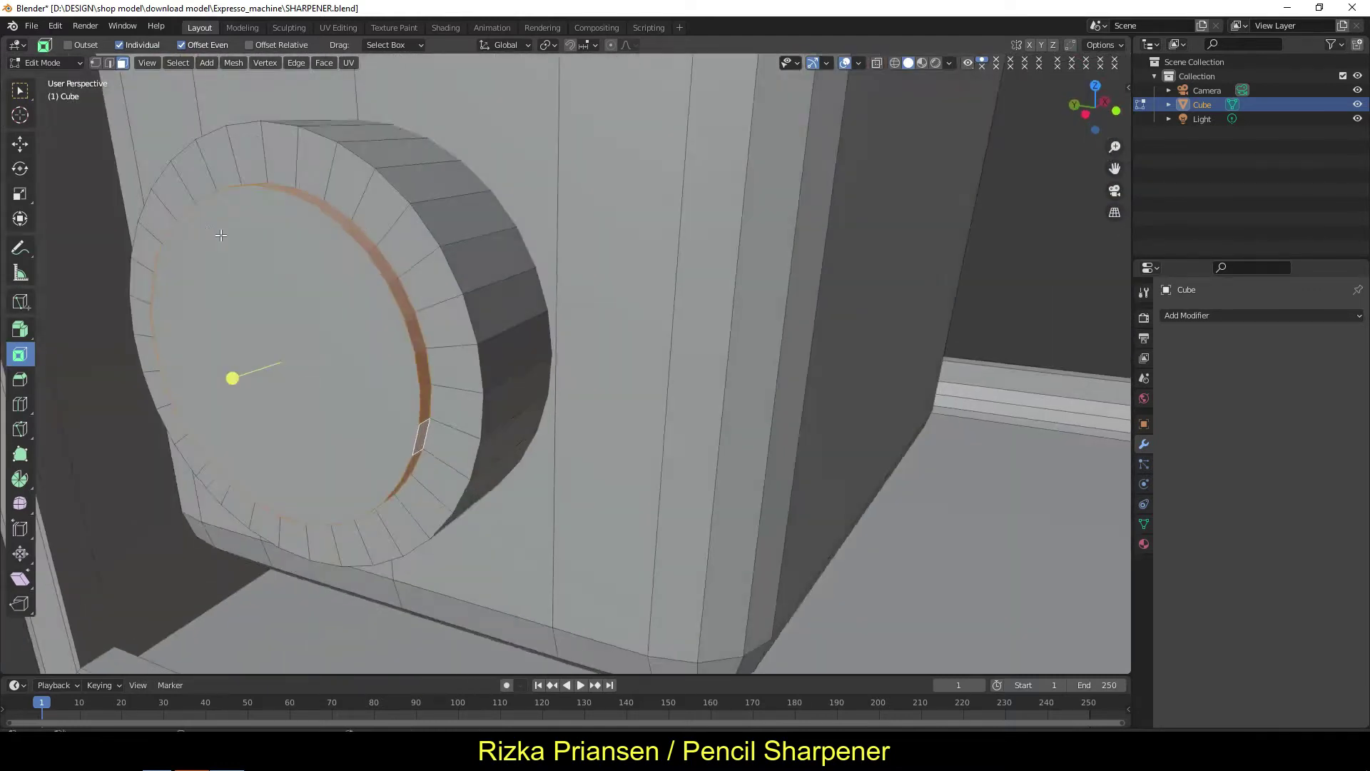
{"action": "middle_click_drag", "start_coordinate": [229, 371], "coordinate": [352, 407]}
- Extrude the end face inward with Extrude Individual Faces
{"action": "left_click", "coordinate": [20, 329]}
{"action": "left_click", "coordinate": [91, 336]}
{"action": "left_click_drag", "start_coordinate": [398, 390], "coordinate": [389, 382]}
{"action": "left_click_drag", "start_coordinate": [20, 329], "coordinate": [95, 392]}
{"action": "scroll", "coordinate": [159, 465], "scroll_direction": "up", "scroll_amount": 3}
{"action": "middle_click_drag", "start_coordinate": [159, 465], "coordinate": [468, 373]}
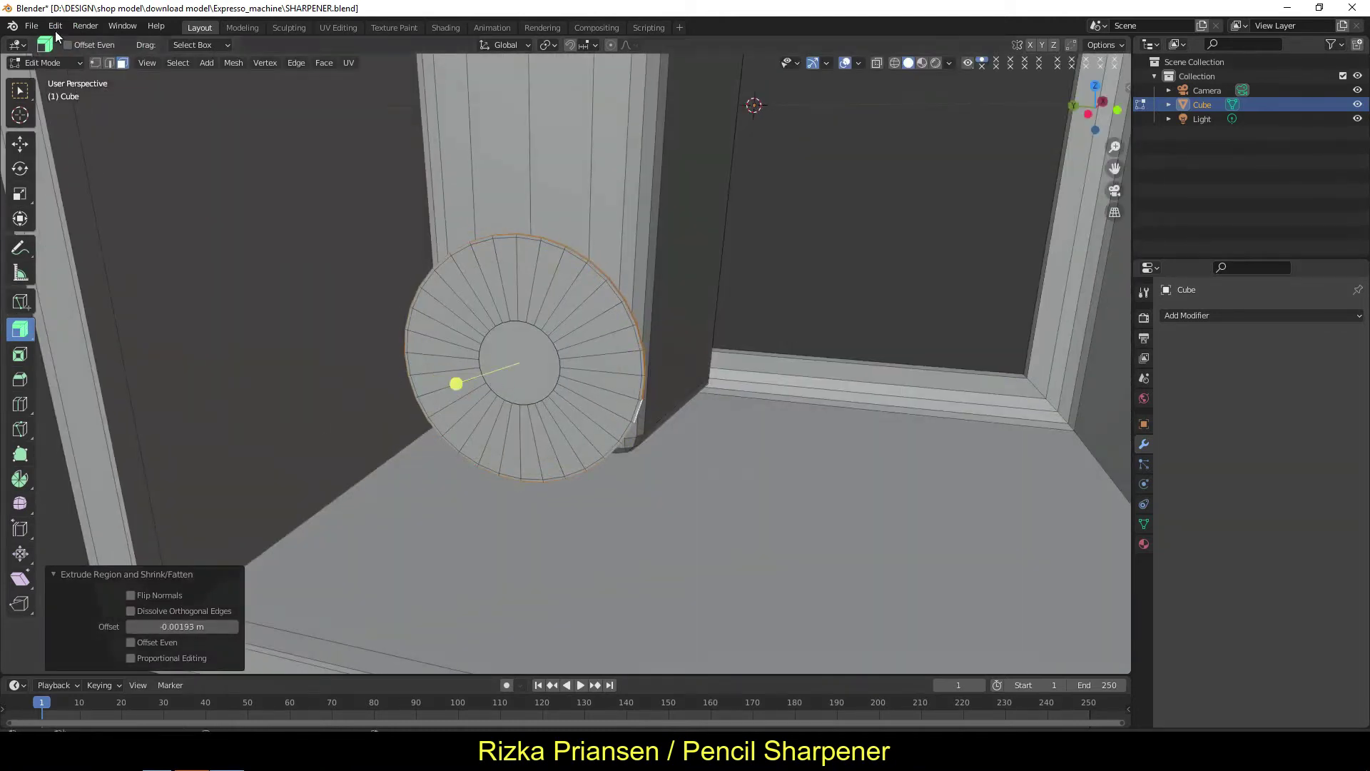
{"action": "scroll", "coordinate": [452, 376], "scroll_direction": "down", "scroll_amount": 3}
- Select the full ring of faces and extrude them out into a cylinder
{"action": "middle_click_drag", "start_coordinate": [379, 407], "coordinate": [491, 347]}
{"action": "left_click", "coordinate": [491, 347]}
{"action": "left_click_drag", "start_coordinate": [491, 347], "coordinate": [429, 391]}
{"action": "key", "text": "ctrl+z"}
{"action": "left_click", "coordinate": [511, 400], "text": "ctrl"}
{"action": "left_click", "coordinate": [515, 435], "text": "shift"}
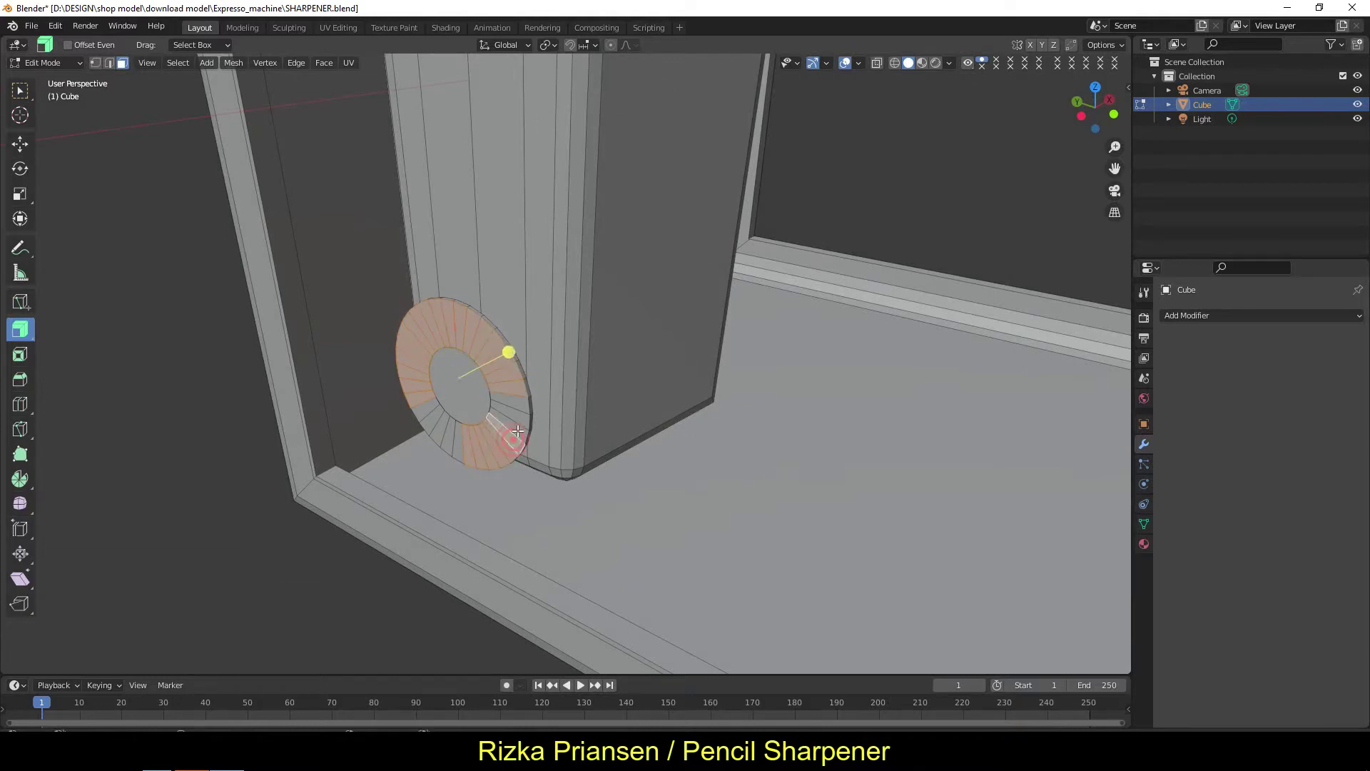
{"action": "left_click_drag", "start_coordinate": [452, 396], "coordinate": [400, 457]}
{"action": "scroll", "coordinate": [428, 442], "scroll_direction": "down", "scroll_amount": 3}
{"action": "mouse_move", "coordinate": [499, 428]}
{"action": "middle_mouse_down"}
{"action": "mouse_move", "coordinate": [661, 416]}
{"action": "mouse_move", "coordinate": [543, 400]}
{"action": "middle_mouse_up"}
- Select the new cylinder's faces and slim it to about 0.856 of its thickness
{"action": "key", "text": "ctrl+KP_Add"}
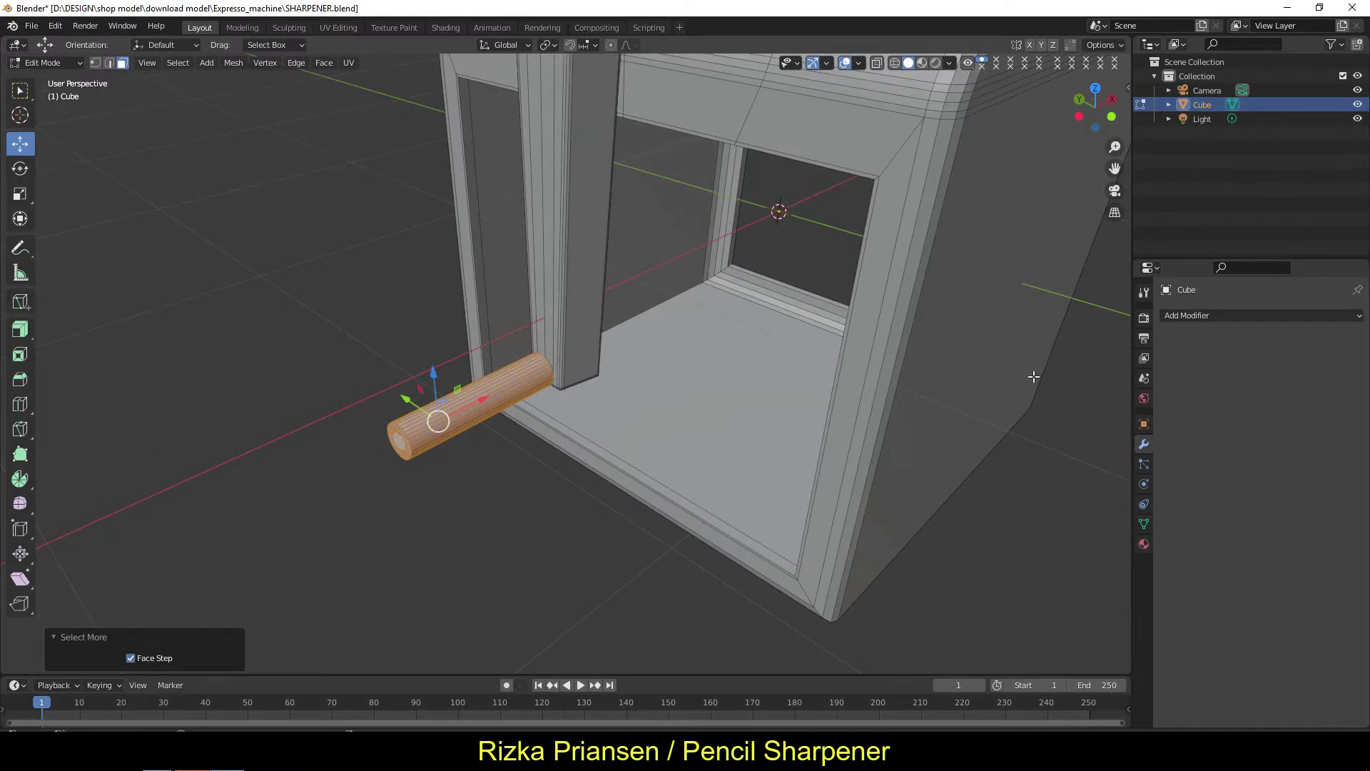
{"action": "scroll", "coordinate": [542, 385], "scroll_direction": "up", "scroll_amount": 3}
{"action": "left_click", "coordinate": [20, 194]}
{"action": "middle_click_drag", "start_coordinate": [443, 342], "coordinate": [513, 404]}
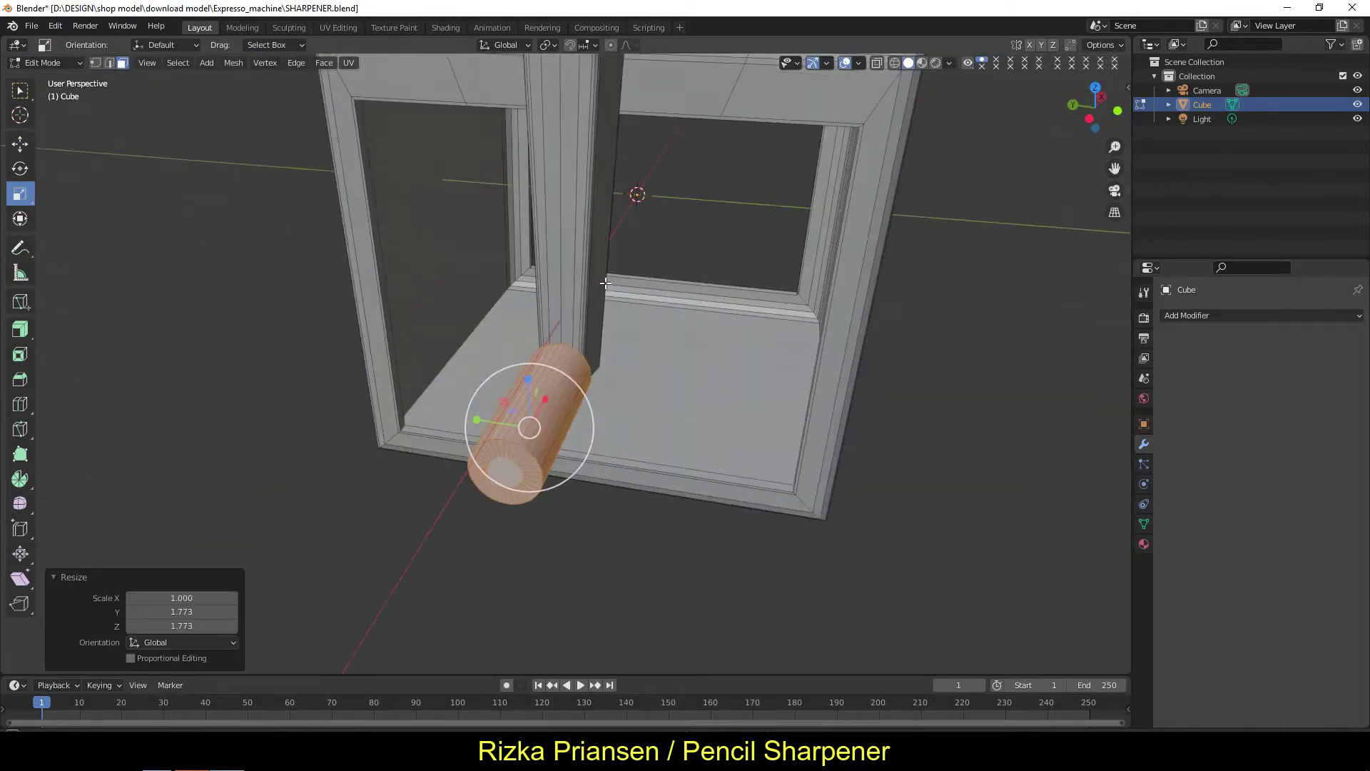
{"action": "scroll", "coordinate": [513, 403], "scroll_direction": "up", "scroll_amount": 3}
{"action": "key", "text": "ctrl+KP_Subtract"}
{"action": "left_click_drag", "start_coordinate": [513, 403], "coordinate": [501, 401]}
{"action": "mouse_move", "coordinate": [500, 401]}
{"action": "middle_mouse_down"}
{"action": "mouse_move", "coordinate": [699, 330]}
{"action": "mouse_move", "coordinate": [560, 392]}
{"action": "mouse_move", "coordinate": [428, 367]}
{"action": "middle_mouse_up"}
{"action": "left_click_drag", "start_coordinate": [413, 376], "coordinate": [417, 380]}
{"action": "middle_click_drag", "start_coordinate": [417, 379], "coordinate": [131, 391]}
- Add a loop cut along the grip cylinder and select its side faces
{"action": "left_click", "coordinate": [20, 404]}
{"action": "left_click", "coordinate": [464, 371]}
{"action": "middle_click_drag", "start_coordinate": [464, 371], "coordinate": [328, 293]}
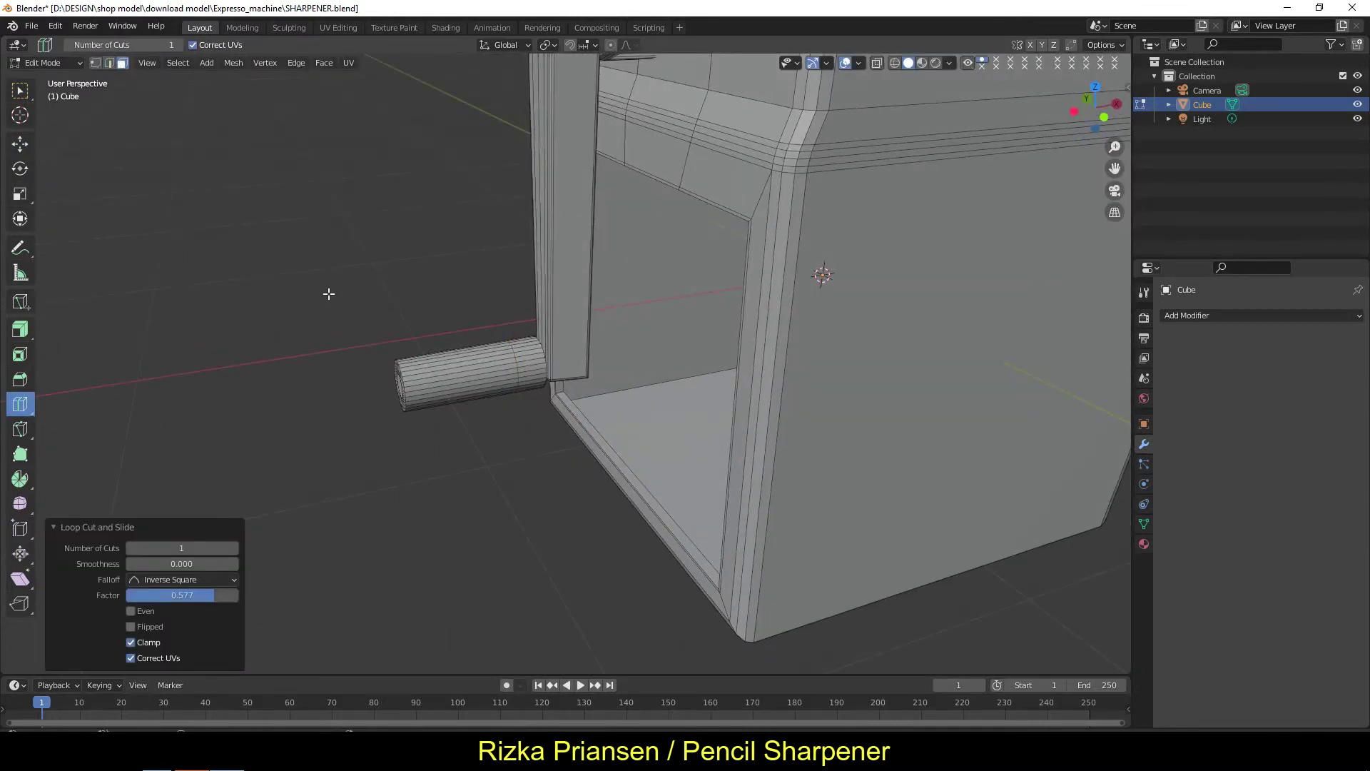
{"action": "key", "text": "shift+space"}
{"action": "key", "text": "g"}
{"action": "left_click_drag", "start_coordinate": [303, 297], "coordinate": [403, 416]}
{"action": "mouse_move", "coordinate": [404, 416]}
{"action": "middle_mouse_down"}
{"action": "mouse_move", "coordinate": [814, 379]}
{"action": "mouse_move", "coordinate": [453, 428]}
{"action": "middle_mouse_up"}
{"action": "key", "text": "ctrl+KP_Subtract"}
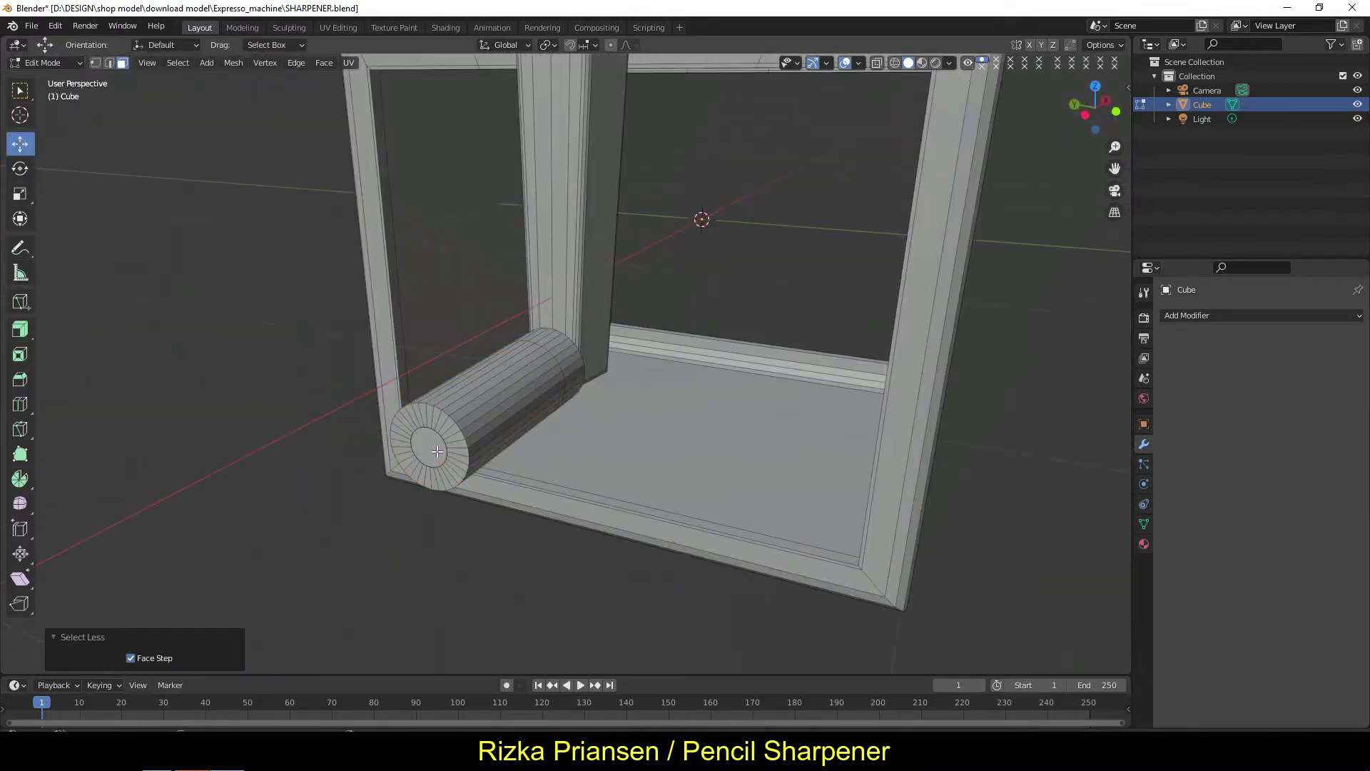
{"action": "left_click", "coordinate": [437, 451], "text": "alt"}
{"action": "scroll", "coordinate": [490, 523], "scroll_direction": "down", "scroll_amount": 2}
{"action": "mouse_move", "coordinate": [490, 523]}
{"action": "middle_mouse_down"}
{"action": "mouse_move", "coordinate": [542, 414]}
{"action": "mouse_move", "coordinate": [455, 475]}
{"action": "middle_mouse_up"}
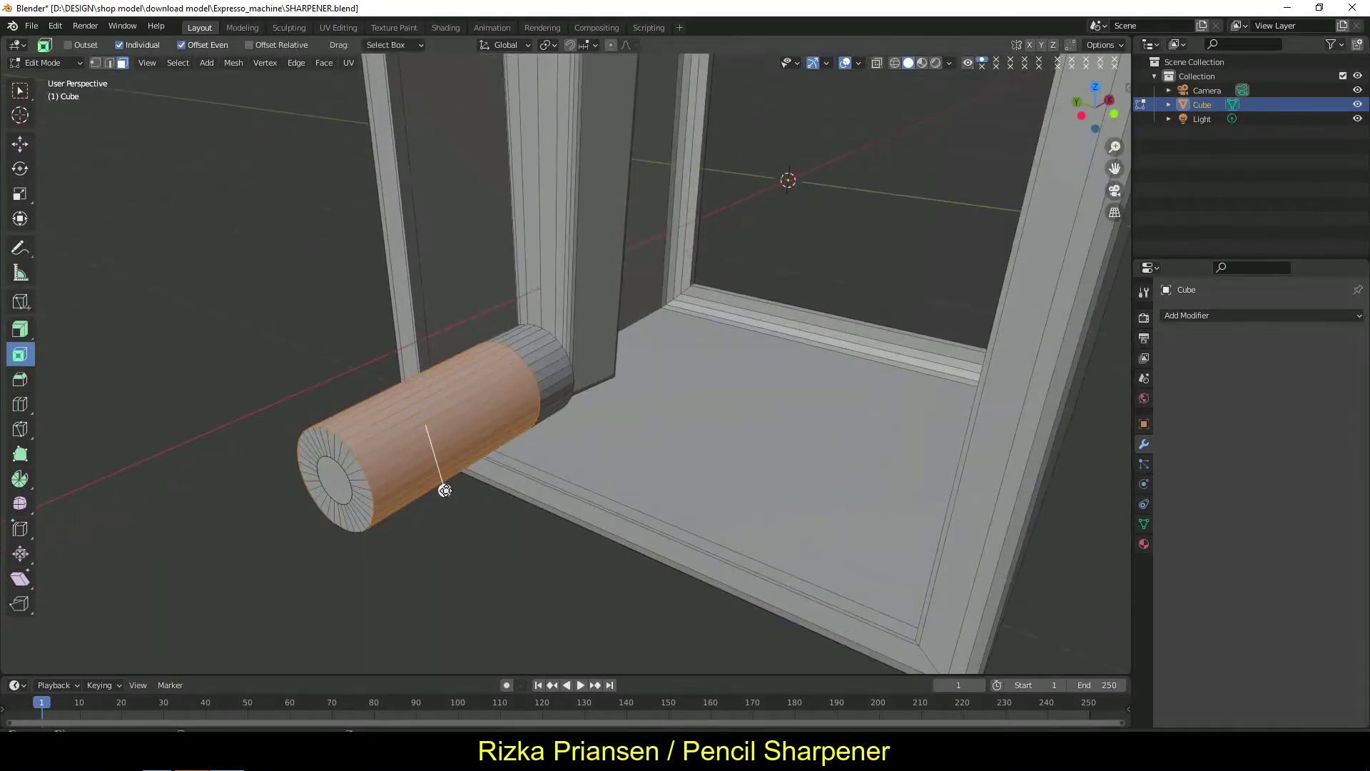
- Inset the side faces individually to cut grooves into the grip
{"action": "left_click", "coordinate": [20, 379]}
{"action": "mouse_move", "coordinate": [445, 490]}
{"action": "left_mouse_down"}
{"action": "mouse_move", "coordinate": [488, 490]}
{"action": "mouse_move", "coordinate": [450, 493]}
{"action": "left_mouse_up"}
{"action": "key", "text": "ctrl+z"}
{"action": "left_click", "coordinate": [20, 354]}
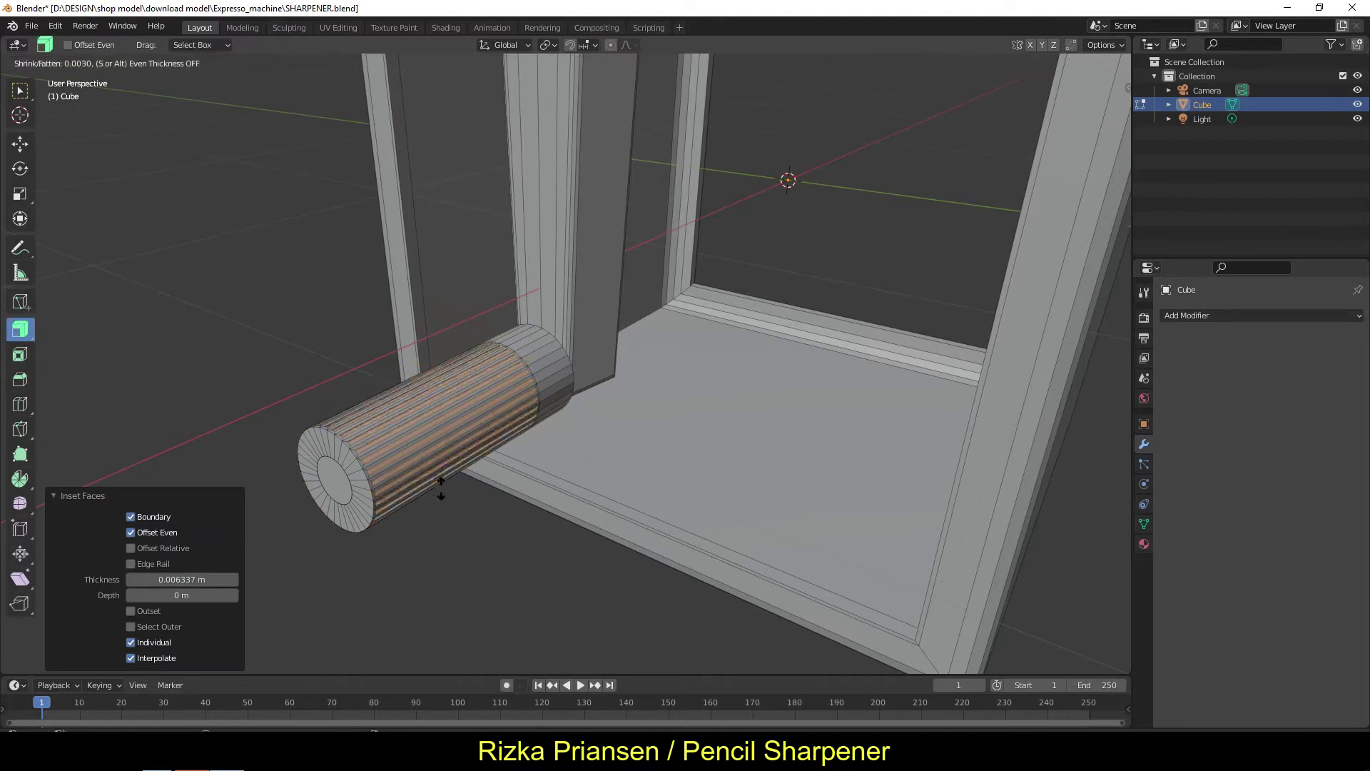
{"action": "middle_click_drag", "start_coordinate": [444, 480], "coordinate": [407, 520]}
- Select the whole end-cap disk of the grip
{"action": "left_click", "coordinate": [307, 457]}
{"action": "key", "text": "shift+space"}
{"action": "key", "text": "g"}
{"action": "middle_click_drag", "start_coordinate": [312, 446], "coordinate": [312, 446]}
{"action": "scroll", "coordinate": [311, 446], "scroll_direction": "up", "scroll_amount": 3}
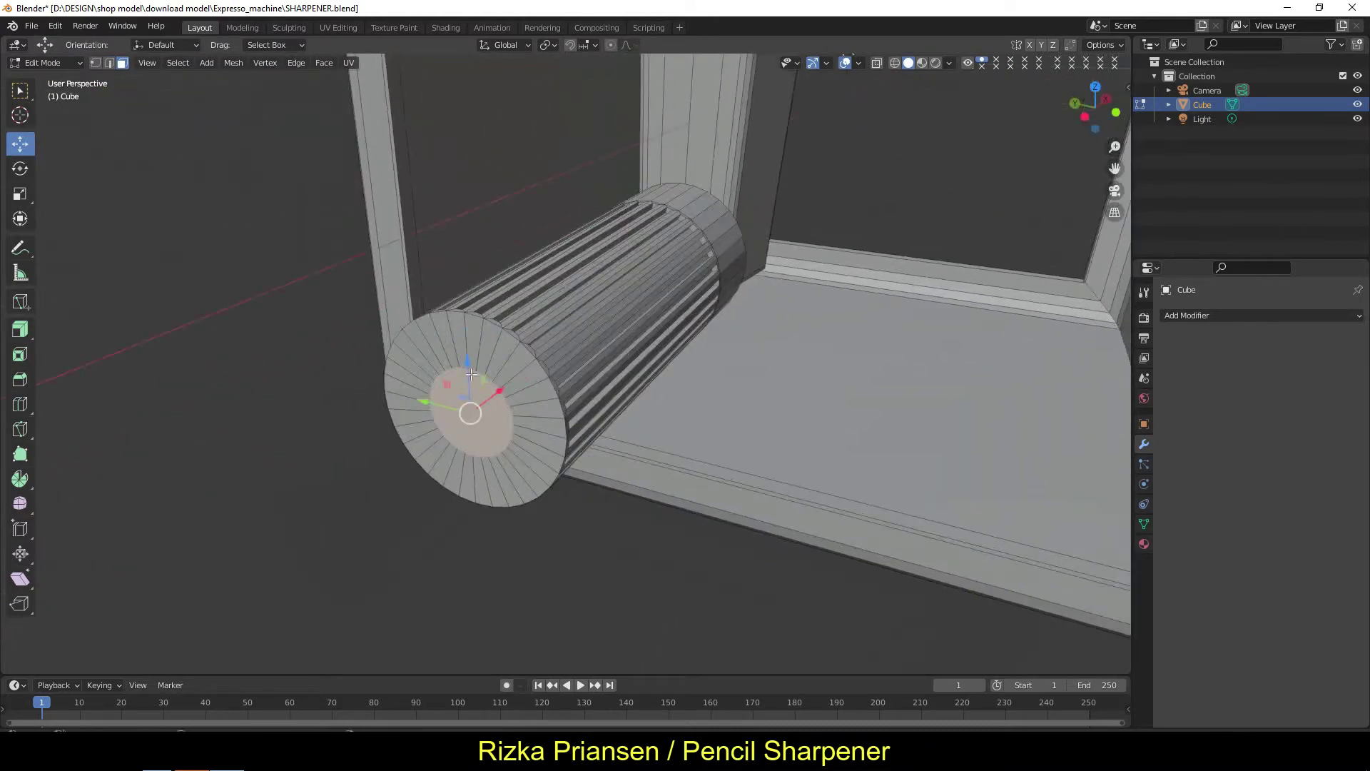
{"action": "key", "text": "shift+space"}
{"action": "key", "text": "s"}
{"action": "left_click", "coordinate": [457, 428], "text": "ctrl"}
{"action": "scroll", "coordinate": [437, 384], "scroll_direction": "up", "scroll_amount": 2}
{"action": "left_click", "coordinate": [438, 384], "text": "ctrl"}
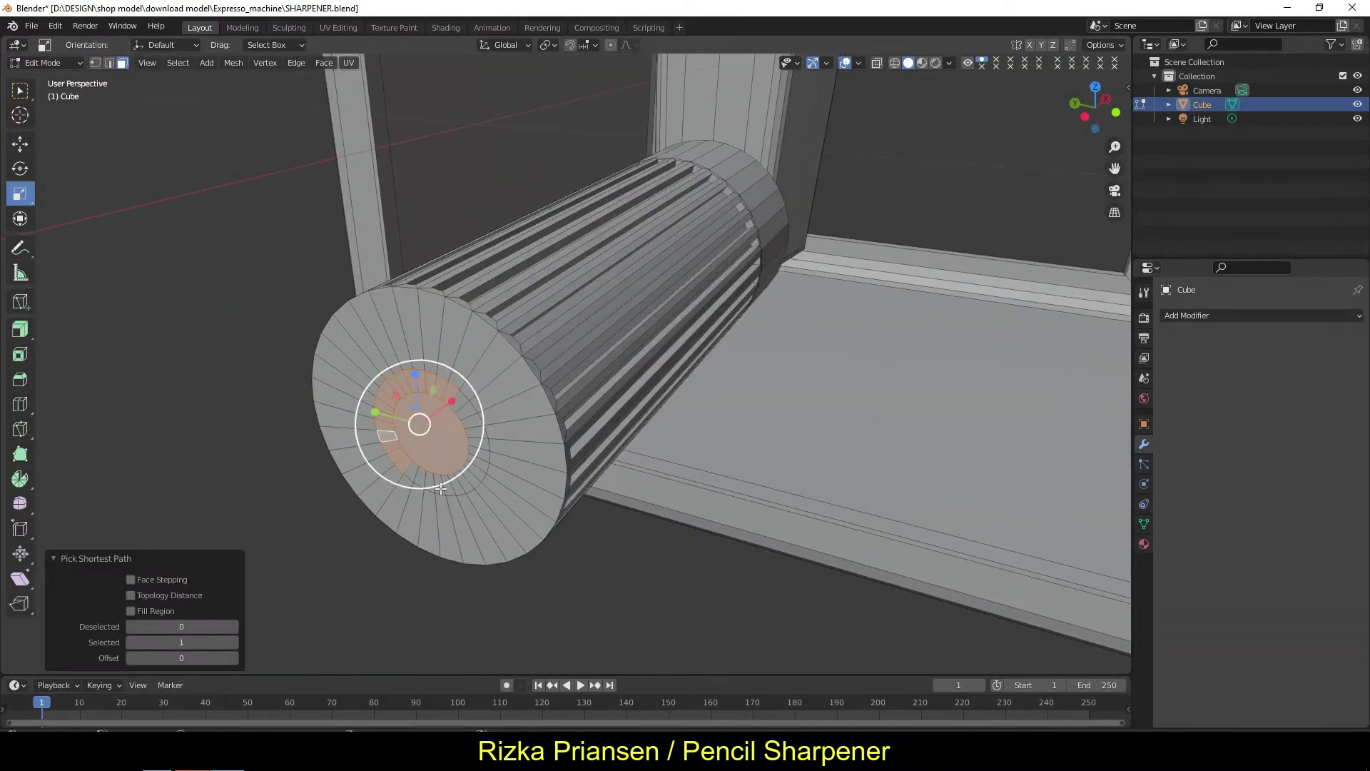
{"action": "left_click", "coordinate": [472, 443], "text": "ctrl"}
- Inset, extrude and shrink the end cap into a recessed cap
{"action": "middle_click_drag", "start_coordinate": [428, 442], "coordinate": [343, 457]}
{"action": "key", "text": "shift+space"}
{"action": "key", "text": "g"}
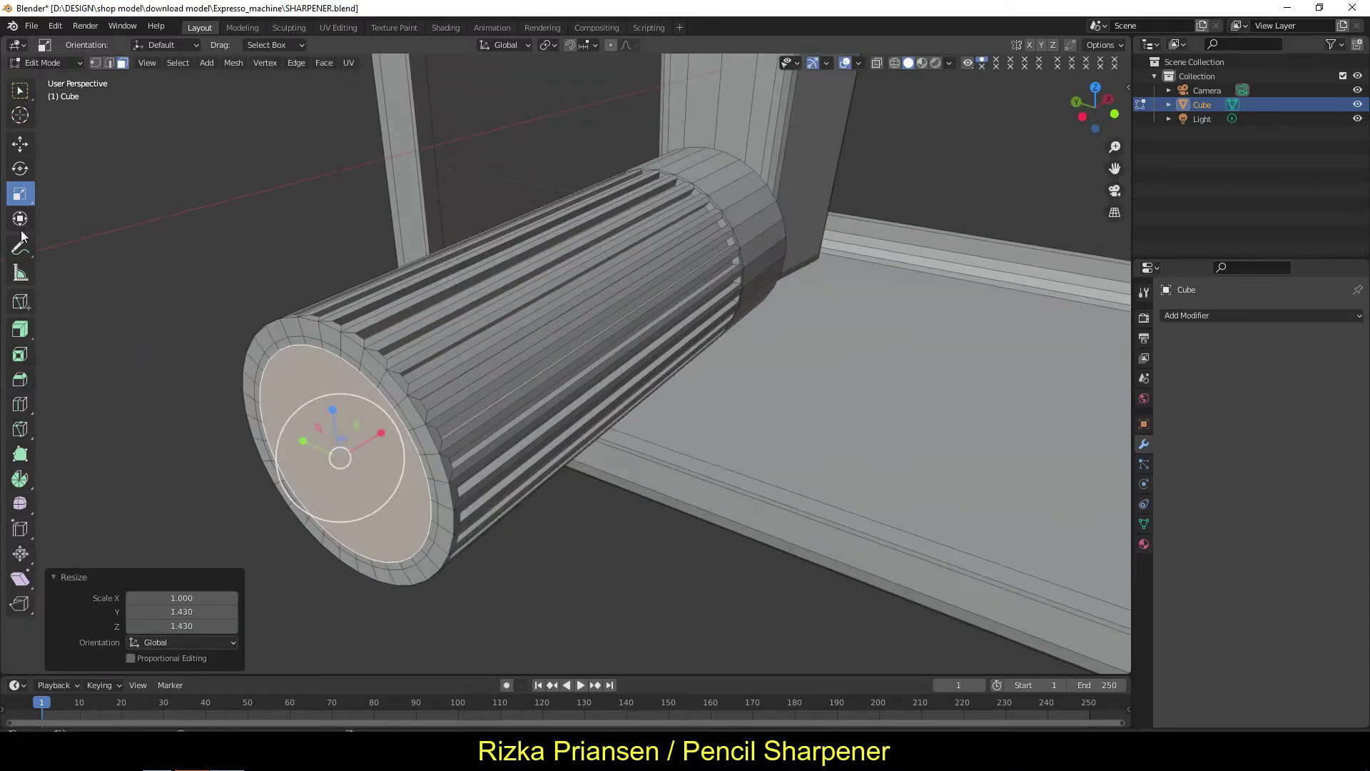
{"action": "left_click", "coordinate": [20, 354]}
{"action": "left_click_drag", "start_coordinate": [382, 431], "coordinate": [342, 457]}
{"action": "key", "text": "e"}
{"action": "left_click", "coordinate": [321, 442]}
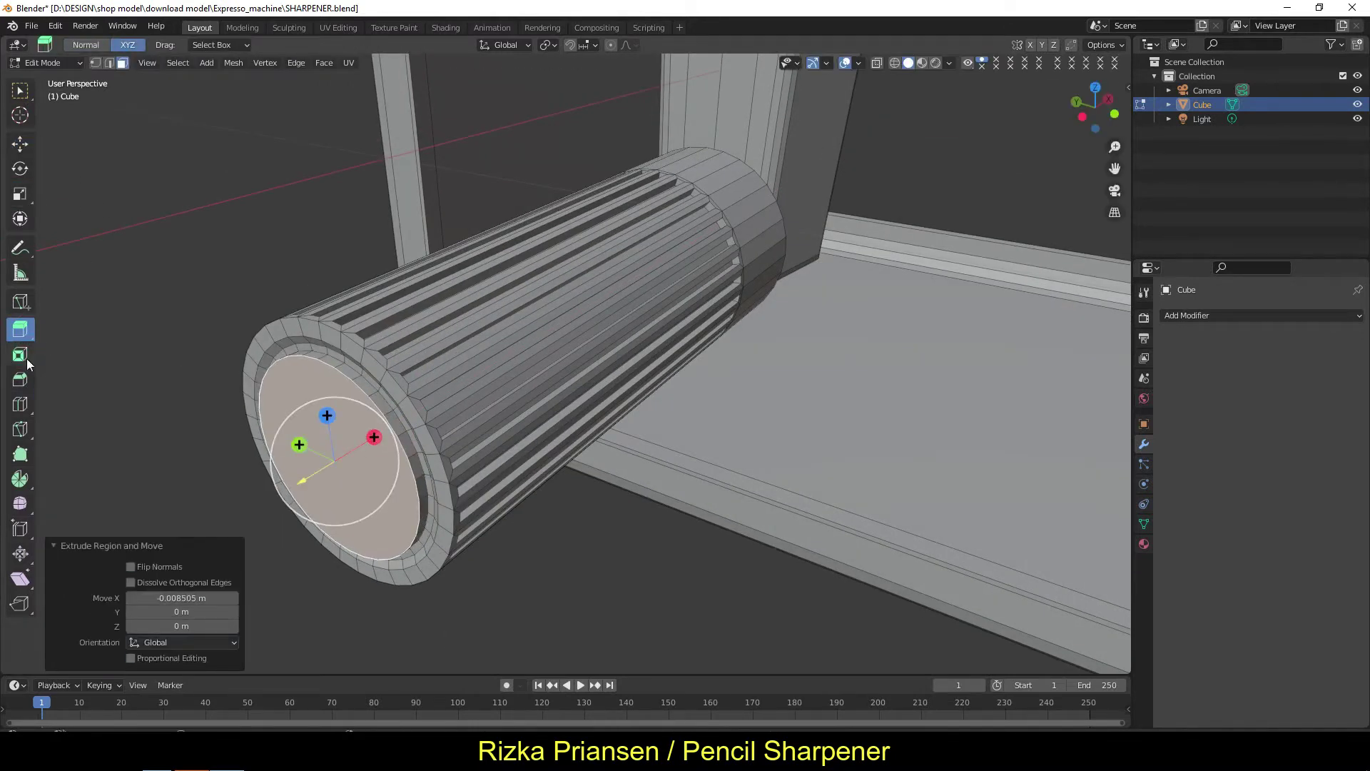
{"action": "key", "text": "shift+space"}
{"action": "key", "text": "s"}
{"action": "key", "text": "s"}
{"action": "left_click", "coordinate": [319, 441]}
{"action": "scroll", "coordinate": [319, 441], "scroll_direction": "down", "scroll_amount": 4}
- Select all faces of the box's side panel
{"action": "middle_click_drag", "start_coordinate": [500, 357], "coordinate": [678, 342]}
{"action": "key", "text": "shift+space"}
{"action": "key", "text": "g"}
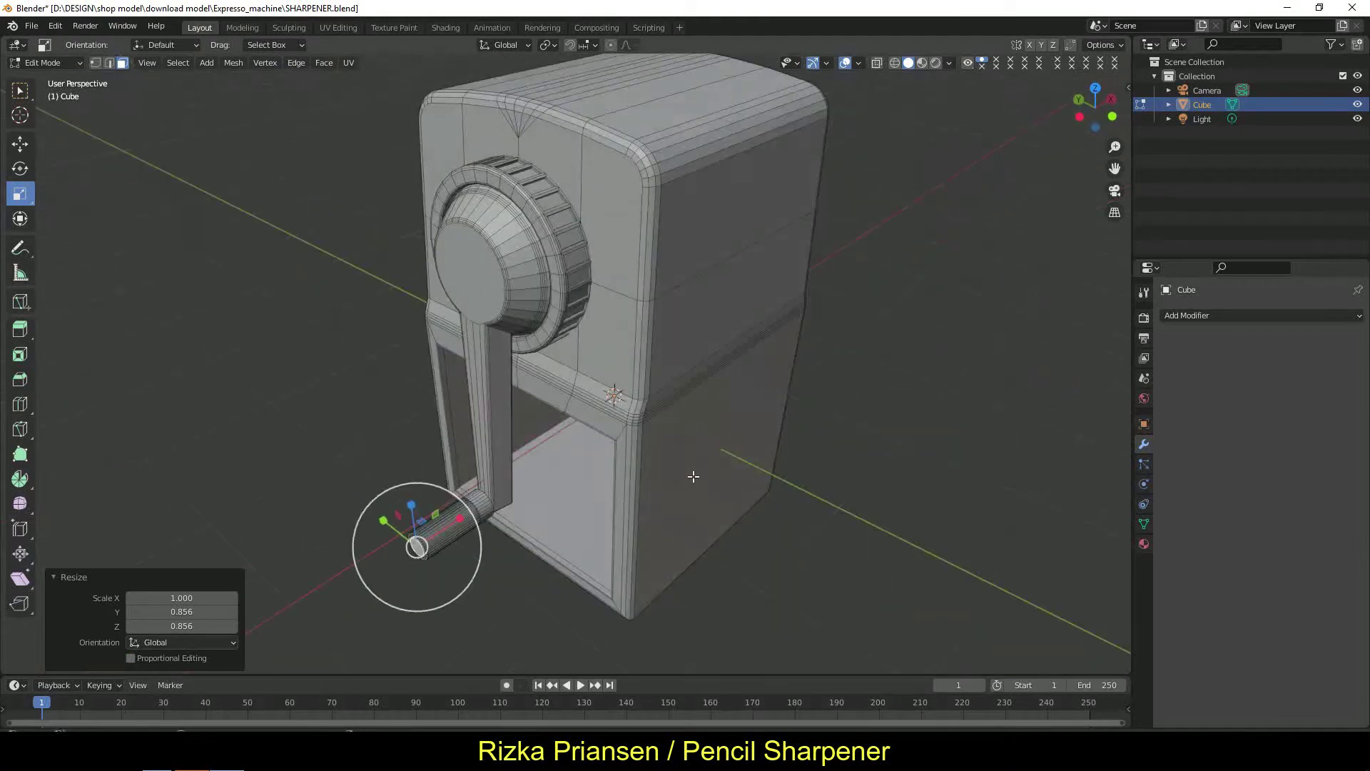
{"action": "left_click", "coordinate": [671, 209], "text": "ctrl"}
{"action": "left_click", "coordinate": [653, 351], "text": "ctrl"}
{"action": "left_click", "coordinate": [564, 372], "text": "ctrl"}
- Duplicate the side panel faces in place
{"action": "key", "text": "shift+d"}
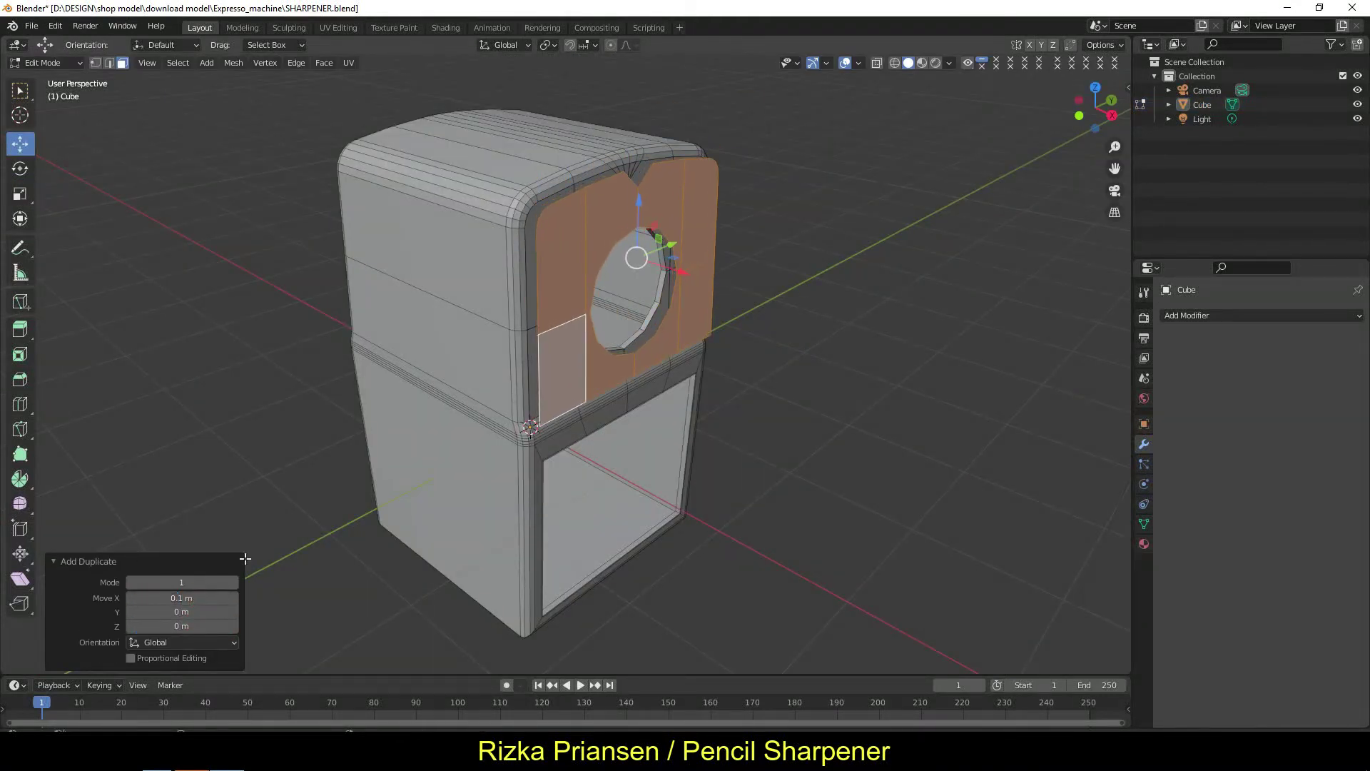
{"action": "left_click", "coordinate": [334, 445]}
{"action": "scroll", "coordinate": [705, 169], "scroll_direction": "up", "scroll_amount": 3}
{"action": "left_click", "coordinate": [705, 169]}
{"action": "middle_click_drag", "start_coordinate": [705, 170], "coordinate": [878, 152]}
{"action": "key", "text": "1"}
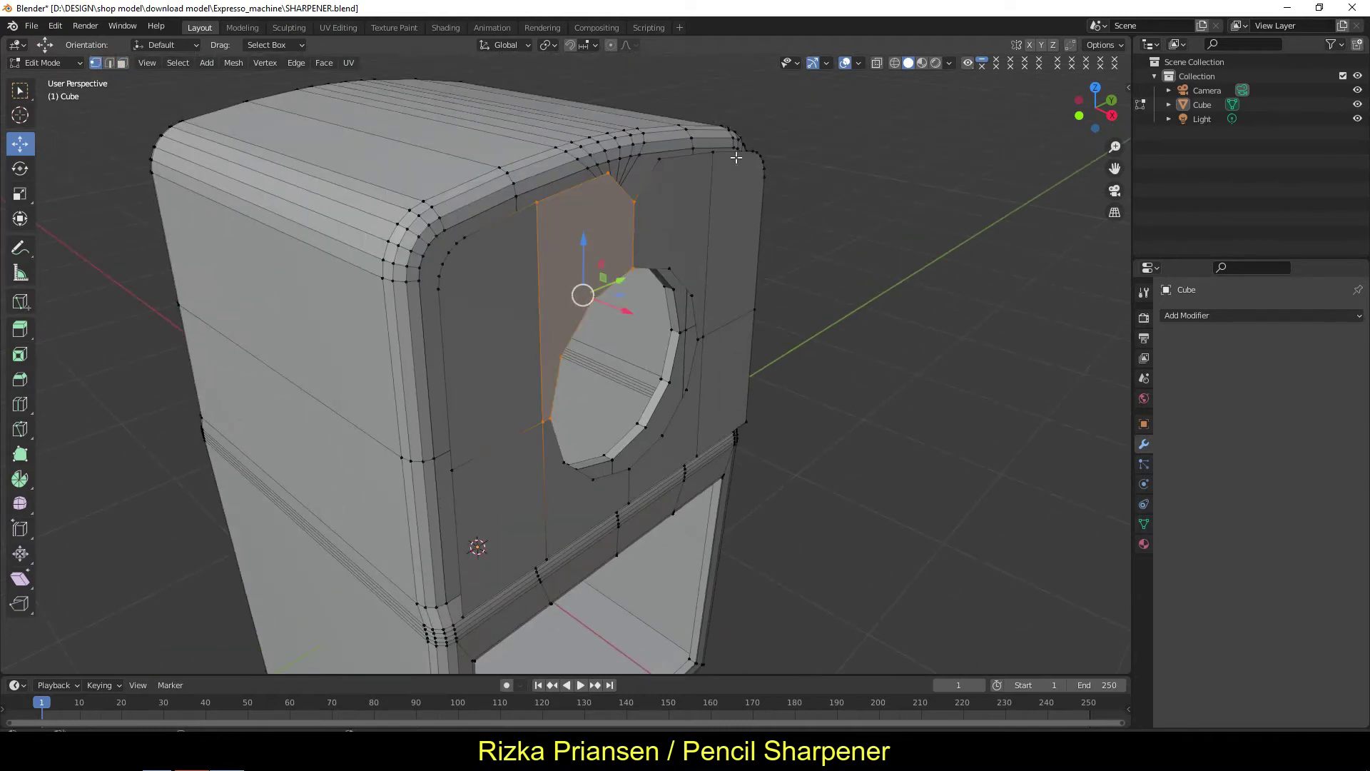
- Select and delete the thin faces beside the hole
{"action": "left_click", "coordinate": [634, 202]}
{"action": "key", "text": "3"}
{"action": "left_click", "coordinate": [664, 235]}
{"action": "key", "text": "x"}
{"action": "middle_click_drag", "start_coordinate": [543, 277], "coordinate": [614, 438]}
{"action": "key", "text": "x"}
{"action": "left_click", "coordinate": [613, 438]}
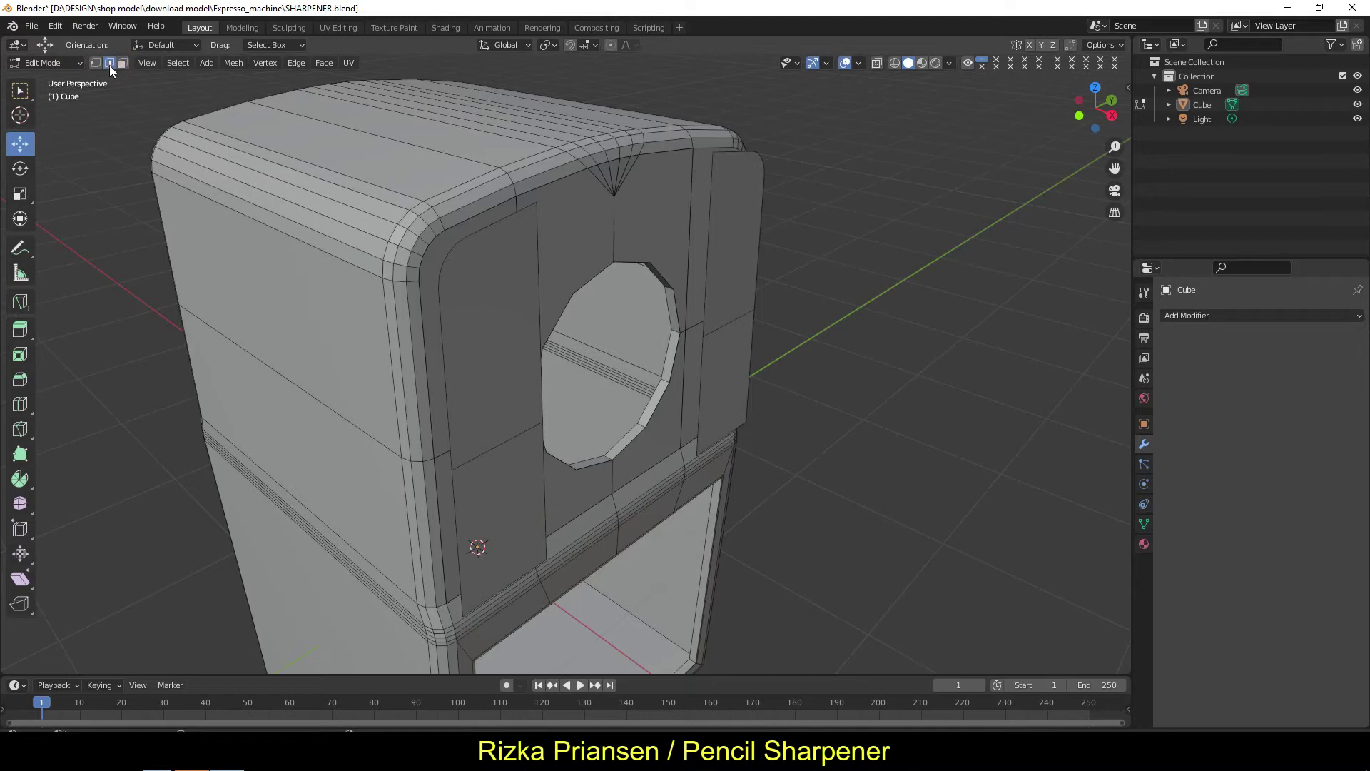
- Fill the hole with a single face and add a vertical loop cut across it
{"action": "left_click", "coordinate": [711, 182]}
{"action": "left_click", "coordinate": [647, 446], "text": "ctrl"}
{"action": "key", "text": "f"}
{"action": "left_click", "coordinate": [20, 404]}
{"action": "left_click", "coordinate": [621, 214]}
{"action": "middle_click_drag", "start_coordinate": [719, 361], "coordinate": [511, 383]}
- Select the panel's outline edge path and try extruding it outward
{"action": "key", "text": "shift+space"}
{"action": "key", "text": "g"}
{"action": "key", "text": "alt+a"}
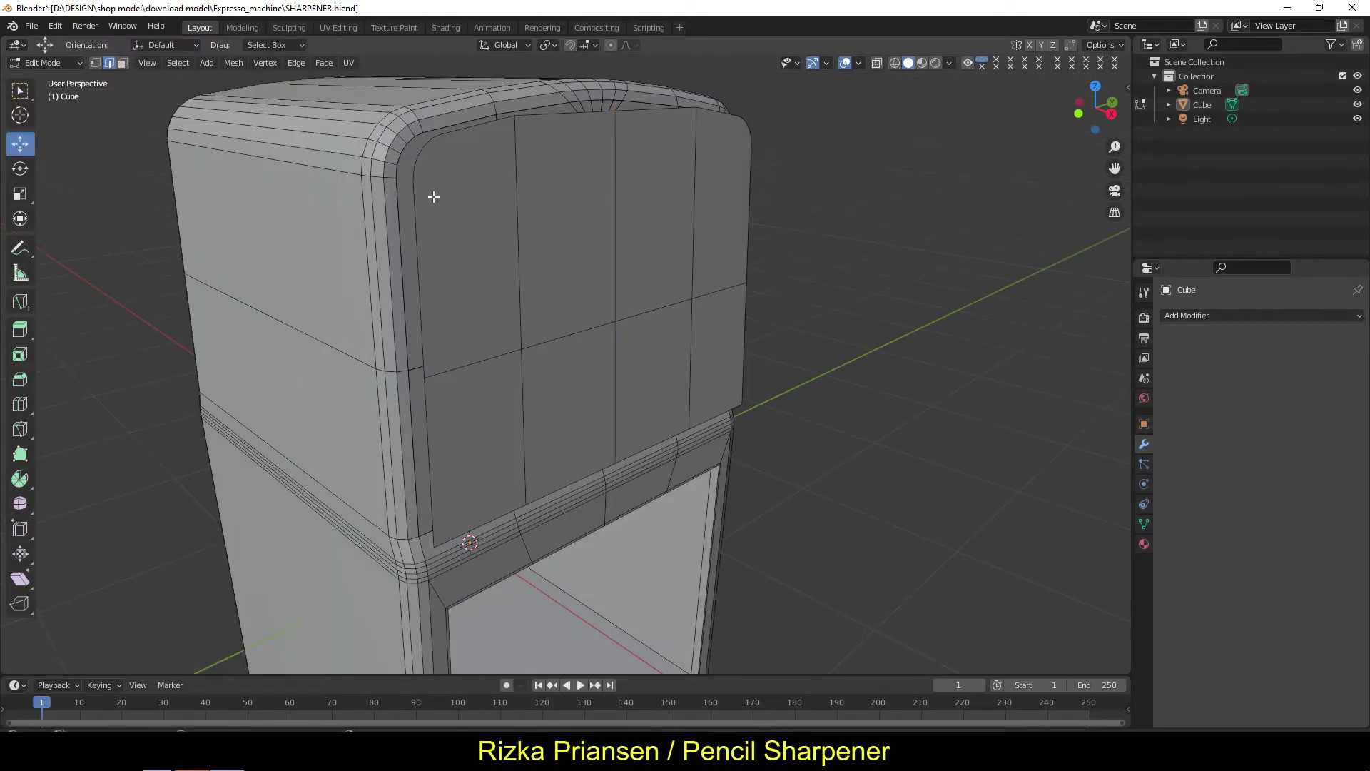
{"action": "left_click", "coordinate": [747, 206], "text": "ctrl"}
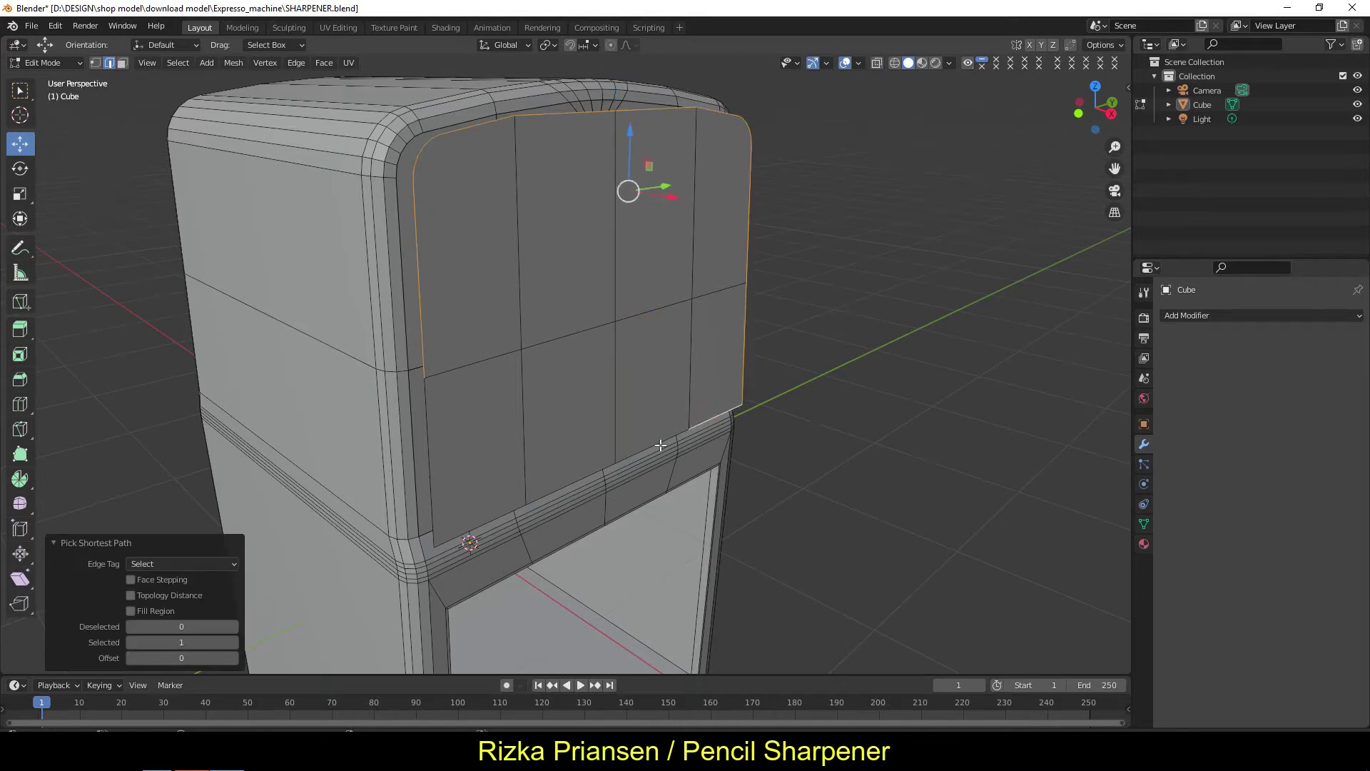
{"action": "key", "text": "shift+space"}
{"action": "key", "text": "e"}
{"action": "left_click_drag", "start_coordinate": [652, 235], "coordinate": [637, 238]}
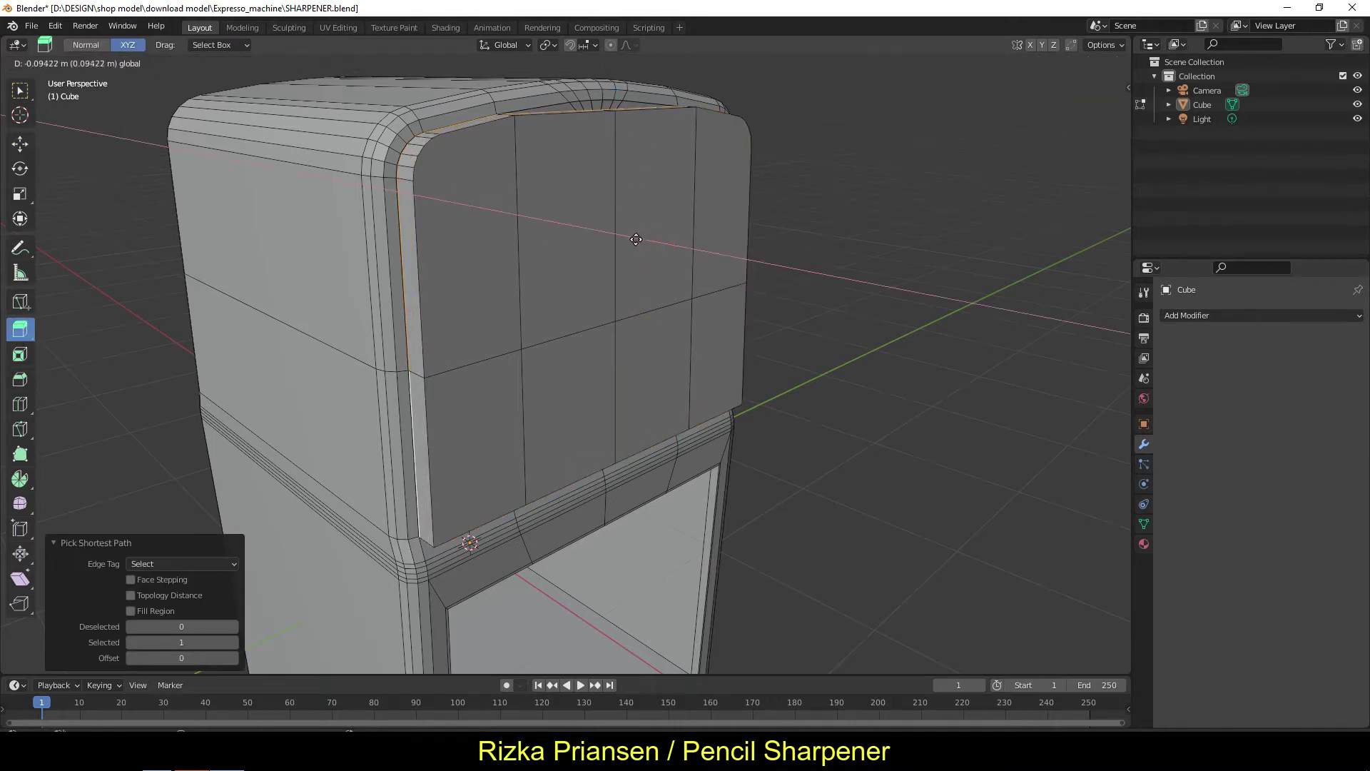
- Cancel the outline extrusion and undo the last change
{"action": "right_click", "coordinate": [636, 239]}
{"action": "middle_click_drag", "start_coordinate": [636, 239], "coordinate": [628, 314]}
{"action": "key", "text": "shift+space"}
{"action": "key", "text": "g"}
{"action": "left_click", "coordinate": [55, 26]}
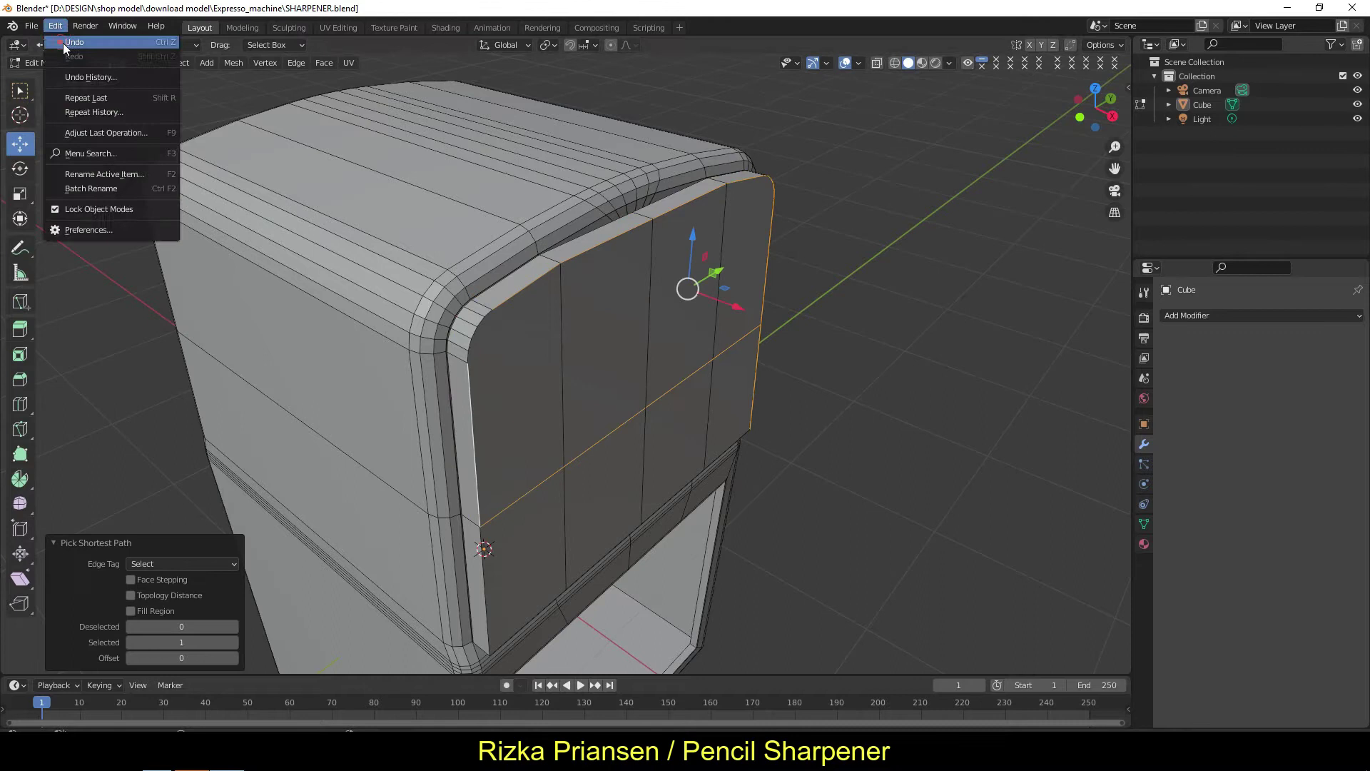
{"action": "left_click", "coordinate": [69, 42]}
- Bevel the panel outline edges with 3 segments at 0.023 m
{"action": "middle_click_drag", "start_coordinate": [428, 356], "coordinate": [418, 329]}
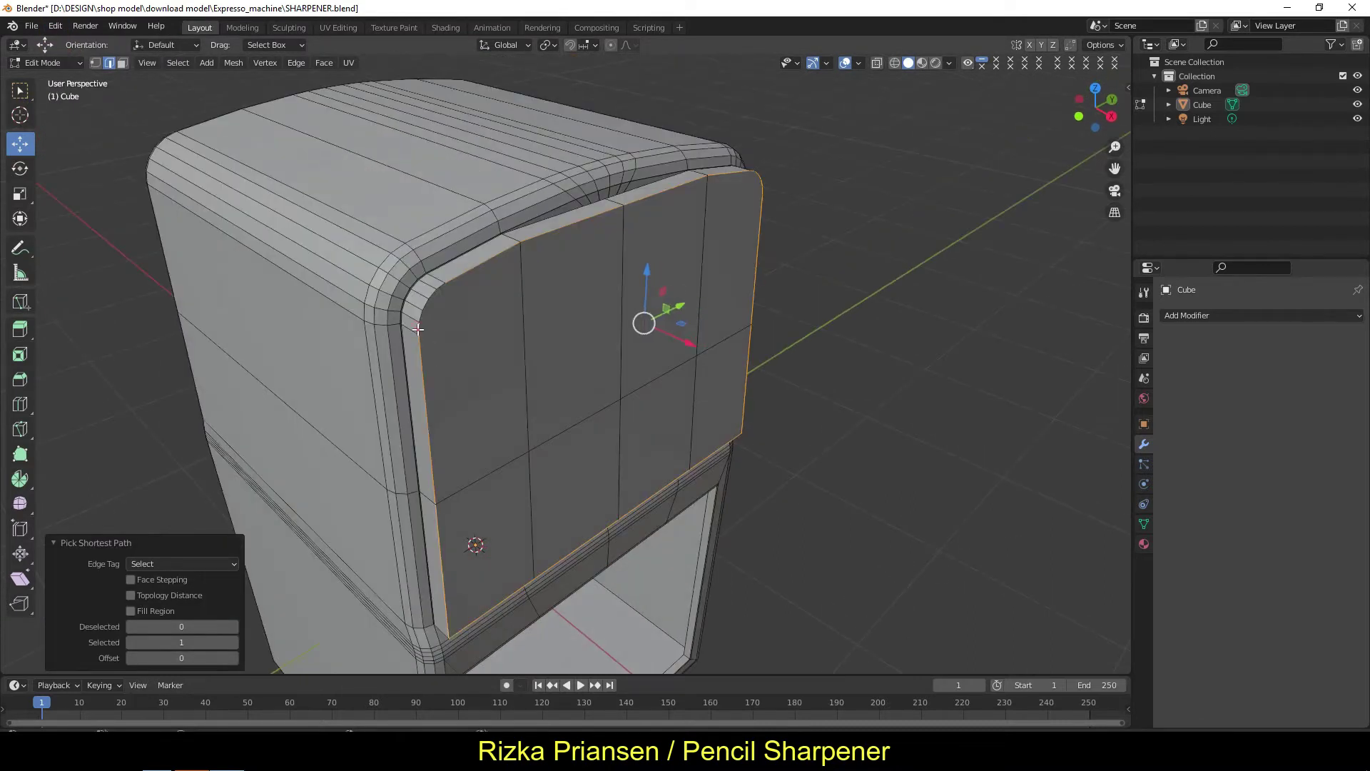
{"action": "key", "text": "shift+space"}
{"action": "key", "text": "ctrl+b"}
{"action": "left_click_drag", "start_coordinate": [679, 326], "coordinate": [682, 327]}
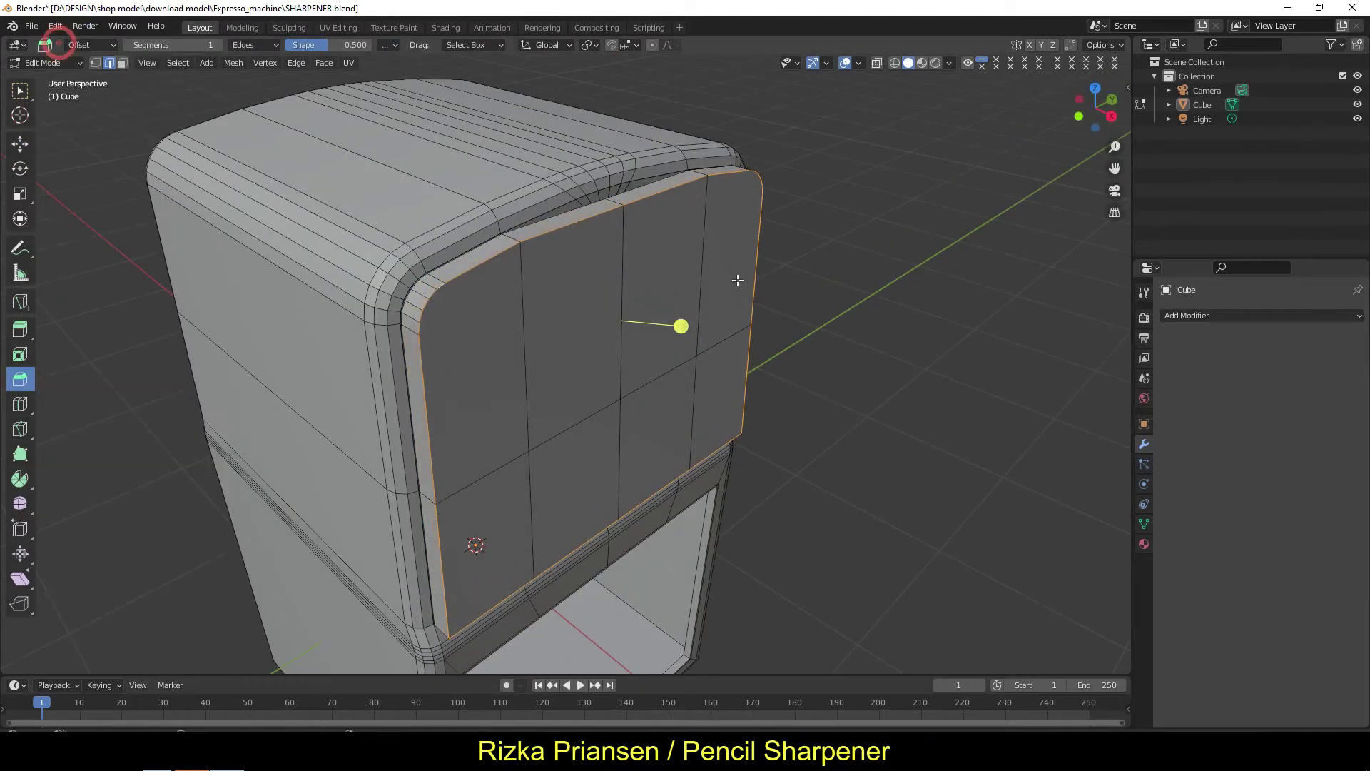
{"action": "left_click", "coordinate": [19, 143]}
{"action": "left_click", "coordinate": [878, 242]}
{"action": "mouse_move", "coordinate": [878, 242]}
{"action": "middle_mouse_down"}
{"action": "mouse_move", "coordinate": [458, 174]}
{"action": "mouse_move", "coordinate": [621, 229]}
{"action": "middle_mouse_up"}
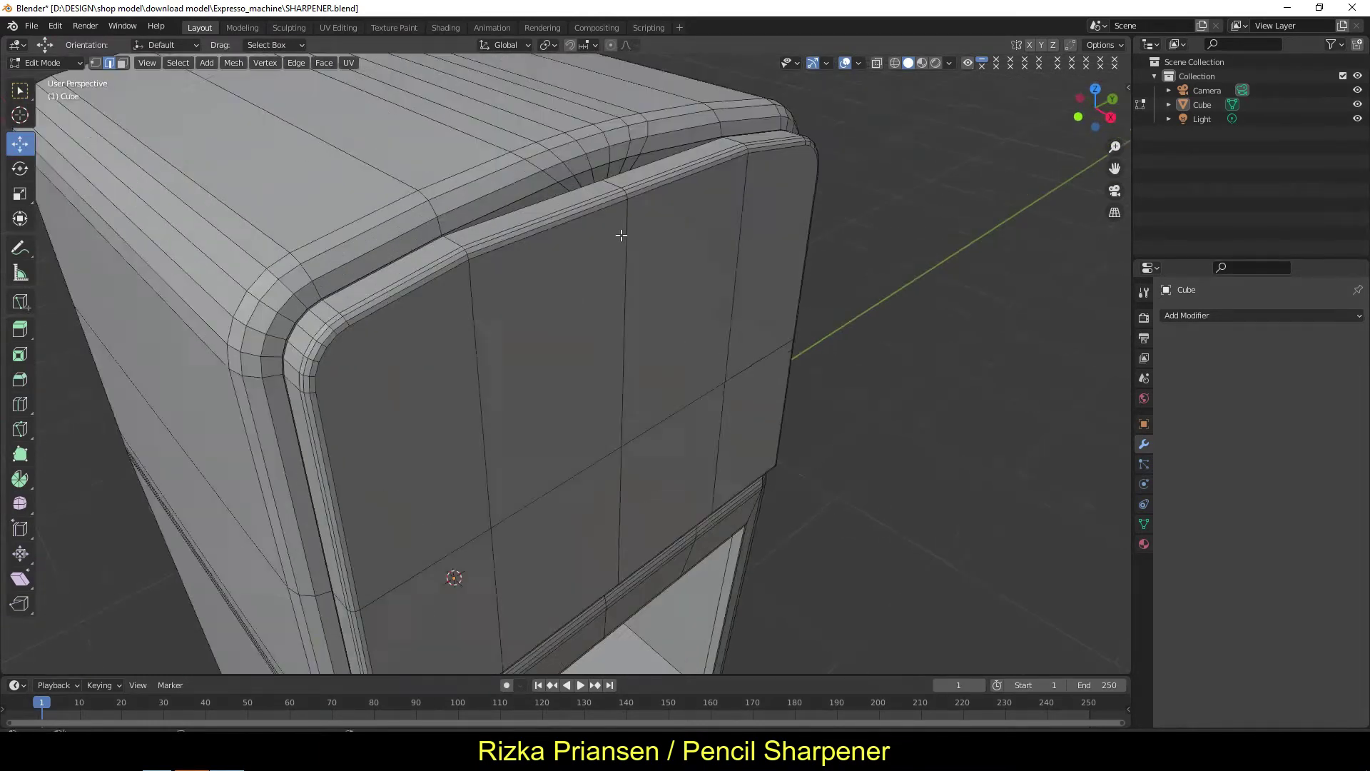
- Raise a vertex on the plate's top edge by about 0.023 m
{"action": "scroll", "coordinate": [563, 174], "scroll_direction": "up", "scroll_amount": 3}
{"action": "key", "text": "1"}
{"action": "scroll", "coordinate": [596, 249], "scroll_direction": "up", "scroll_amount": 2}
{"action": "left_click", "coordinate": [685, 254]}
{"action": "left_click_drag", "start_coordinate": [701, 224], "coordinate": [703, 213]}
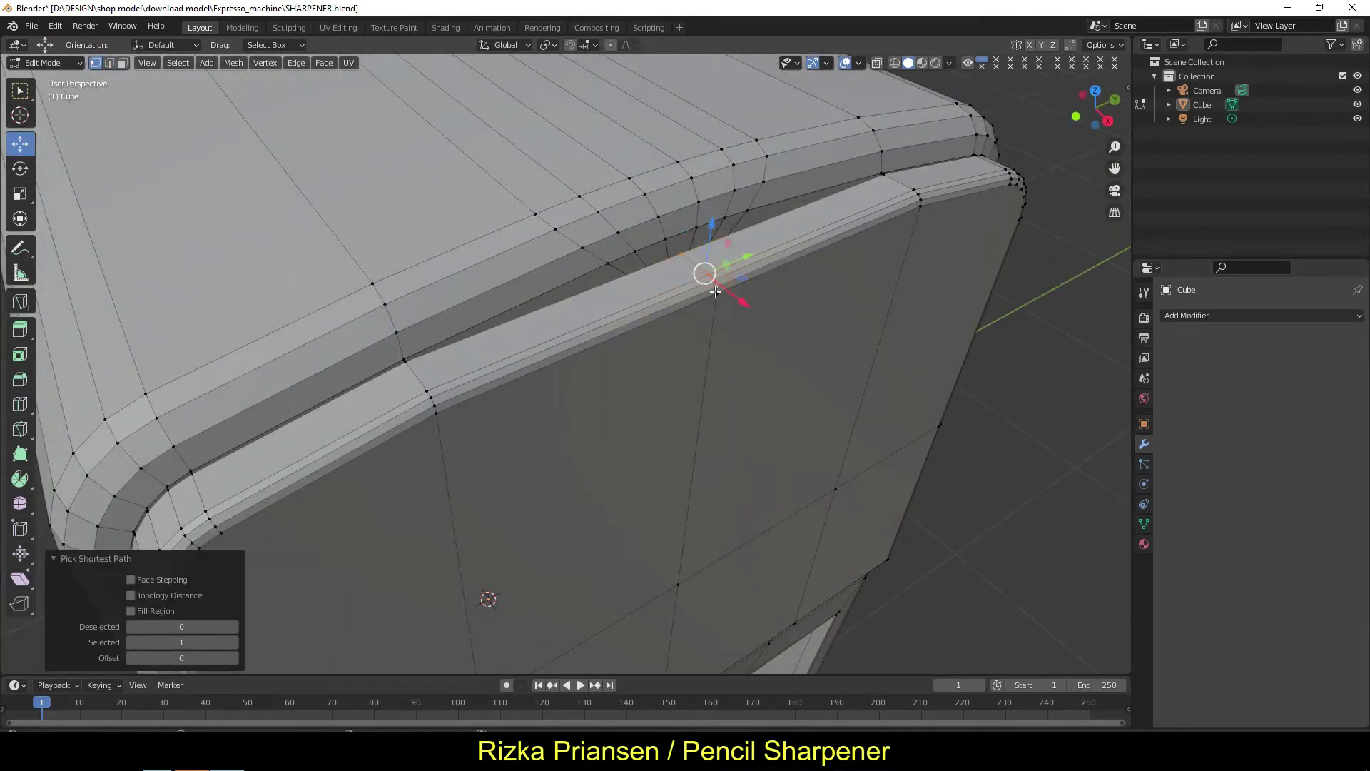
{"action": "scroll", "coordinate": [735, 340], "scroll_direction": "down", "scroll_amount": 6}
{"action": "mouse_move", "coordinate": [735, 340]}
{"action": "middle_mouse_down"}
{"action": "mouse_move", "coordinate": [653, 309]}
{"action": "mouse_move", "coordinate": [707, 487]}
{"action": "middle_mouse_up"}
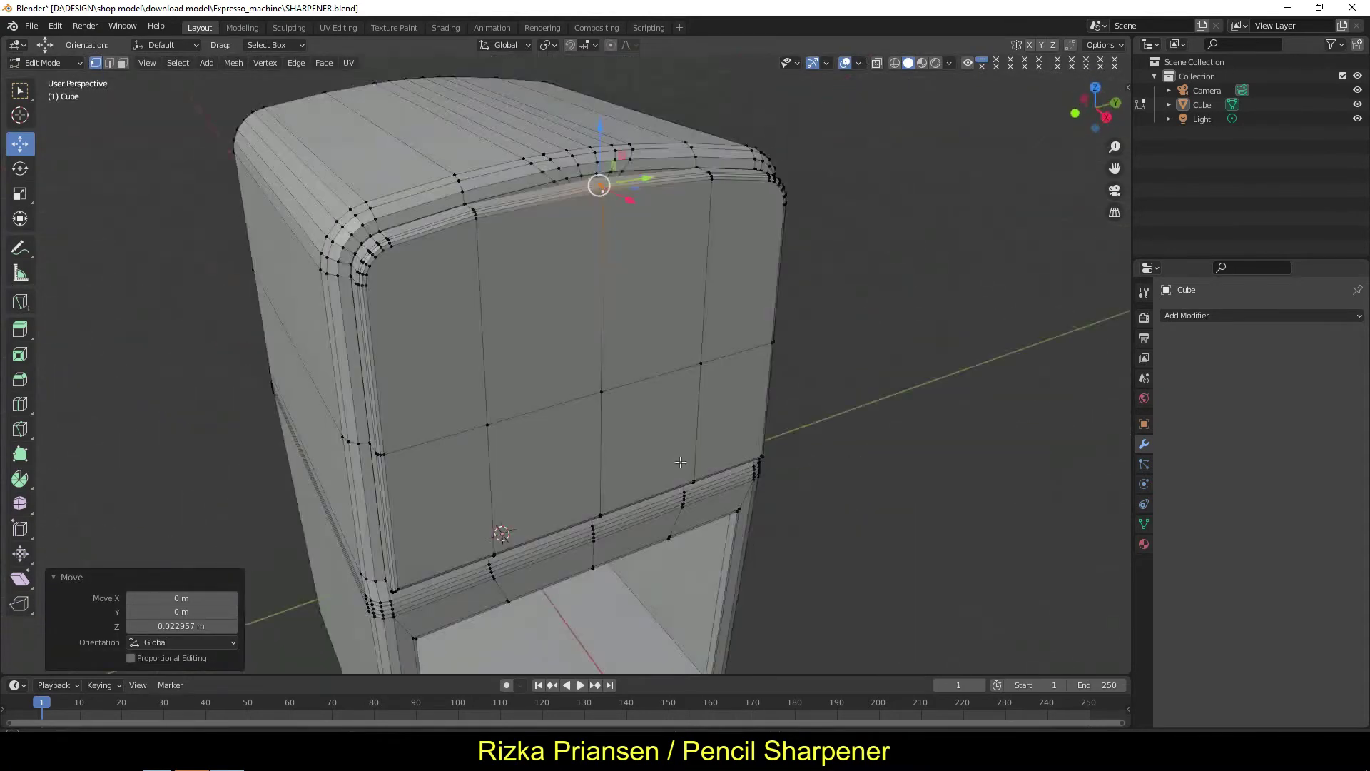
- Select an edge path across the plate's middle and turn on see-through wireframe view
{"action": "left_click", "coordinate": [656, 403]}
{"action": "key", "text": "2"}
{"action": "left_click", "coordinate": [716, 379], "text": "ctrl"}
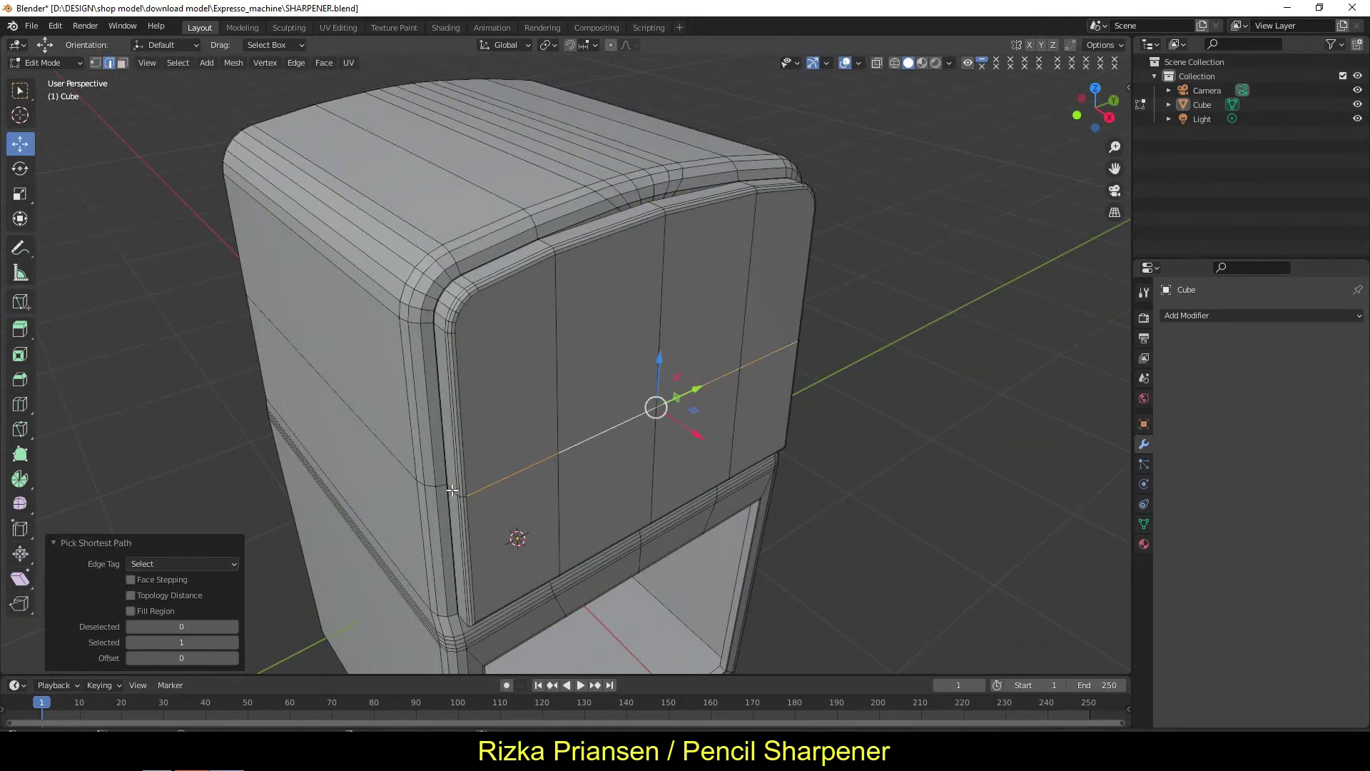
{"action": "middle_click_drag", "start_coordinate": [717, 380], "coordinate": [445, 357]}
{"action": "left_click", "coordinate": [895, 63]}
{"action": "left_click", "coordinate": [147, 63]}
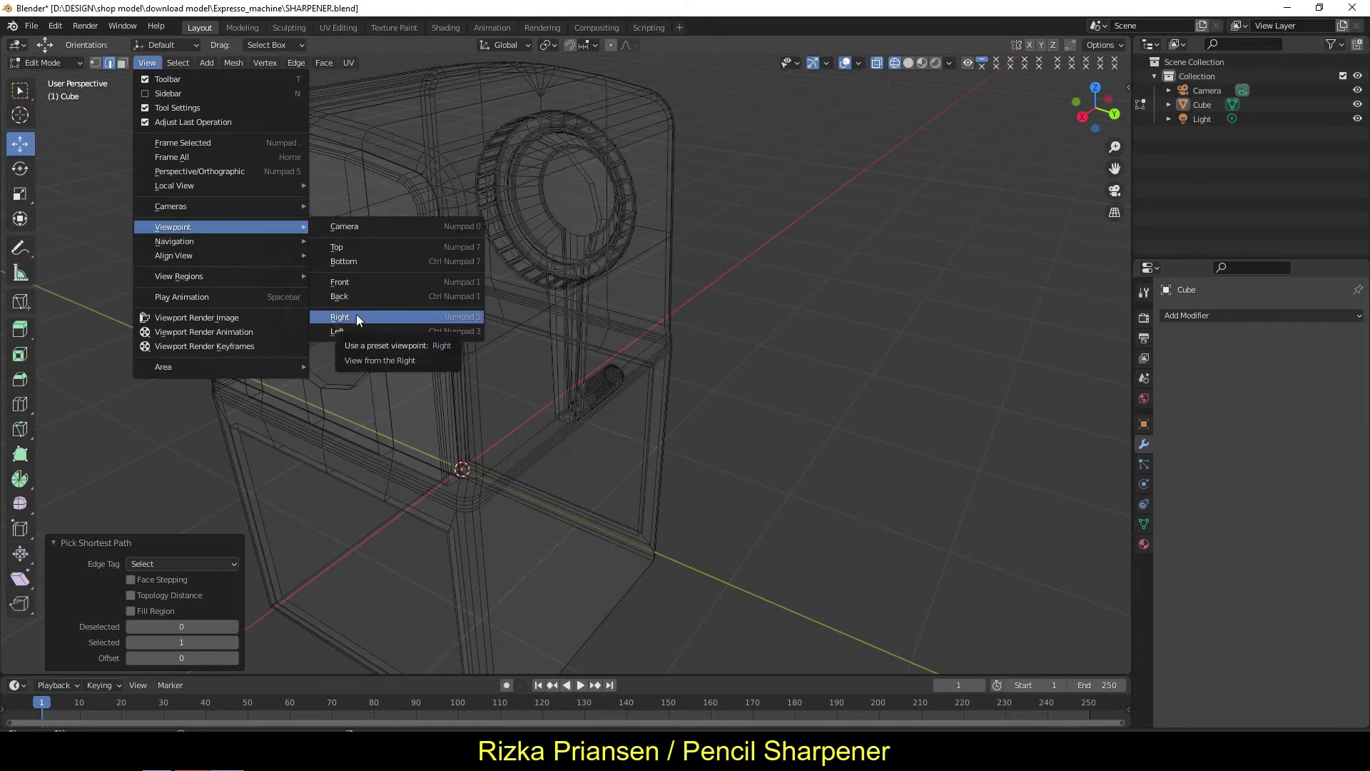
- From the right view, bevel the plate's centre vertex into an 8-segment, 0.14 m round patch
{"action": "left_click", "coordinate": [356, 314]}
{"action": "middle_click_drag", "start_coordinate": [489, 280], "coordinate": [466, 289]}
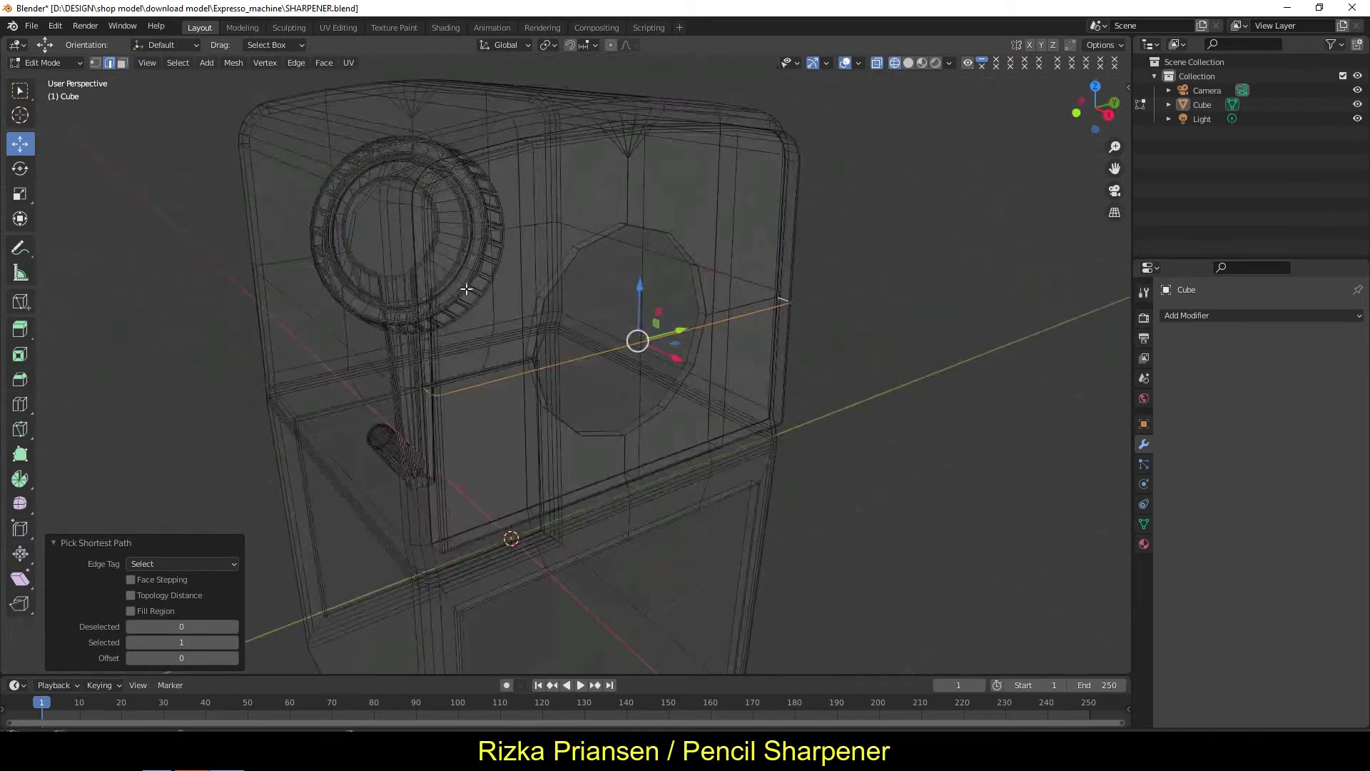
{"action": "left_click", "coordinate": [96, 66]}
{"action": "left_click", "coordinate": [265, 63]}
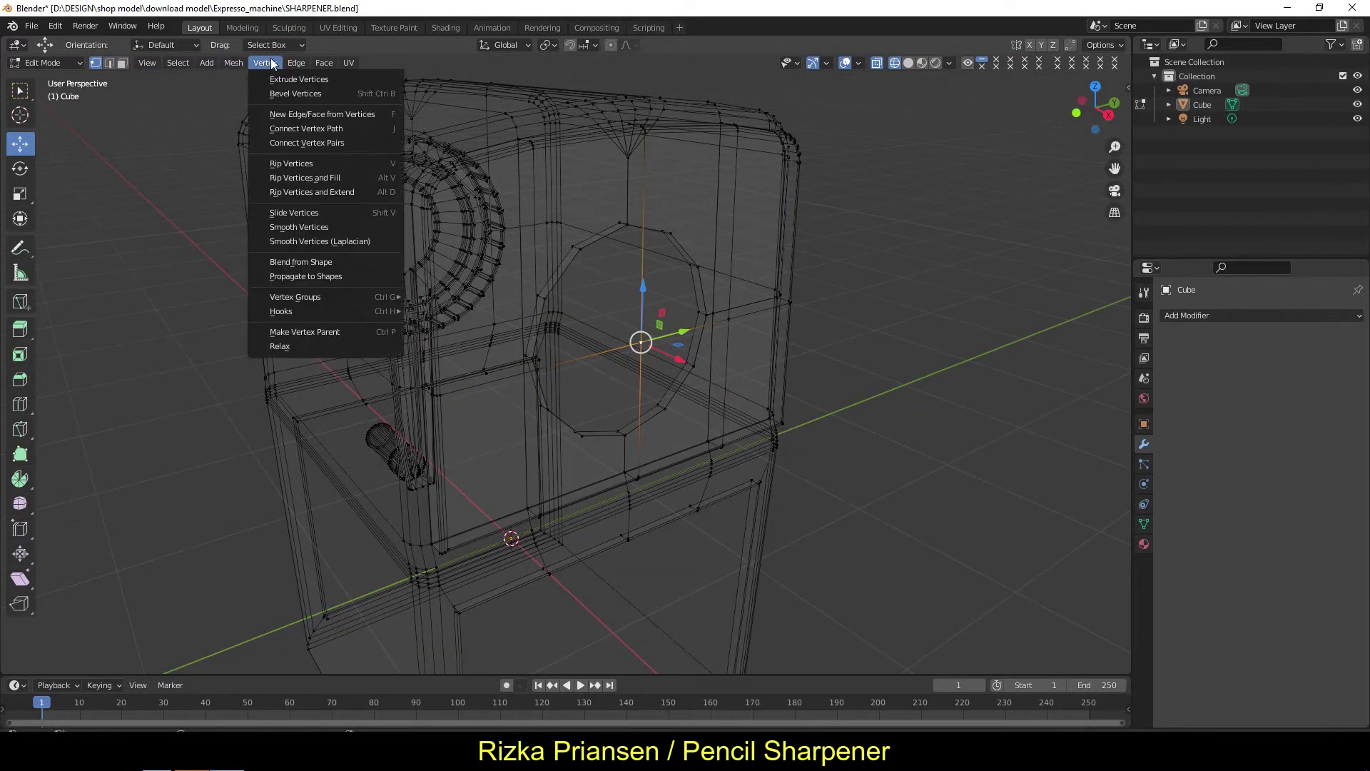
{"action": "left_click", "coordinate": [295, 94]}
{"action": "mouse_move", "coordinate": [225, 441]}
{"action": "left_mouse_down"}
{"action": "mouse_move", "coordinate": [239, 441]}
{"action": "mouse_move", "coordinate": [136, 473]}
{"action": "left_mouse_up"}
{"action": "left_click_drag", "start_coordinate": [207, 441], "coordinate": [172, 441]}
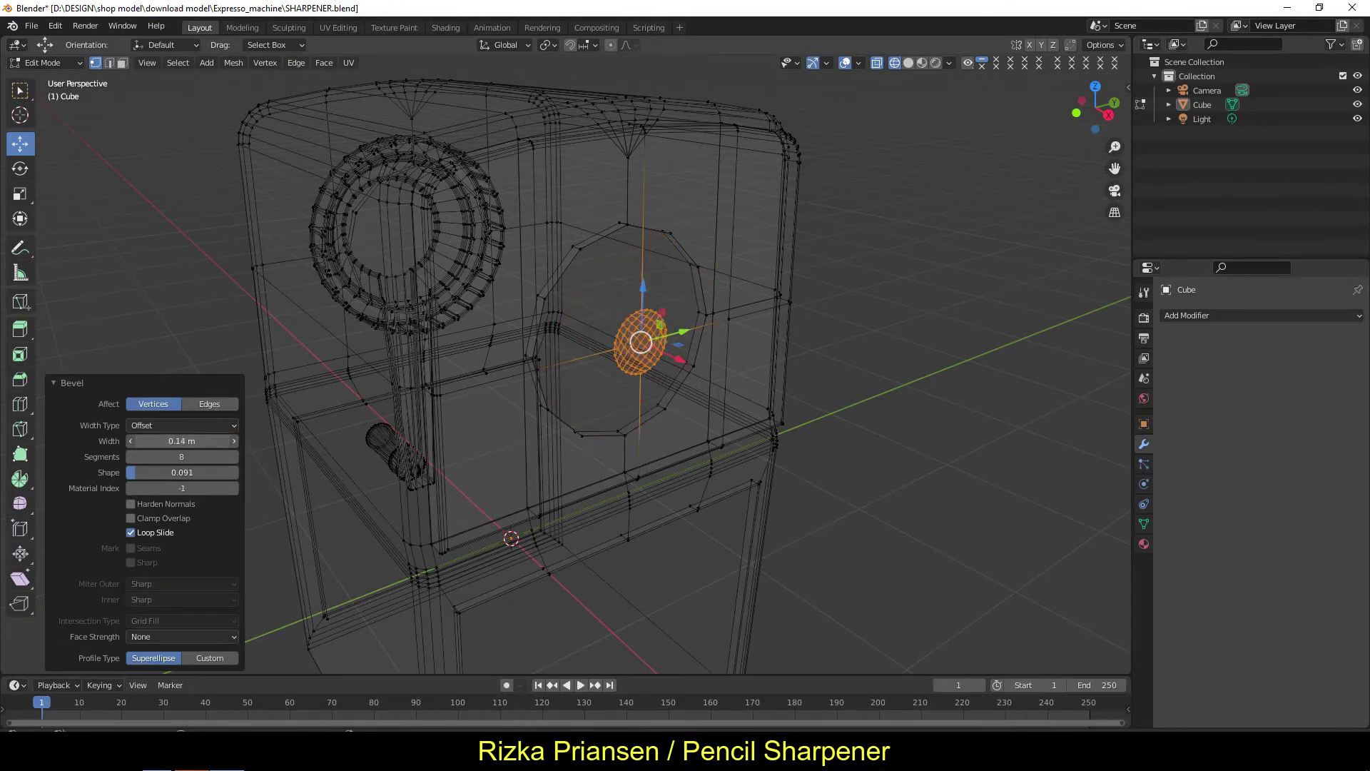
{"action": "key", "text": "KP_Decimal"}
{"action": "middle_click_drag", "start_coordinate": [623, 405], "coordinate": [542, 393]}
{"action": "scroll", "coordinate": [511, 388], "scroll_direction": "down", "scroll_amount": 2}
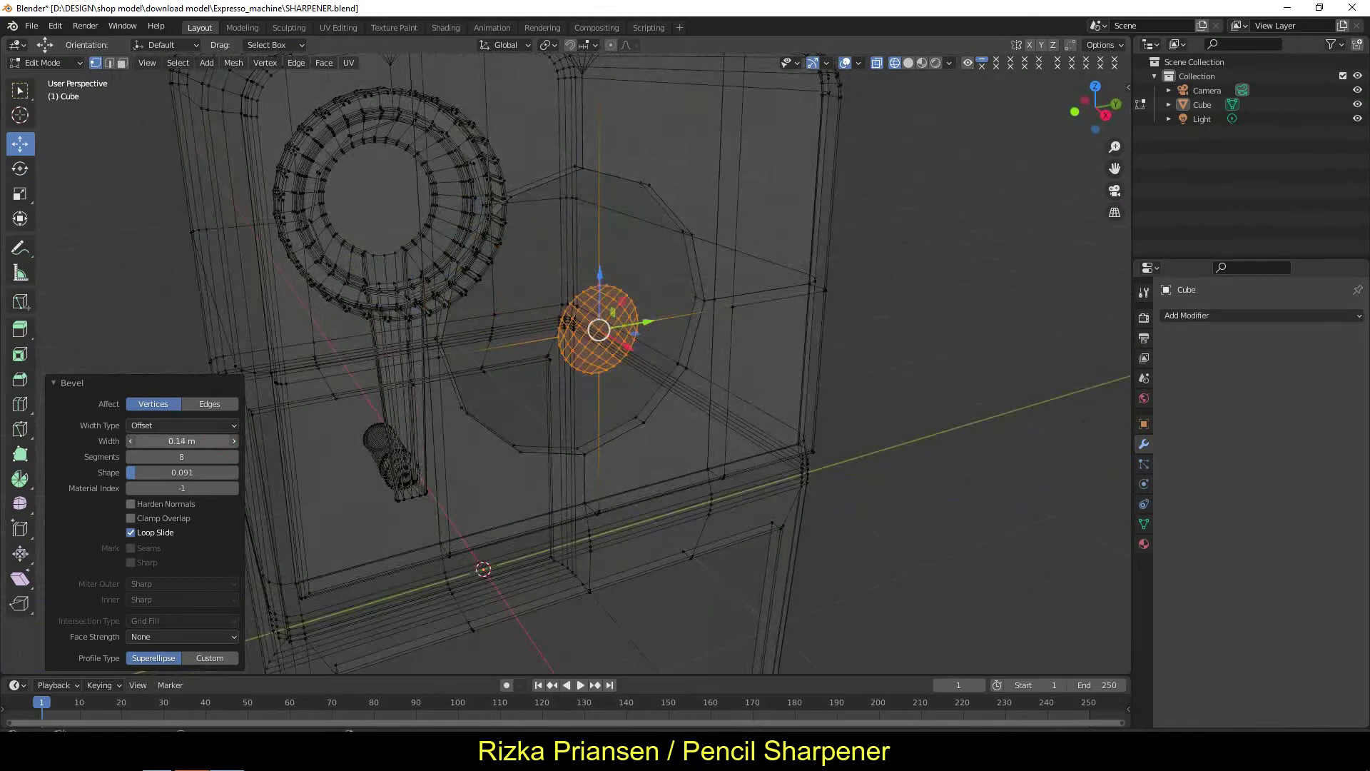
{"action": "left_click", "coordinate": [127, 250]}
- In solid shading, remove the patch's inner faces and select the round face's rim
{"action": "middle_click_drag", "start_coordinate": [134, 214], "coordinate": [521, 306]}
{"action": "left_click", "coordinate": [908, 63]}
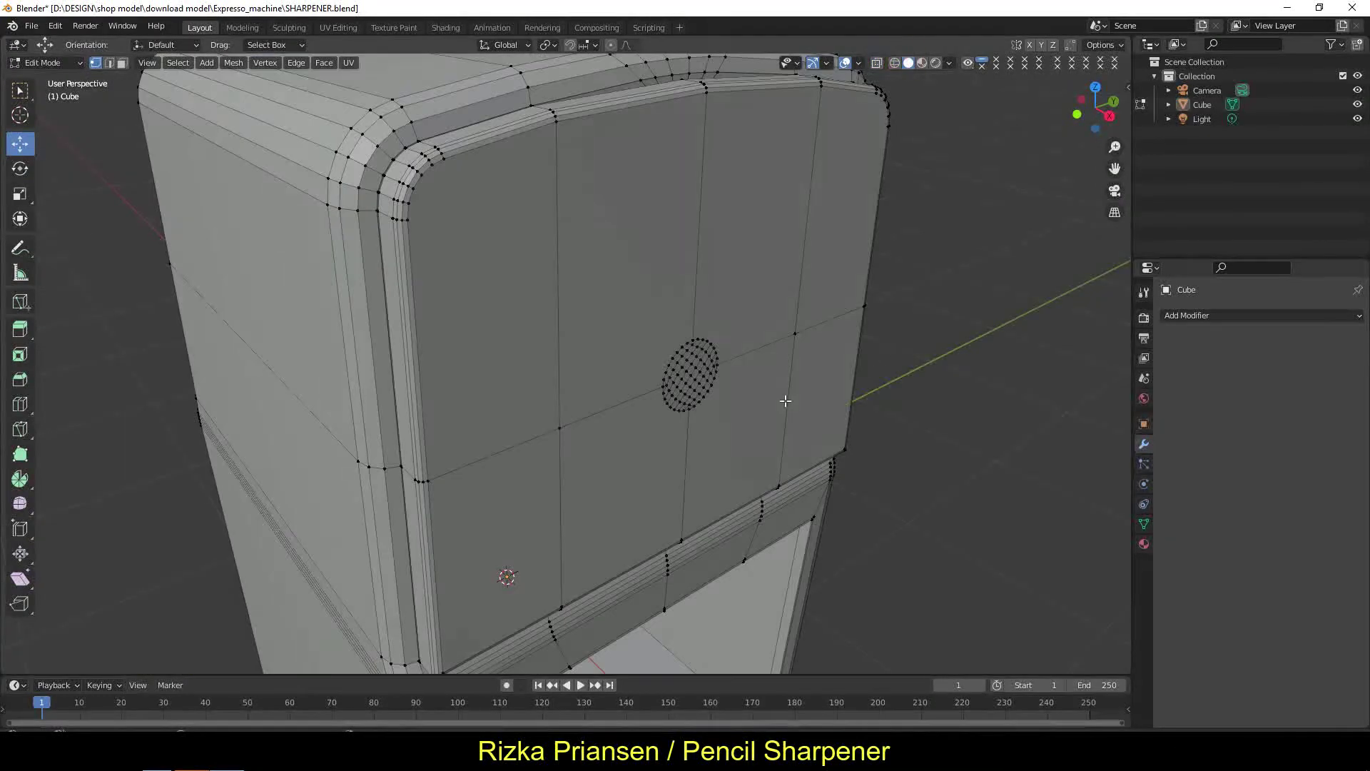
{"action": "scroll", "coordinate": [643, 364], "scroll_direction": "up", "scroll_amount": 2}
{"action": "key", "text": "3"}
{"action": "scroll", "coordinate": [664, 342], "scroll_direction": "up", "scroll_amount": 2}
{"action": "scroll", "coordinate": [685, 328], "scroll_direction": "up", "scroll_amount": 2}
{"action": "left_click", "coordinate": [706, 324], "text": "ctrl"}
{"action": "key", "text": "ctrl+KP_Add"}
{"action": "key", "text": "ctrl+KP_Add"}
{"action": "key", "text": "ctrl+KP_Add"}
{"action": "left_click", "coordinate": [729, 264], "text": "ctrl"}
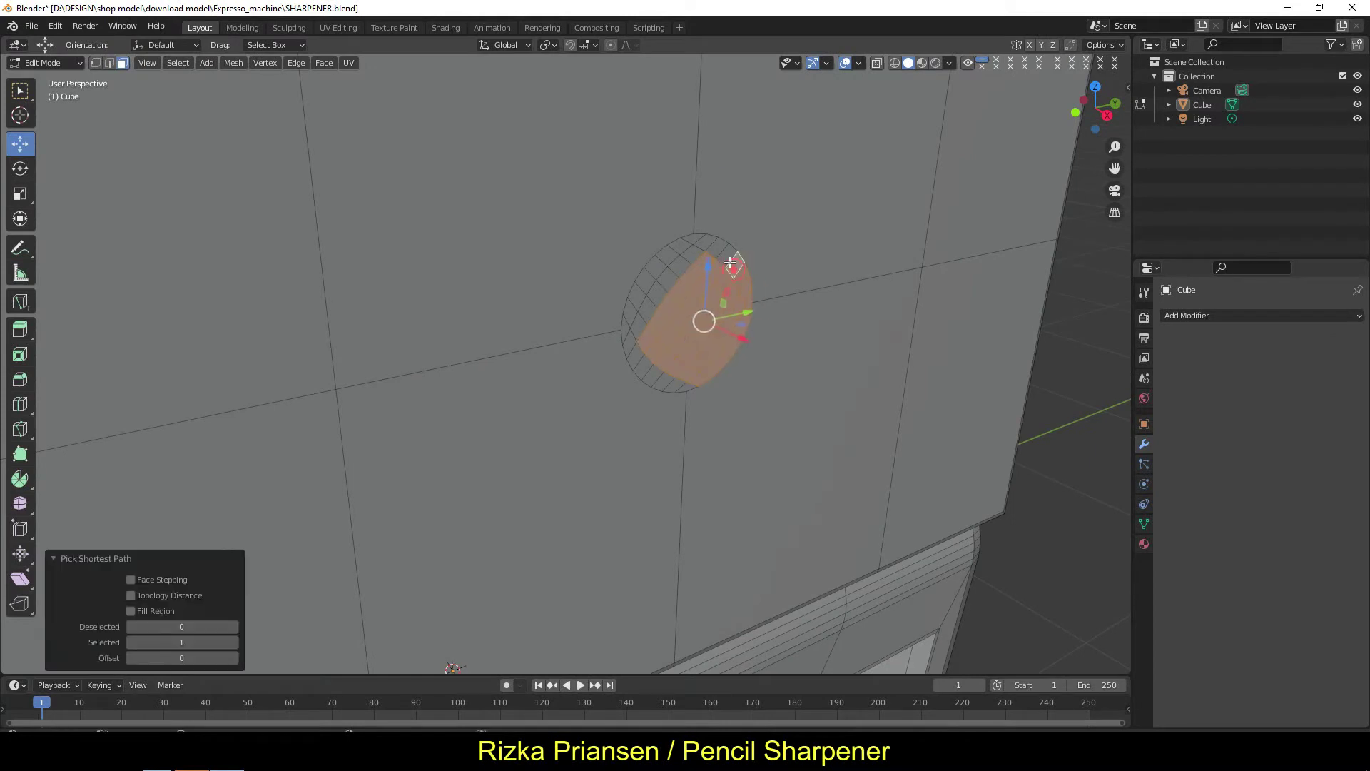
{"action": "key", "text": "h"}
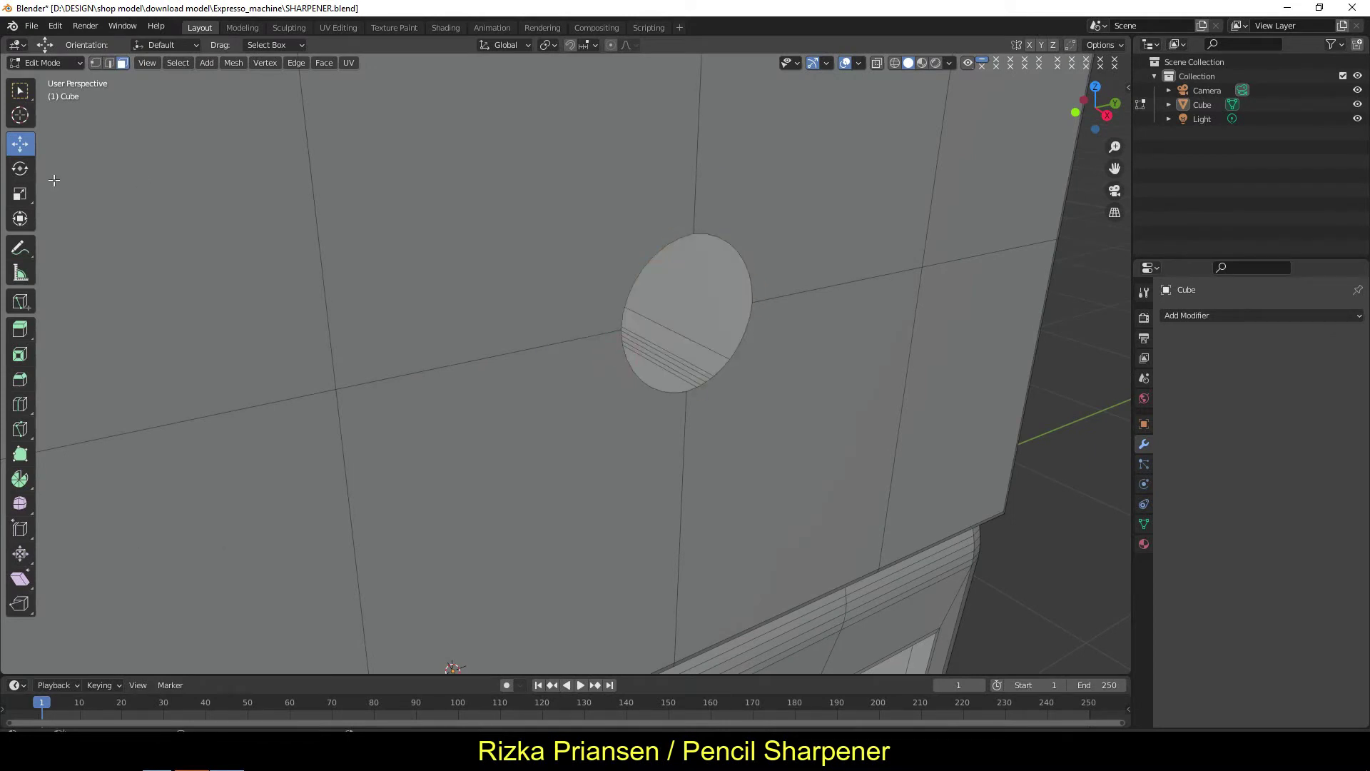
{"action": "left_click", "coordinate": [745, 329], "text": "ctrl"}
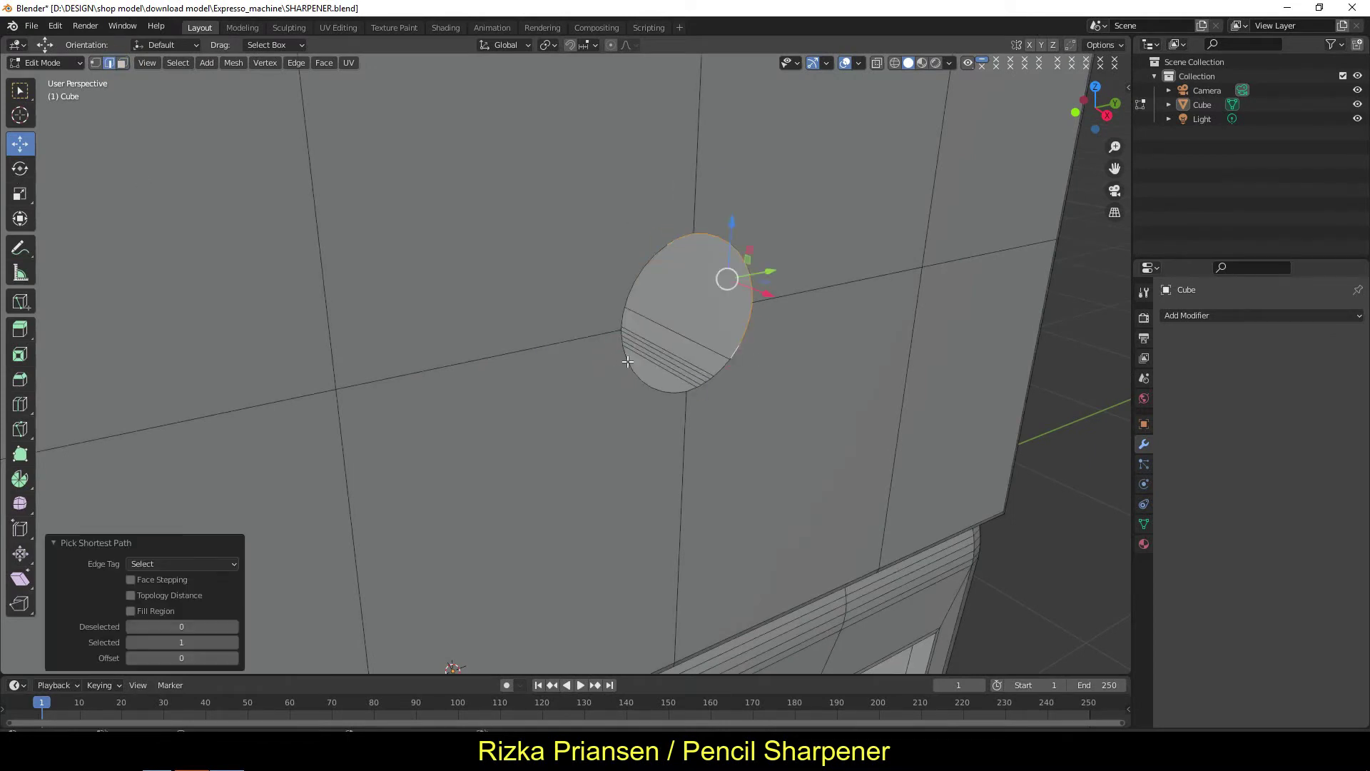
- Push the round face inward, then select the side plate's faces
{"action": "left_click", "coordinate": [20, 329]}
{"action": "left_click_drag", "start_coordinate": [722, 319], "coordinate": [707, 335]}
{"action": "scroll", "coordinate": [123, 73], "scroll_direction": "down", "scroll_amount": 5}
{"action": "left_click", "coordinate": [122, 63]}
{"action": "left_click", "coordinate": [664, 343]}
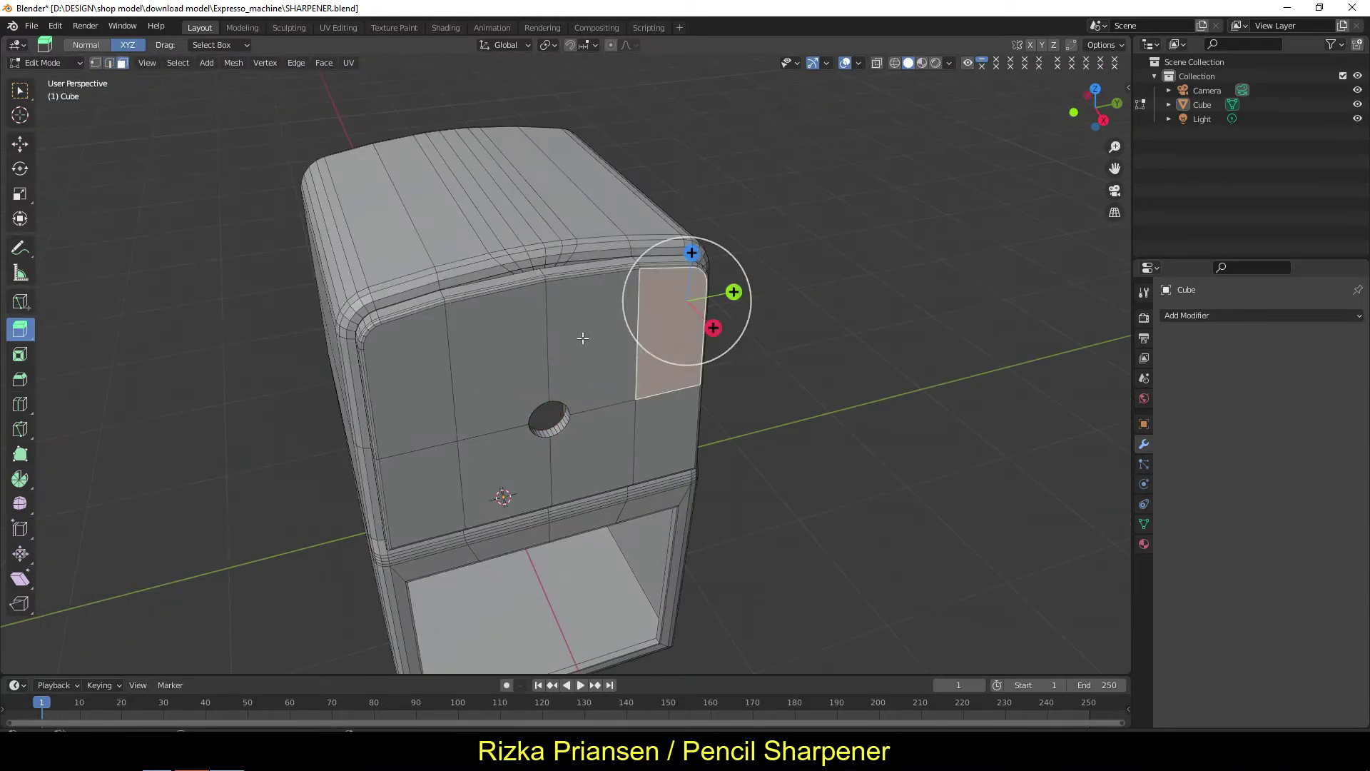
{"action": "left_click", "coordinate": [429, 514], "text": "ctrl"}
{"action": "middle_click_drag", "start_coordinate": [543, 428], "coordinate": [500, 428]}
- Try insetting and bevelling the plate faces, then undo both
{"action": "left_click", "coordinate": [20, 379]}
{"action": "left_click_drag", "start_coordinate": [707, 347], "coordinate": [714, 350]}
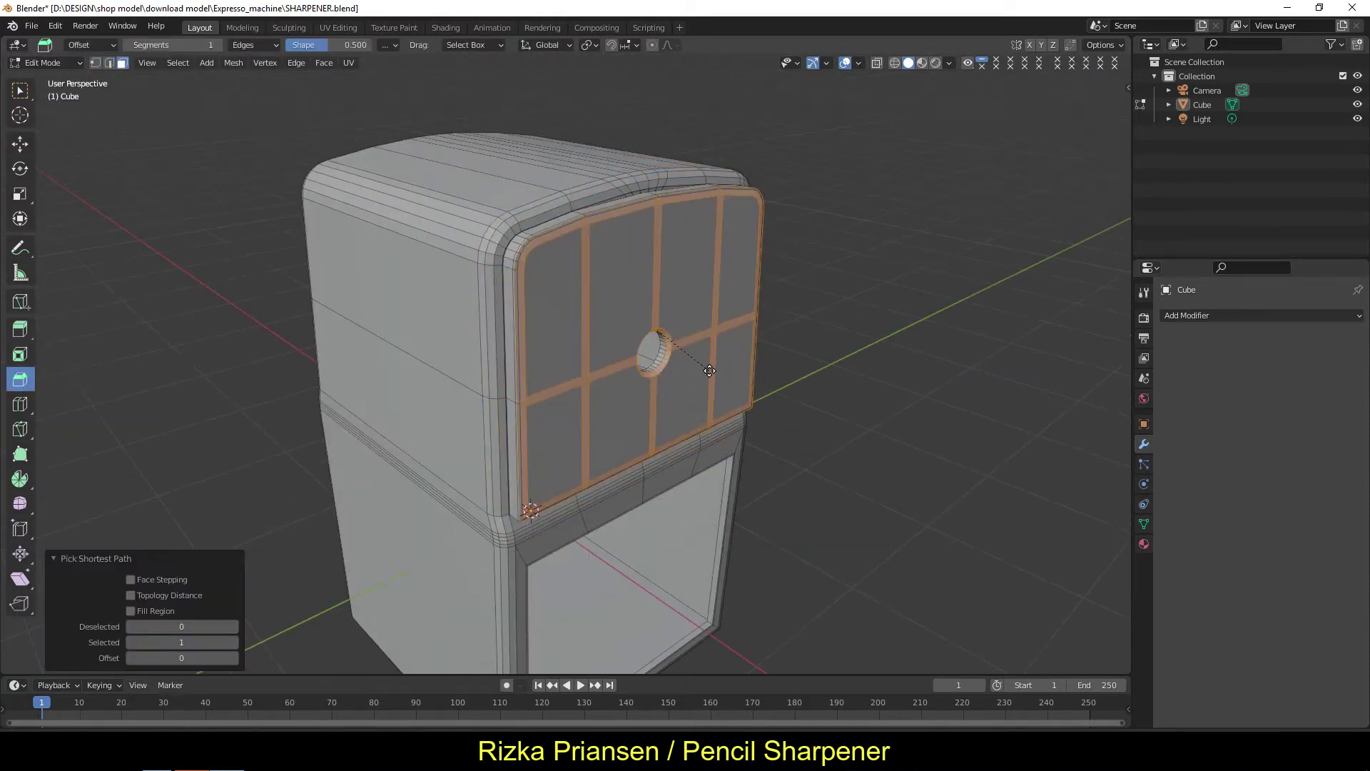
{"action": "key", "text": "ctrl+z"}
{"action": "left_click", "coordinate": [20, 355]}
{"action": "left_click", "coordinate": [120, 45]}
{"action": "left_click", "coordinate": [57, 28]}
{"action": "left_click_drag", "start_coordinate": [716, 355], "coordinate": [685, 335]}
{"action": "left_click", "coordinate": [92, 45]}
{"action": "key", "text": "ctrl+z"}
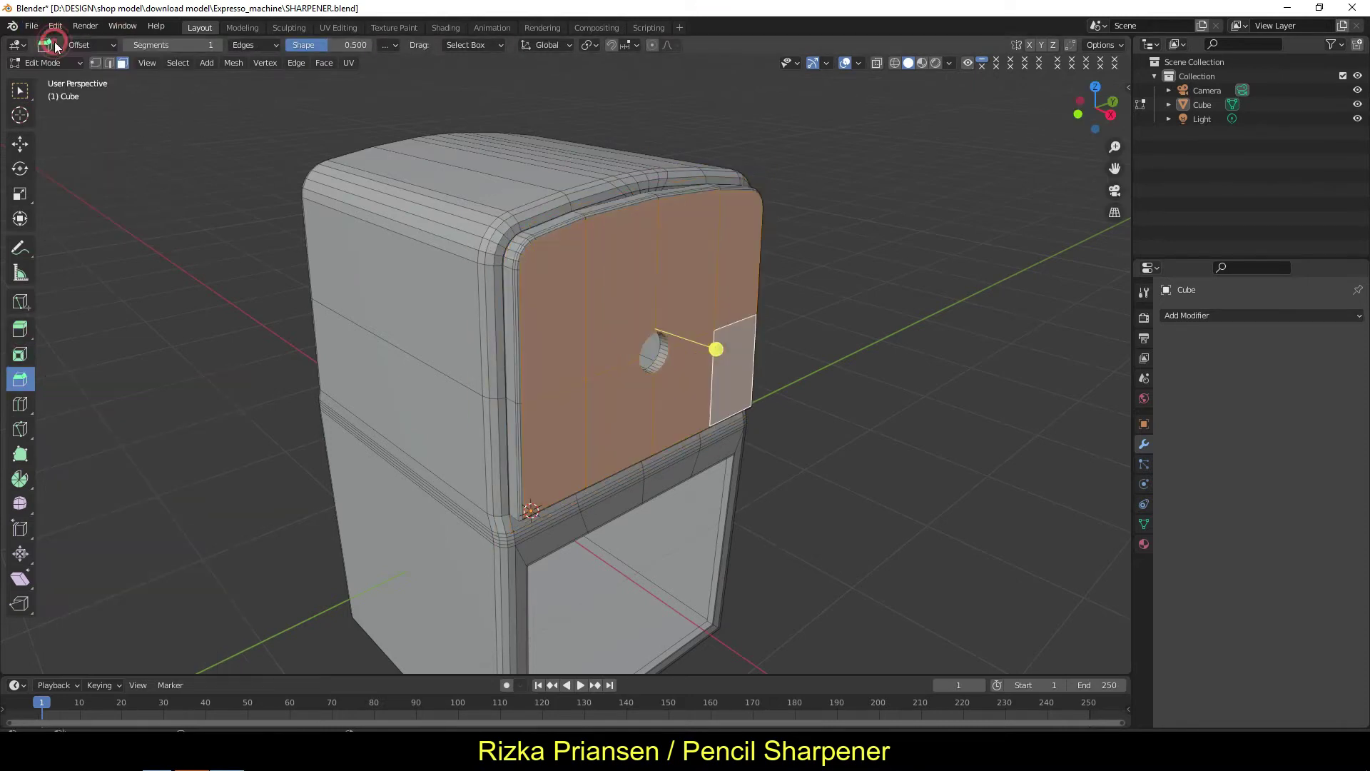
- Scale the front panel down to 0.873 along Y and Z around the pencil hole
{"action": "left_click", "coordinate": [20, 193]}
{"action": "key", "text": "s"}
{"action": "key", "text": "shift+x"}
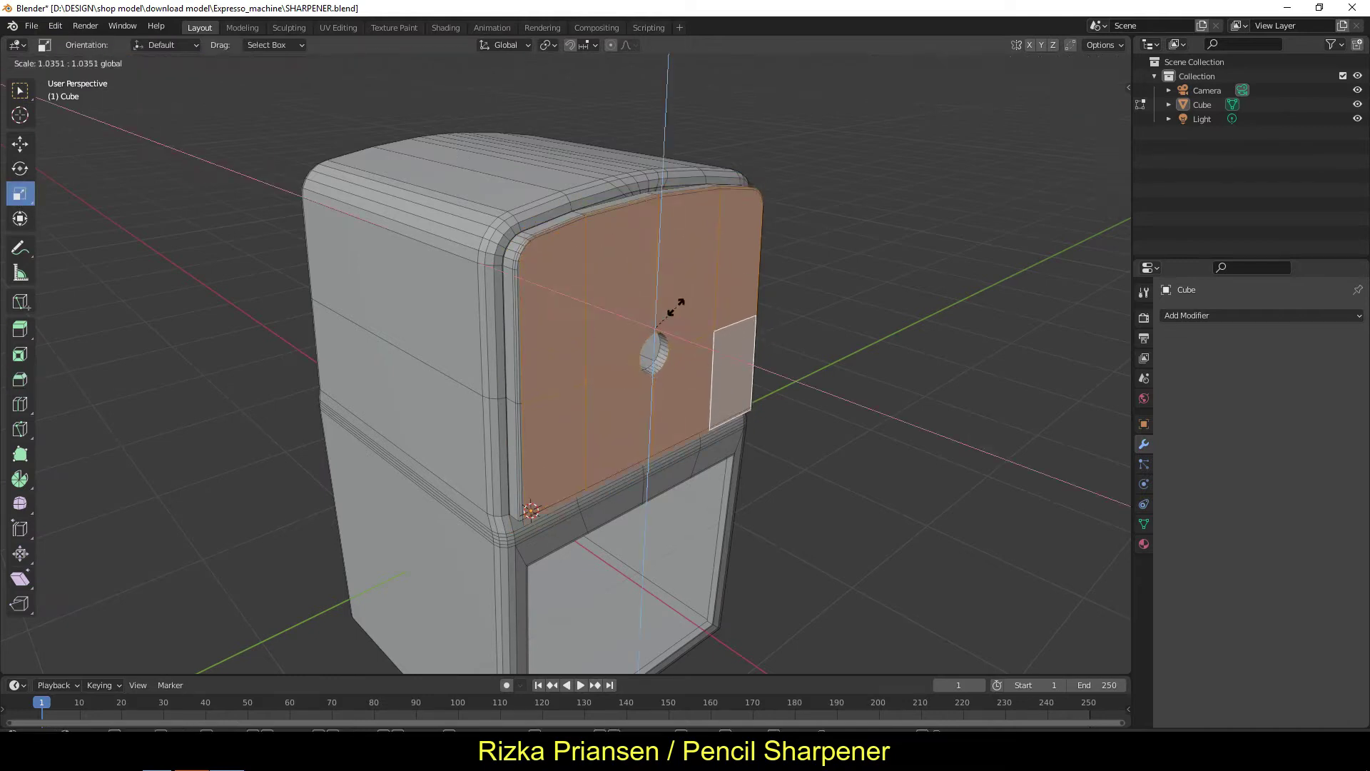
{"action": "right_click", "coordinate": [675, 300]}
{"action": "left_click", "coordinate": [20, 143]}
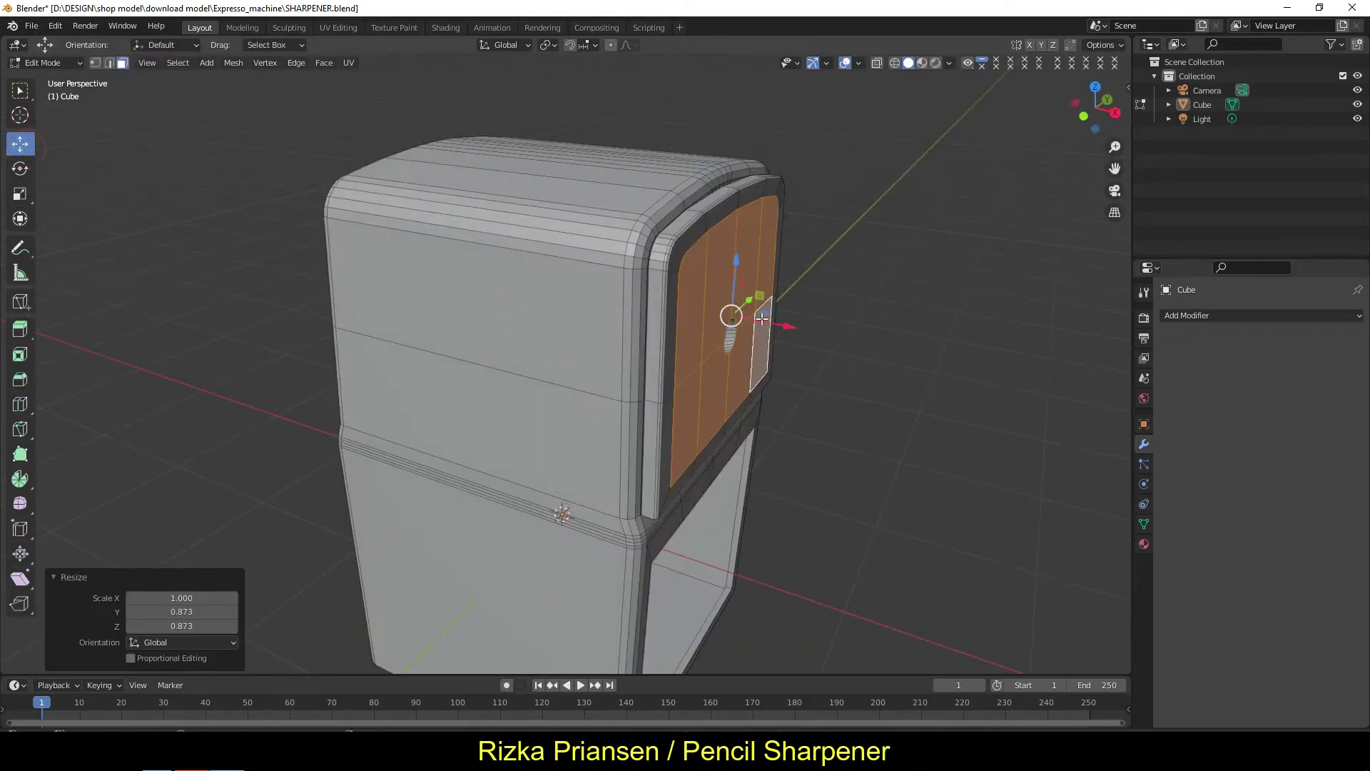
{"action": "middle_click_drag", "start_coordinate": [786, 321], "coordinate": [896, 321]}
{"action": "scroll", "coordinate": [897, 321], "scroll_direction": "up", "scroll_amount": 3}
{"action": "left_click", "coordinate": [712, 350]}
{"action": "mouse_move", "coordinate": [98, 91]}
{"action": "middle_mouse_down"}
{"action": "mouse_move", "coordinate": [712, 350]}
{"action": "mouse_move", "coordinate": [749, 300]}
{"action": "mouse_move", "coordinate": [285, 214]}
{"action": "mouse_move", "coordinate": [312, 522]}
{"action": "mouse_move", "coordinate": [20, 134]}
{"action": "middle_mouse_up"}
{"action": "scroll", "coordinate": [682, 390], "scroll_direction": "down", "scroll_amount": 3}
{"action": "scroll", "coordinate": [749, 300], "scroll_direction": "up", "scroll_amount": 3}
- Select the hole's circular edge loop and scale it up by 1.646
{"action": "left_click", "coordinate": [768, 286], "text": "ctrl"}
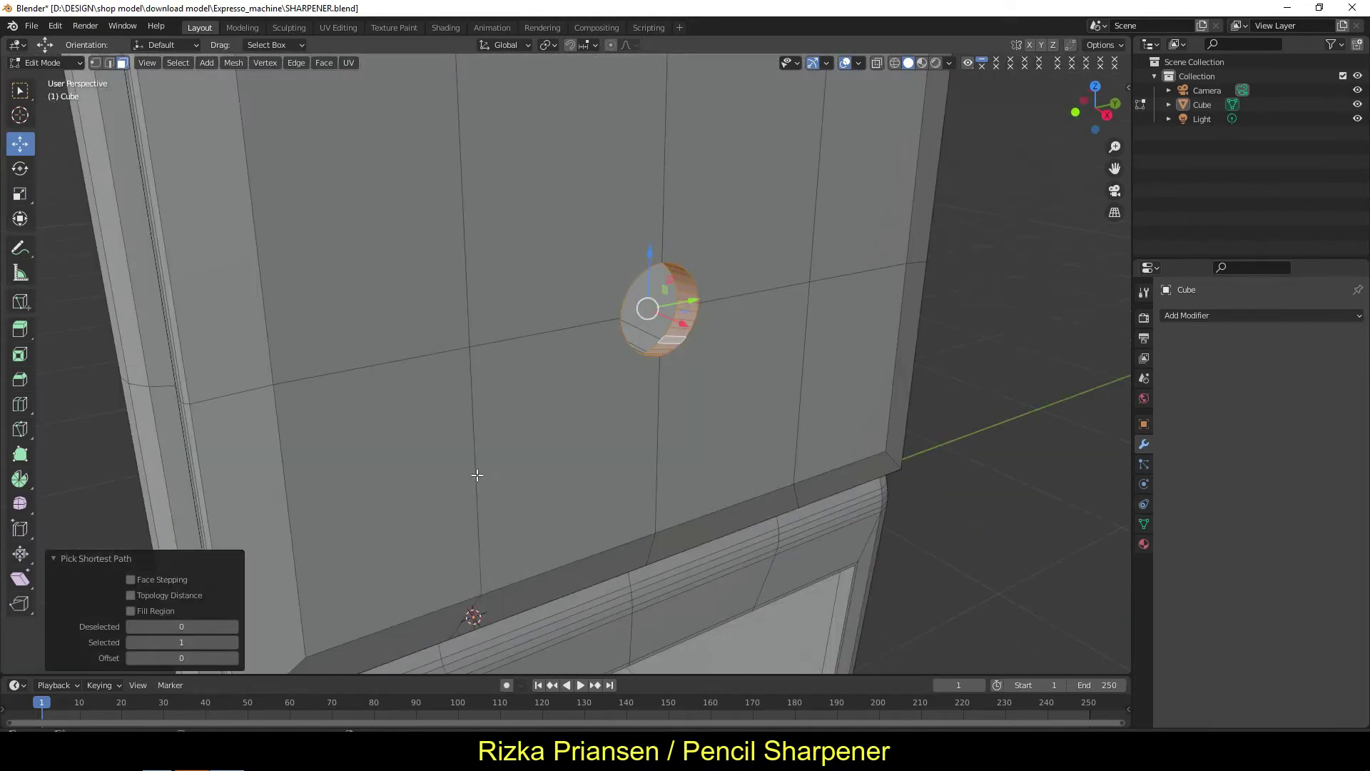
{"action": "key", "text": "alt+a"}
{"action": "left_click", "coordinate": [682, 343], "text": "ctrl"}
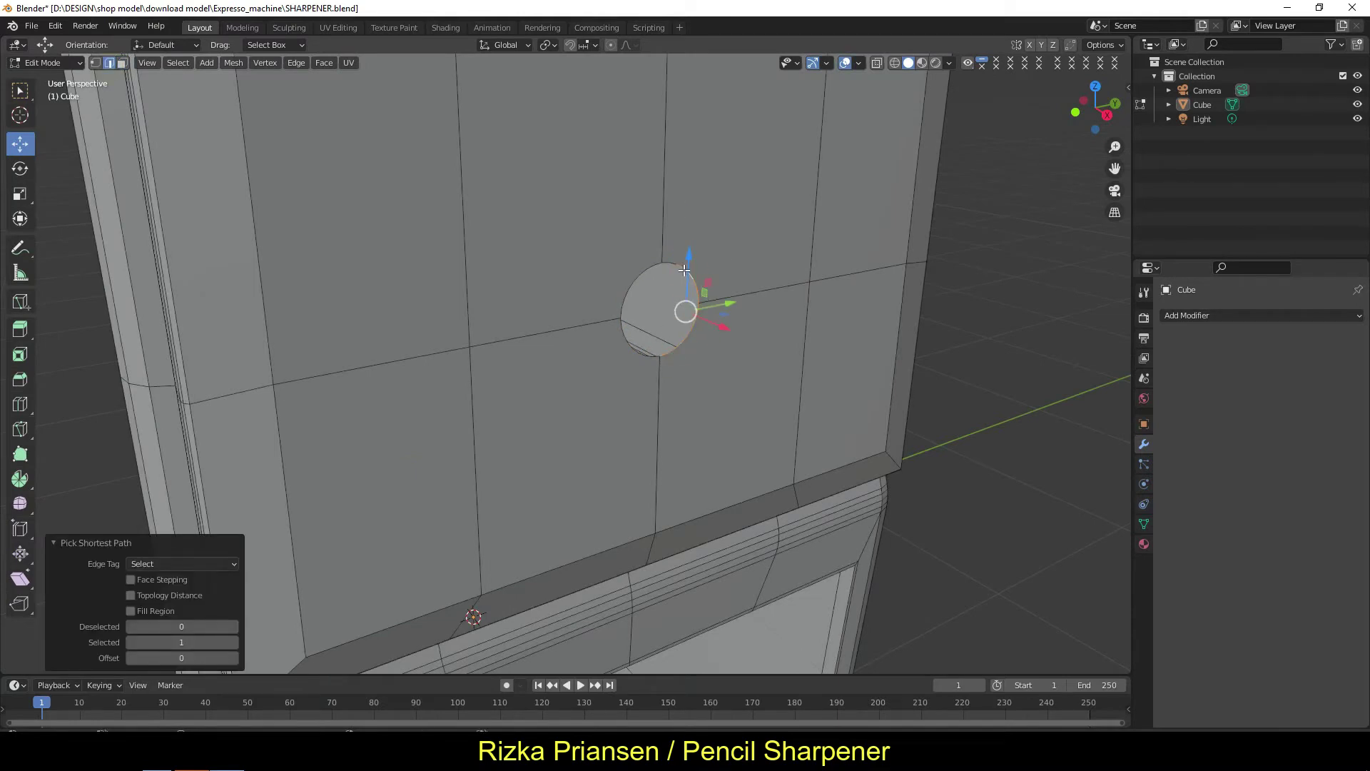
{"action": "left_click", "coordinate": [171, 62]}
{"action": "left_click", "coordinate": [335, 279]}
{"action": "left_click", "coordinate": [20, 194]}
{"action": "left_click_drag", "start_coordinate": [529, 385], "coordinate": [571, 400]}
- Extrude the hole loop about 0.12 m into the plate
{"action": "middle_click_drag", "start_coordinate": [571, 400], "coordinate": [316, 137]}
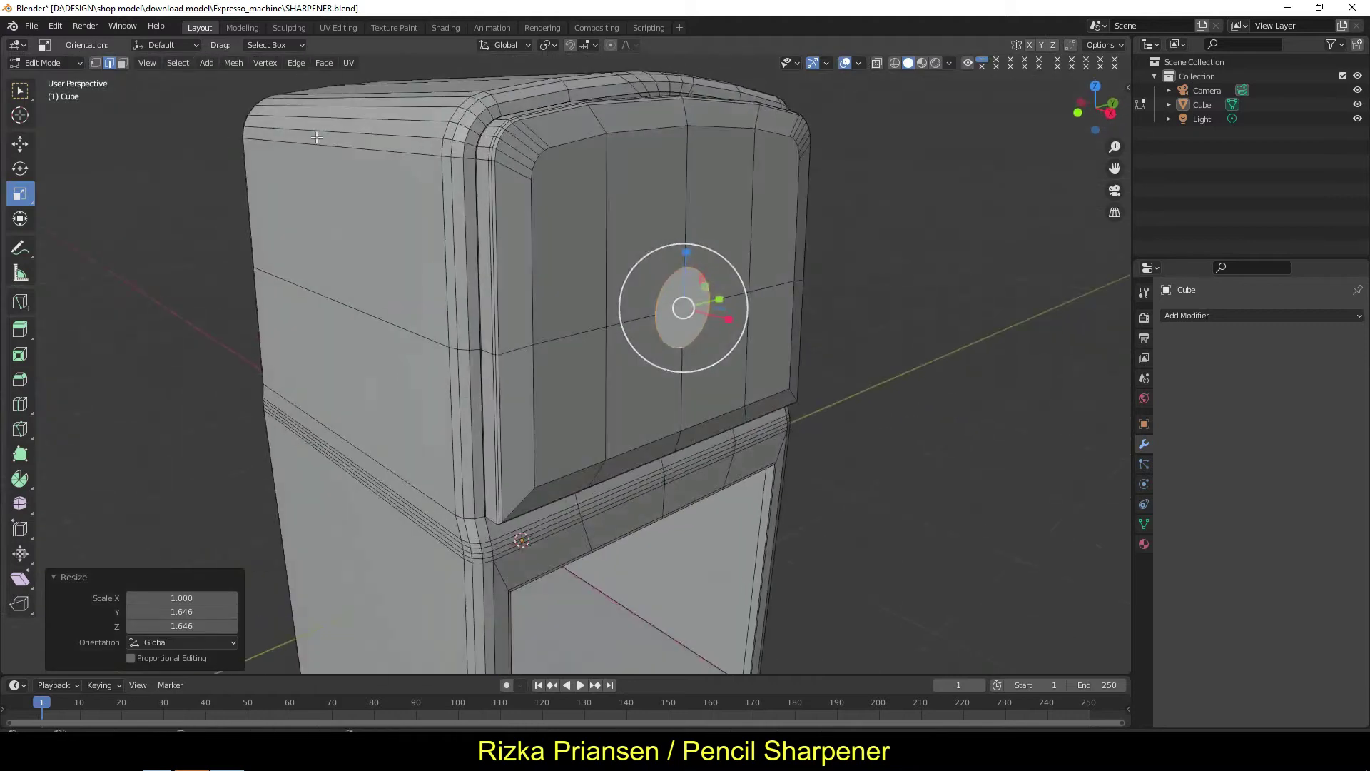
{"action": "left_click_drag", "start_coordinate": [727, 319], "coordinate": [713, 321]}
{"action": "middle_click_drag", "start_coordinate": [714, 321], "coordinate": [675, 307]}
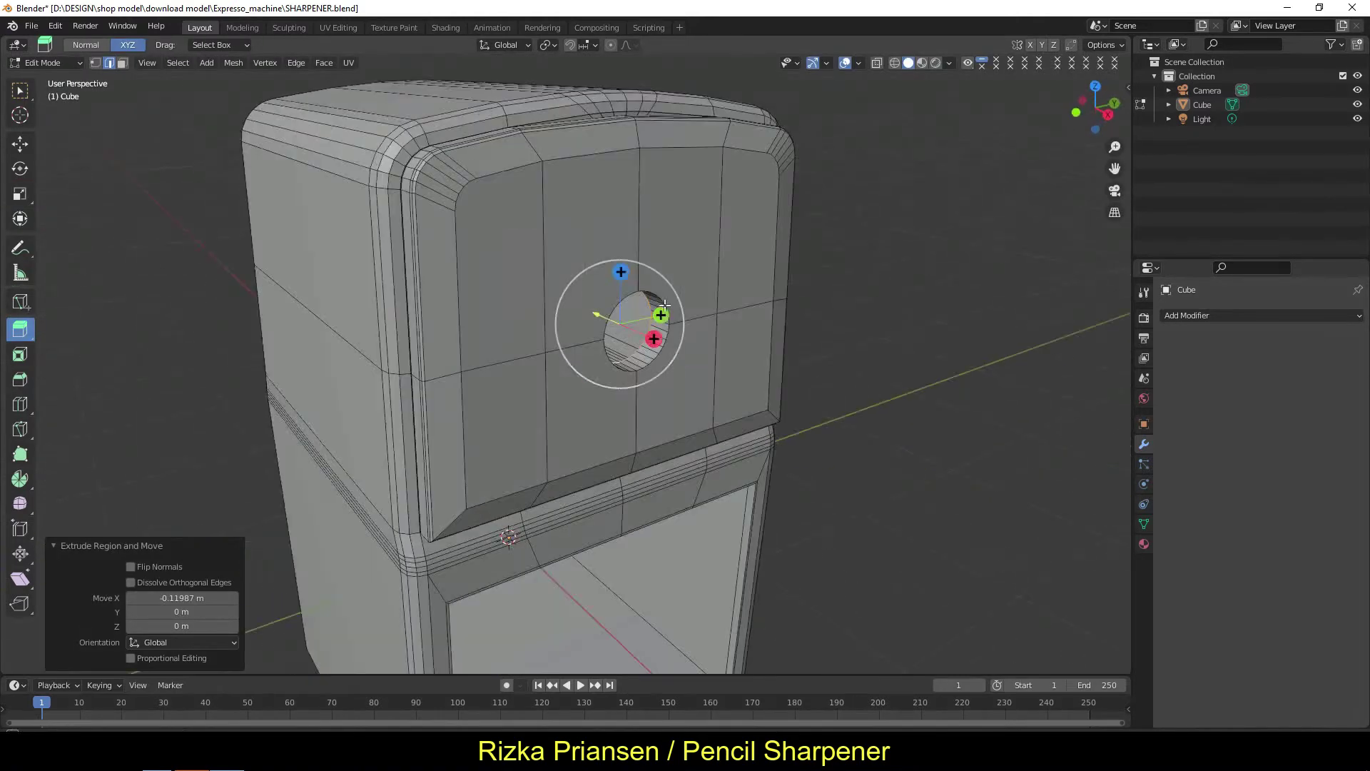
{"action": "left_click", "coordinate": [946, 302]}
- Select the front plate's full outline loop
{"action": "scroll", "coordinate": [887, 352], "scroll_direction": "down", "scroll_amount": 1}
{"action": "scroll", "coordinate": [785, 336], "scroll_direction": "down", "scroll_amount": 4}
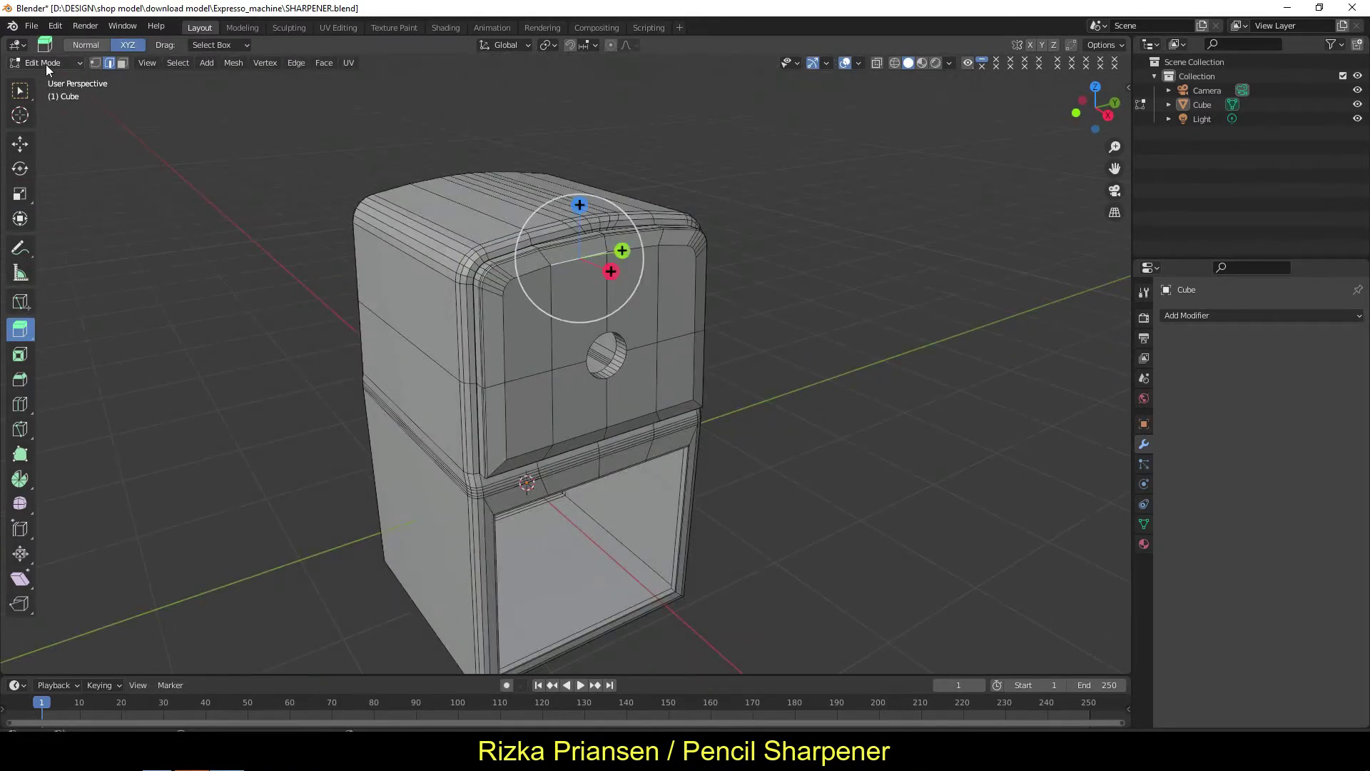
{"action": "left_click", "coordinate": [531, 275]}
{"action": "left_click", "coordinate": [690, 379], "text": "ctrl"}
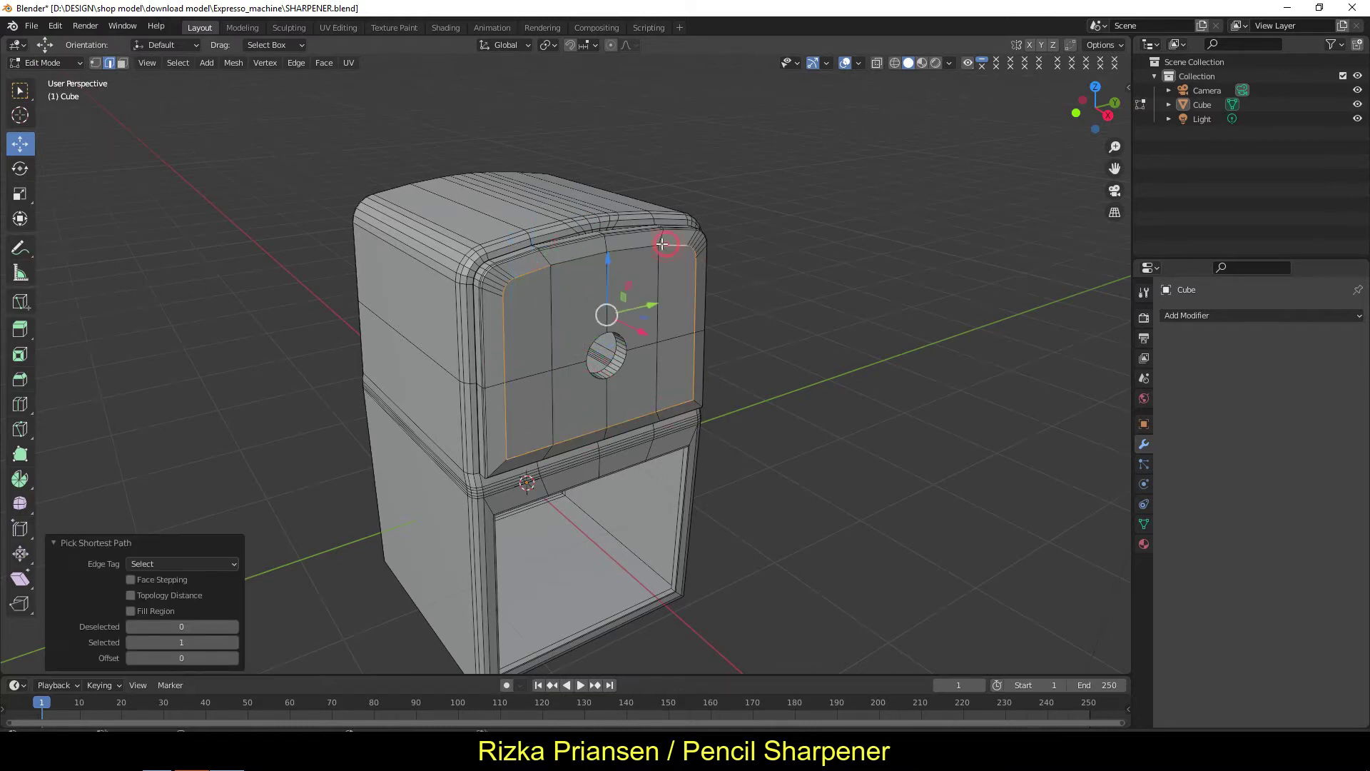
- Bevel the front plate's outline loop with width 0.01 m and 3 segments
{"action": "left_click", "coordinate": [288, 67]}
{"action": "left_click", "coordinate": [314, 99]}
{"action": "left_click", "coordinate": [697, 264]}
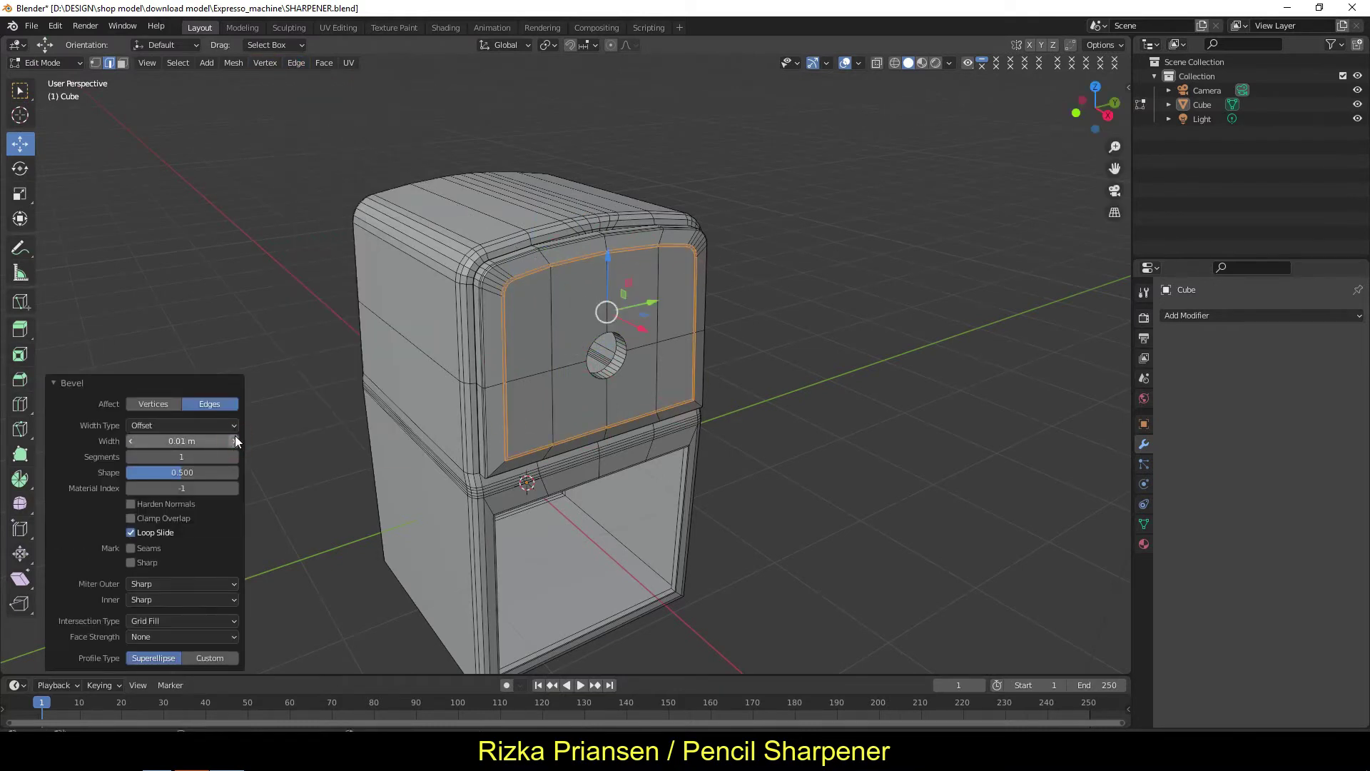
{"action": "scroll", "coordinate": [551, 314], "scroll_direction": "up", "scroll_amount": 1}
{"action": "left_click_drag", "start_coordinate": [182, 441], "coordinate": [161, 442]}
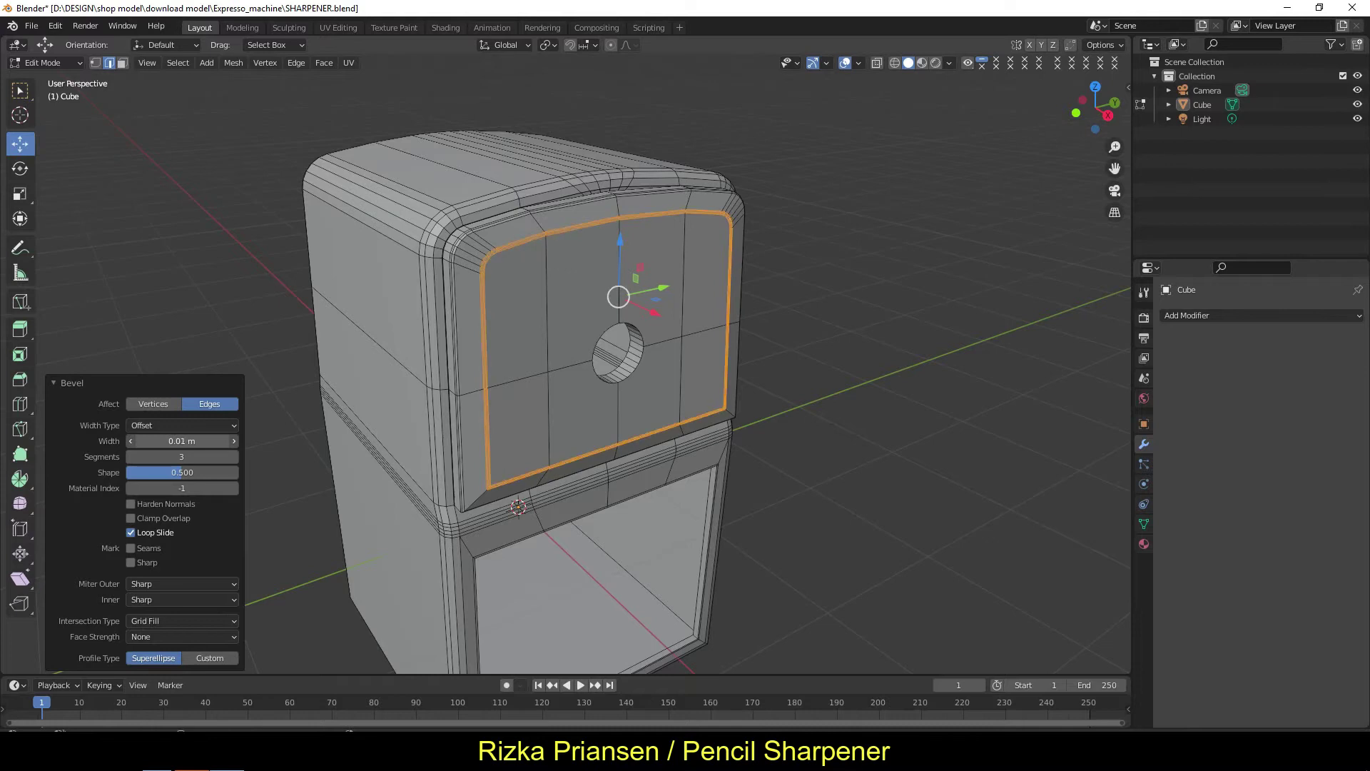
- Select a top edge and two vertical edge loops on the front plate
{"action": "left_click", "coordinate": [315, 314]}
{"action": "scroll", "coordinate": [500, 342], "scroll_direction": "down", "scroll_amount": 3}
{"action": "middle_click_drag", "start_coordinate": [500, 342], "coordinate": [562, 357]}
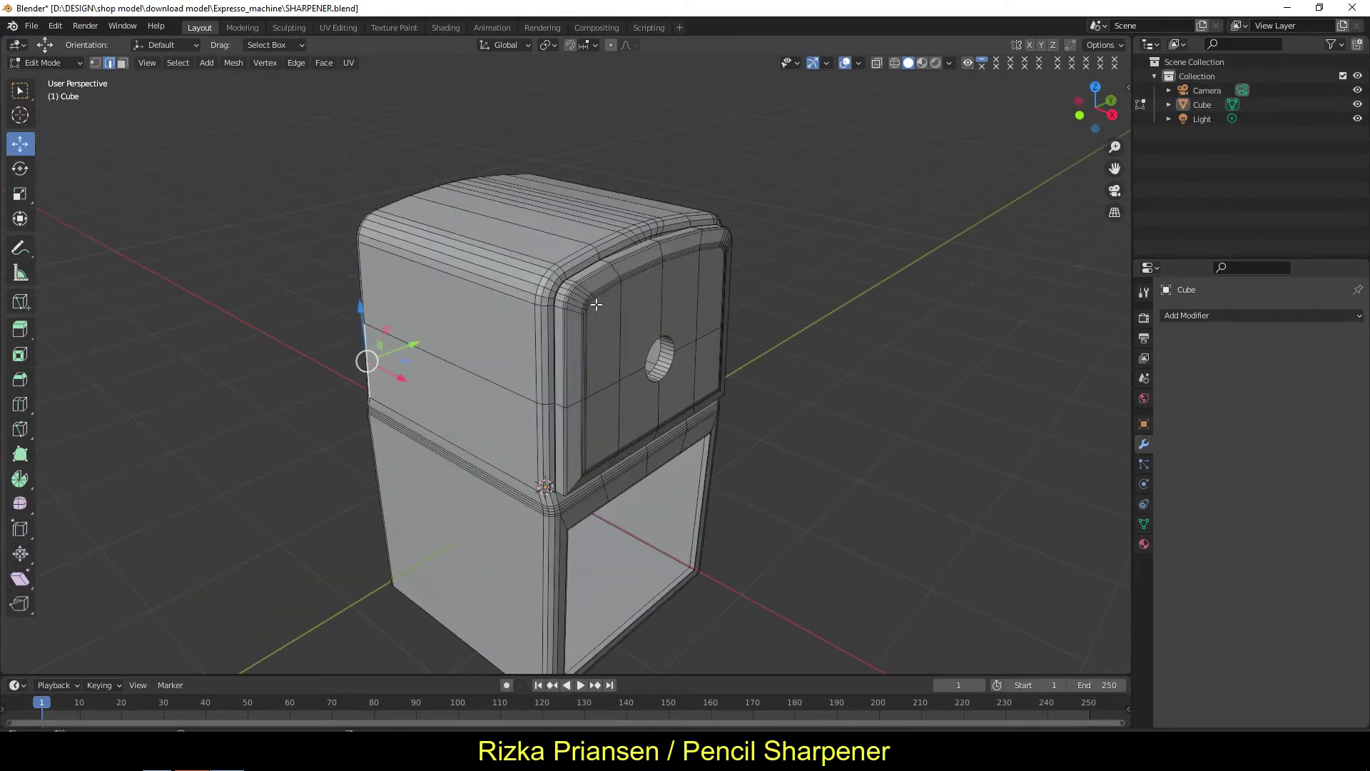
{"action": "scroll", "coordinate": [563, 357], "scroll_direction": "up", "scroll_amount": 2}
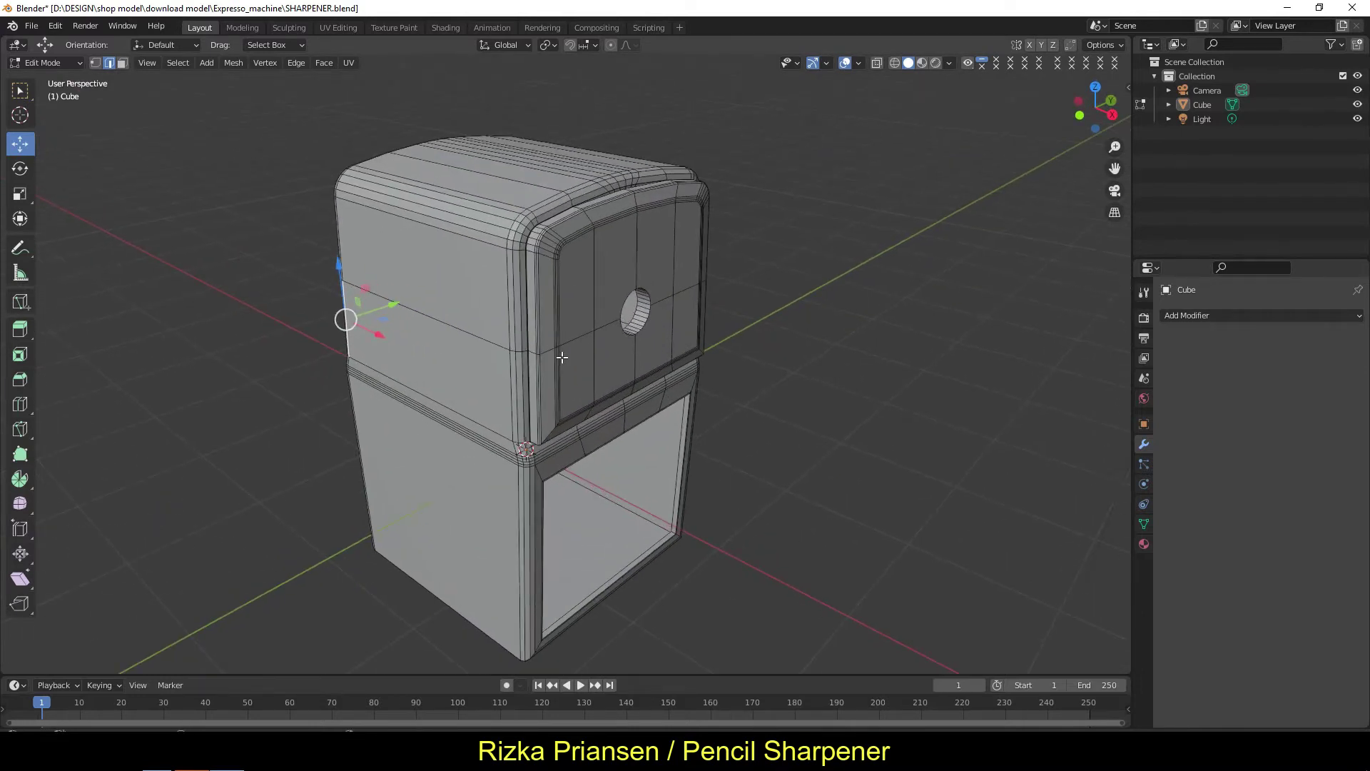
{"action": "left_click", "coordinate": [589, 218]}
{"action": "scroll", "coordinate": [589, 217], "scroll_direction": "up", "scroll_amount": 1}
{"action": "left_click", "coordinate": [601, 397], "text": "ctrl"}
{"action": "middle_click_drag", "start_coordinate": [603, 244], "coordinate": [527, 404]}
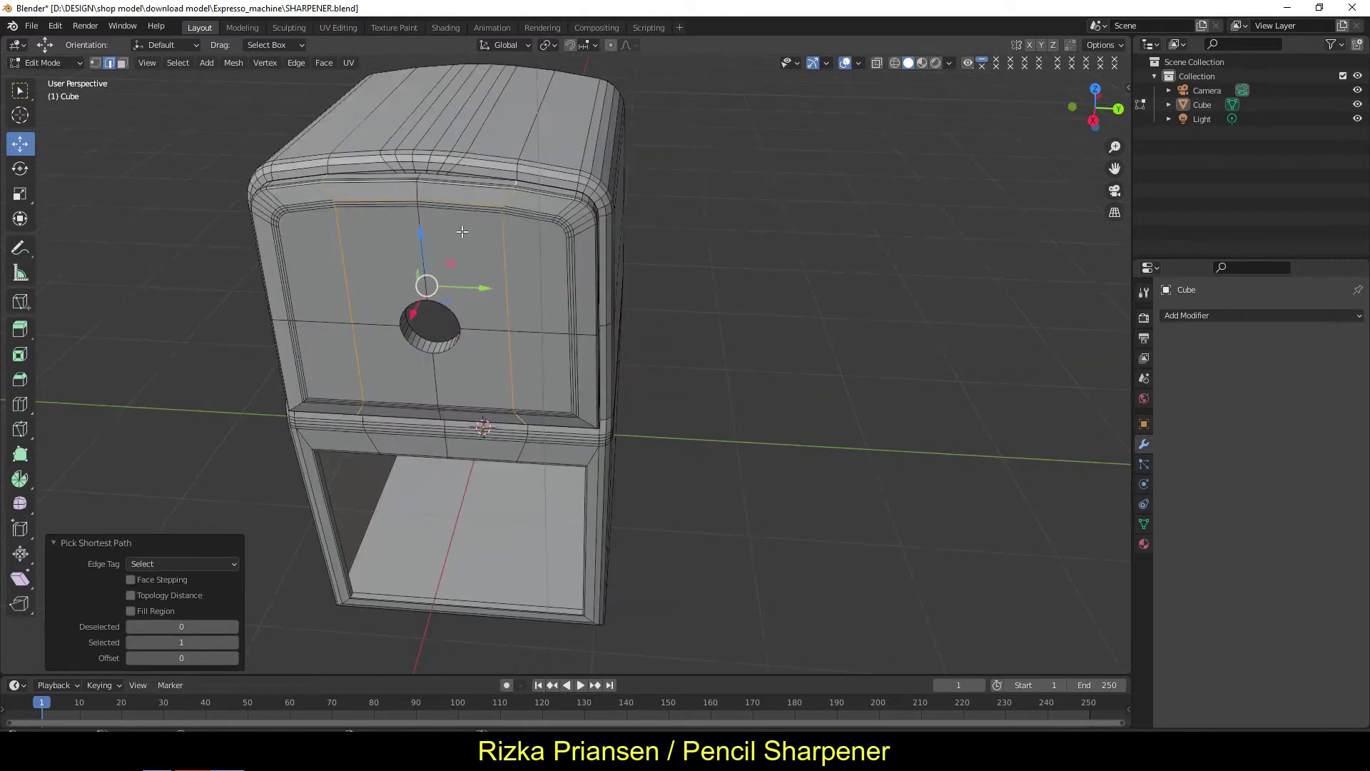
- Bevel the two vertical loops on the front plate into 0.134 m wide strips
{"action": "left_click", "coordinate": [20, 379]}
{"action": "left_click_drag", "start_coordinate": [426, 296], "coordinate": [406, 320]}
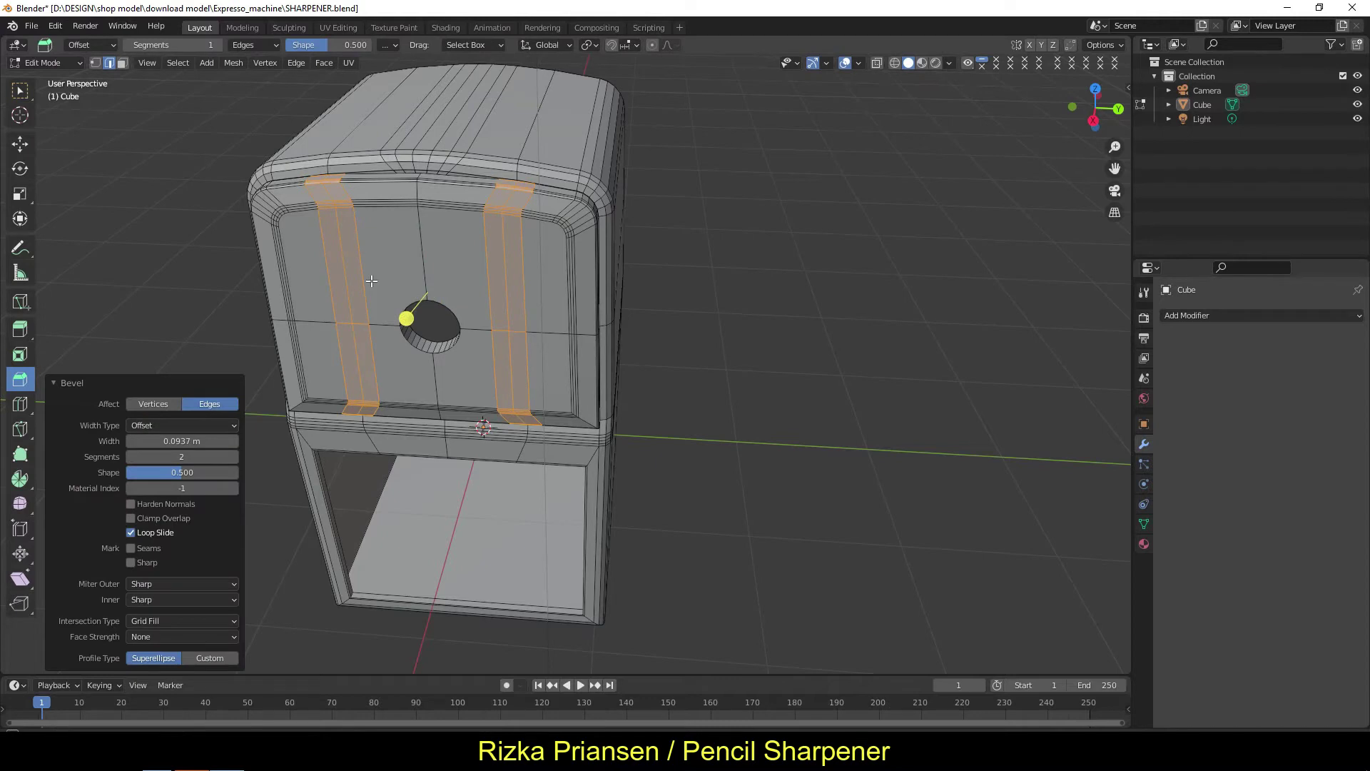
{"action": "middle_click_drag", "start_coordinate": [371, 281], "coordinate": [414, 266]}
{"action": "left_click_drag", "start_coordinate": [232, 441], "coordinate": [267, 421]}
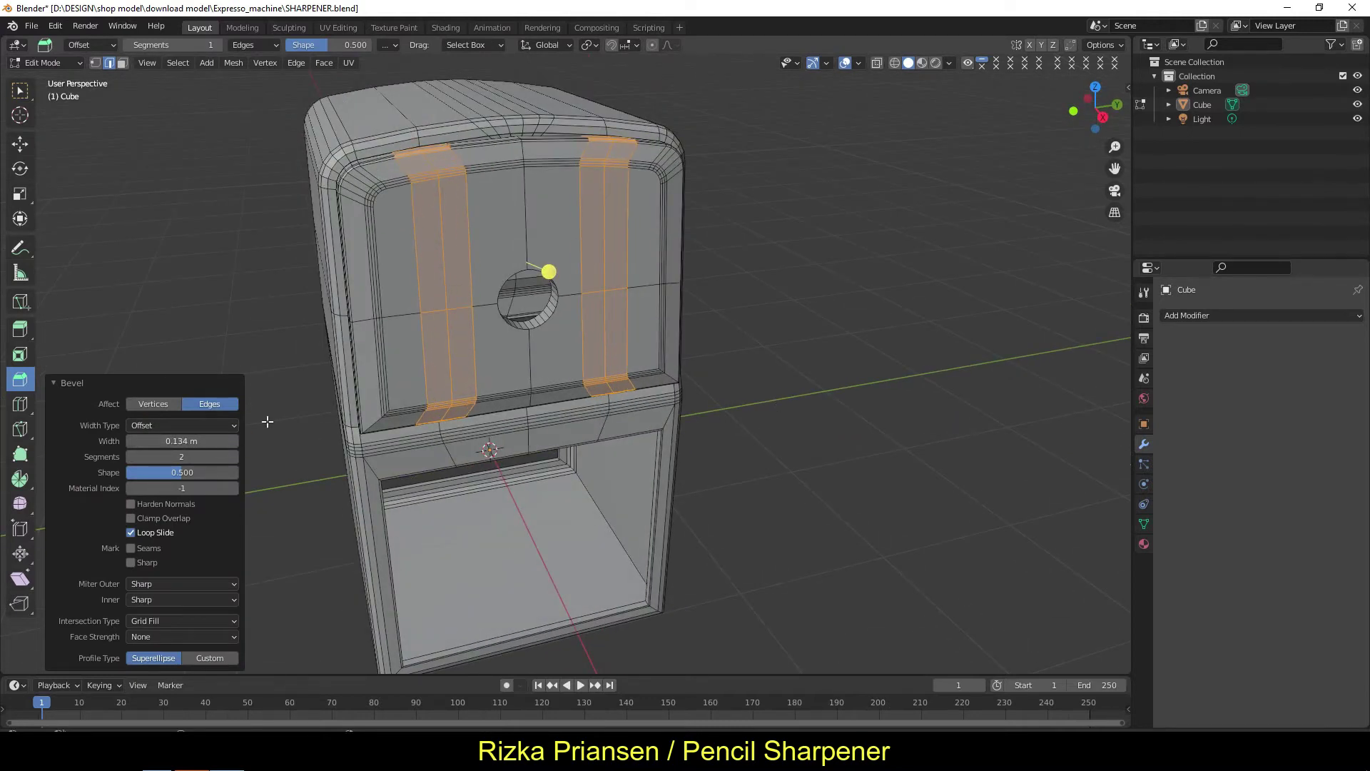
{"action": "middle_click_drag", "start_coordinate": [349, 365], "coordinate": [399, 322]}
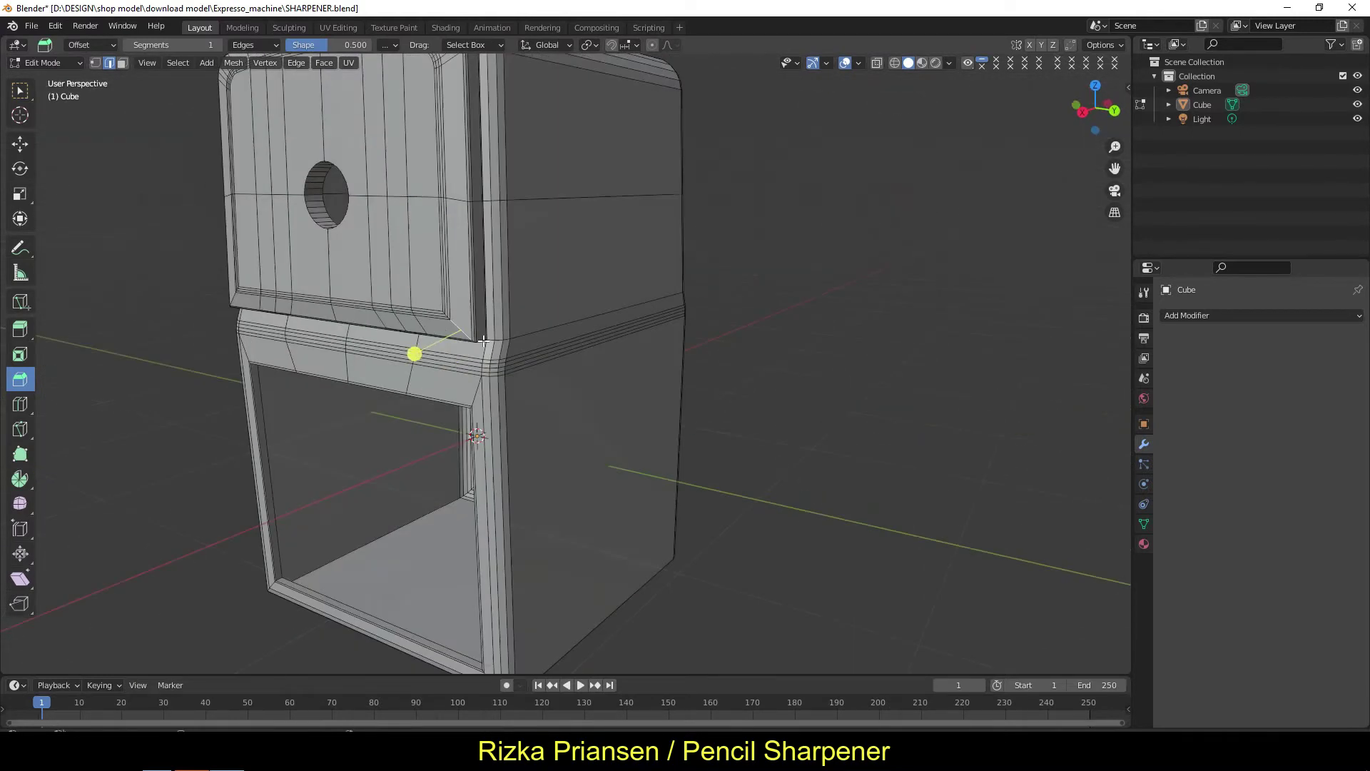
- Round the plate's bottom corners above the ledge with a 4-segment bevel
{"action": "scroll", "coordinate": [437, 287], "scroll_direction": "up", "scroll_amount": 4}
{"action": "left_click", "coordinate": [438, 287], "text": "ctrl"}
{"action": "left_click_drag", "start_coordinate": [808, 384], "coordinate": [533, 197]}
{"action": "middle_click_drag", "start_coordinate": [829, 315], "coordinate": [564, 289]}
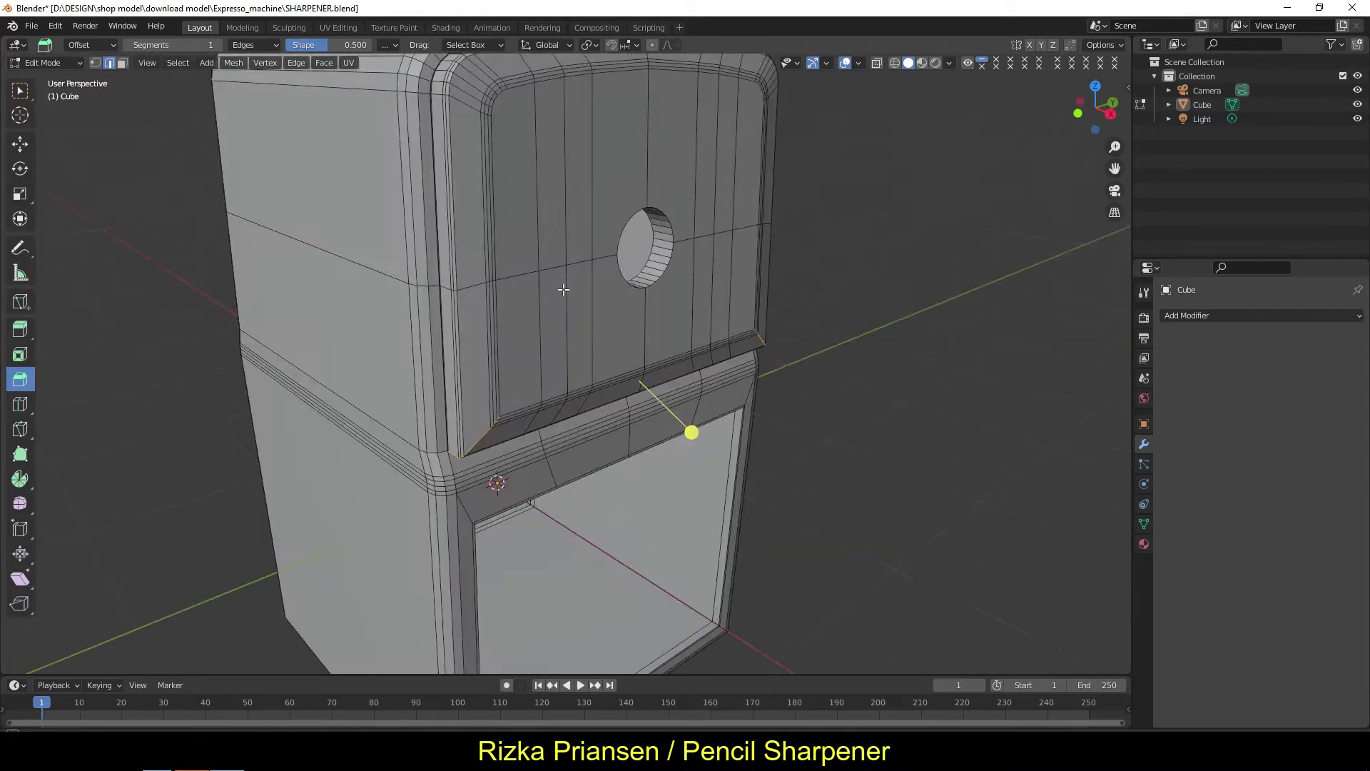
{"action": "left_click", "coordinate": [234, 451]}
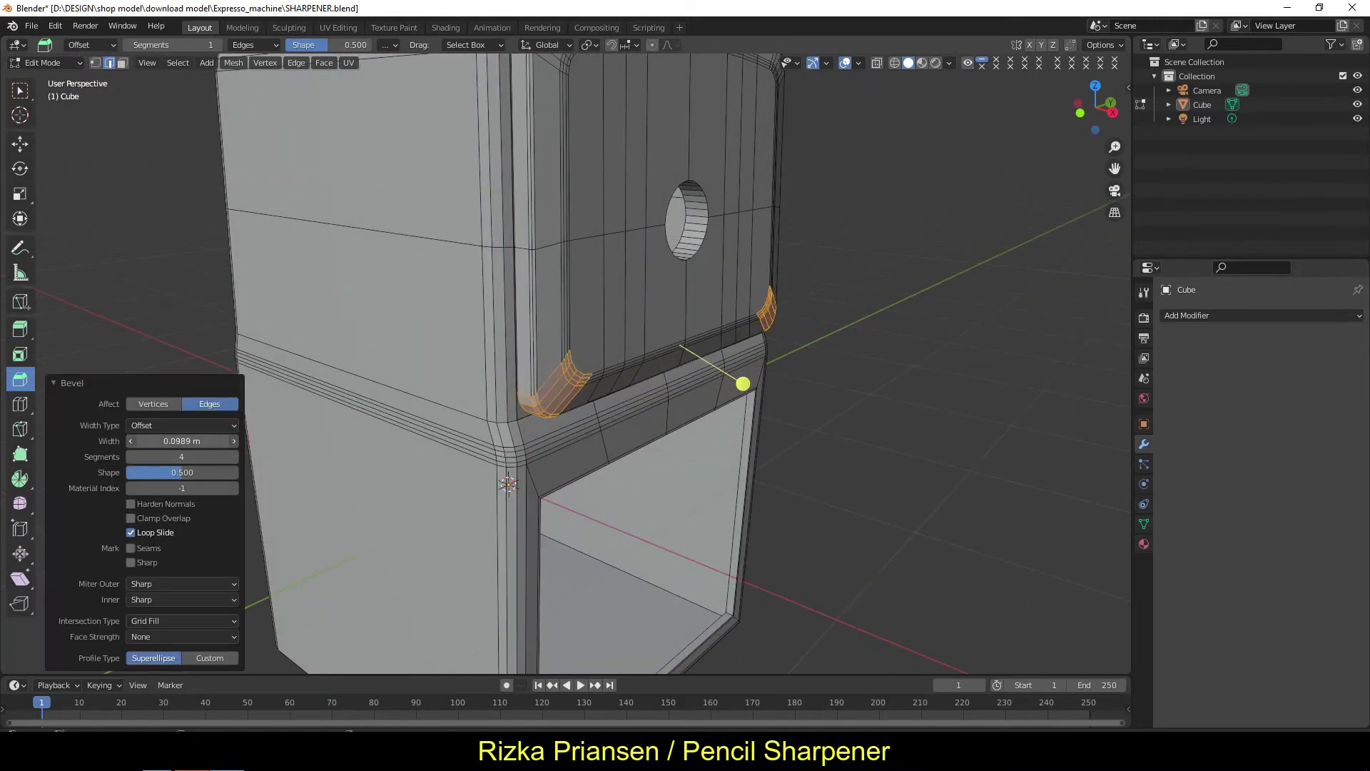
{"action": "scroll", "coordinate": [618, 424], "scroll_direction": "down", "scroll_amount": 4}
- Select the edge loop around the front hole's rim
{"action": "key", "text": "shift+space"}
{"action": "key", "text": "g"}
{"action": "mouse_move", "coordinate": [618, 424]}
{"action": "middle_mouse_down"}
{"action": "mouse_move", "coordinate": [646, 335]}
{"action": "mouse_move", "coordinate": [602, 326]}
{"action": "middle_mouse_up"}
{"action": "scroll", "coordinate": [646, 332], "scroll_direction": "up", "scroll_amount": 3}
{"action": "left_click", "coordinate": [177, 62]}
{"action": "left_click", "coordinate": [603, 303], "text": "ctrl"}
{"action": "scroll", "coordinate": [604, 303], "scroll_direction": "up", "scroll_amount": 2}
{"action": "left_click", "coordinate": [177, 63]}
{"action": "left_click", "coordinate": [570, 207], "text": "ctrl"}
{"action": "left_click", "coordinate": [19, 383]}
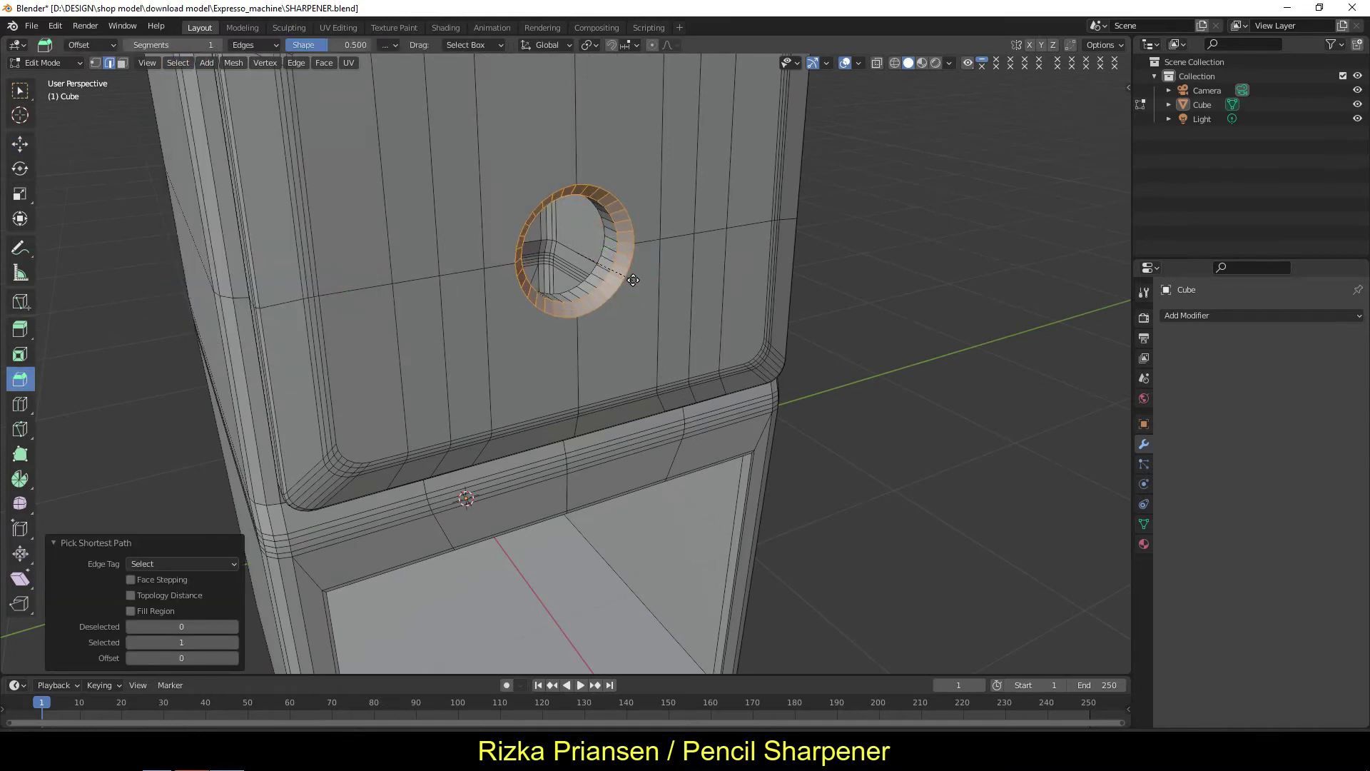
- Bevel the hole rim by 0.061 m, then lightly bevel the inner hole edge
{"action": "left_click_drag", "start_coordinate": [633, 280], "coordinate": [611, 269]}
{"action": "mouse_move", "coordinate": [612, 269]}
{"action": "middle_mouse_down"}
{"action": "mouse_move", "coordinate": [728, 305]}
{"action": "mouse_move", "coordinate": [628, 251]}
{"action": "middle_mouse_up"}
{"action": "left_click", "coordinate": [19, 143]}
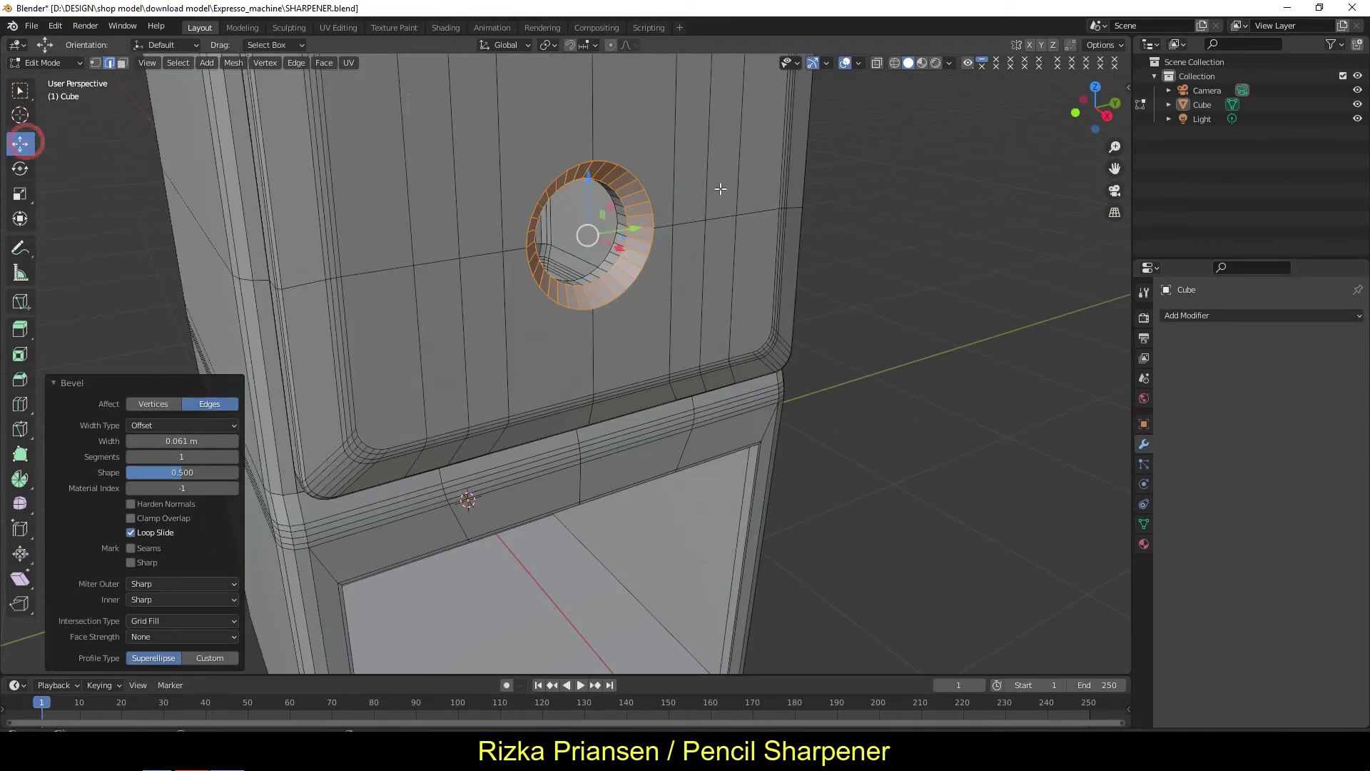
{"action": "left_click", "coordinate": [575, 309], "text": "ctrl"}
{"action": "left_click", "coordinate": [20, 379]}
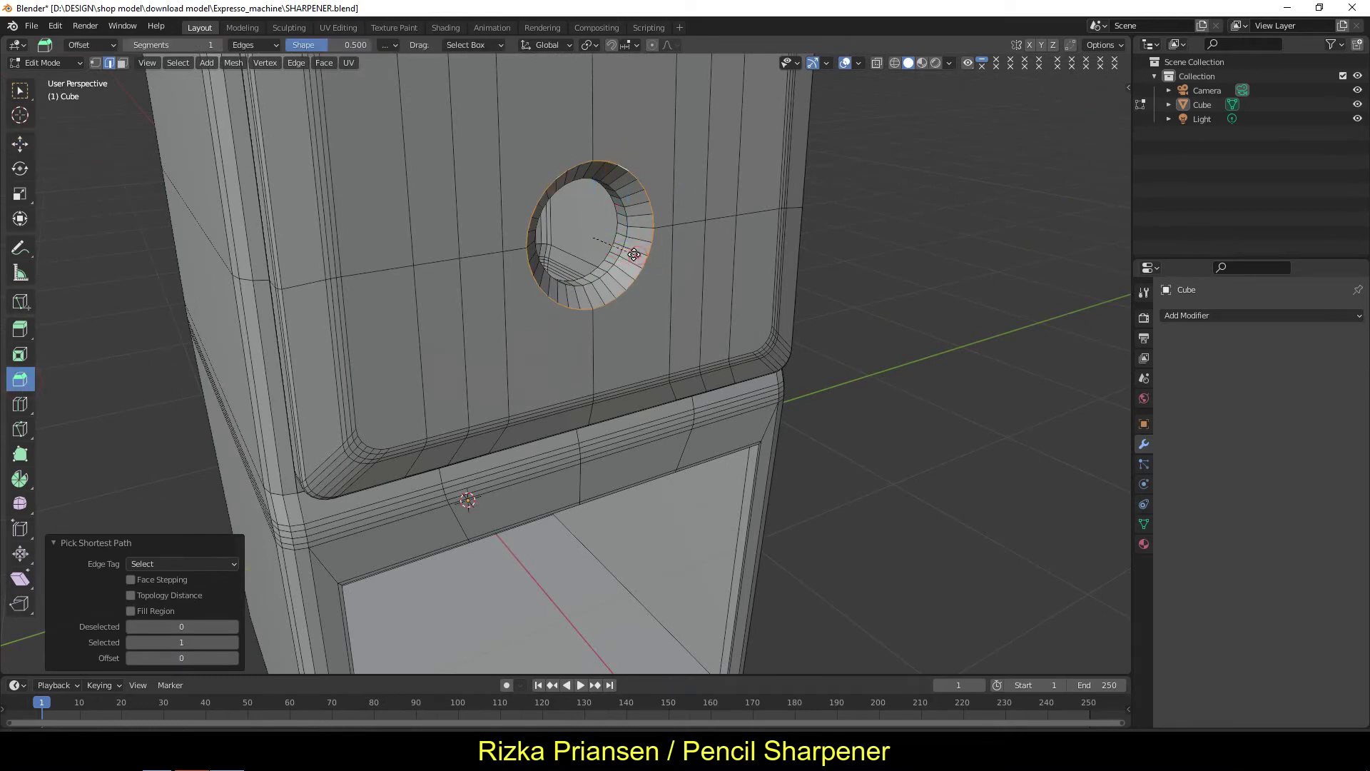
{"action": "left_click_drag", "start_coordinate": [639, 243], "coordinate": [629, 260]}
- Orbit so the sharpener faces left and select the top-front edge strip
{"action": "mouse_move", "coordinate": [628, 260]}
{"action": "middle_mouse_down"}
{"action": "mouse_move", "coordinate": [500, 299]}
{"action": "mouse_move", "coordinate": [853, 261]}
{"action": "middle_mouse_up"}
{"action": "left_click", "coordinate": [19, 143]}
{"action": "scroll", "coordinate": [719, 289], "scroll_direction": "down", "scroll_amount": 5}
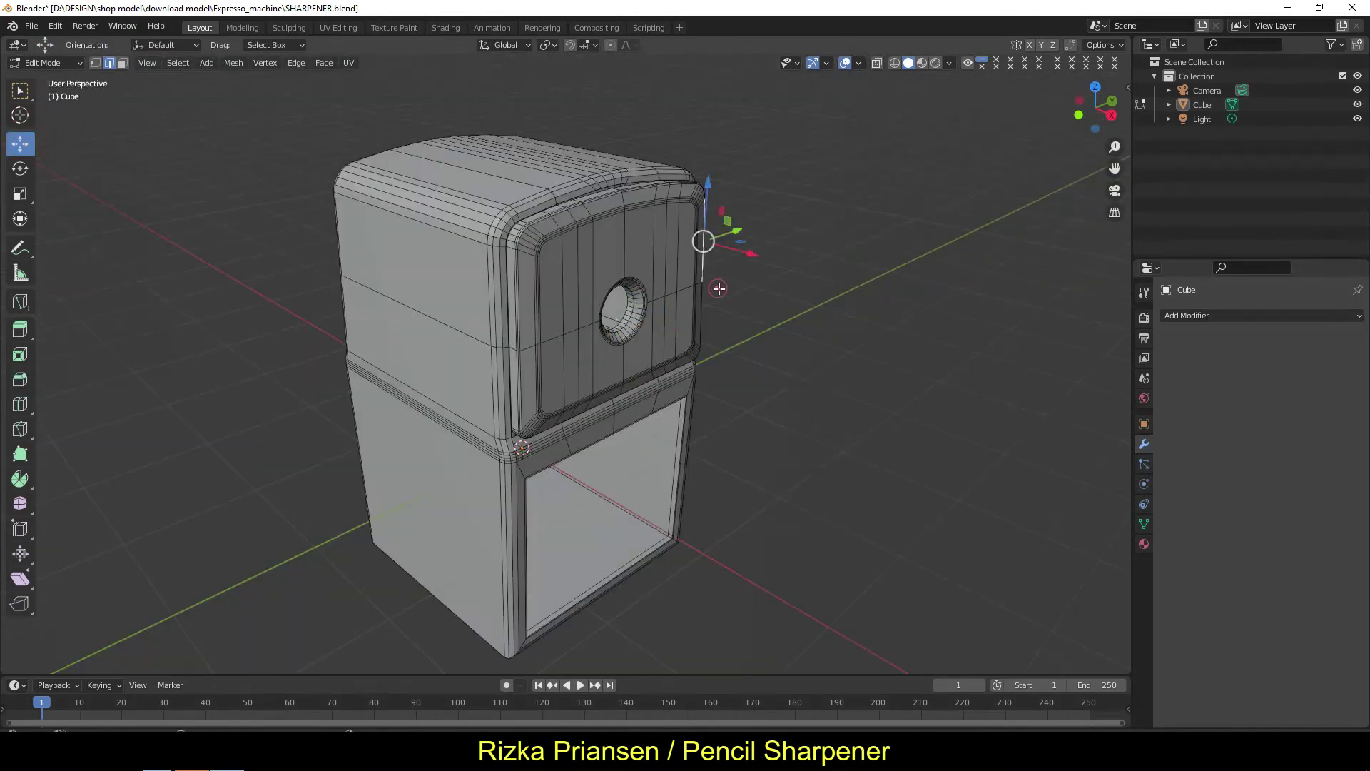
{"action": "mouse_move", "coordinate": [538, 292]}
{"action": "middle_mouse_down"}
{"action": "mouse_move", "coordinate": [587, 324]}
{"action": "mouse_move", "coordinate": [563, 443]}
{"action": "mouse_move", "coordinate": [651, 246]}
{"action": "middle_mouse_up"}
{"action": "middle_click_drag", "start_coordinate": [800, 301], "coordinate": [578, 307]}
{"action": "left_click", "coordinate": [518, 254], "text": "alt"}
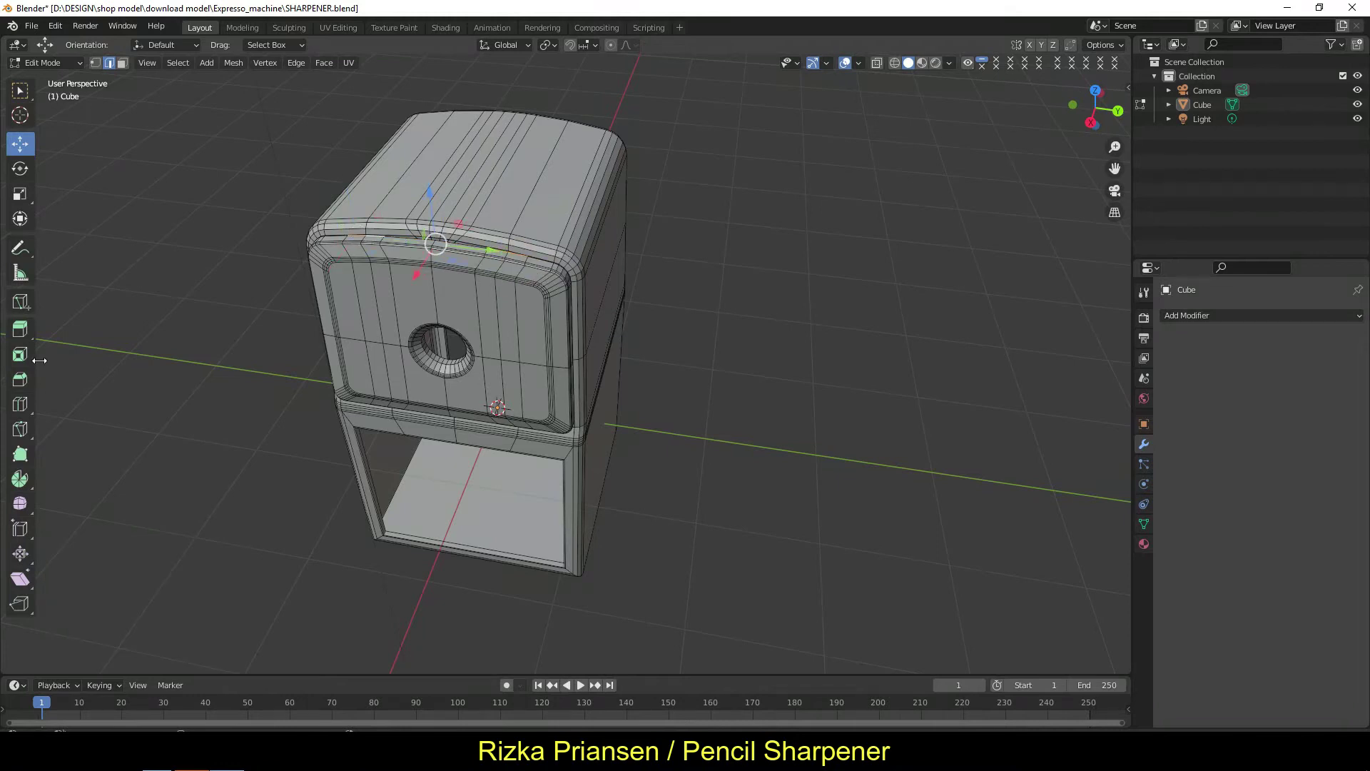
- Extrude the two post faces 0.212 m upward from the top-front edge
{"action": "left_click", "coordinate": [20, 329]}
{"action": "left_click_drag", "start_coordinate": [433, 214], "coordinate": [431, 170]}
{"action": "right_click", "coordinate": [433, 171]}
{"action": "scroll", "coordinate": [400, 214], "scroll_direction": "up", "scroll_amount": 1}
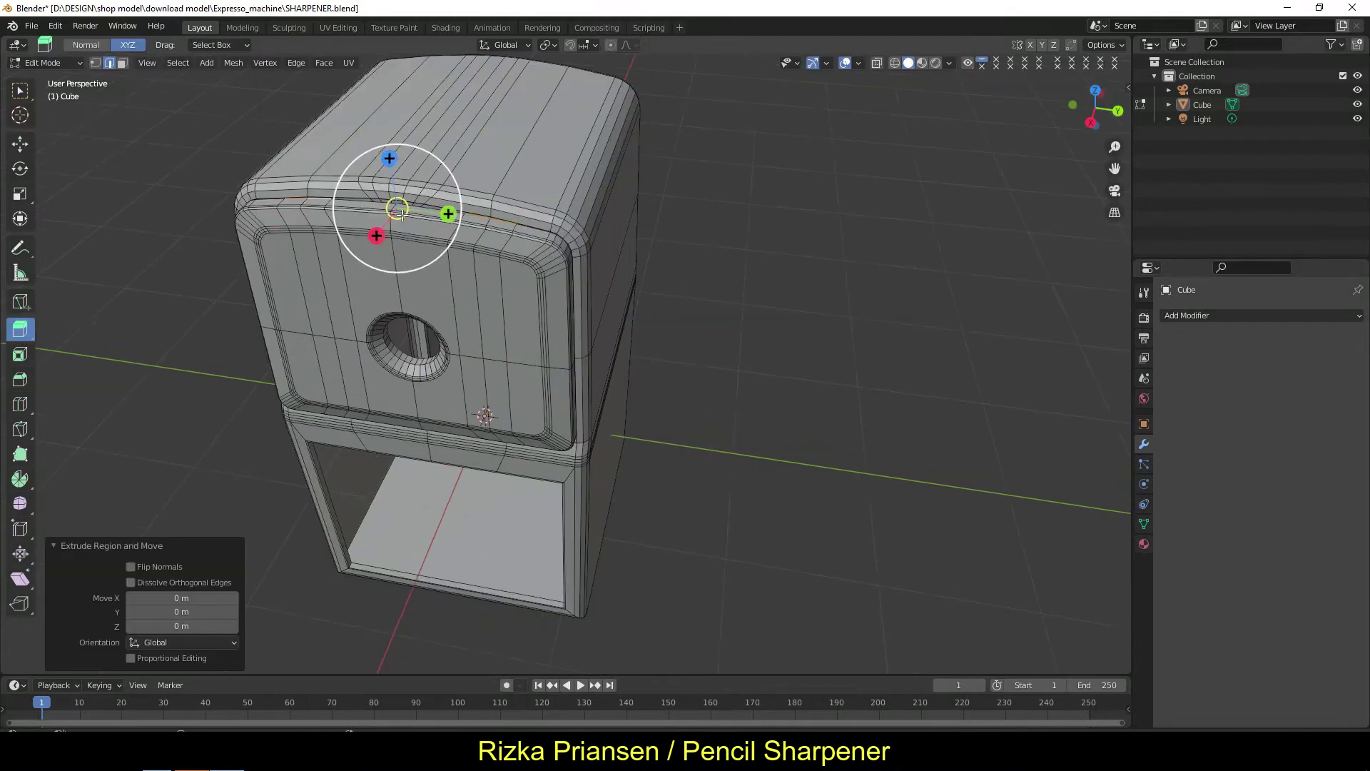
{"action": "left_click", "coordinate": [316, 203]}
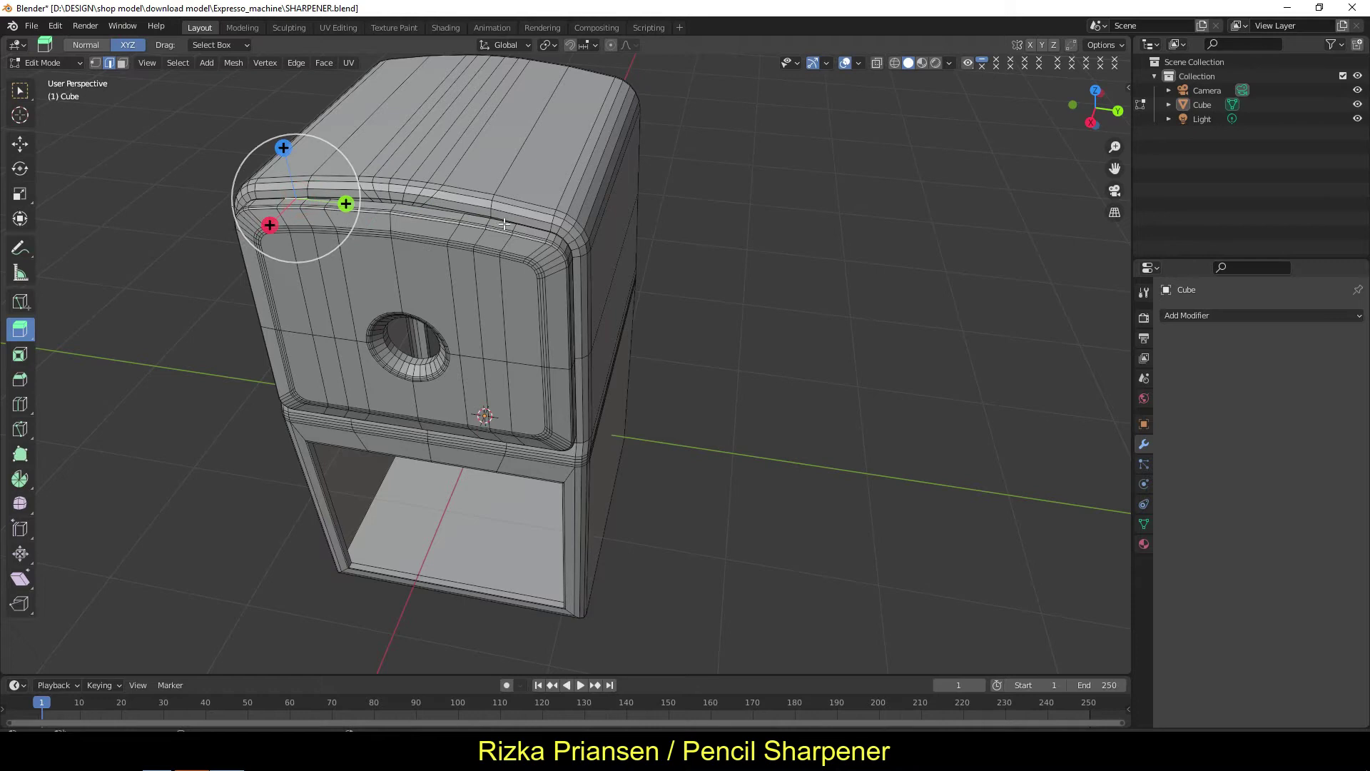
{"action": "left_click_drag", "start_coordinate": [392, 160], "coordinate": [394, 132]}
- Check the posts and add a new 2 m cube to the mesh
{"action": "middle_click_drag", "start_coordinate": [422, 286], "coordinate": [448, 302]}
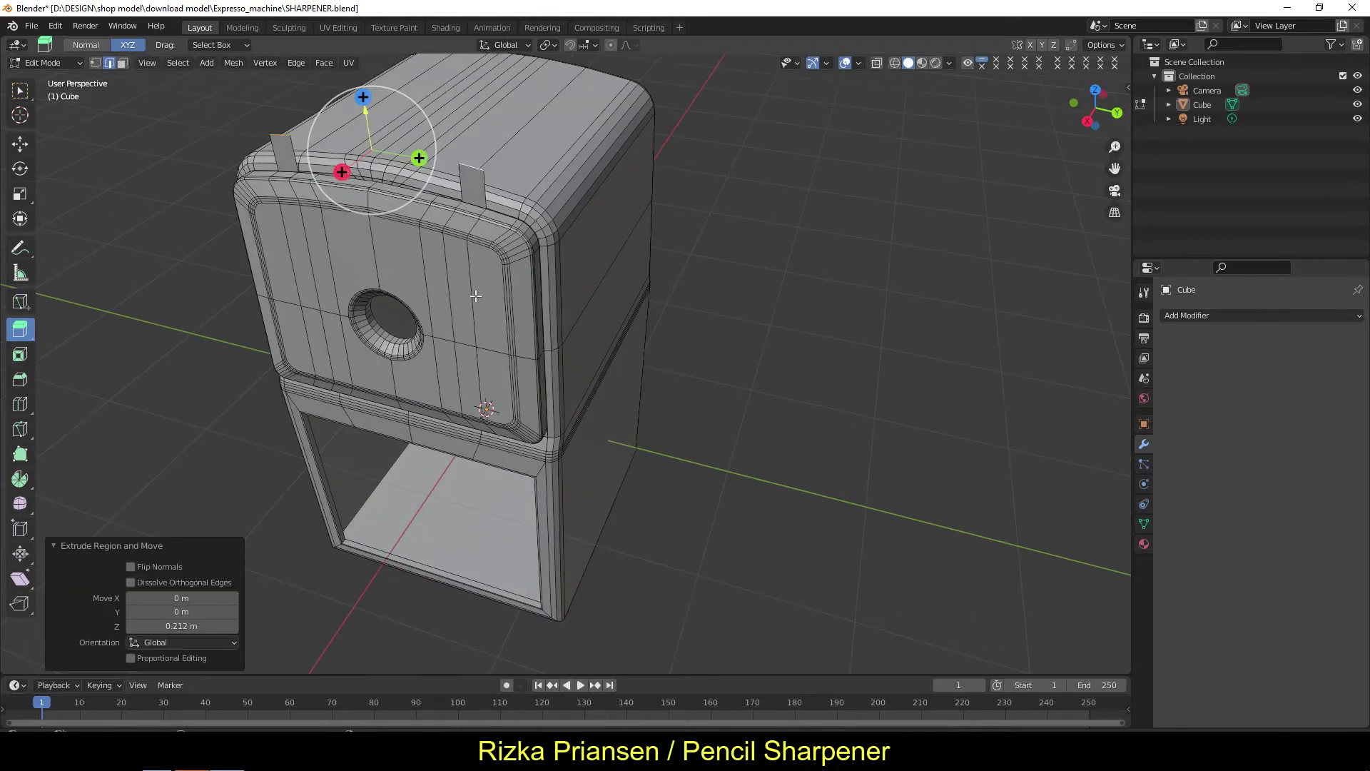
{"action": "left_click", "coordinate": [276, 133]}
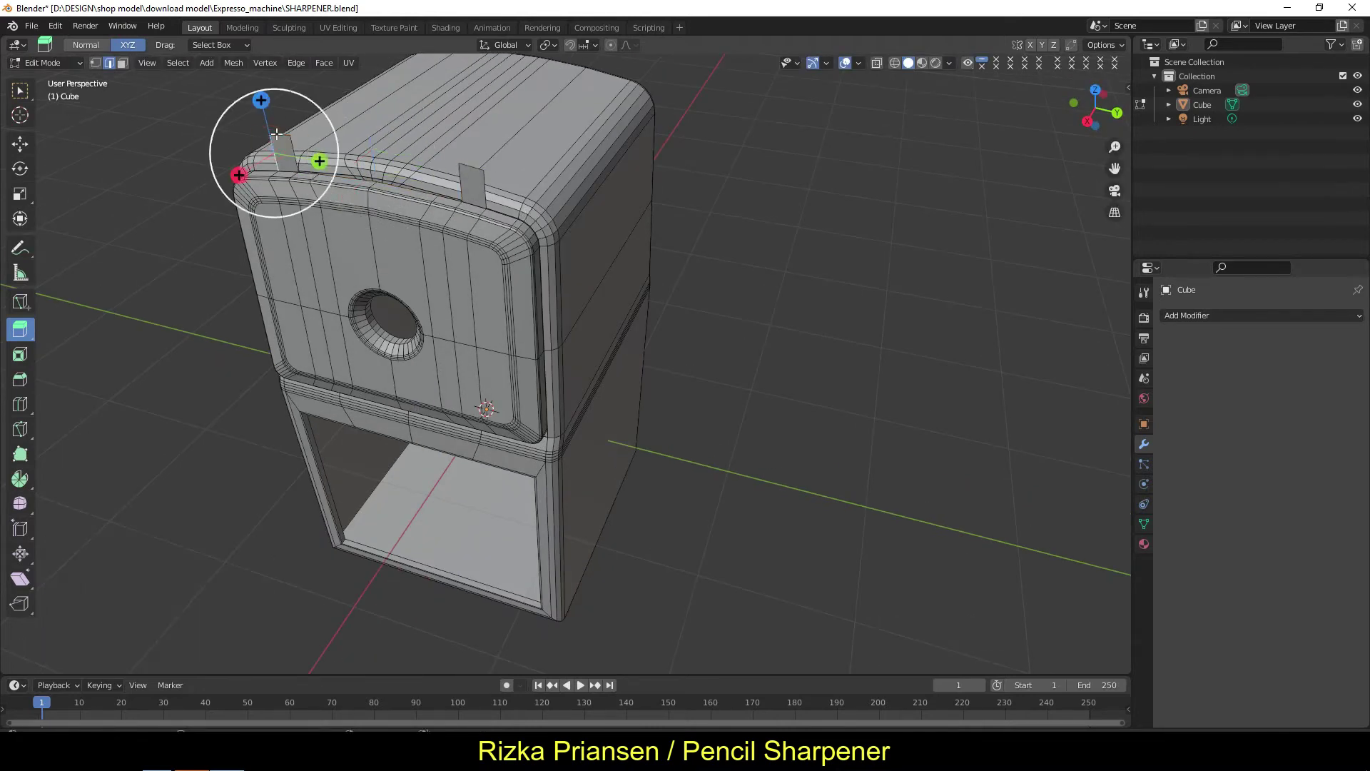
{"action": "left_click", "coordinate": [353, 192]}
{"action": "key", "text": "shift+a"}
{"action": "left_click", "coordinate": [353, 191]}
{"action": "left_click", "coordinate": [233, 63]}
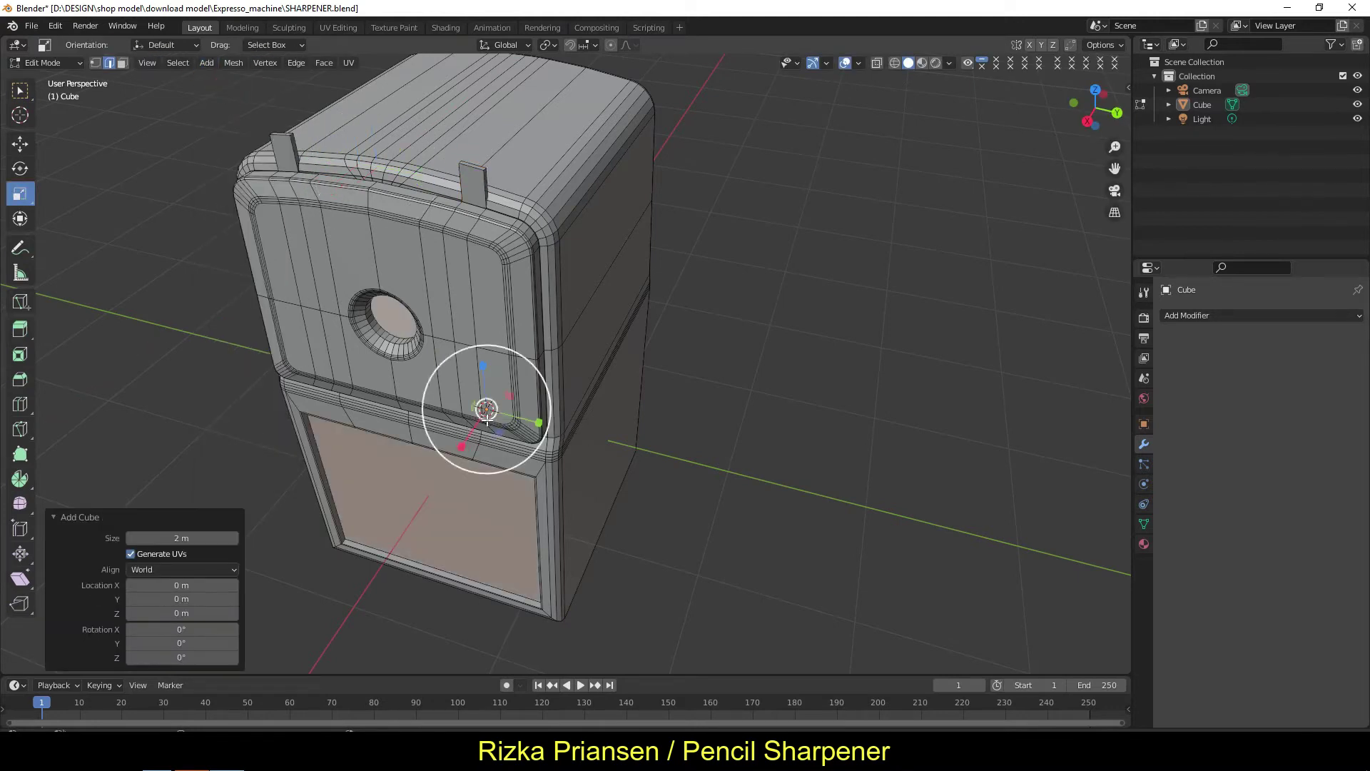
- Raise the new cube, flatten it to about a quarter height, and set it on top
{"action": "left_click", "coordinate": [19, 144]}
{"action": "left_click_drag", "start_coordinate": [388, 492], "coordinate": [19, 247]}
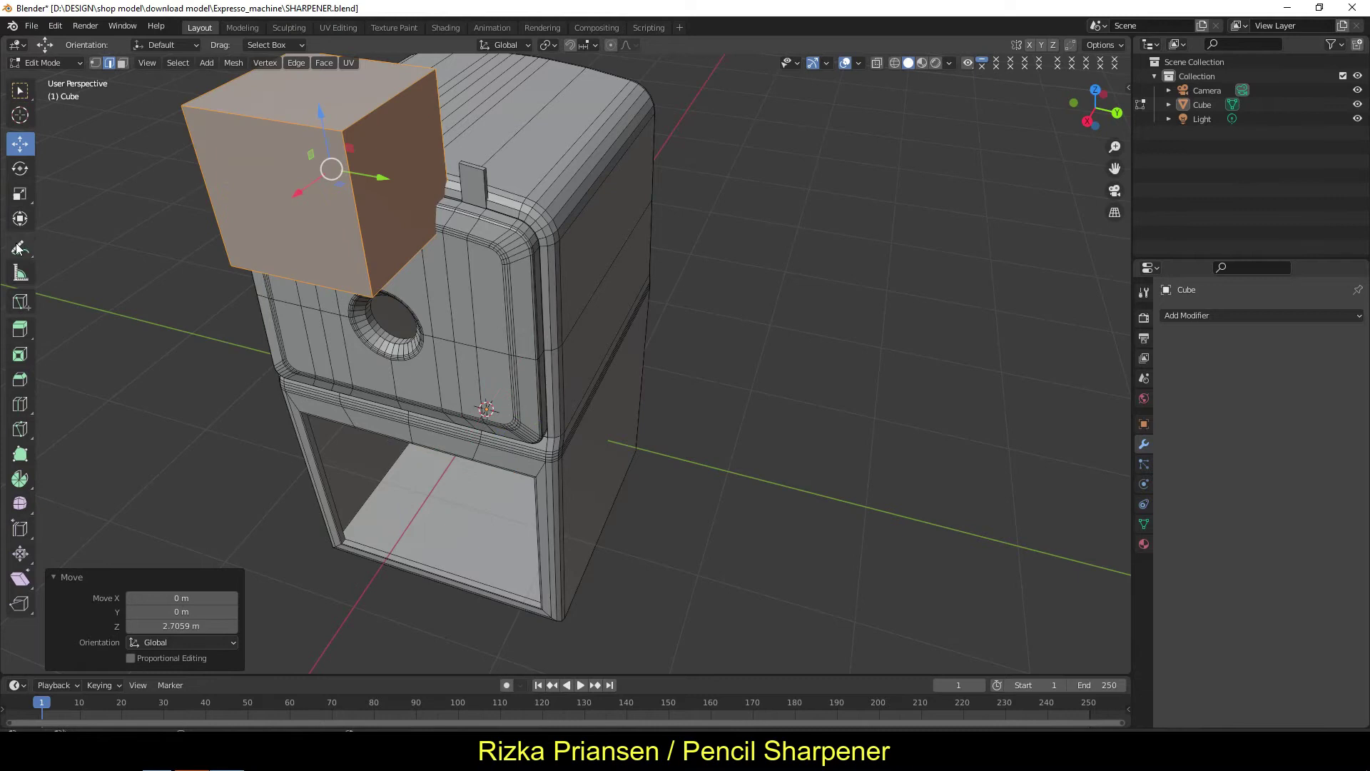
{"action": "key", "text": "s"}
{"action": "key", "text": "z"}
{"action": "left_click", "coordinate": [285, 136]}
{"action": "key", "text": "g"}
{"action": "left_click", "coordinate": [494, 199]}
- Narrow the block to about 0.41 width and shift it sideways about 0.09 m
{"action": "key", "text": "Tab"}
{"action": "left_click", "coordinate": [19, 193]}
{"action": "middle_click_drag", "start_coordinate": [457, 214], "coordinate": [393, 215]}
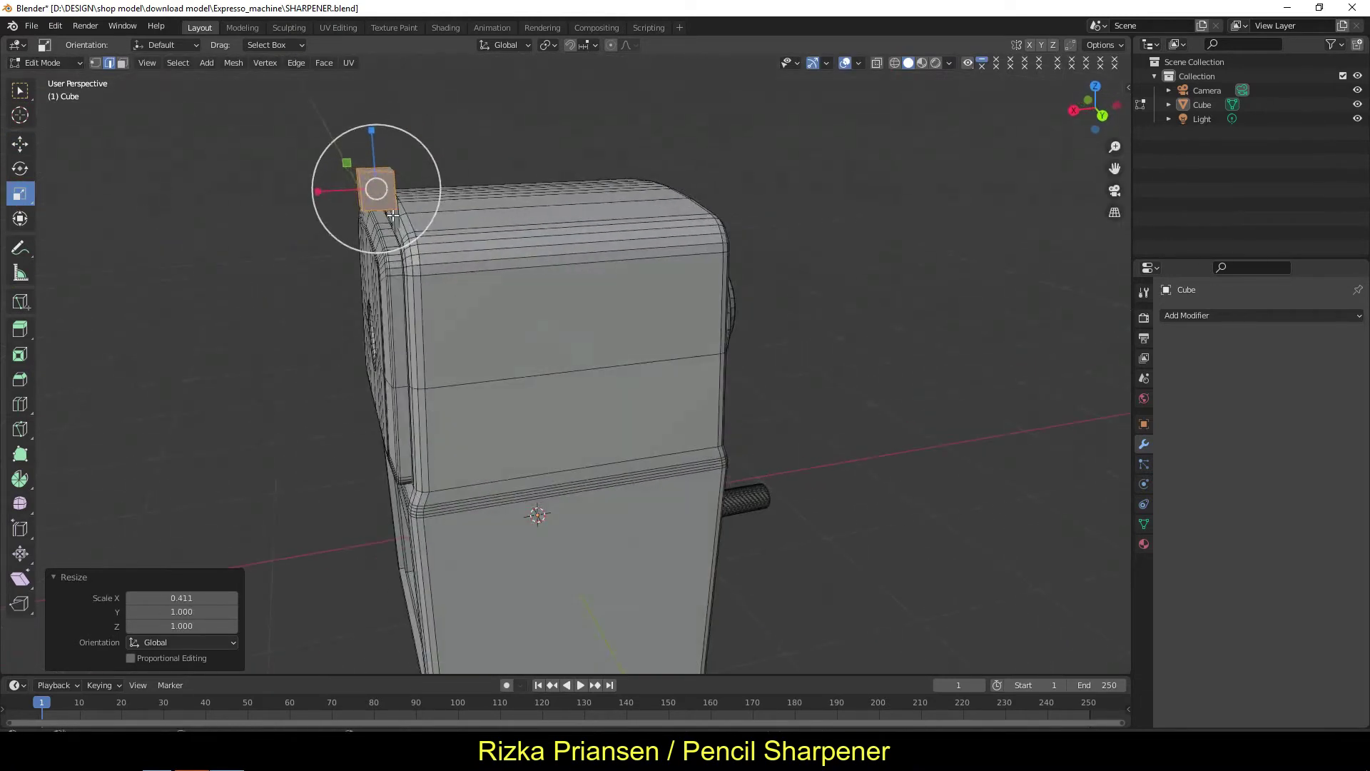
{"action": "left_click", "coordinate": [19, 143]}
{"action": "left_click_drag", "start_coordinate": [336, 191], "coordinate": [324, 192]}
{"action": "middle_click_drag", "start_coordinate": [357, 215], "coordinate": [299, 142]}
{"action": "left_click", "coordinate": [147, 63]}
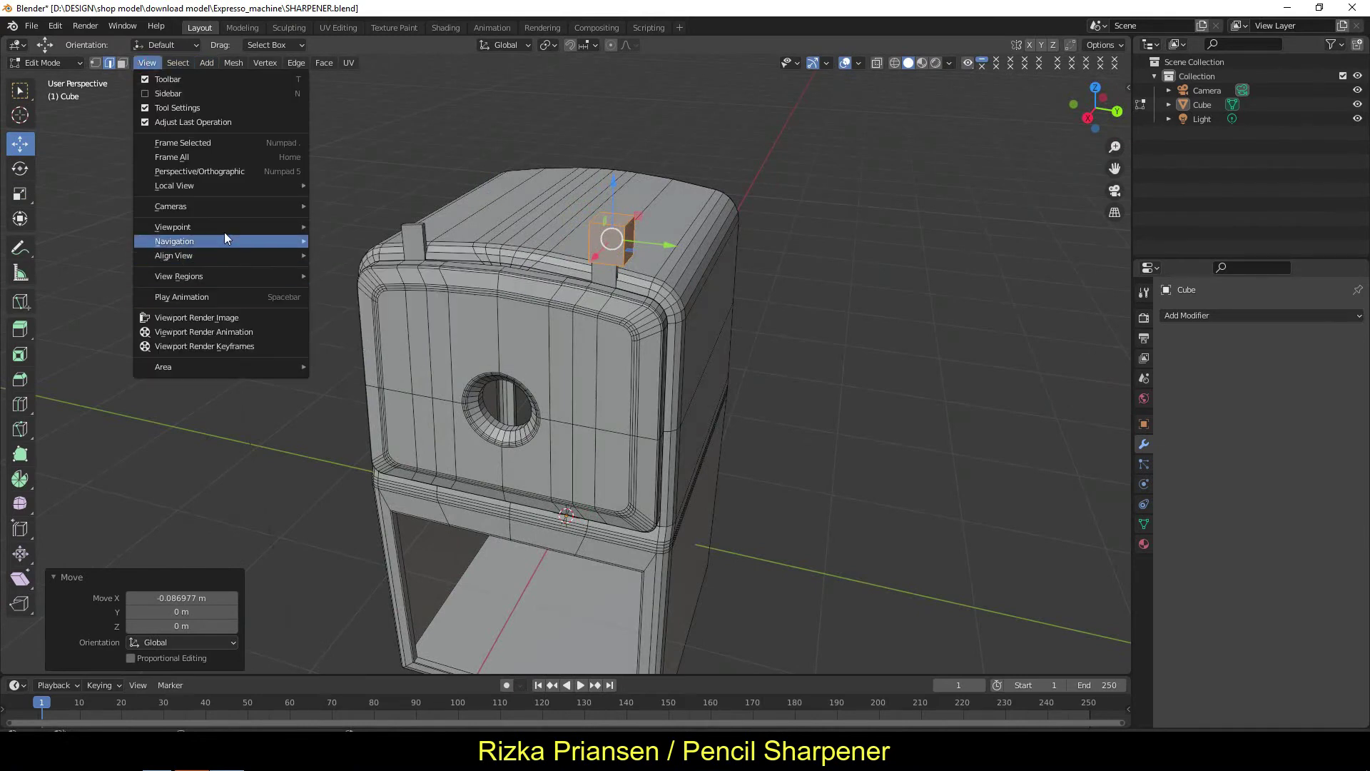
{"action": "left_click", "coordinate": [336, 320]}
{"action": "scroll", "coordinate": [531, 345], "scroll_direction": "up", "scroll_amount": 2}
- Scale the block along Y, narrowing its top face to 0.751
{"action": "key", "text": "s"}
{"action": "key", "text": "y"}
{"action": "key", "text": "Return"}
{"action": "mouse_move", "coordinate": [468, 177]}
{"action": "middle_mouse_down"}
{"action": "mouse_move", "coordinate": [399, 214]}
{"action": "mouse_move", "coordinate": [300, 236]}
{"action": "middle_mouse_up"}
{"action": "left_click", "coordinate": [123, 62]}
{"action": "key", "text": "s"}
{"action": "key", "text": "y"}
{"action": "key", "text": "Return"}
{"action": "scroll", "coordinate": [668, 306], "scroll_direction": "down", "scroll_amount": 2}
{"action": "mouse_move", "coordinate": [635, 361]}
{"action": "middle_mouse_down"}
{"action": "mouse_move", "coordinate": [499, 342]}
{"action": "mouse_move", "coordinate": [485, 353]}
{"action": "middle_mouse_up"}
- Bevel the cap block's edges by 0.03 m with 4 segments
{"action": "key", "text": "2"}
{"action": "left_click", "coordinate": [484, 353], "text": "ctrl"}
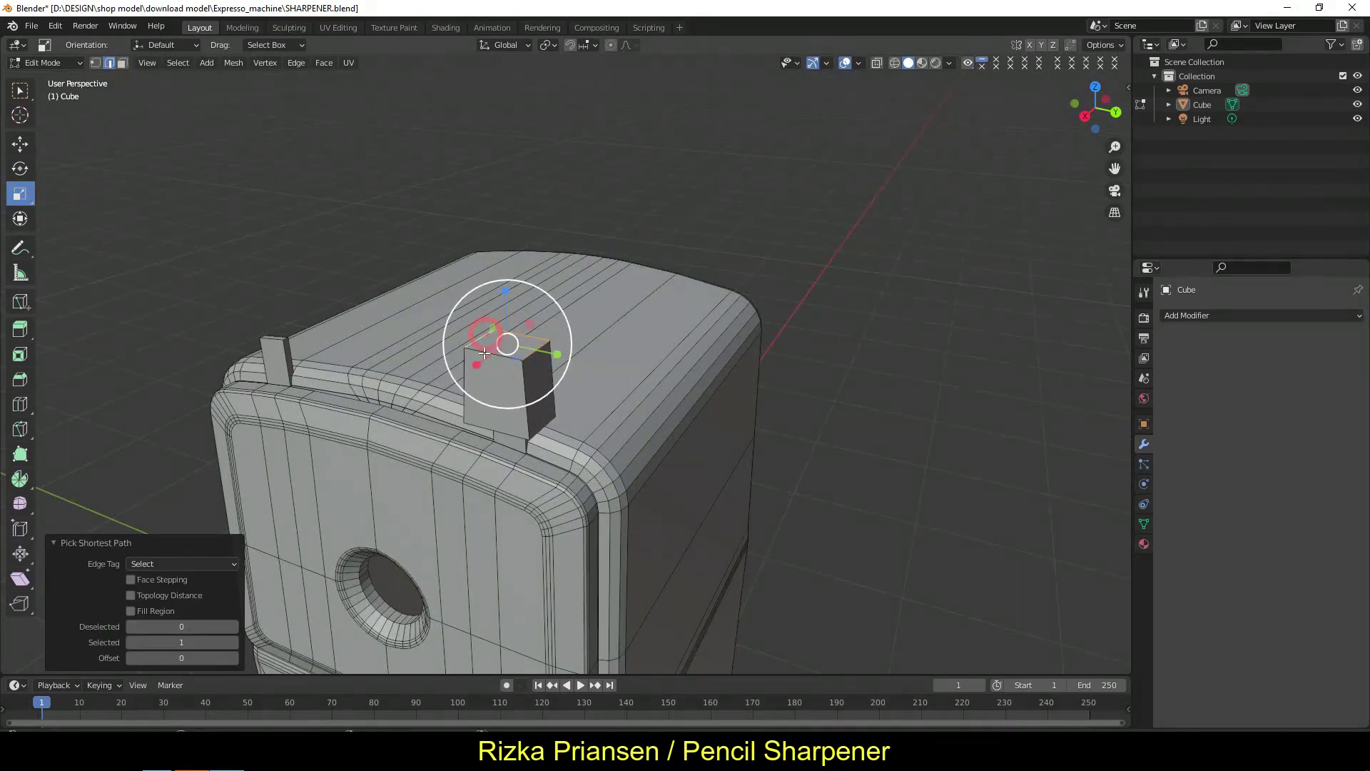
{"action": "mouse_move", "coordinate": [479, 416]}
{"action": "middle_mouse_down"}
{"action": "mouse_move", "coordinate": [279, 309]}
{"action": "mouse_move", "coordinate": [688, 199]}
{"action": "mouse_move", "coordinate": [490, 397]}
{"action": "mouse_move", "coordinate": [612, 245]}
{"action": "middle_mouse_up"}
{"action": "key", "text": "s"}
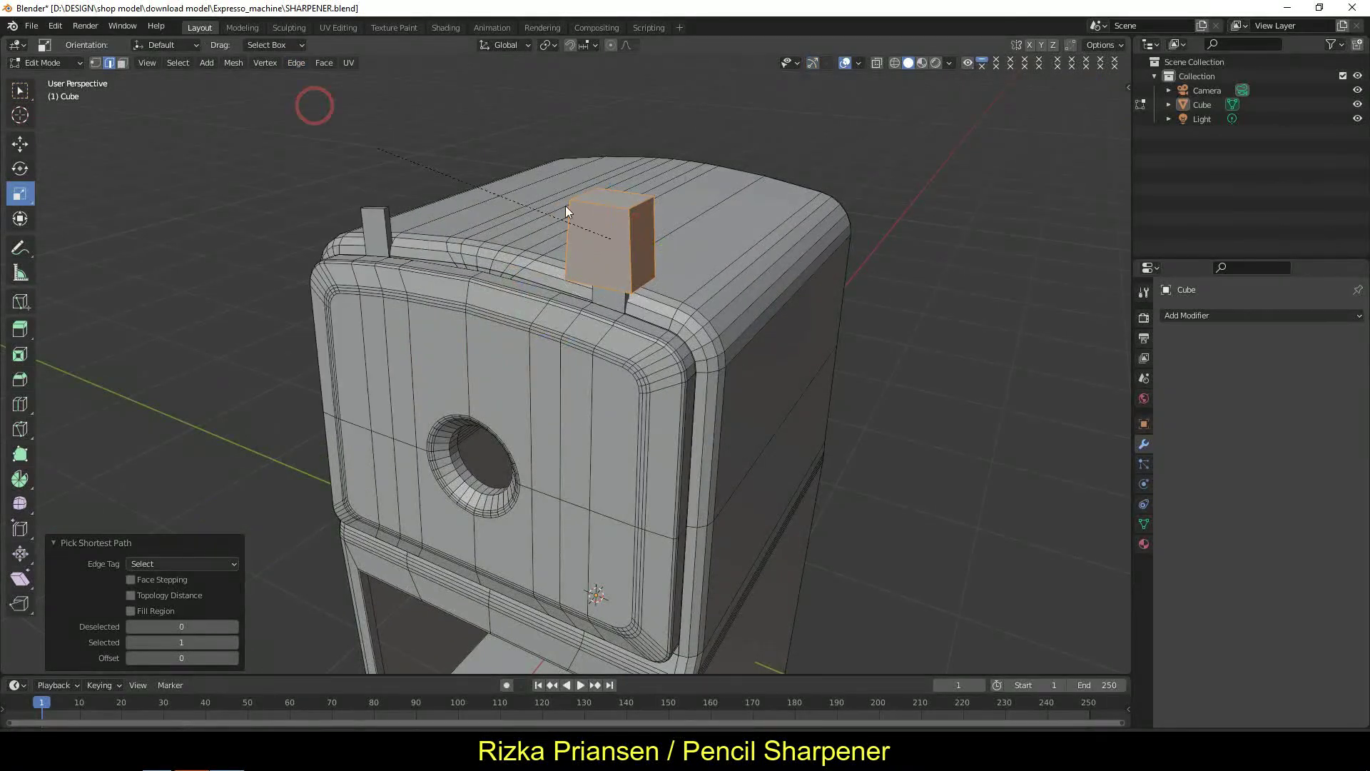
{"action": "left_click", "coordinate": [566, 211]}
{"action": "middle_click_drag", "start_coordinate": [559, 314], "coordinate": [428, 214]}
- Select the whole cap block by growing the selection from its front face
{"action": "left_click", "coordinate": [20, 144]}
{"action": "left_click", "coordinate": [371, 154]}
{"action": "key", "text": "3"}
{"action": "left_click", "coordinate": [585, 285]}
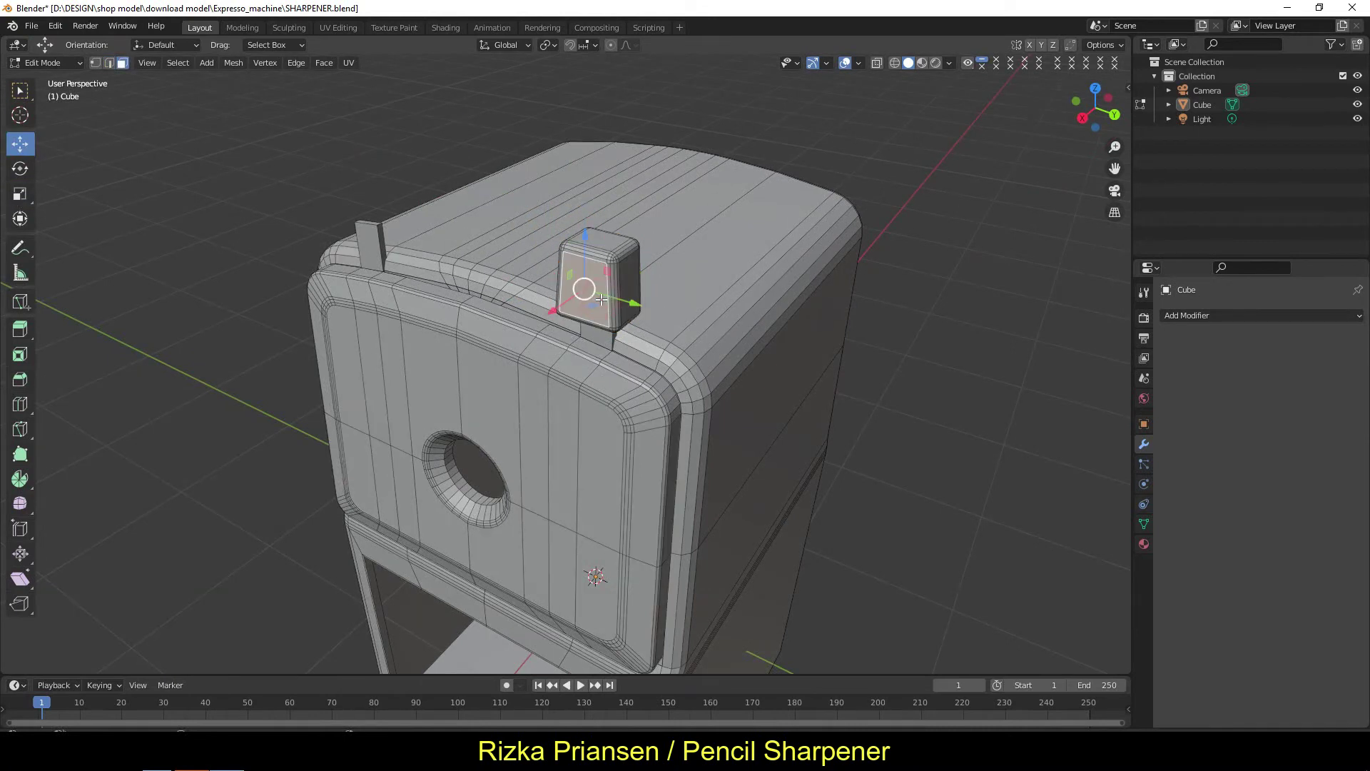
{"action": "left_click", "coordinate": [178, 63]}
{"action": "left_click", "coordinate": [177, 63]}
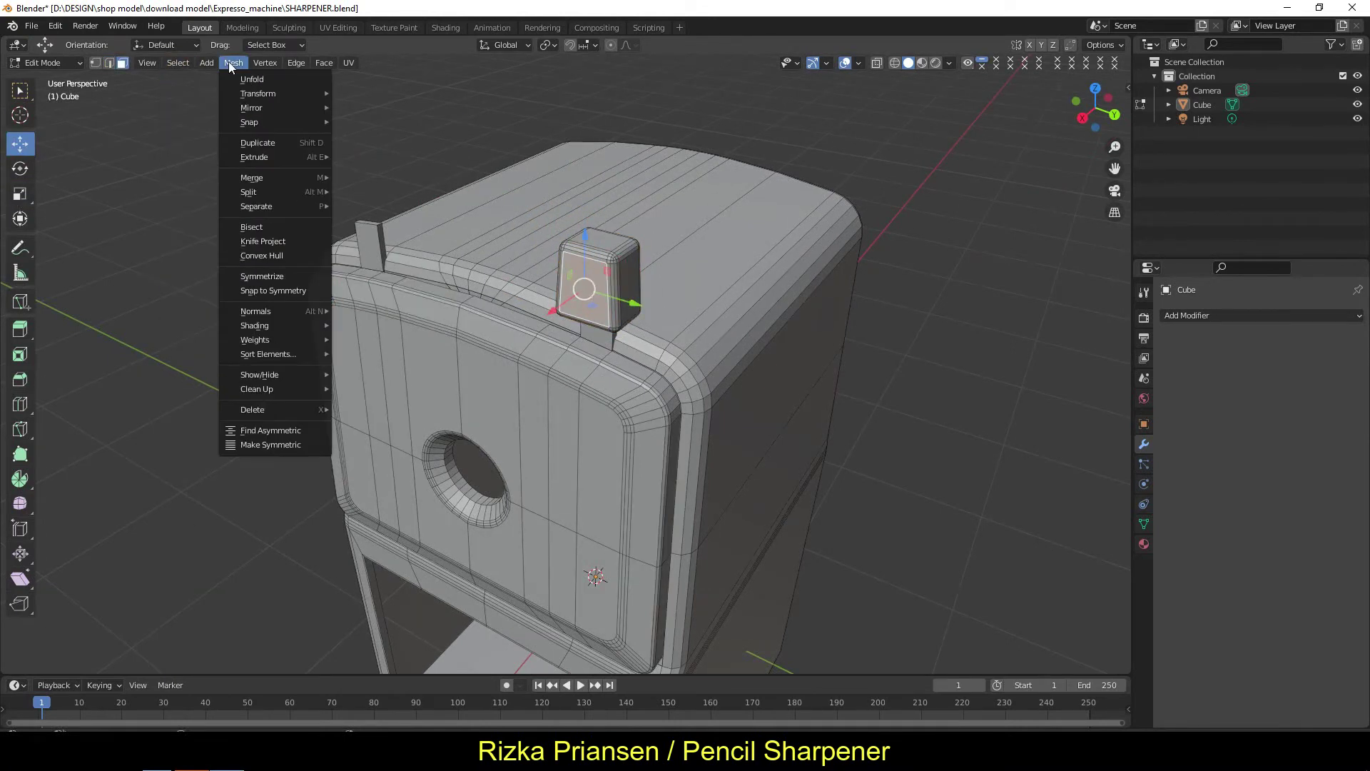
{"action": "key", "text": "ctrl+KP_Add"}
{"action": "mouse_move", "coordinate": [628, 307]}
{"action": "middle_mouse_down"}
{"action": "mouse_move", "coordinate": [576, 290]}
{"action": "mouse_move", "coordinate": [428, 335]}
{"action": "middle_mouse_up"}
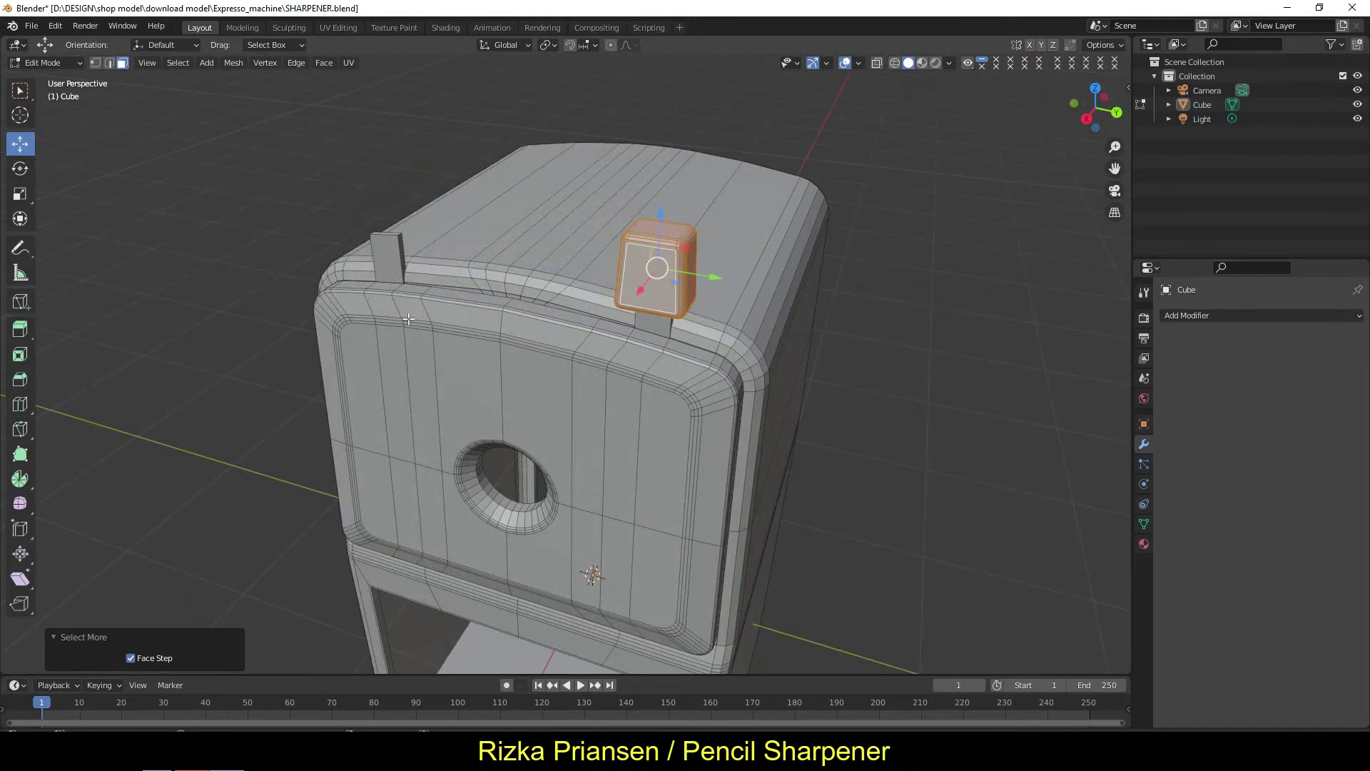
- Duplicate the cap and move the copy 1.13 m across onto the left post
{"action": "key", "text": "shift+d"}
{"action": "left_click", "coordinate": [157, 300]}
{"action": "type", "text": "0"}
{"action": "key", "text": "Return"}
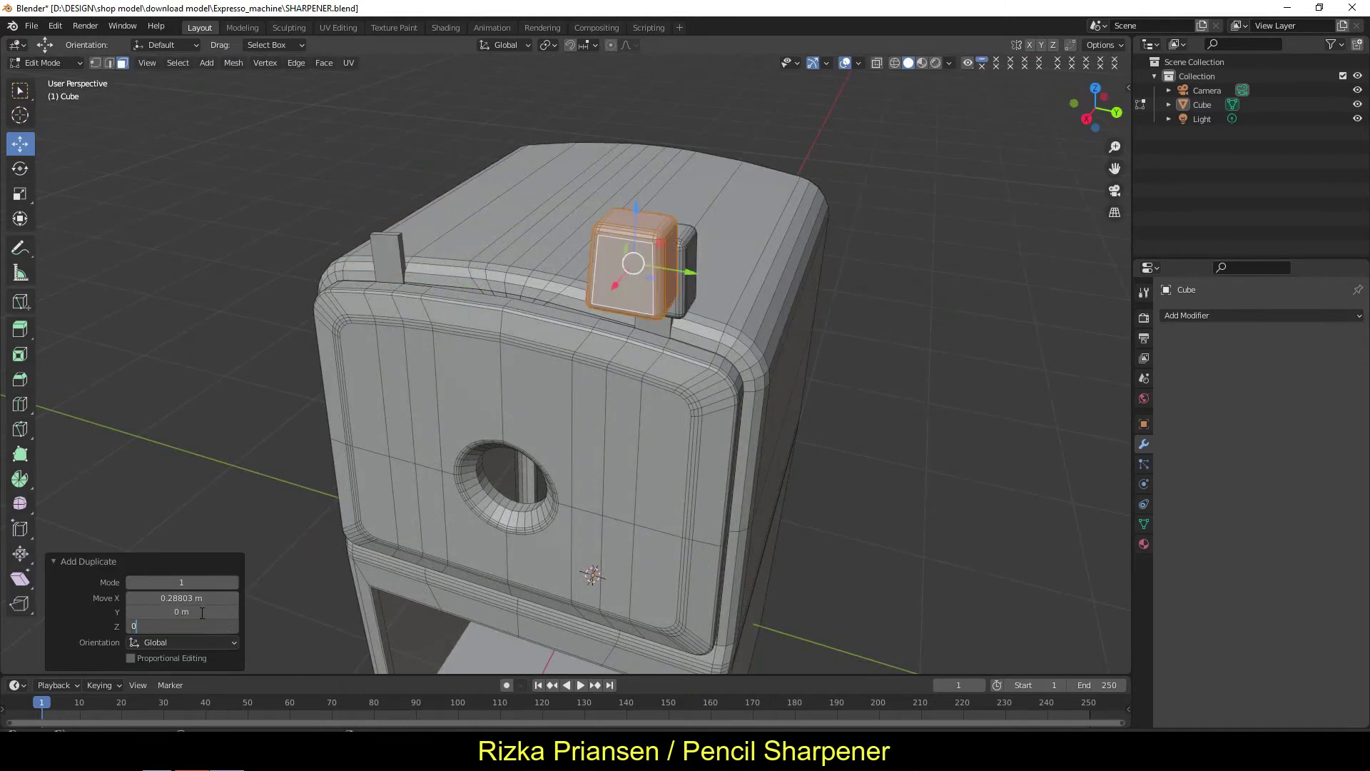
{"action": "key", "text": "Return"}
{"action": "left_click_drag", "start_coordinate": [199, 598], "coordinate": [164, 611]}
{"action": "middle_click_drag", "start_coordinate": [233, 618], "coordinate": [174, 263]}
- Fill the lower opening by bridging its two edge loops into a flat panel
{"action": "left_click", "coordinate": [173, 262]}
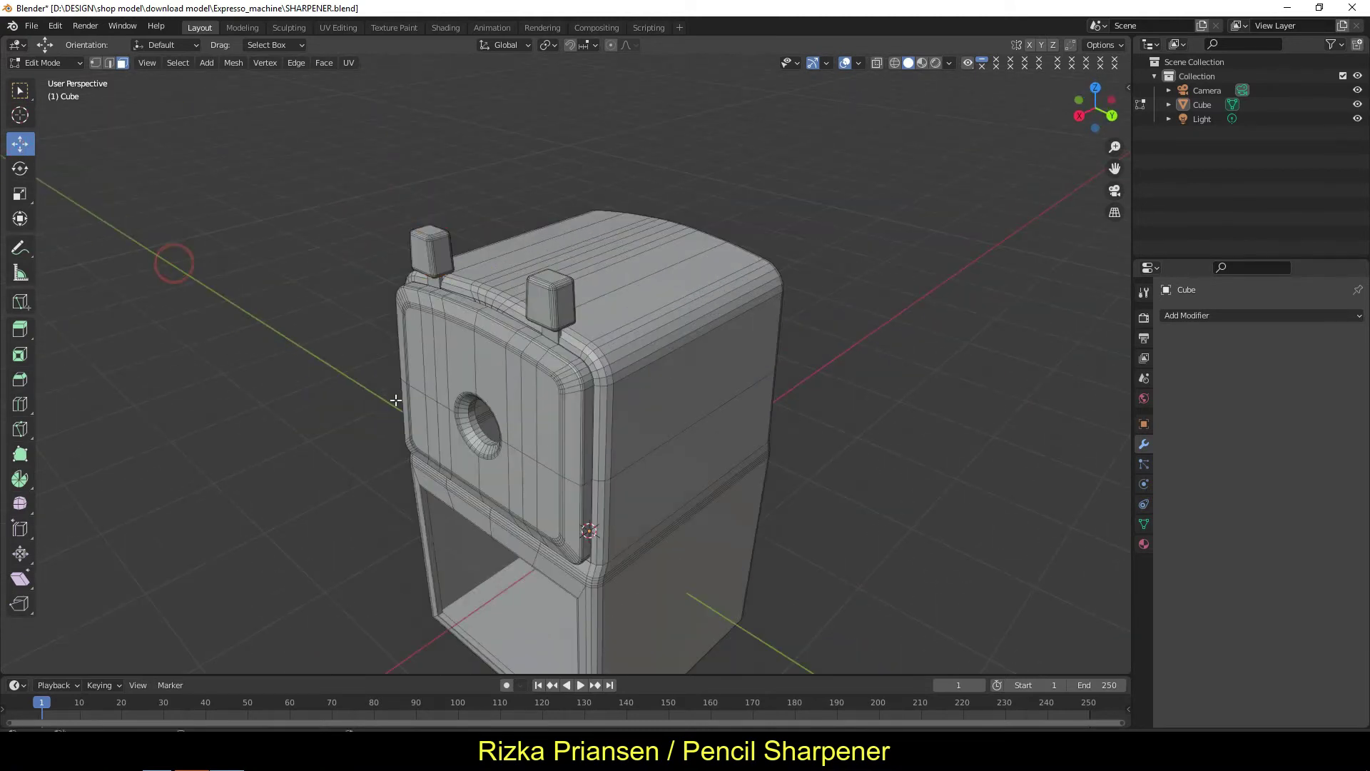
{"action": "middle_click_drag", "start_coordinate": [396, 401], "coordinate": [505, 279]}
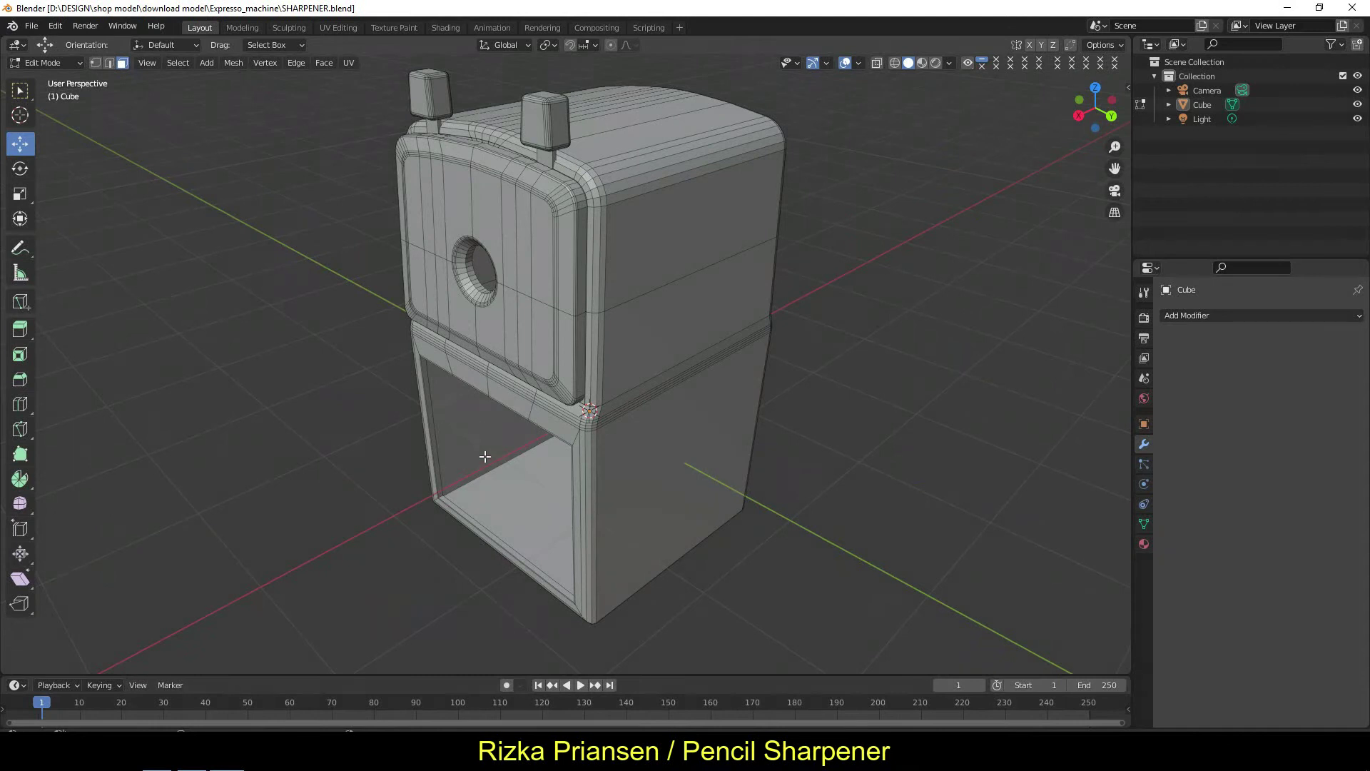
{"action": "middle_click_drag", "start_coordinate": [485, 456], "coordinate": [500, 428]}
{"action": "key", "text": "2"}
{"action": "left_click", "coordinate": [411, 369], "text": "alt"}
{"action": "middle_click_drag", "start_coordinate": [411, 370], "coordinate": [653, 386]}
{"action": "left_click", "coordinate": [653, 386], "text": "alt+shift"}
{"action": "left_click", "coordinate": [296, 62]}
{"action": "left_click", "coordinate": [297, 95]}
{"action": "middle_click_drag", "start_coordinate": [457, 414], "coordinate": [478, 424]}
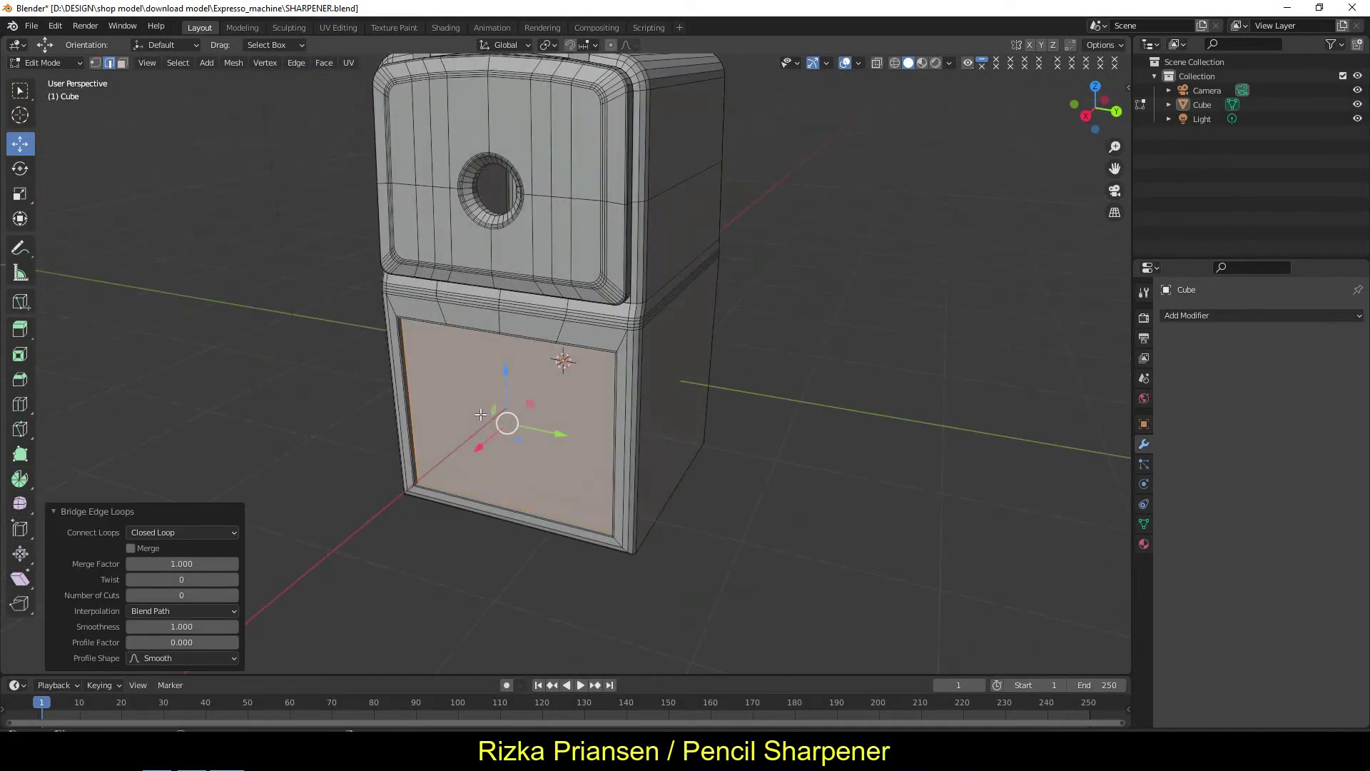
- Push the panel about 0.306 m outward along X and add a vertical loop cut
{"action": "key", "text": "3"}
{"action": "left_click_drag", "start_coordinate": [477, 447], "coordinate": [421, 471]}
{"action": "mouse_move", "coordinate": [421, 471]}
{"action": "middle_mouse_down"}
{"action": "mouse_move", "coordinate": [477, 413]}
{"action": "mouse_move", "coordinate": [485, 371]}
{"action": "middle_mouse_up"}
{"action": "left_click", "coordinate": [20, 404]}
{"action": "left_click", "coordinate": [485, 361]}
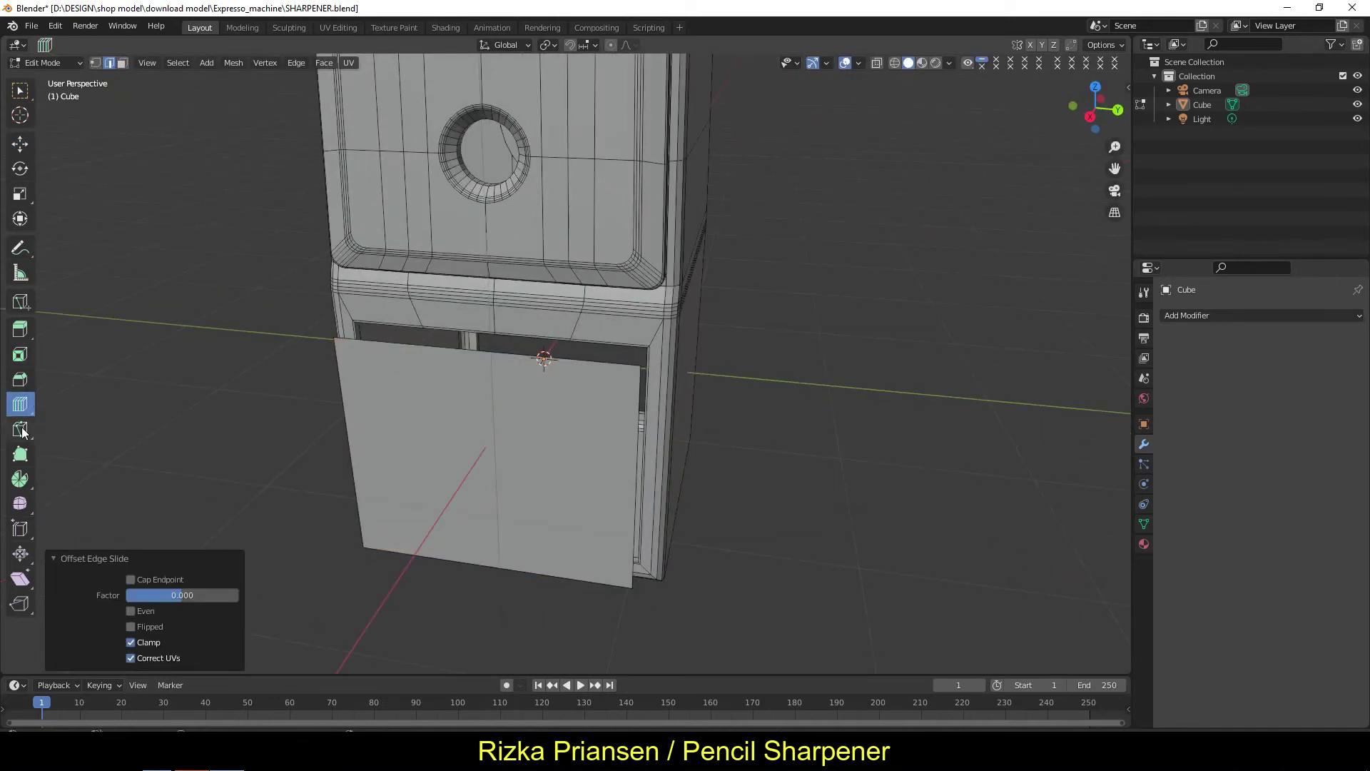
{"action": "left_click", "coordinate": [55, 26]}
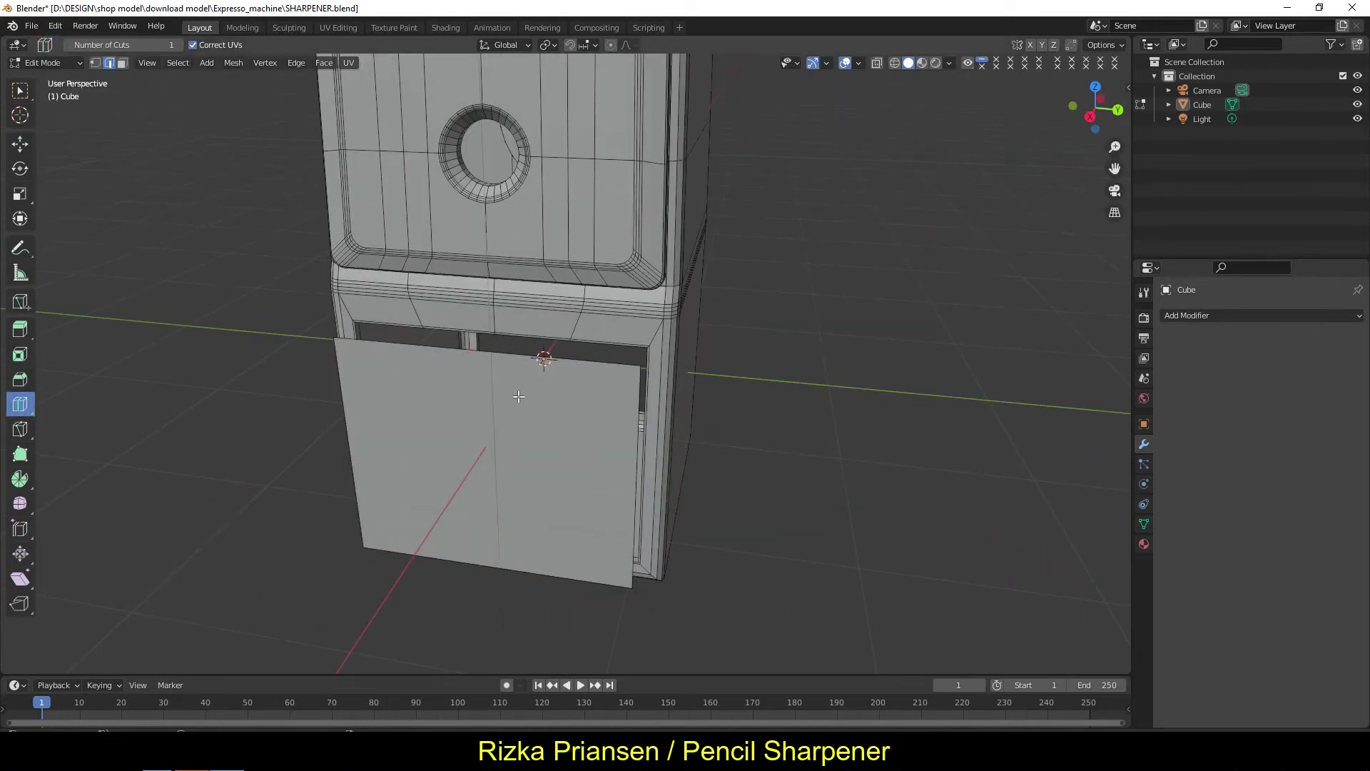
- Select the lower door panel's strip of faces and nudge them slightly along X
{"action": "mouse_move", "coordinate": [598, 412]}
{"action": "middle_mouse_down"}
{"action": "mouse_move", "coordinate": [500, 399]}
{"action": "mouse_move", "coordinate": [413, 489]}
{"action": "middle_mouse_up"}
{"action": "key", "text": "3"}
{"action": "left_click", "coordinate": [20, 143]}
{"action": "left_click", "coordinate": [435, 429]}
{"action": "left_click", "coordinate": [517, 457], "text": "ctrl"}
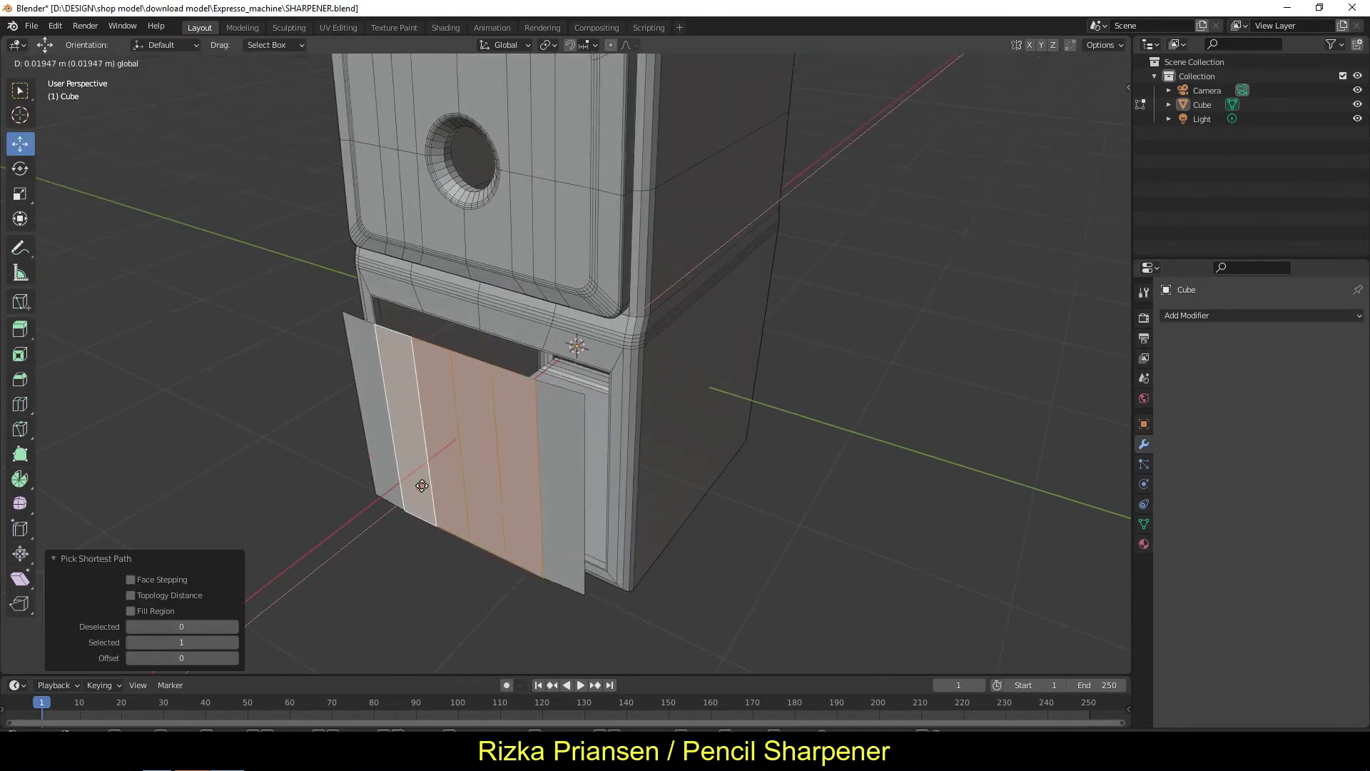
{"action": "left_click_drag", "start_coordinate": [428, 496], "coordinate": [446, 485]}
- Select the door's outer edge loop using loop selection
{"action": "left_click", "coordinate": [108, 63]}
{"action": "left_click", "coordinate": [534, 374]}
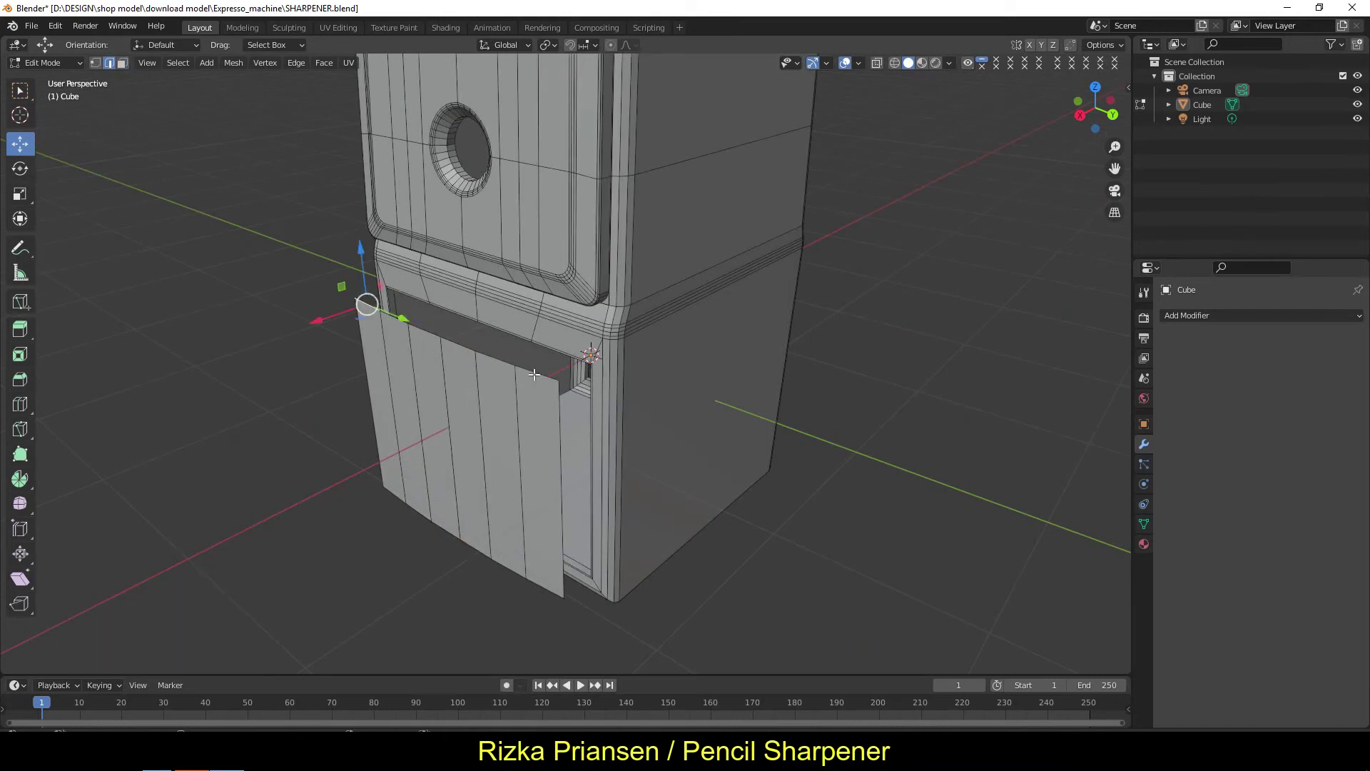
{"action": "left_click", "coordinate": [178, 63]}
{"action": "left_click", "coordinate": [500, 279]}
{"action": "left_click", "coordinate": [387, 492], "text": "ctrl"}
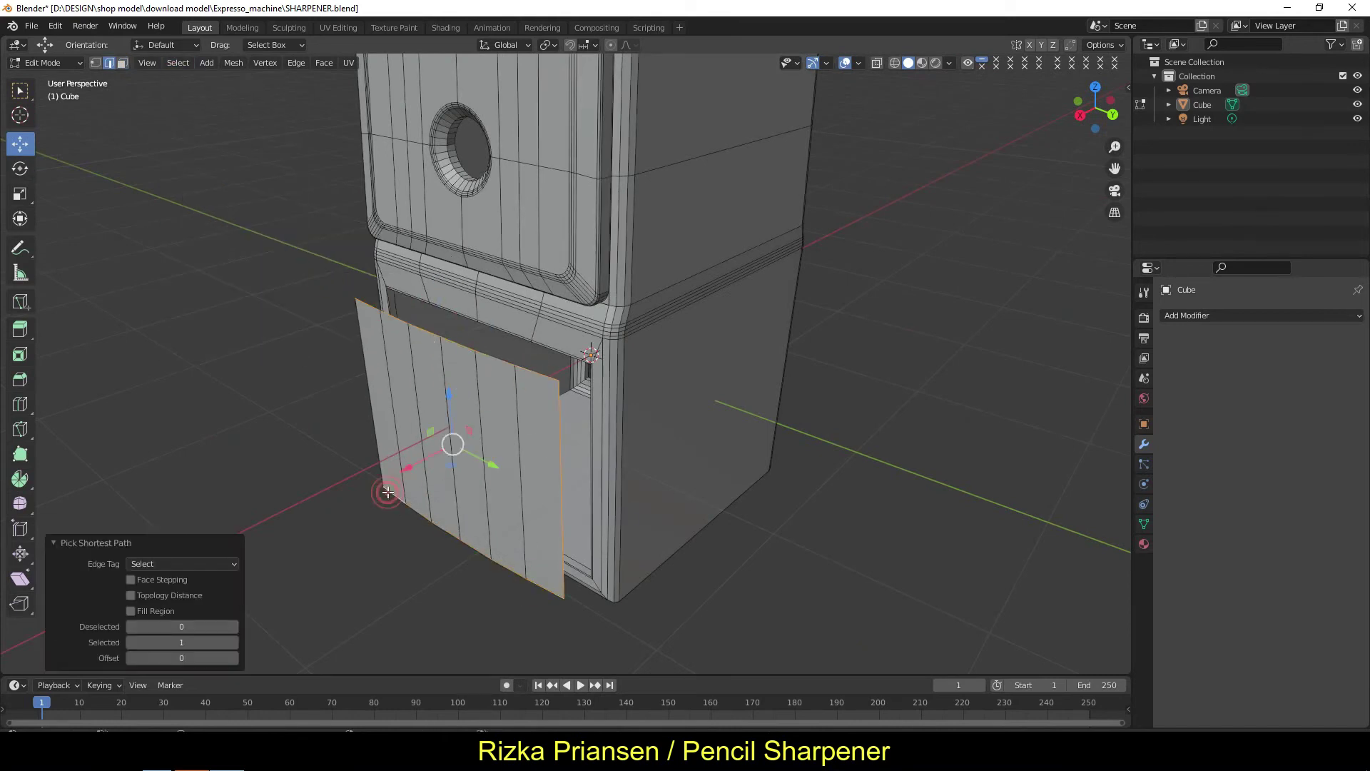
- Extrude the outer loop back along X into the body, then push it further along X
{"action": "key", "text": "e"}
{"action": "key", "text": "x"}
{"action": "left_click", "coordinate": [614, 385]}
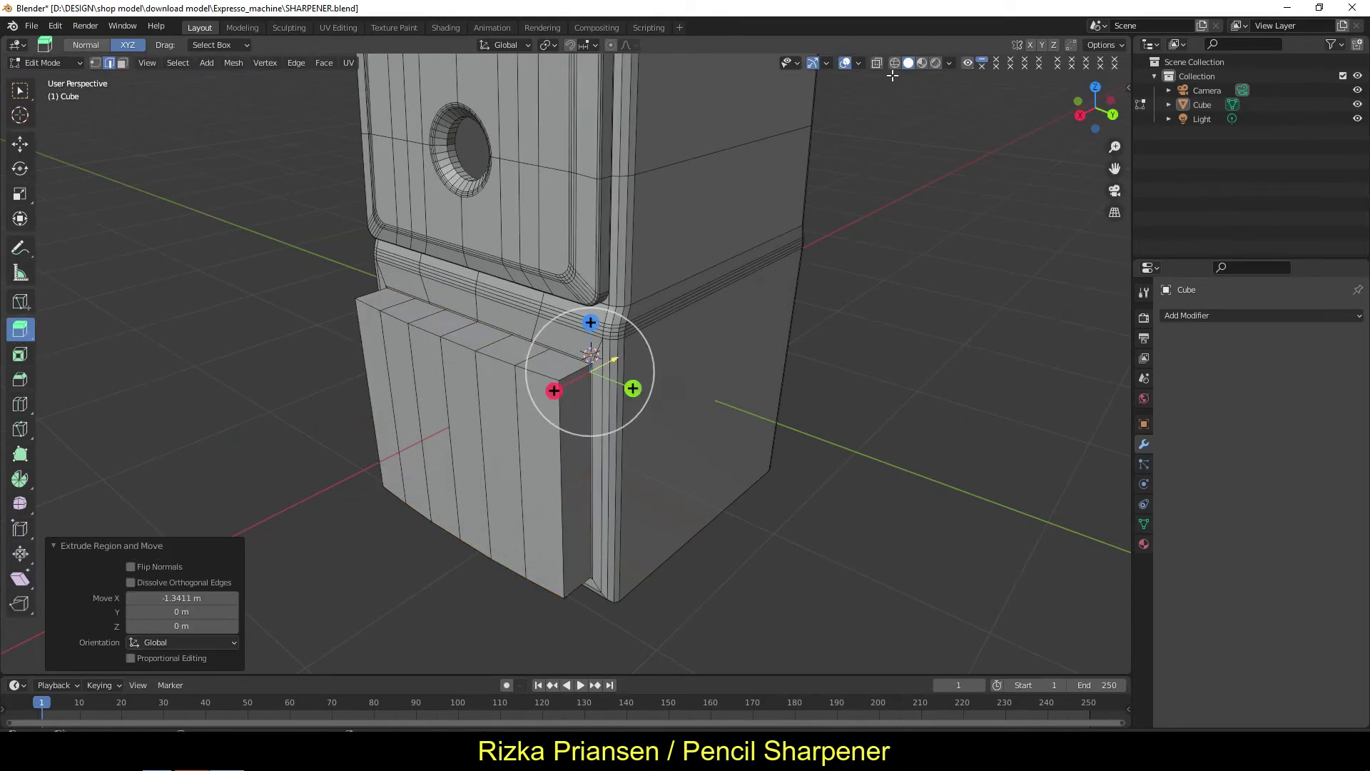
{"action": "key", "text": "alt+z"}
{"action": "key", "text": "g"}
{"action": "key", "text": "x"}
{"action": "left_click", "coordinate": [542, 391]}
- Slide the block's row of faces out along X, about 1.93 m forward
{"action": "middle_click_drag", "start_coordinate": [542, 391], "coordinate": [788, 484]}
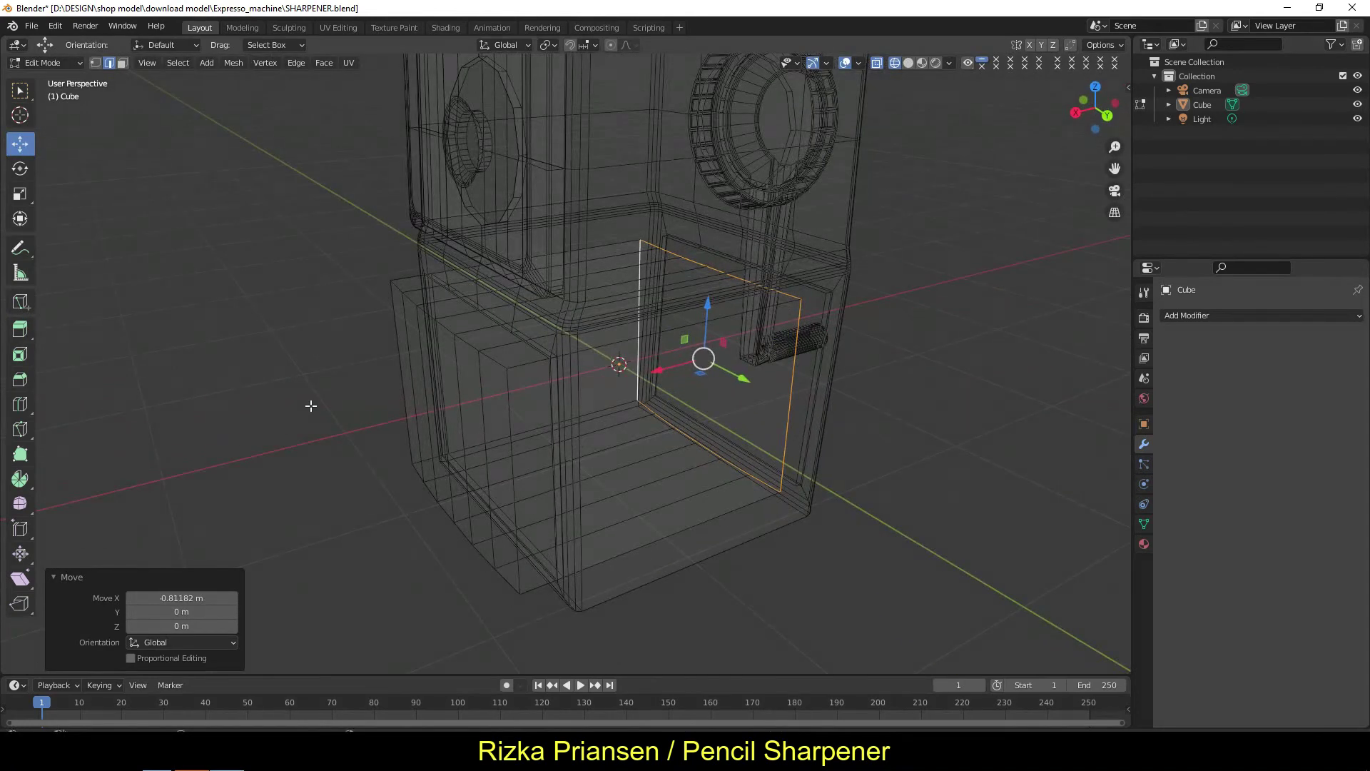
{"action": "key", "text": "3"}
{"action": "left_click", "coordinate": [517, 417]}
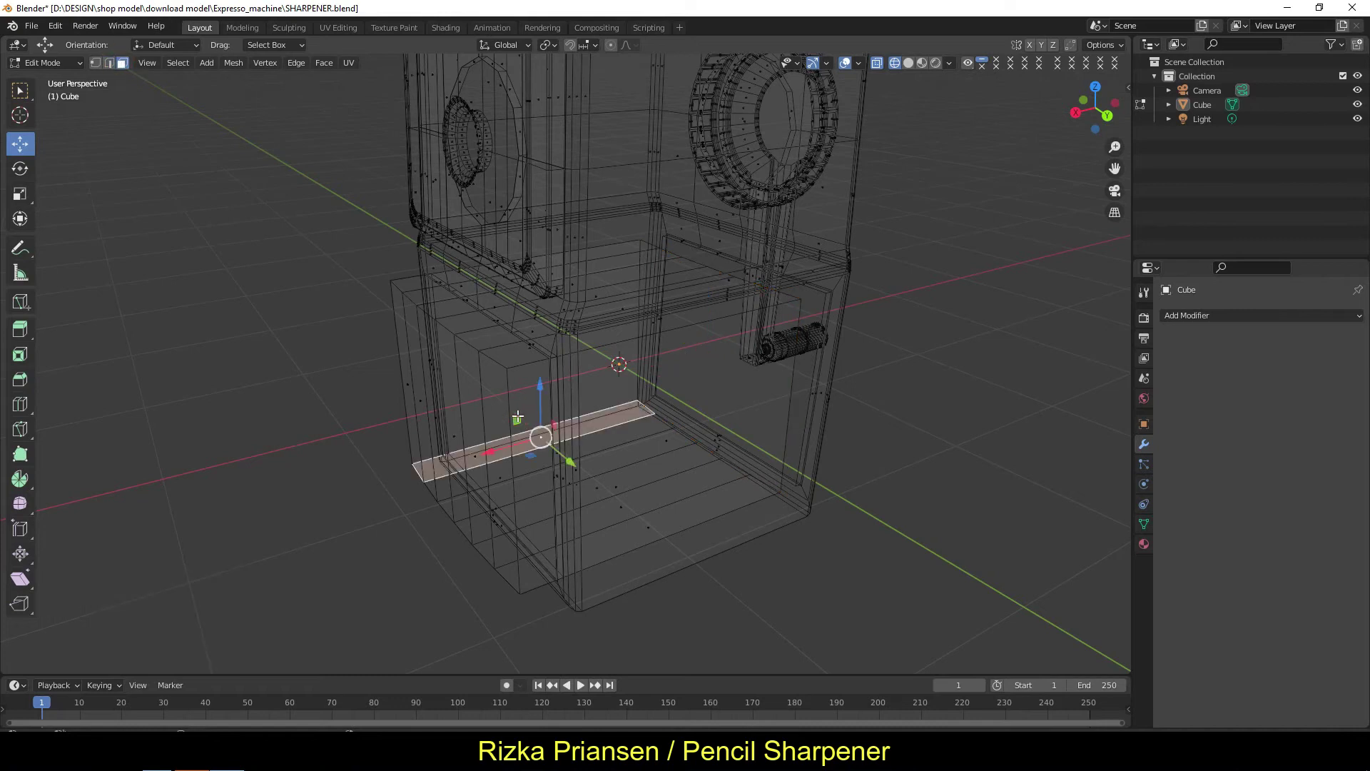
{"action": "mouse_move", "coordinate": [214, 285]}
{"action": "middle_mouse_down"}
{"action": "mouse_move", "coordinate": [381, 388]}
{"action": "mouse_move", "coordinate": [688, 498]}
{"action": "middle_mouse_up"}
{"action": "key", "text": "alt+z"}
{"action": "left_click", "coordinate": [565, 563], "text": "ctrl"}
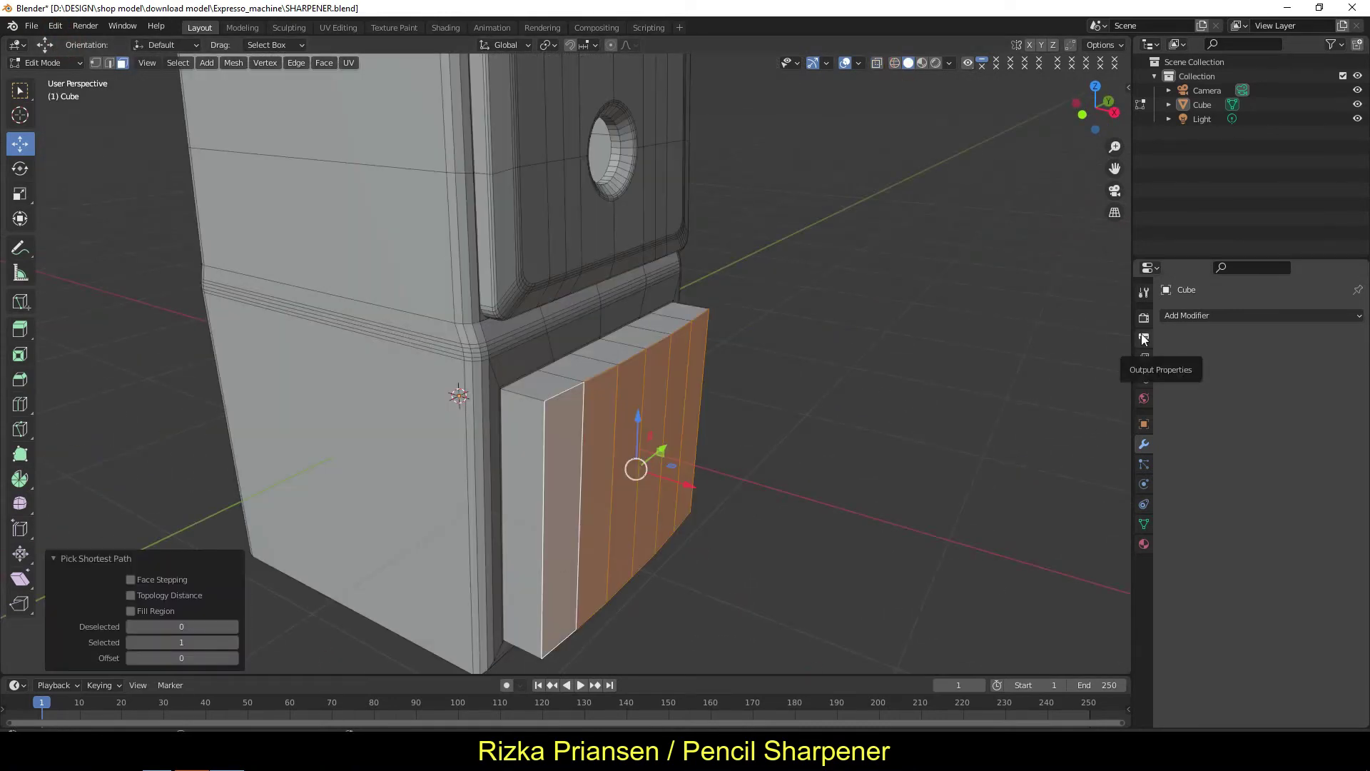
{"action": "mouse_move", "coordinate": [596, 460]}
{"action": "middle_mouse_down"}
{"action": "mouse_move", "coordinate": [571, 414]}
{"action": "mouse_move", "coordinate": [607, 443]}
{"action": "middle_mouse_up"}
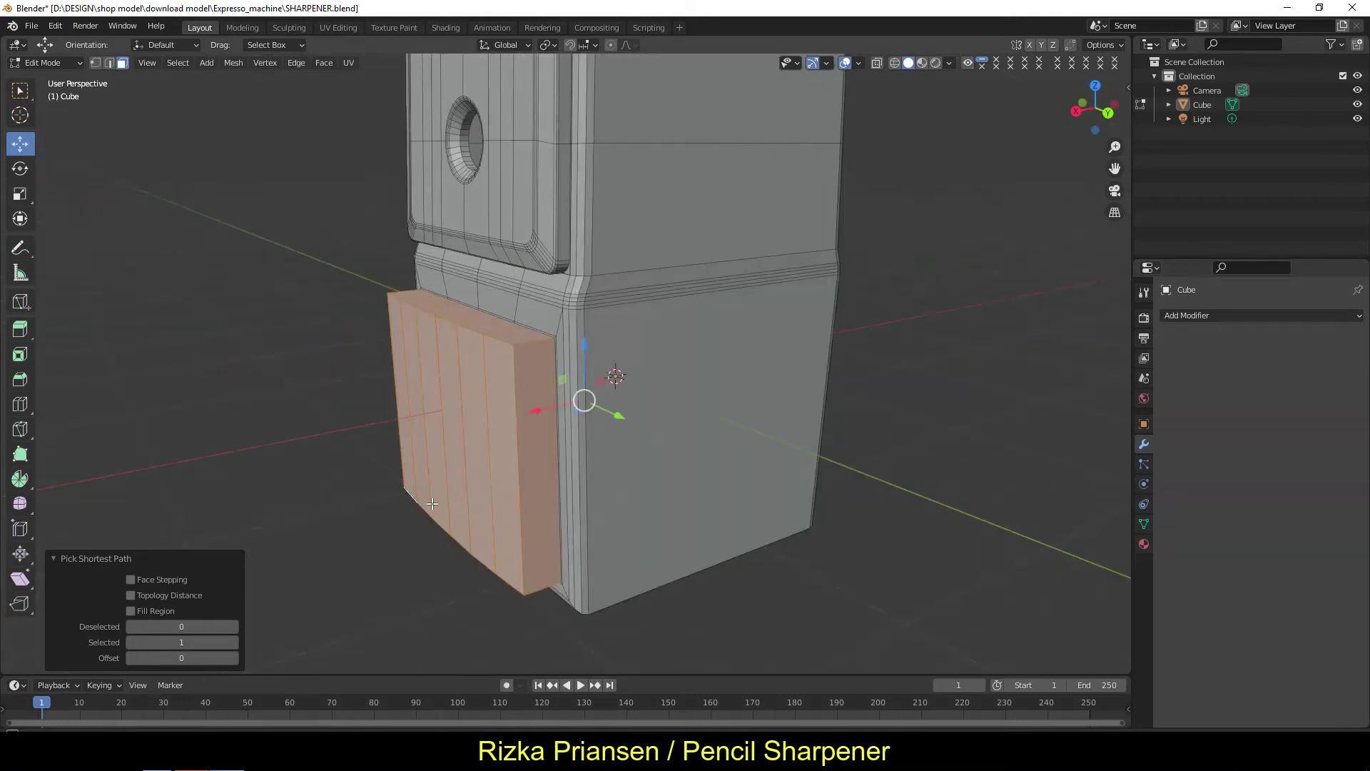
{"action": "key", "text": "g"}
{"action": "key", "text": "x"}
{"action": "left_click", "coordinate": [278, 474]}
- Knife-cut a new edge across the block's top face and down its side
{"action": "left_click", "coordinate": [20, 301]}
{"action": "left_click", "coordinate": [322, 296]}
{"action": "mouse_move", "coordinate": [357, 357]}
{"action": "middle_mouse_down"}
{"action": "mouse_move", "coordinate": [452, 459]}
{"action": "mouse_move", "coordinate": [411, 574]}
{"action": "mouse_move", "coordinate": [443, 456]}
{"action": "middle_mouse_up"}
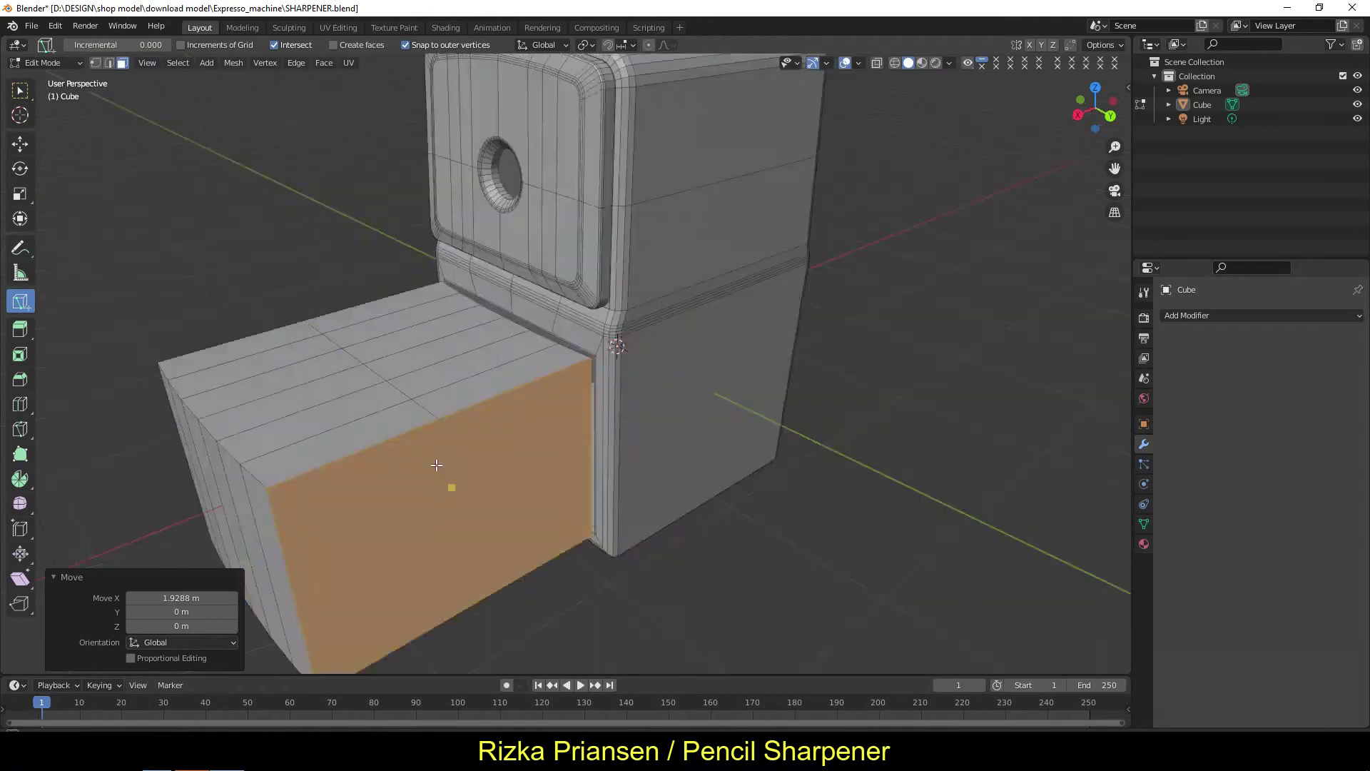
{"action": "left_click", "coordinate": [749, 597]}
{"action": "mouse_move", "coordinate": [750, 597]}
{"action": "middle_mouse_down"}
{"action": "mouse_move", "coordinate": [642, 464]}
{"action": "mouse_move", "coordinate": [735, 416]}
{"action": "mouse_move", "coordinate": [249, 211]}
{"action": "middle_mouse_up"}
{"action": "key", "text": "Return"}
- From the front orthographic view, knife a straight vertical cut through the block
{"action": "left_click", "coordinate": [55, 25]}
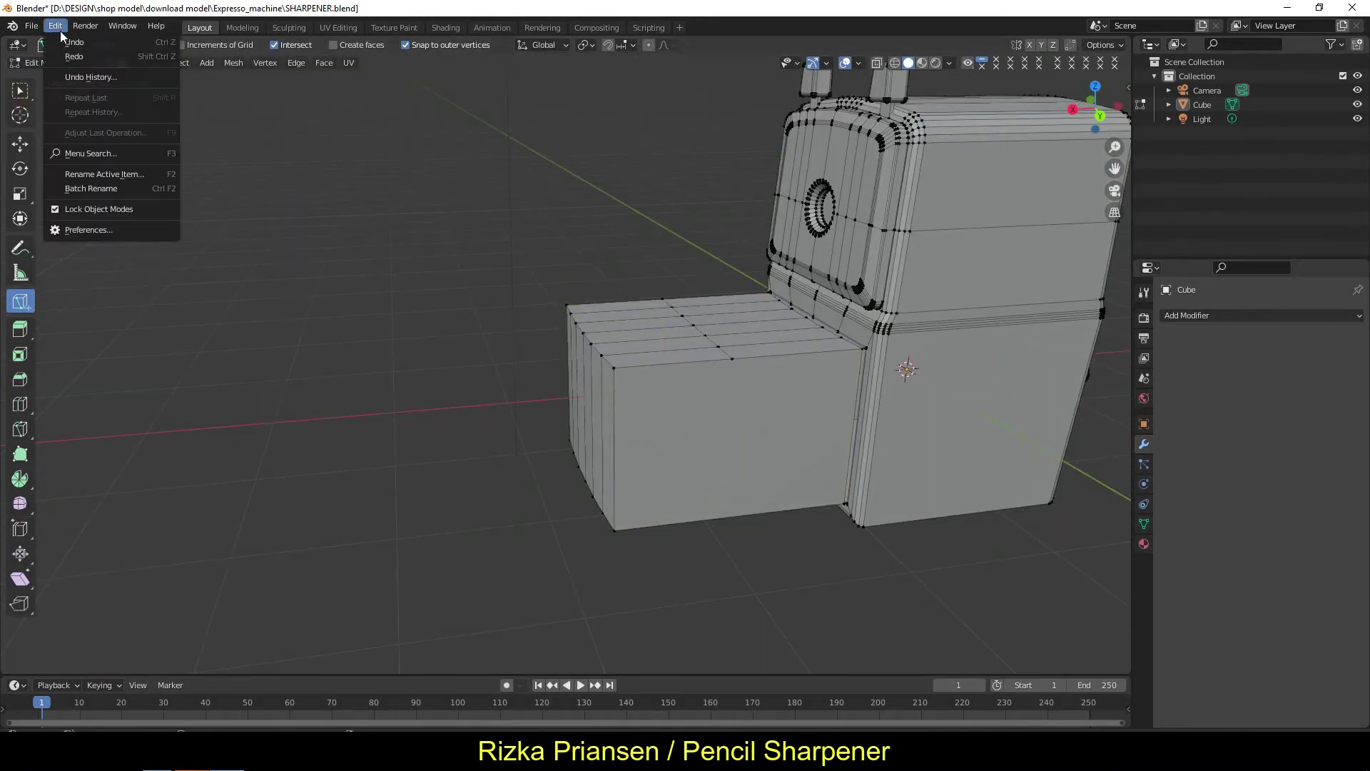
{"action": "left_click", "coordinate": [147, 63]}
{"action": "left_click", "coordinate": [353, 247]}
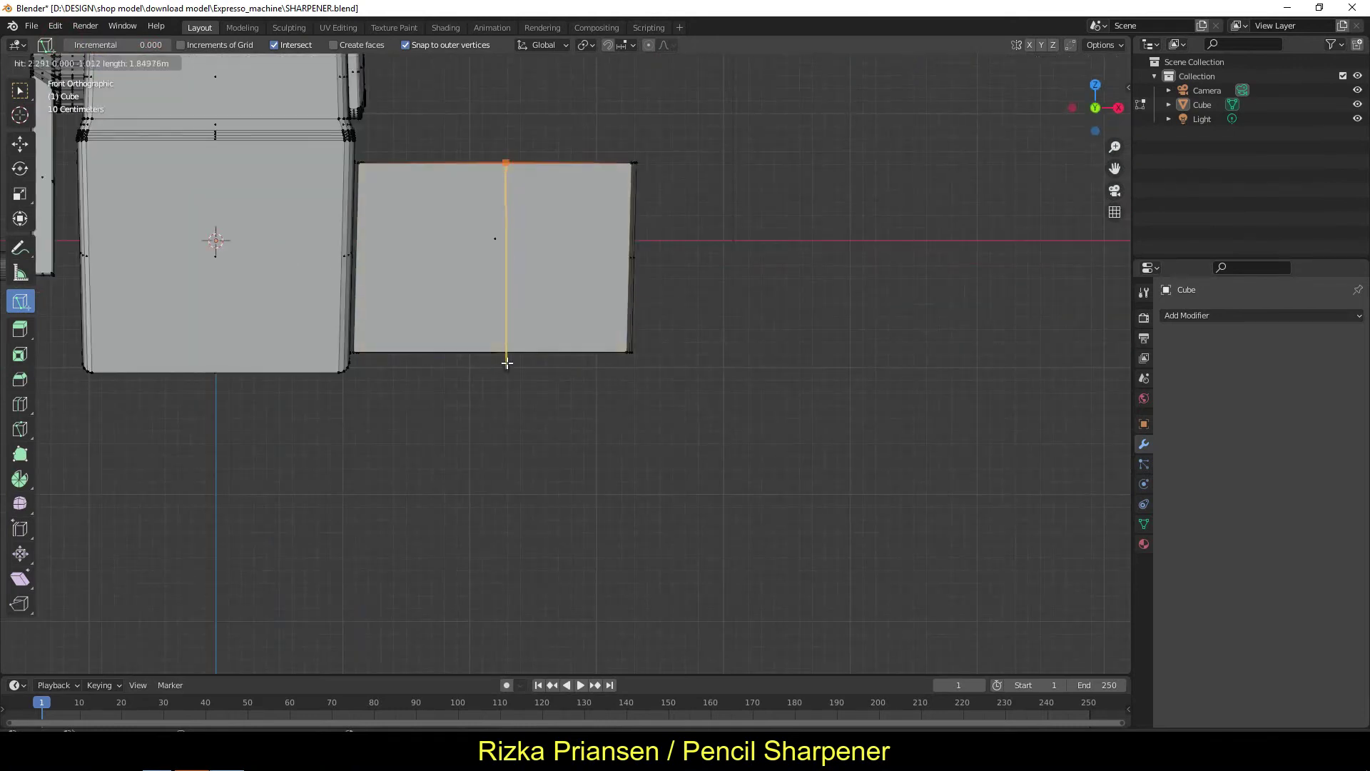
{"action": "mouse_move", "coordinate": [507, 355]}
{"action": "middle_mouse_down"}
{"action": "mouse_move", "coordinate": [740, 545]}
{"action": "mouse_move", "coordinate": [725, 318]}
{"action": "middle_mouse_up"}
{"action": "key", "text": "Return"}
- From the back orthographic view, knife a matching cut across the block
{"action": "scroll", "coordinate": [357, 354], "scroll_direction": "down", "scroll_amount": 3}
{"action": "scroll", "coordinate": [357, 355], "scroll_direction": "up", "scroll_amount": 3}
{"action": "left_click", "coordinate": [147, 63]}
{"action": "left_click", "coordinate": [378, 297]}
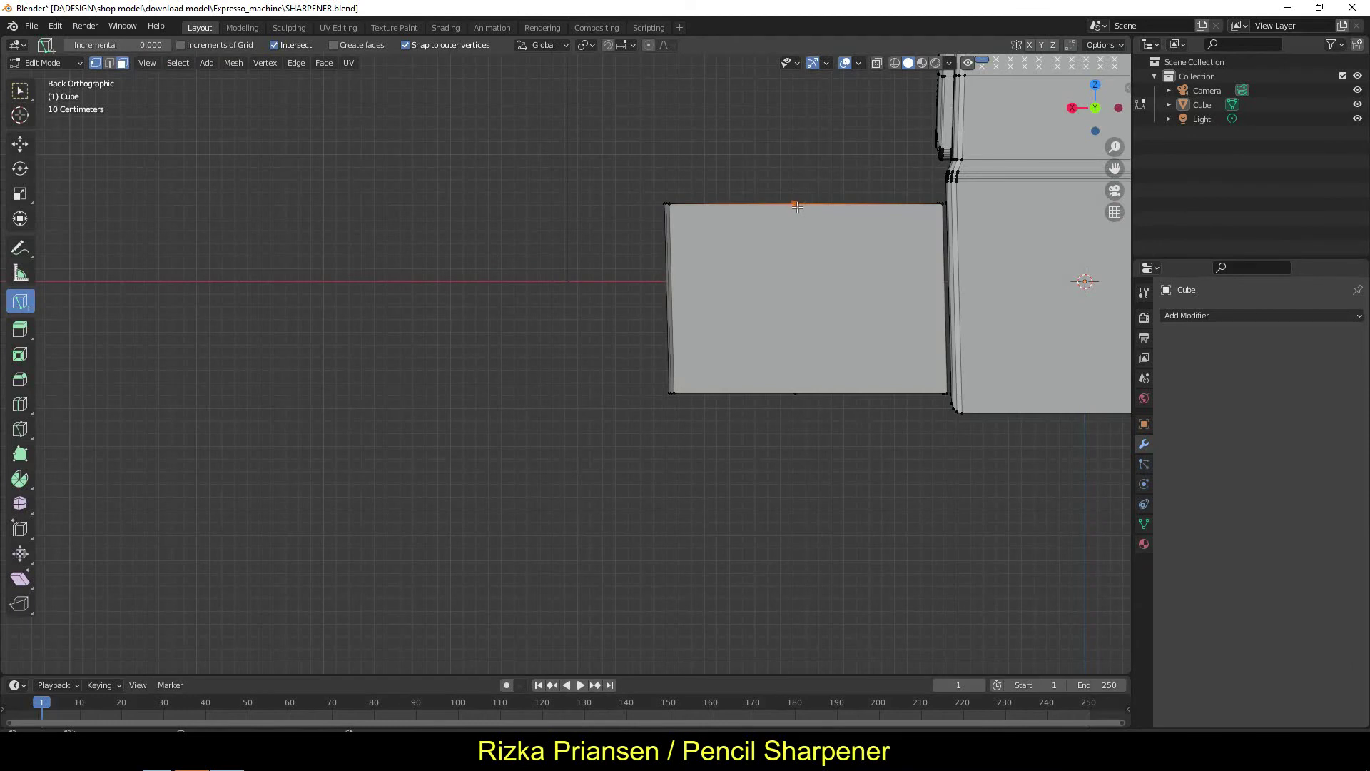
{"action": "middle_click_drag", "start_coordinate": [807, 422], "coordinate": [650, 495]}
{"action": "key", "text": "Return"}
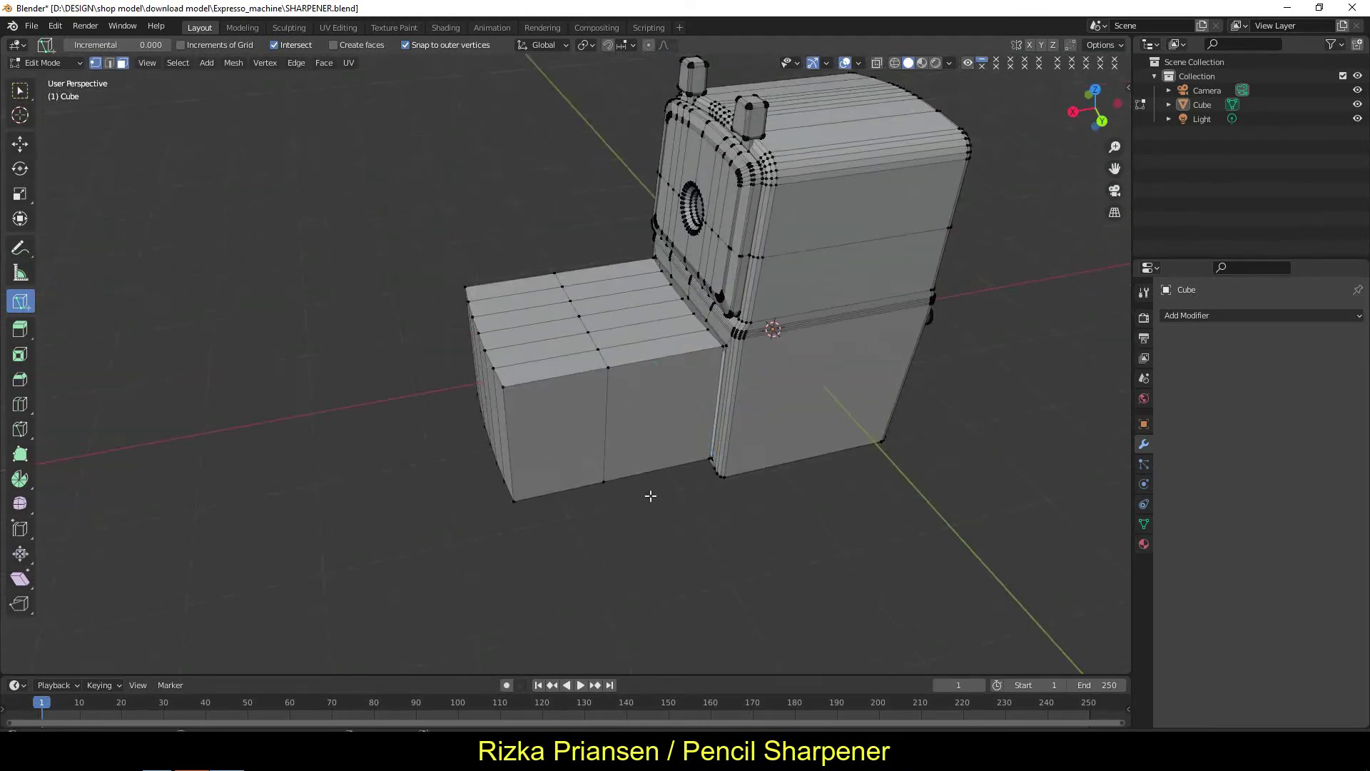
- Box-select and remove the block section nearest the sharpener body
{"action": "left_click", "coordinate": [20, 144]}
{"action": "middle_click_drag", "start_coordinate": [611, 452], "coordinate": [697, 383]}
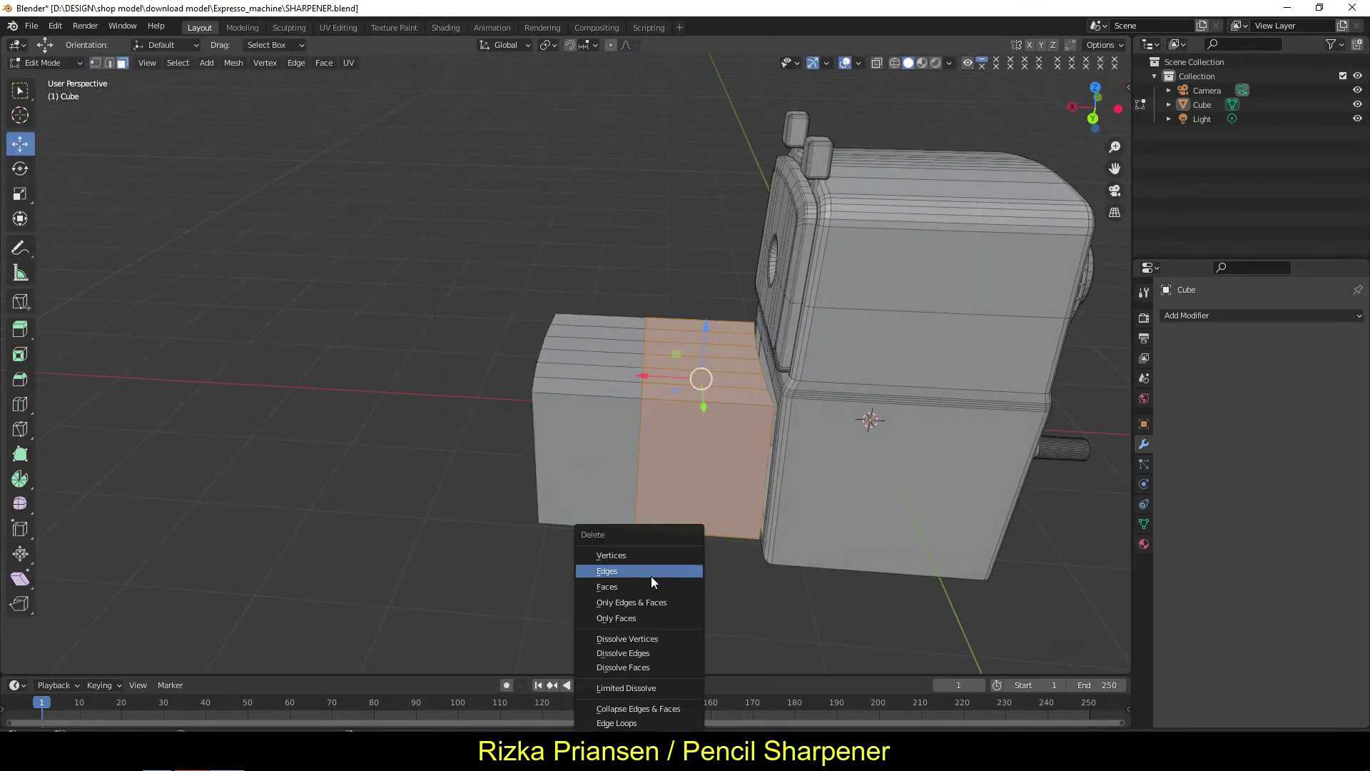
{"action": "left_click_drag", "start_coordinate": [714, 279], "coordinate": [700, 579]}
{"action": "middle_click_drag", "start_coordinate": [699, 580], "coordinate": [658, 547]}
- Bridge the two open edge loops to close the box, then select its top faces
{"action": "left_click", "coordinate": [663, 449], "text": "alt"}
{"action": "left_click", "coordinate": [721, 363]}
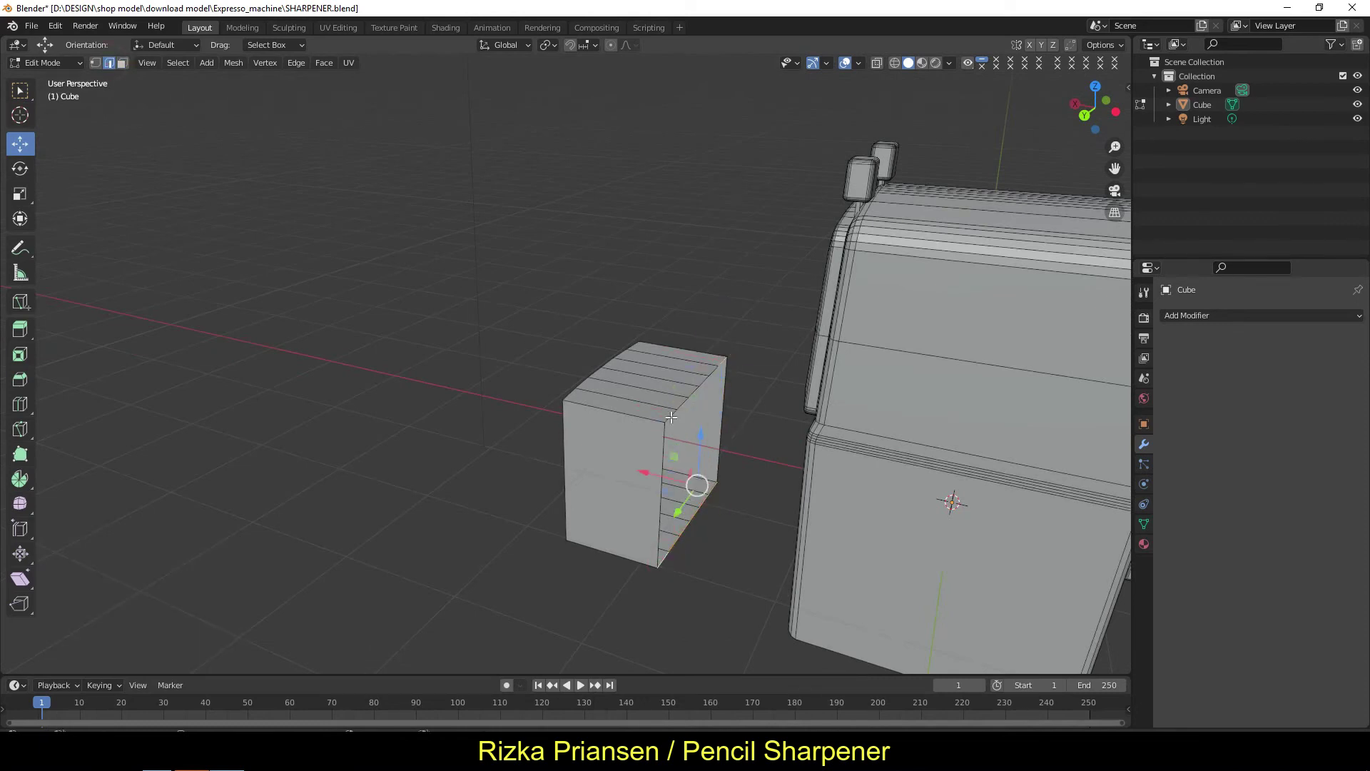
{"action": "left_click", "coordinate": [296, 63]}
{"action": "left_click", "coordinate": [314, 114]}
{"action": "mouse_move", "coordinate": [696, 479]}
{"action": "middle_mouse_down"}
{"action": "mouse_move", "coordinate": [635, 461]}
{"action": "mouse_move", "coordinate": [487, 459]}
{"action": "mouse_move", "coordinate": [493, 429]}
{"action": "mouse_move", "coordinate": [443, 400]}
{"action": "mouse_move", "coordinate": [443, 357]}
{"action": "mouse_move", "coordinate": [486, 335]}
{"action": "middle_mouse_up"}
{"action": "left_click", "coordinate": [122, 62]}
{"action": "left_click", "coordinate": [417, 374], "text": "ctrl"}
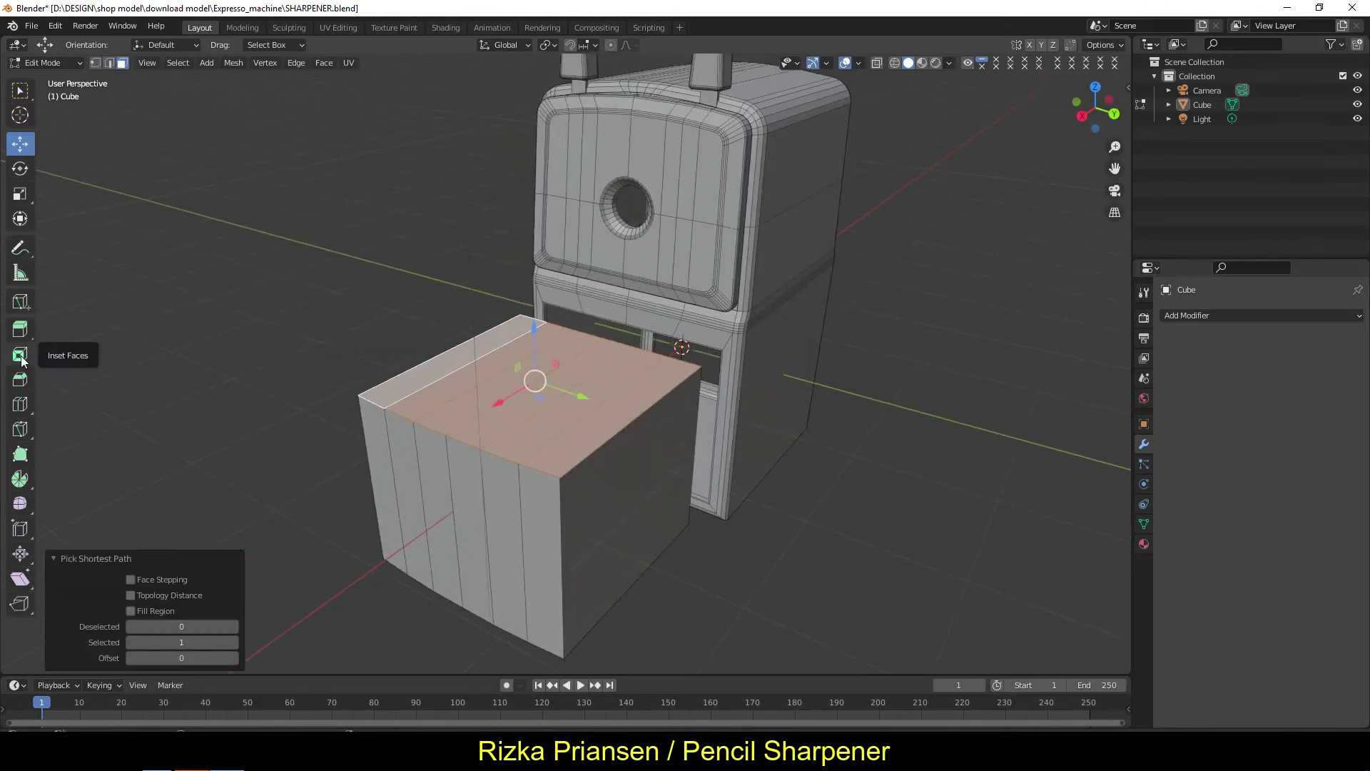
- Inset the box's top faces by 0.032 m with even offset turned off
{"action": "left_click", "coordinate": [20, 355]}
{"action": "left_click_drag", "start_coordinate": [540, 286], "coordinate": [540, 286]}
{"action": "key", "text": "shift+space"}
{"action": "key", "text": "ctrl+b"}
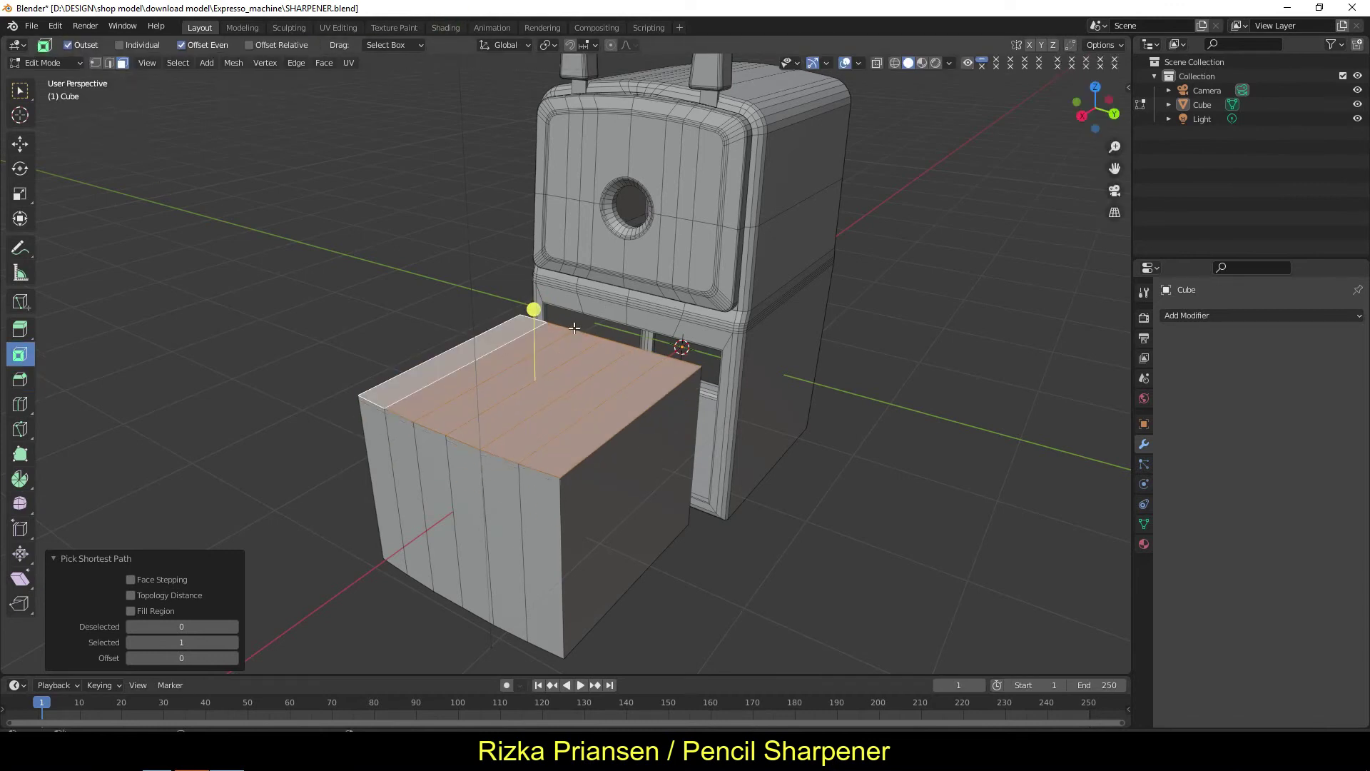
{"action": "middle_click_drag", "start_coordinate": [535, 309], "coordinate": [522, 214]}
{"action": "left_click", "coordinate": [522, 195]}
{"action": "left_click", "coordinate": [131, 532]}
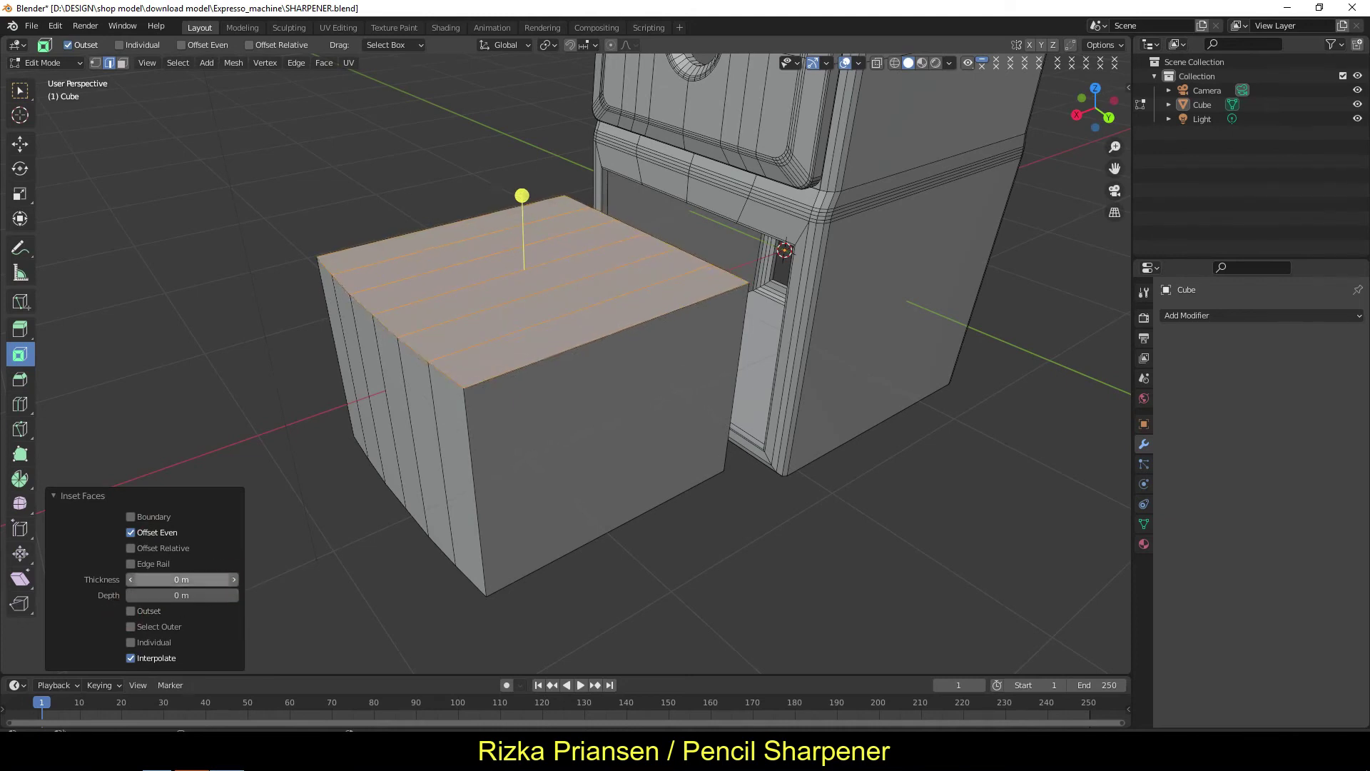
{"action": "left_click_drag", "start_coordinate": [182, 578], "coordinate": [207, 579]}
{"action": "middle_click_drag", "start_coordinate": [520, 357], "coordinate": [664, 337]}
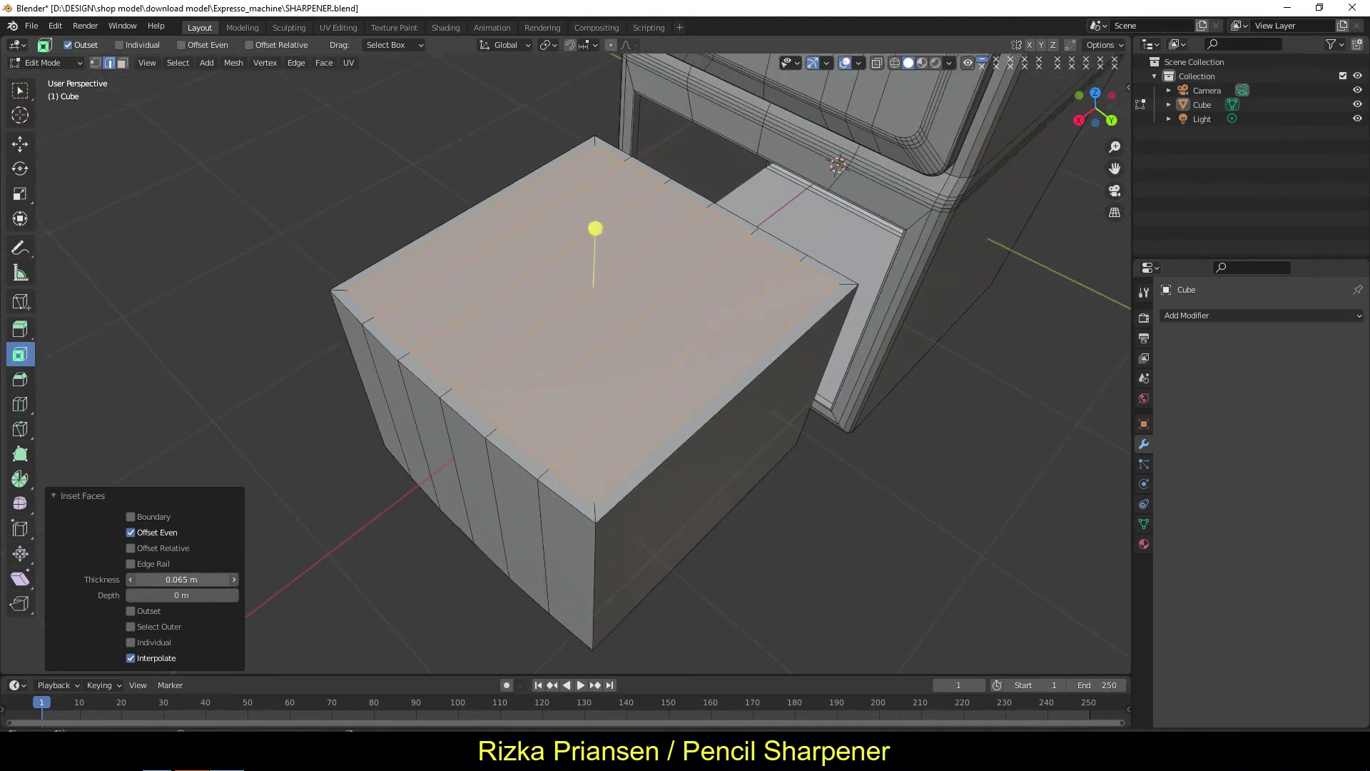
- Delete the inset top faces so the box becomes an open-topped tray
{"action": "middle_click_drag", "start_coordinate": [501, 492], "coordinate": [566, 458]}
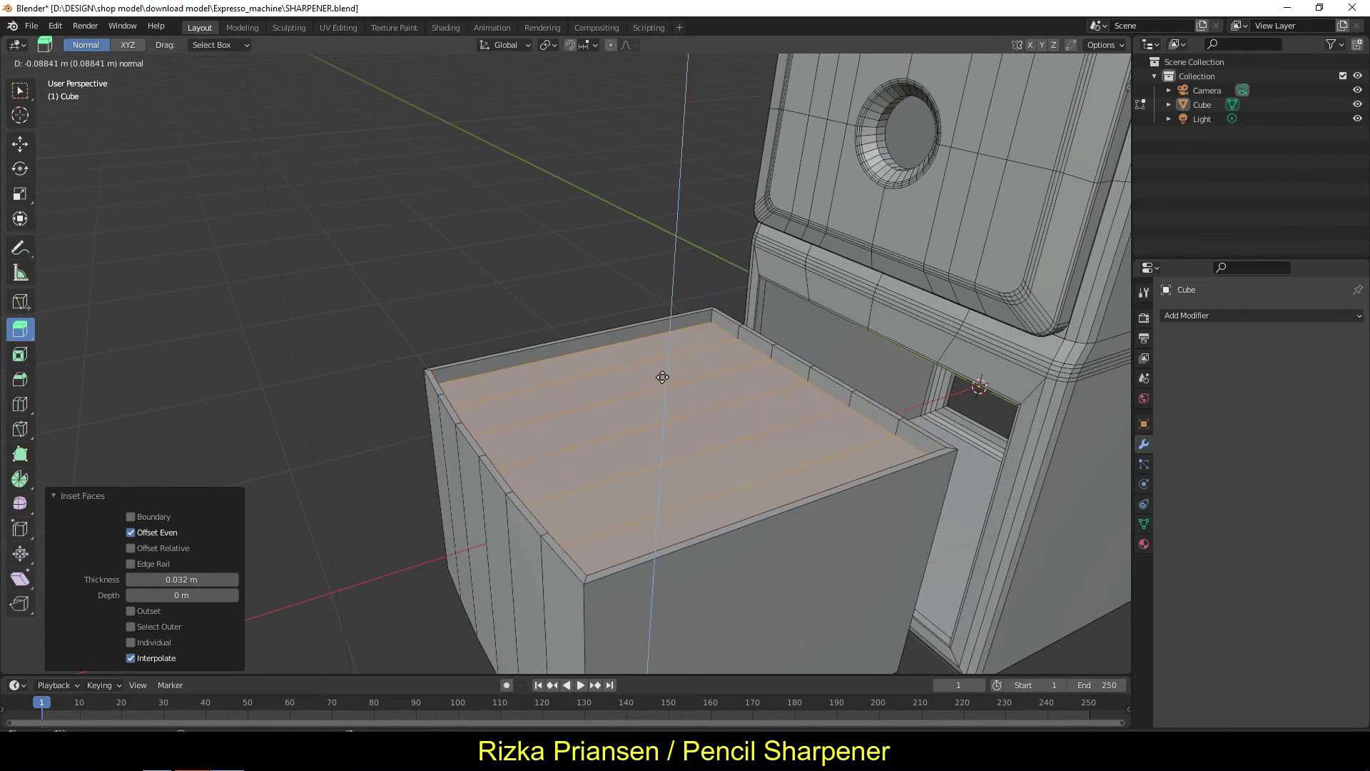
{"action": "middle_click_drag", "start_coordinate": [664, 358], "coordinate": [633, 414]}
{"action": "key", "text": "x"}
{"action": "left_click", "coordinate": [632, 413]}
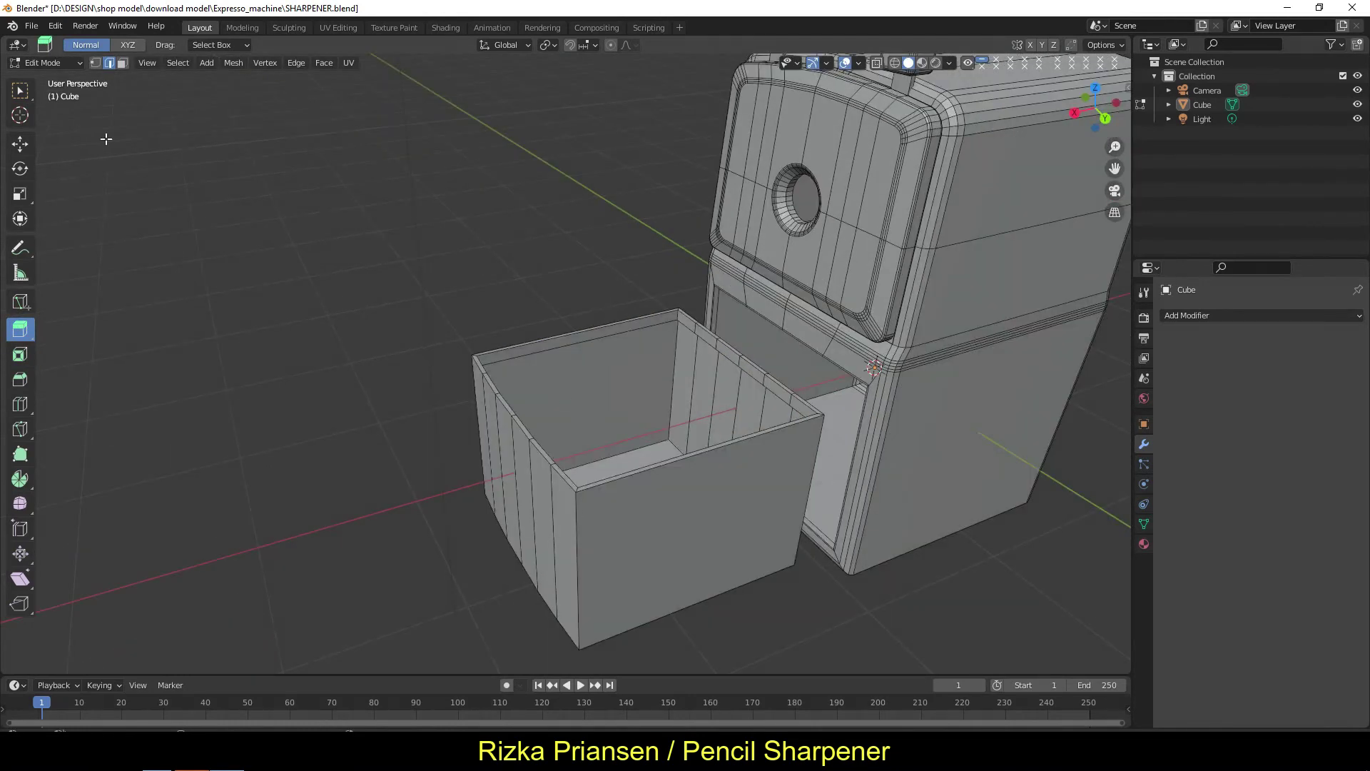
- Bevel the box's vertical corner edges 0.05 m with three segments
{"action": "middle_click_drag", "start_coordinate": [773, 449], "coordinate": [543, 428]}
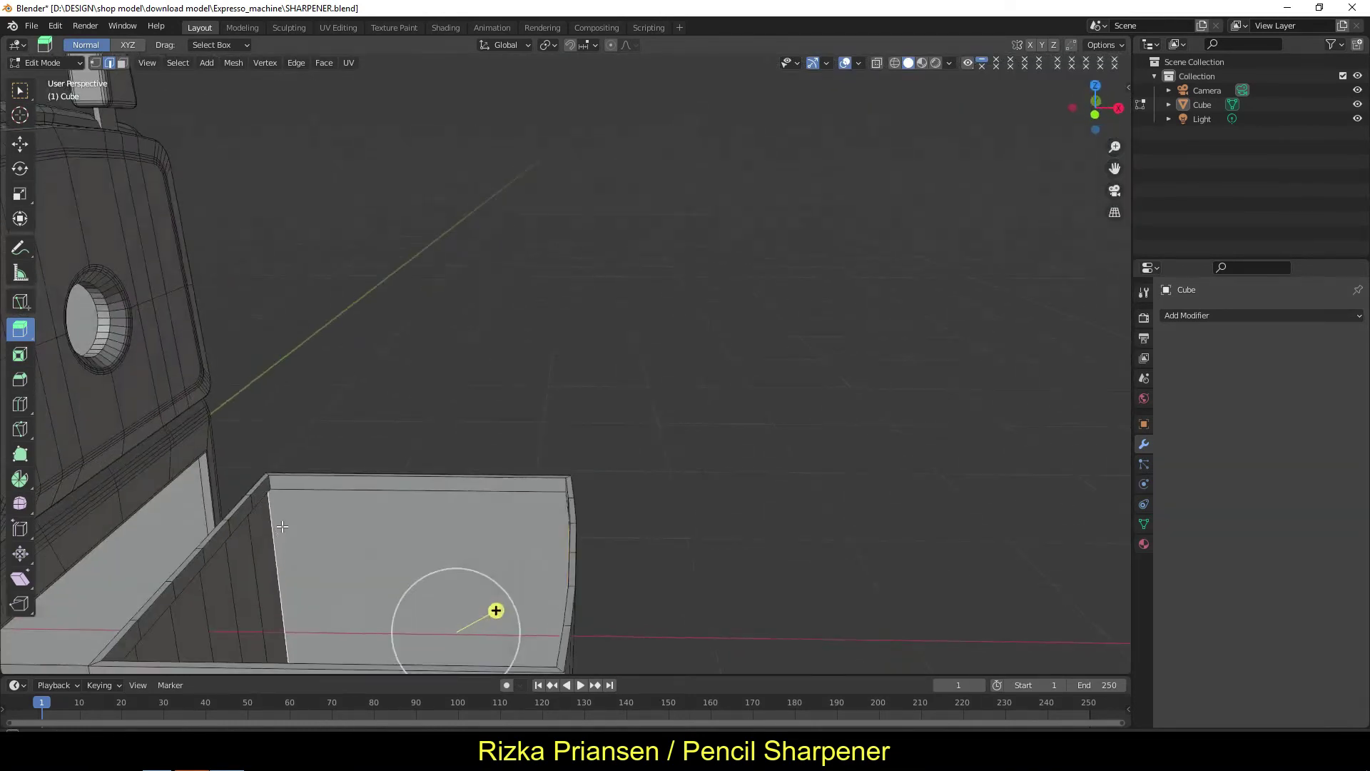
{"action": "left_click", "coordinate": [178, 62]}
{"action": "left_click", "coordinate": [357, 279]}
{"action": "left_click", "coordinate": [296, 62]}
{"action": "left_click", "coordinate": [386, 122]}
{"action": "left_click", "coordinate": [649, 217]}
{"action": "left_click_drag", "start_coordinate": [231, 440], "coordinate": [272, 440]}
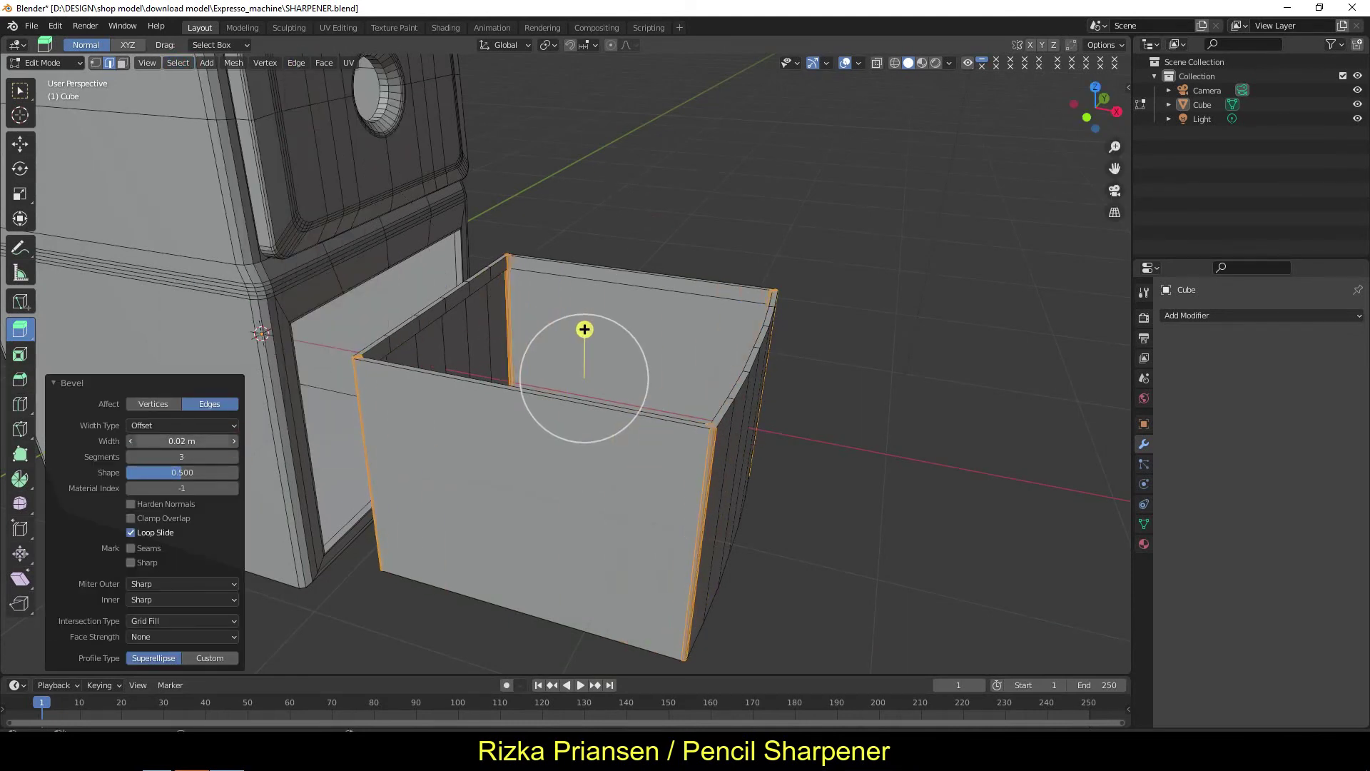
{"action": "middle_click_drag", "start_coordinate": [584, 327], "coordinate": [573, 358]}
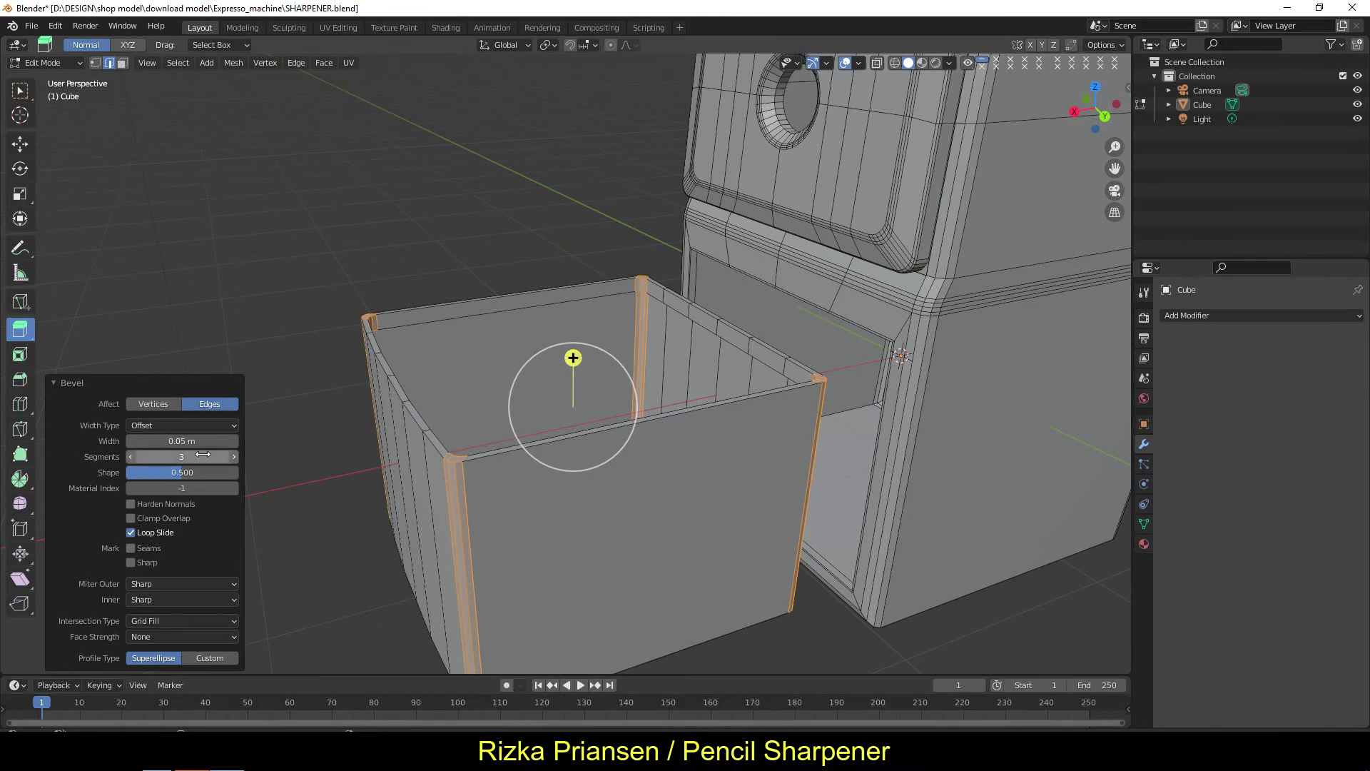
- Select the top rim path and bevel it 0.0128 m with three segments
{"action": "key", "text": "alt+a"}
{"action": "middle_click_drag", "start_coordinate": [600, 514], "coordinate": [626, 525]}
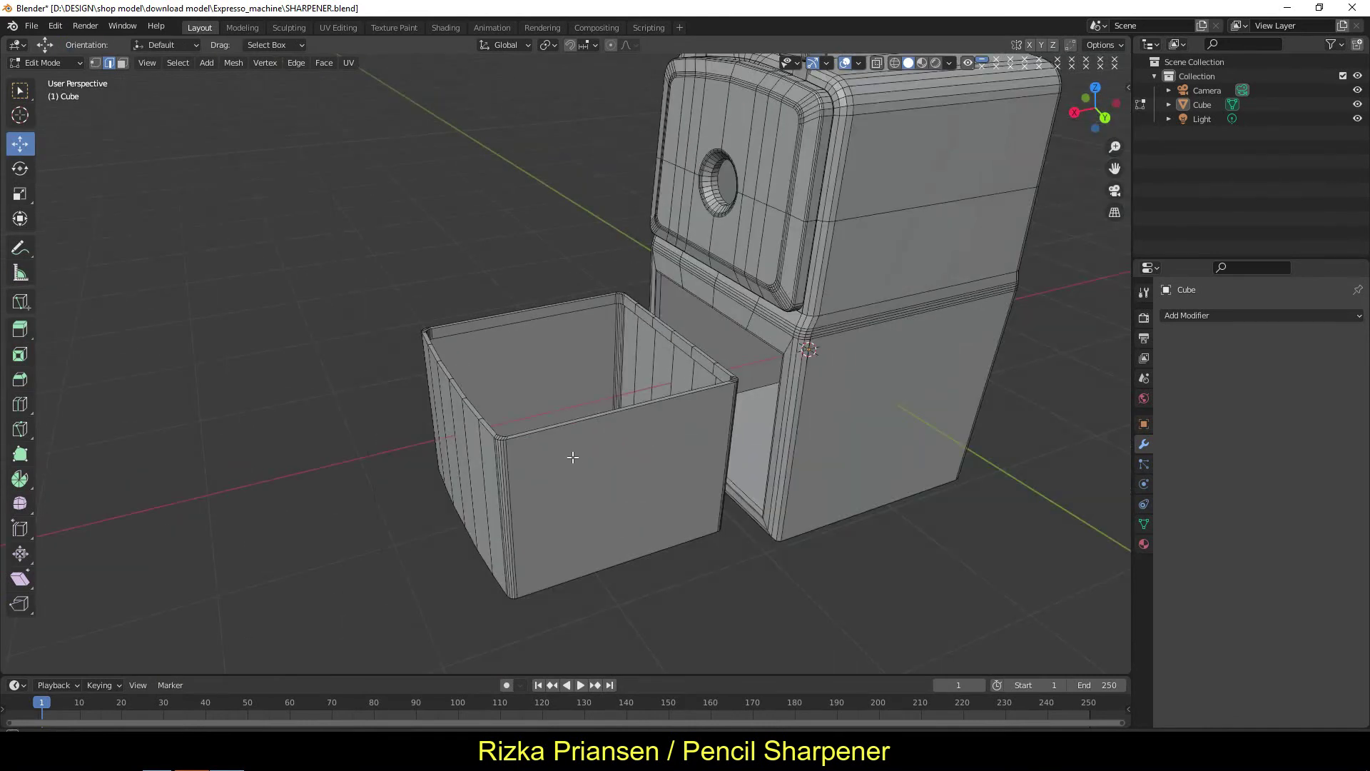
{"action": "middle_click_drag", "start_coordinate": [573, 457], "coordinate": [537, 360]}
{"action": "left_click", "coordinate": [546, 395]}
{"action": "left_click", "coordinate": [429, 288], "text": "ctrl"}
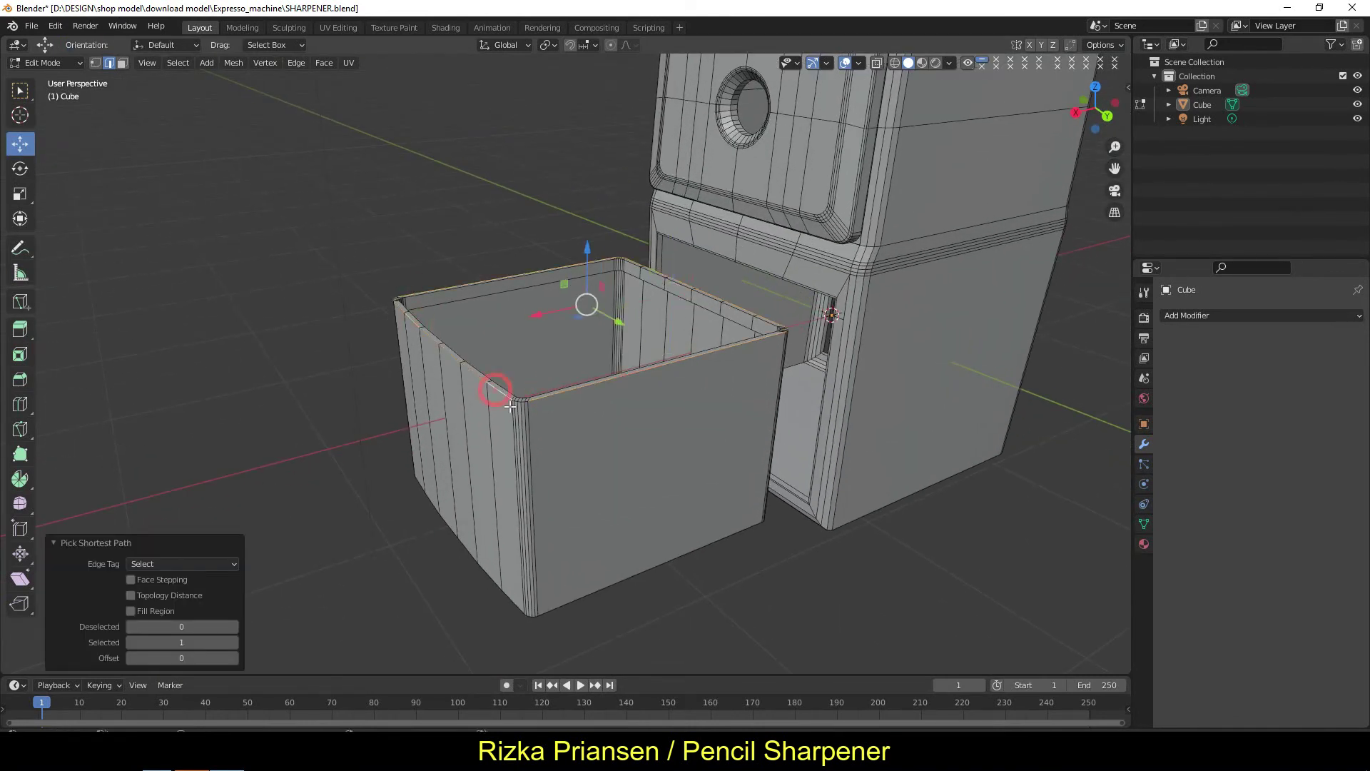
{"action": "scroll", "coordinate": [510, 406], "scroll_direction": "up", "scroll_amount": 3}
{"action": "left_click", "coordinate": [20, 379]}
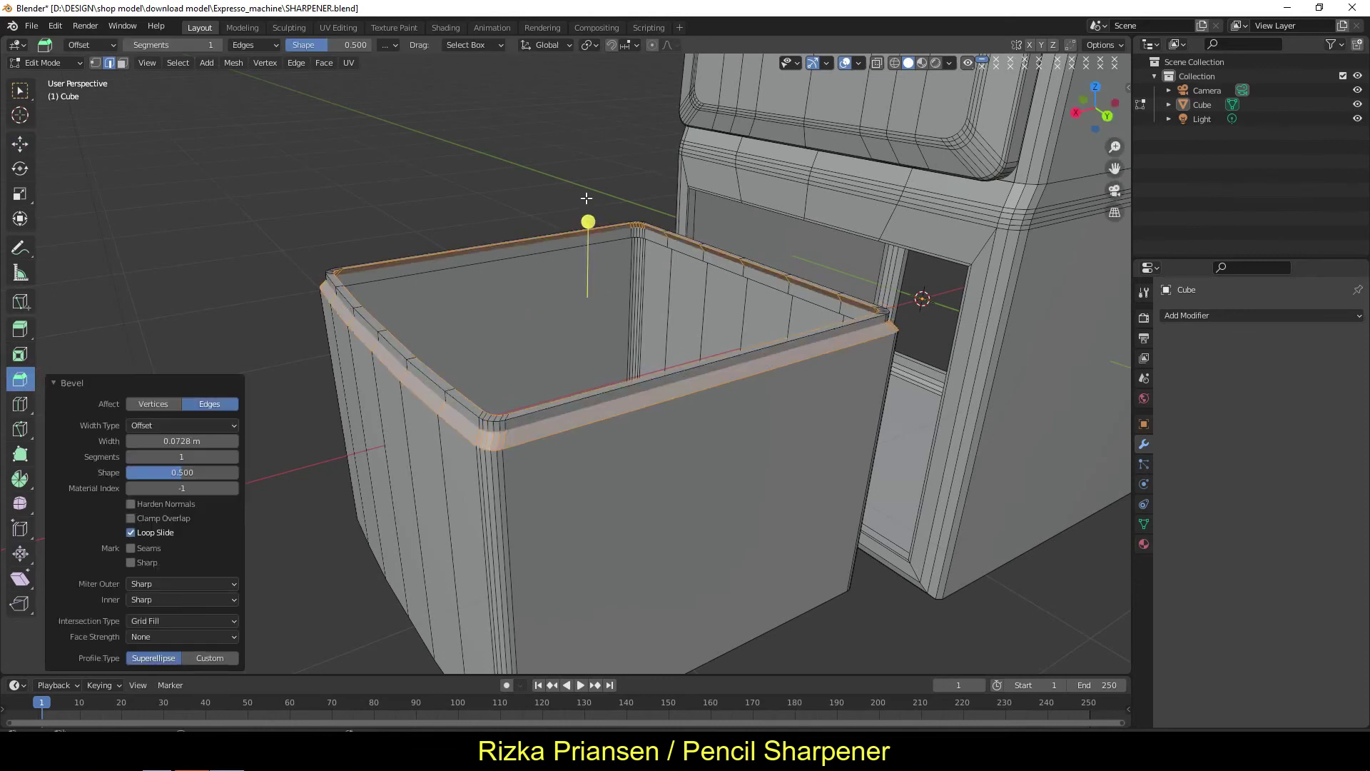
{"action": "left_click_drag", "start_coordinate": [182, 442], "coordinate": [225, 445]}
- Deselect the rim and orbit out to view the whole sharpener
{"action": "mouse_move", "coordinate": [232, 461]}
{"action": "middle_mouse_down"}
{"action": "mouse_move", "coordinate": [475, 328]}
{"action": "mouse_move", "coordinate": [560, 407]}
{"action": "middle_mouse_up"}
{"action": "scroll", "coordinate": [560, 407], "scroll_direction": "down", "scroll_amount": 3}
{"action": "left_click", "coordinate": [20, 143]}
{"action": "key", "text": "alt+a"}
{"action": "middle_click_drag", "start_coordinate": [585, 465], "coordinate": [155, 356]}
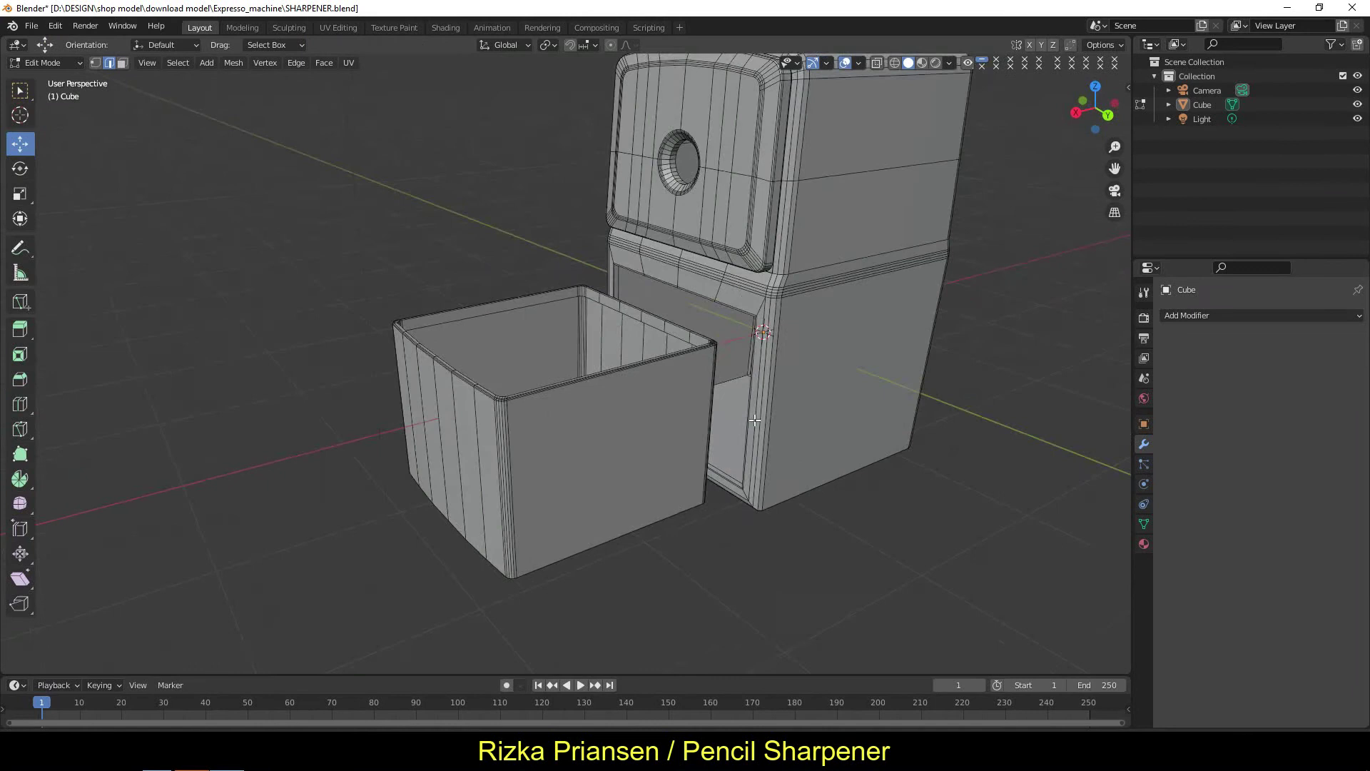
{"action": "left_click", "coordinate": [147, 63]}
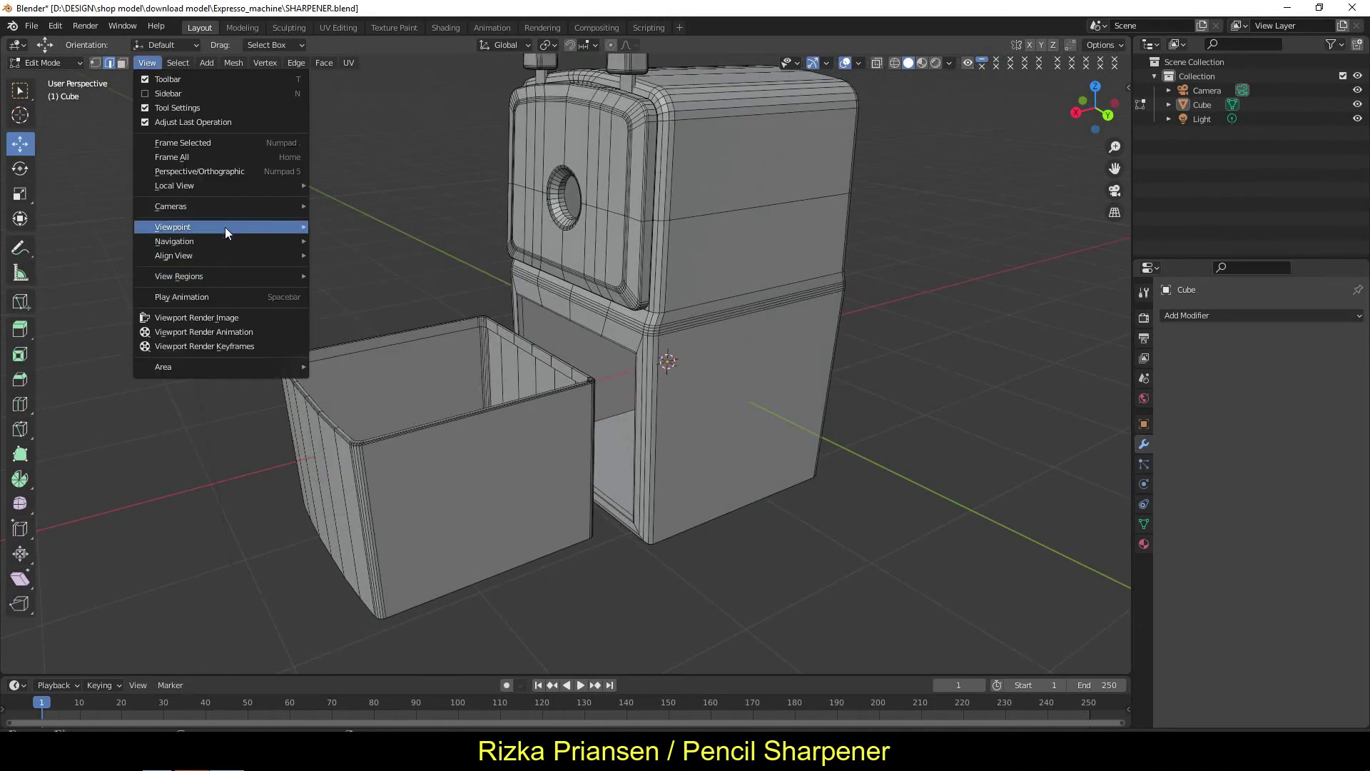
- Select the box's top rim and raise it along Z in front view
{"action": "left_click", "coordinate": [343, 270]}
{"action": "middle_click_drag", "start_coordinate": [927, 419], "coordinate": [364, 291]}
{"action": "key", "text": "1"}
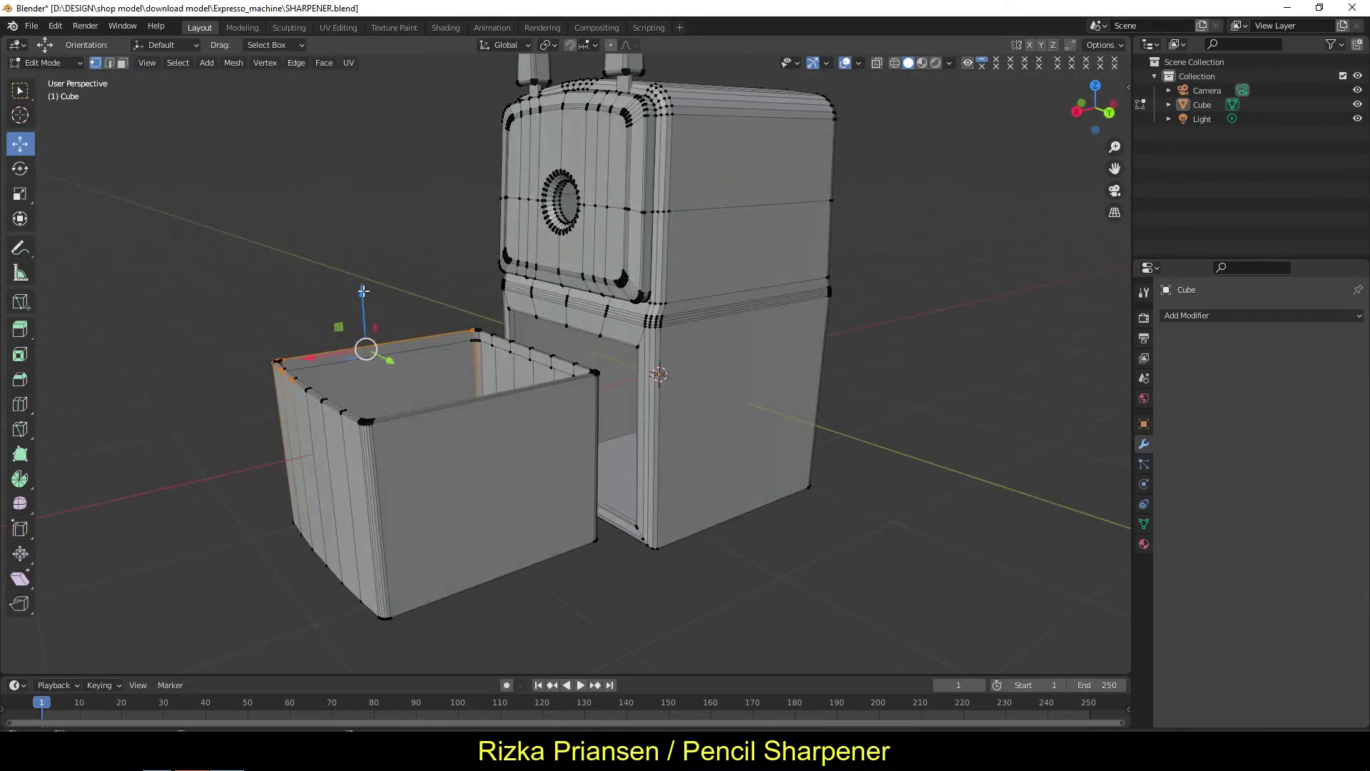
{"action": "key", "text": "ctrl+KP_Add"}
{"action": "key", "text": "ctrl+KP_Add"}
{"action": "key", "text": "ctrl+KP_Add"}
{"action": "key", "text": "KP_Decimal"}
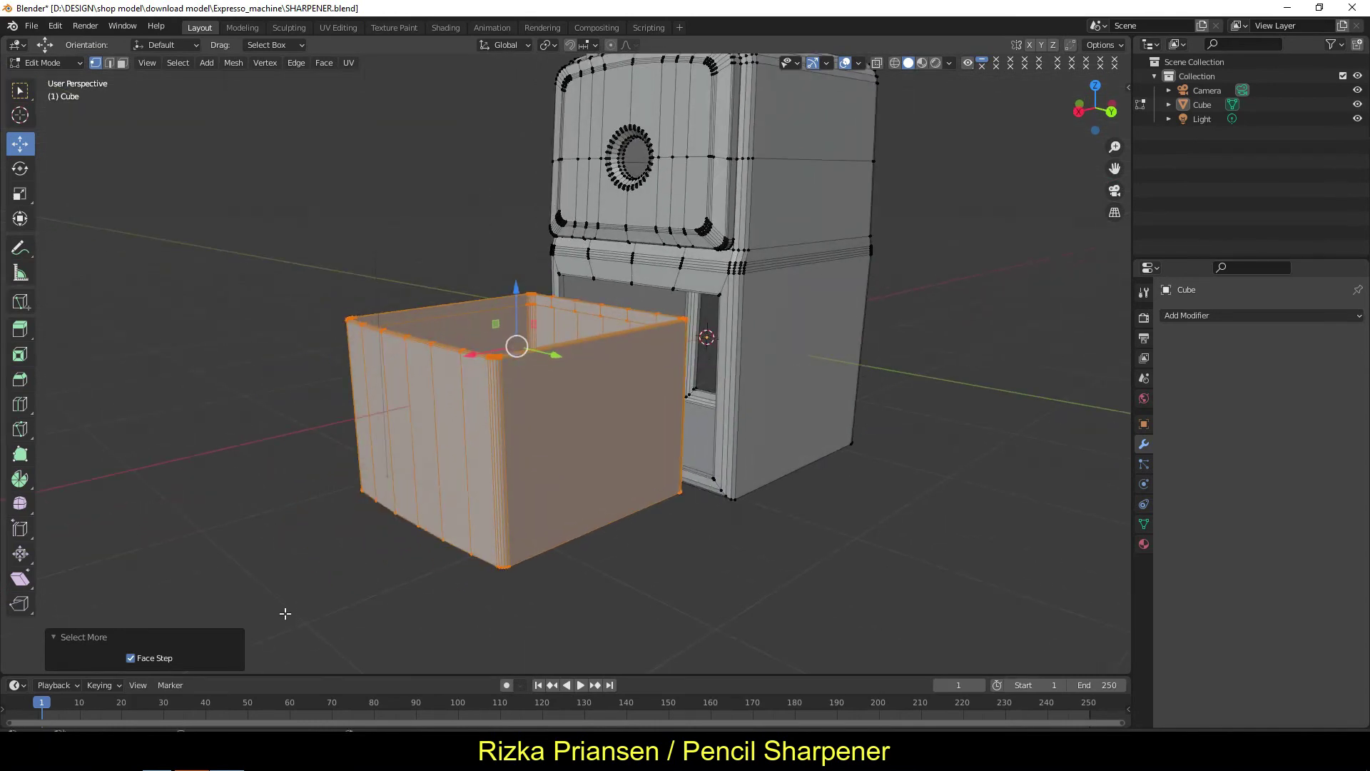
{"action": "key", "text": "ctrl+z"}
{"action": "mouse_move", "coordinate": [714, 499]}
{"action": "middle_mouse_down"}
{"action": "mouse_move", "coordinate": [808, 373]}
{"action": "mouse_move", "coordinate": [817, 499]}
{"action": "mouse_move", "coordinate": [693, 556]}
{"action": "mouse_move", "coordinate": [643, 429]}
{"action": "middle_mouse_up"}
{"action": "left_click", "coordinate": [147, 63]}
{"action": "left_click", "coordinate": [363, 278]}
{"action": "key", "text": "g"}
{"action": "key", "text": "z"}
- Select the whole box and move it along X into the lower opening
{"action": "left_click", "coordinate": [771, 446]}
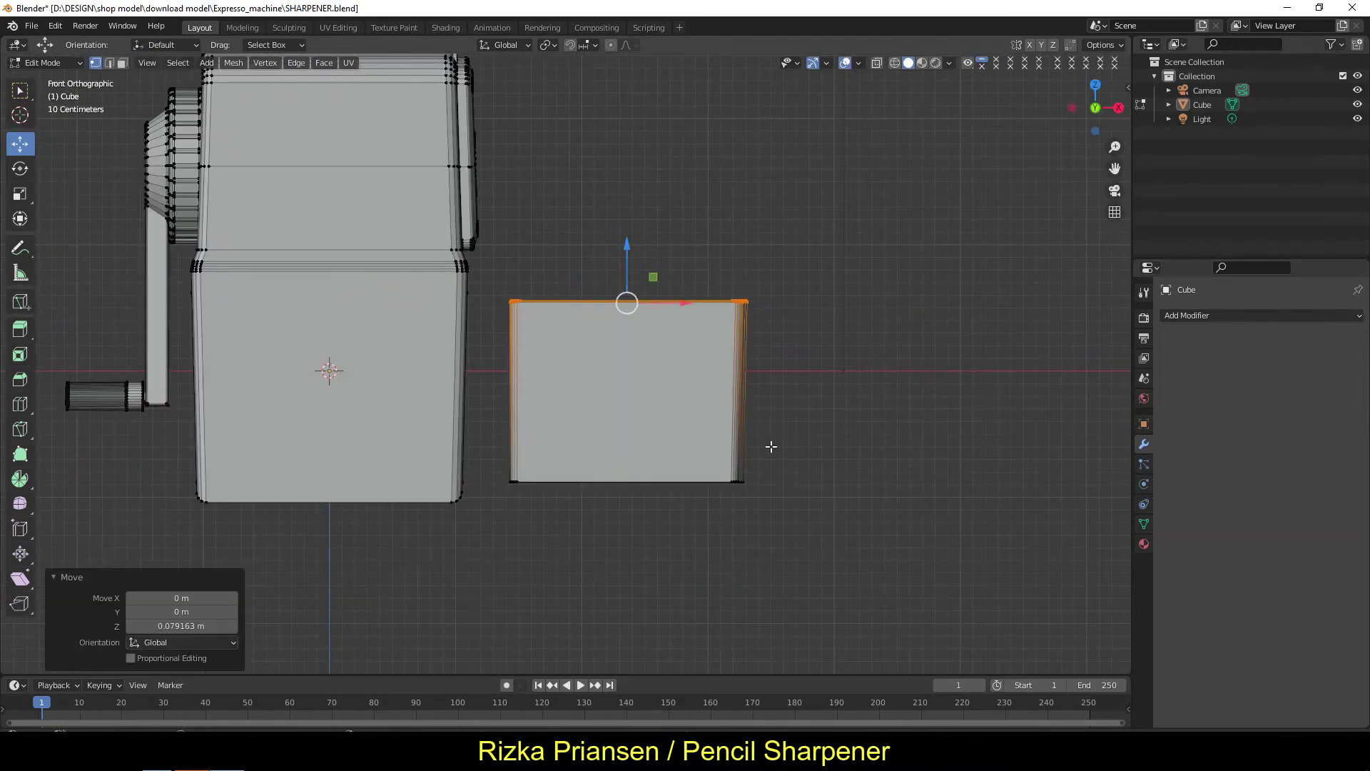
{"action": "middle_click_drag", "start_coordinate": [771, 446], "coordinate": [848, 474]}
{"action": "left_click", "coordinate": [616, 415]}
{"action": "key", "text": "ctrl+KP_Add"}
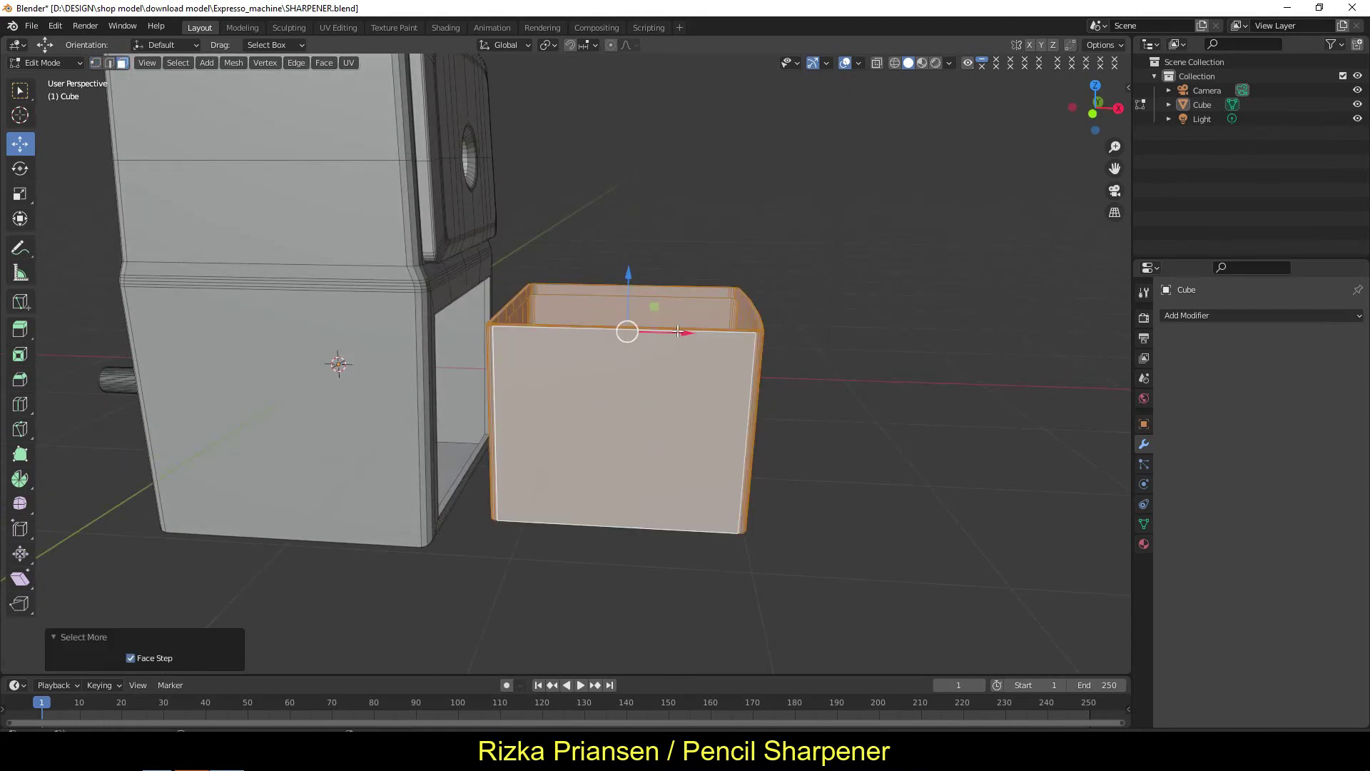
{"action": "left_click_drag", "start_coordinate": [678, 331], "coordinate": [412, 318]}
{"action": "middle_click_drag", "start_coordinate": [731, 342], "coordinate": [755, 306]}
{"action": "left_click_drag", "start_coordinate": [755, 305], "coordinate": [712, 312]}
{"action": "left_click", "coordinate": [712, 312]}
{"action": "mouse_move", "coordinate": [712, 313]}
{"action": "middle_mouse_down"}
{"action": "mouse_move", "coordinate": [542, 321]}
{"action": "mouse_move", "coordinate": [429, 285]}
{"action": "middle_mouse_up"}
- In X-ray front and back views, align the box's side edge with the opening's wall
{"action": "key", "text": "alt+z"}
{"action": "left_click", "coordinate": [147, 62]}
{"action": "left_click", "coordinate": [385, 279]}
{"action": "left_click", "coordinate": [95, 62]}
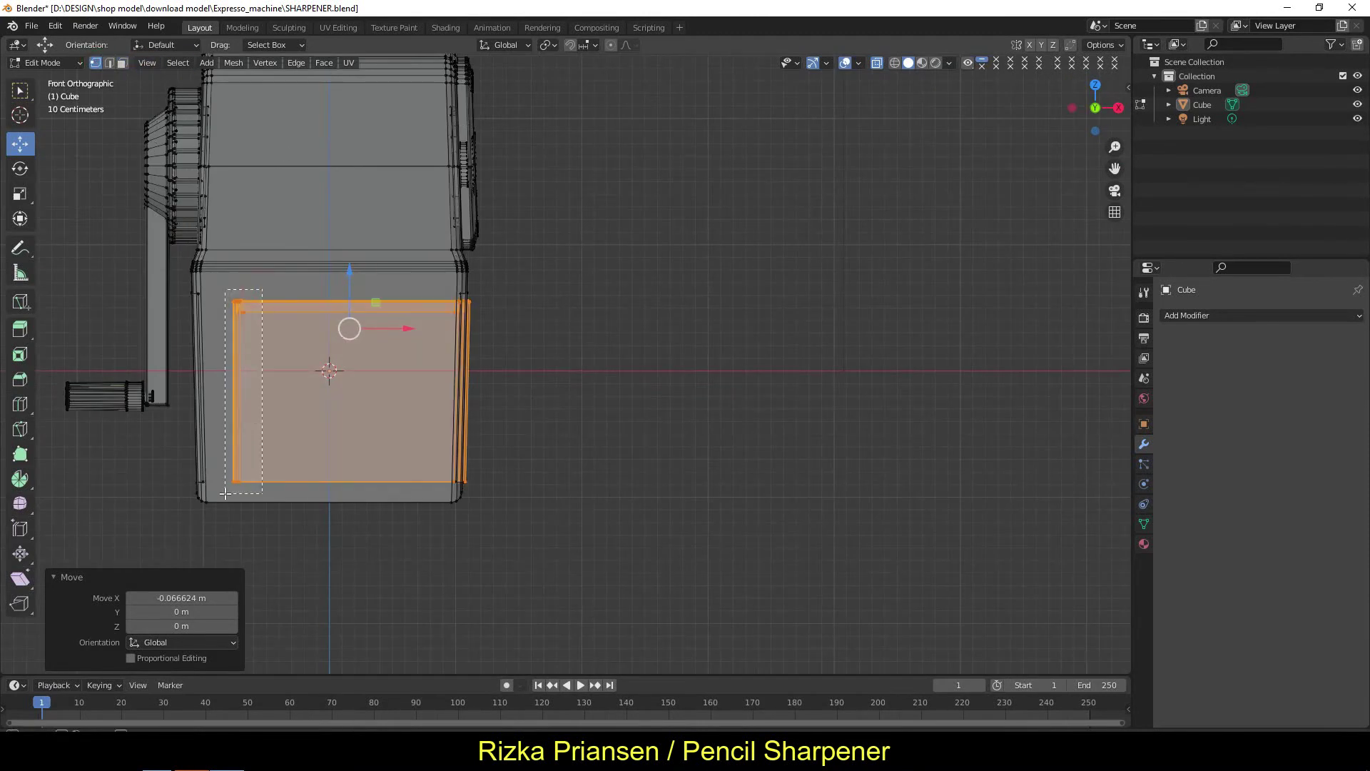
{"action": "left_click", "coordinate": [236, 303]}
{"action": "middle_click_drag", "start_coordinate": [236, 303], "coordinate": [471, 359], "text": "shift"}
{"action": "left_click", "coordinate": [147, 62]}
{"action": "left_click", "coordinate": [341, 295]}
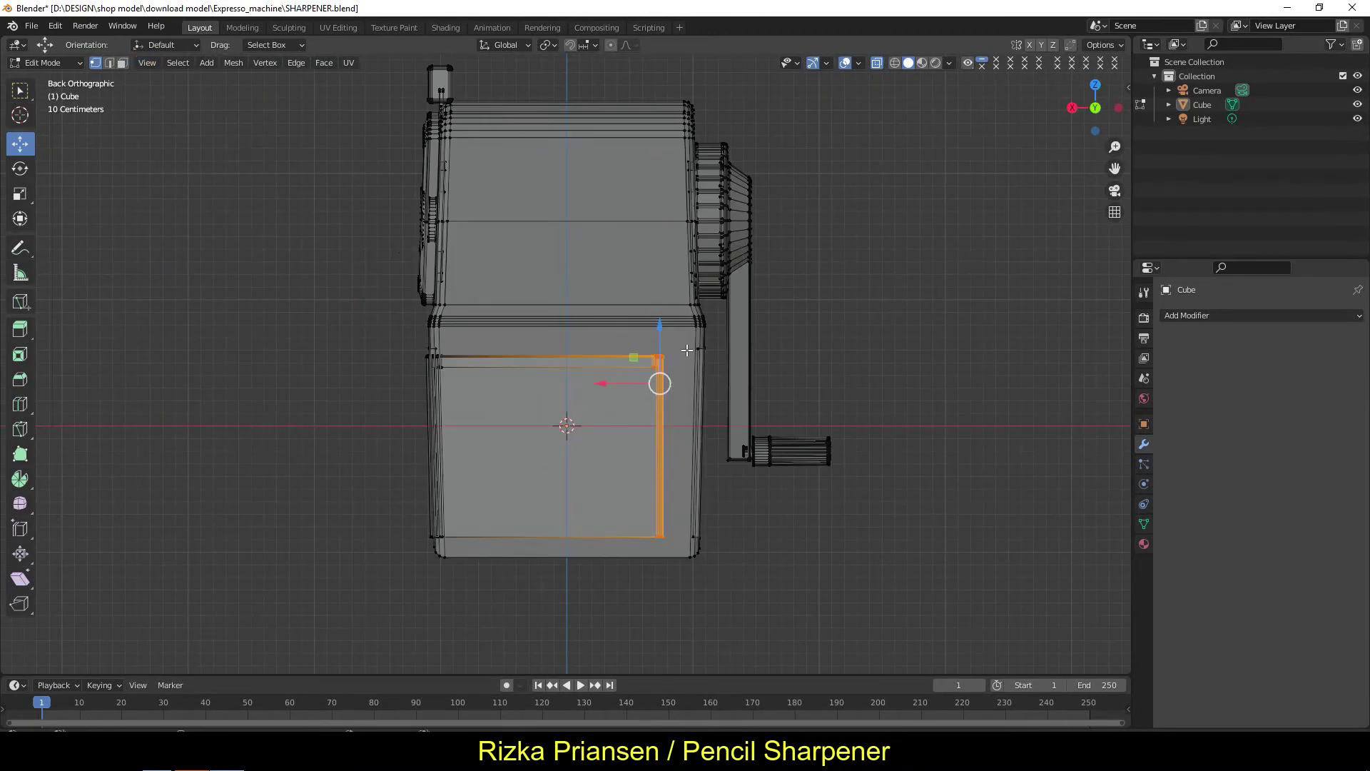
{"action": "left_click_drag", "start_coordinate": [582, 556], "coordinate": [583, 555]}
{"action": "left_click_drag", "start_coordinate": [615, 384], "coordinate": [646, 385]}
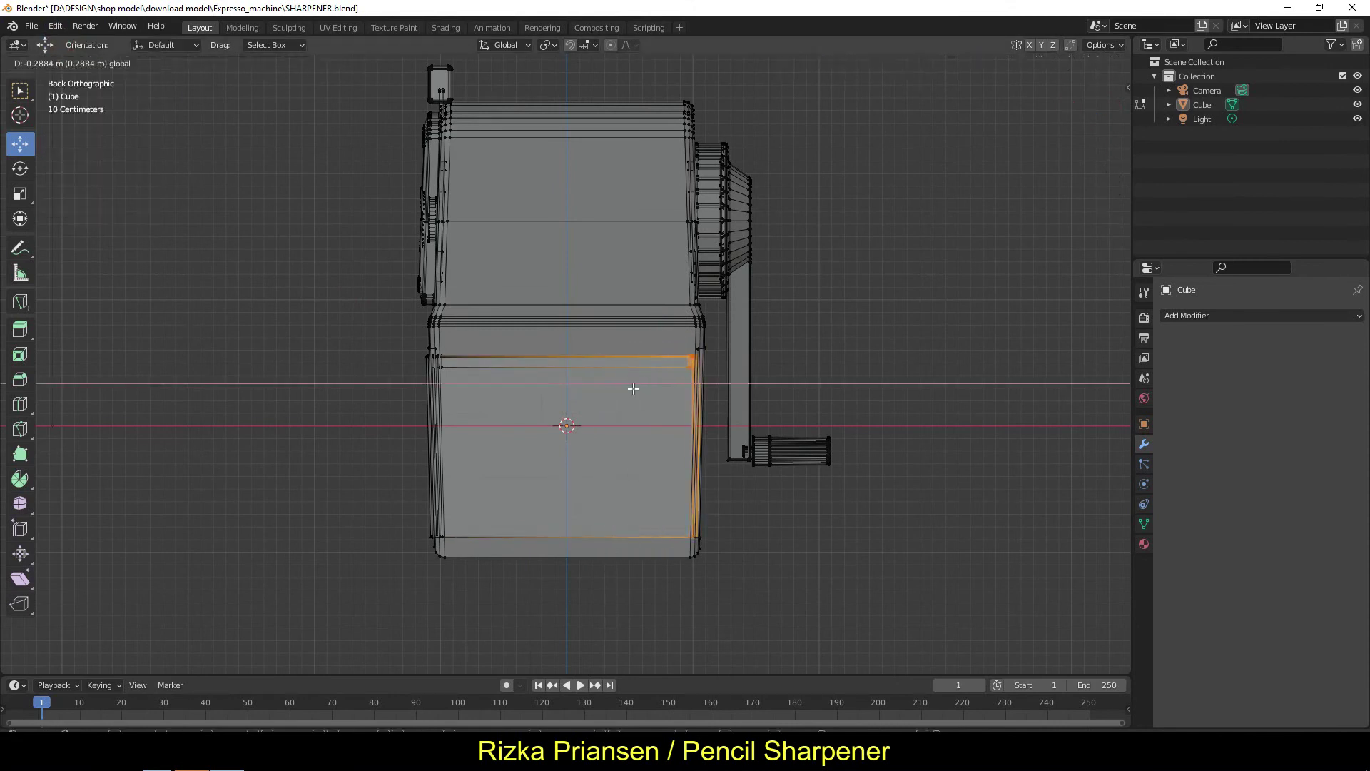
{"action": "middle_click_drag", "start_coordinate": [646, 385], "coordinate": [166, 96]}
- Check the drawer's fit in the opening from several angles and shading modes
{"action": "left_click", "coordinate": [904, 61]}
{"action": "left_click_drag", "start_coordinate": [492, 391], "coordinate": [514, 394]}
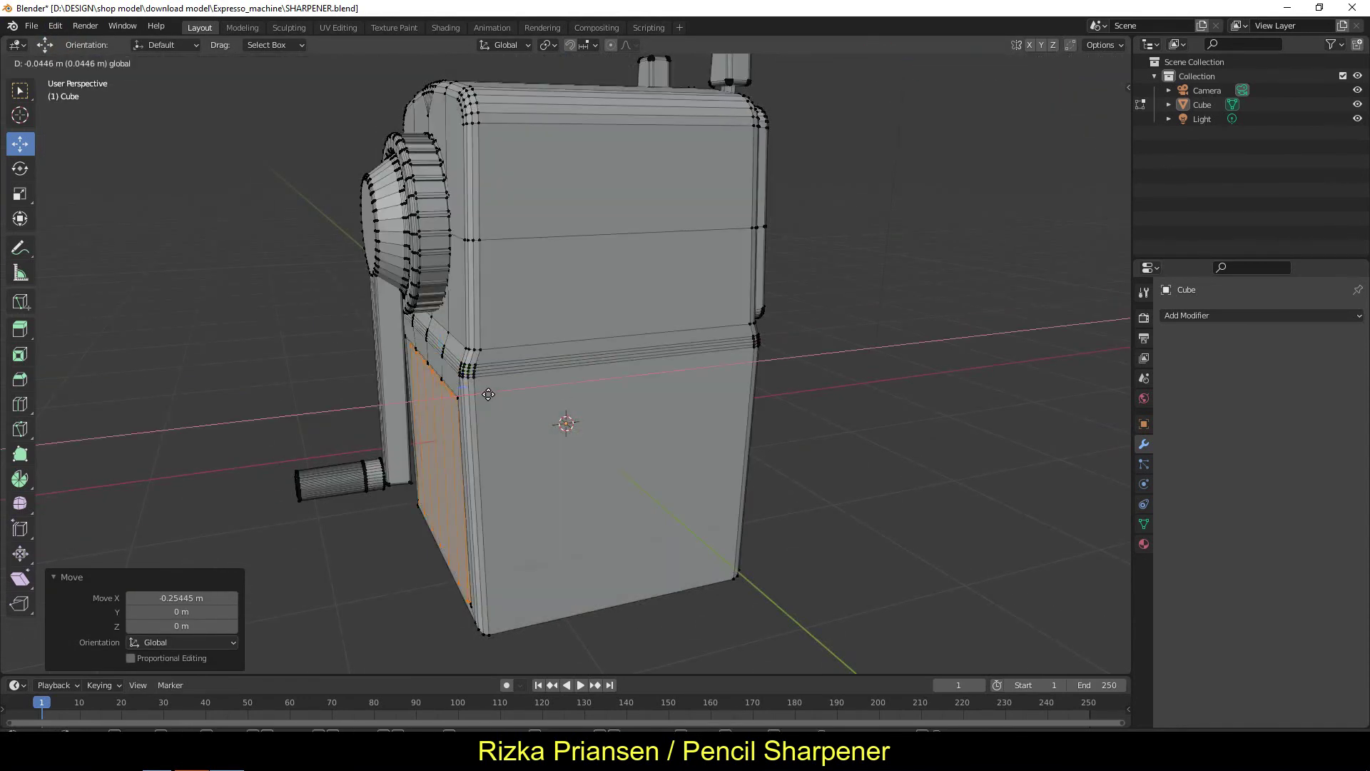
{"action": "mouse_move", "coordinate": [514, 394]}
{"action": "middle_mouse_down"}
{"action": "mouse_move", "coordinate": [368, 455]}
{"action": "mouse_move", "coordinate": [643, 357]}
{"action": "mouse_move", "coordinate": [694, 270]}
{"action": "middle_mouse_up"}
{"action": "key", "text": "alt+a"}
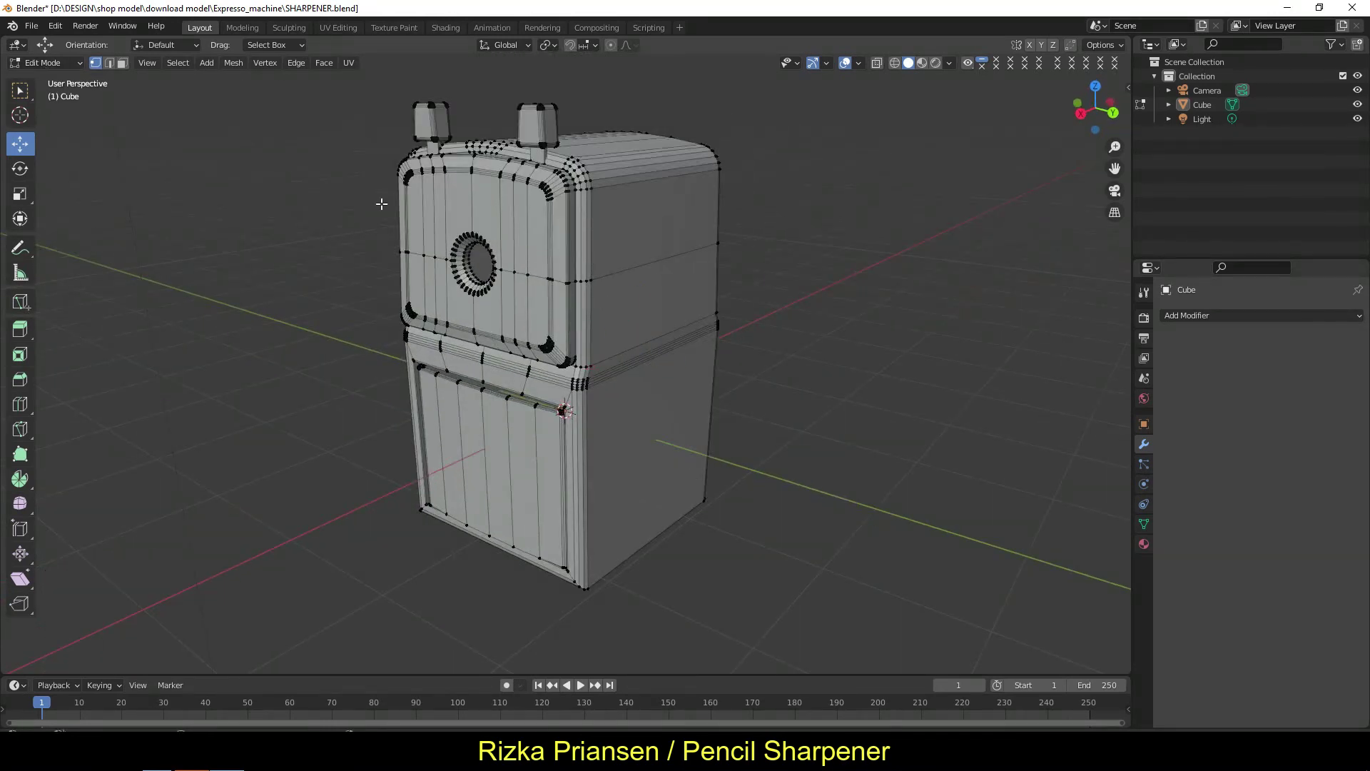
{"action": "key", "text": "Tab"}
{"action": "mouse_move", "coordinate": [616, 331]}
{"action": "middle_mouse_down"}
{"action": "mouse_move", "coordinate": [589, 402]}
{"action": "mouse_move", "coordinate": [712, 284]}
{"action": "middle_mouse_up"}
{"action": "left_click", "coordinate": [894, 62]}
{"action": "left_click", "coordinate": [46, 62]}
{"action": "left_click", "coordinate": [42, 93]}
{"action": "mouse_move", "coordinate": [456, 400]}
{"action": "middle_mouse_down"}
{"action": "mouse_move", "coordinate": [482, 383]}
{"action": "mouse_move", "coordinate": [500, 482]}
{"action": "middle_mouse_up"}
- Extrude the drawer's front panel faces outward so it sits partly pulled out
{"action": "key", "text": "3"}
{"action": "left_click", "coordinate": [500, 482]}
{"action": "key", "text": "ctrl+KP_Add"}
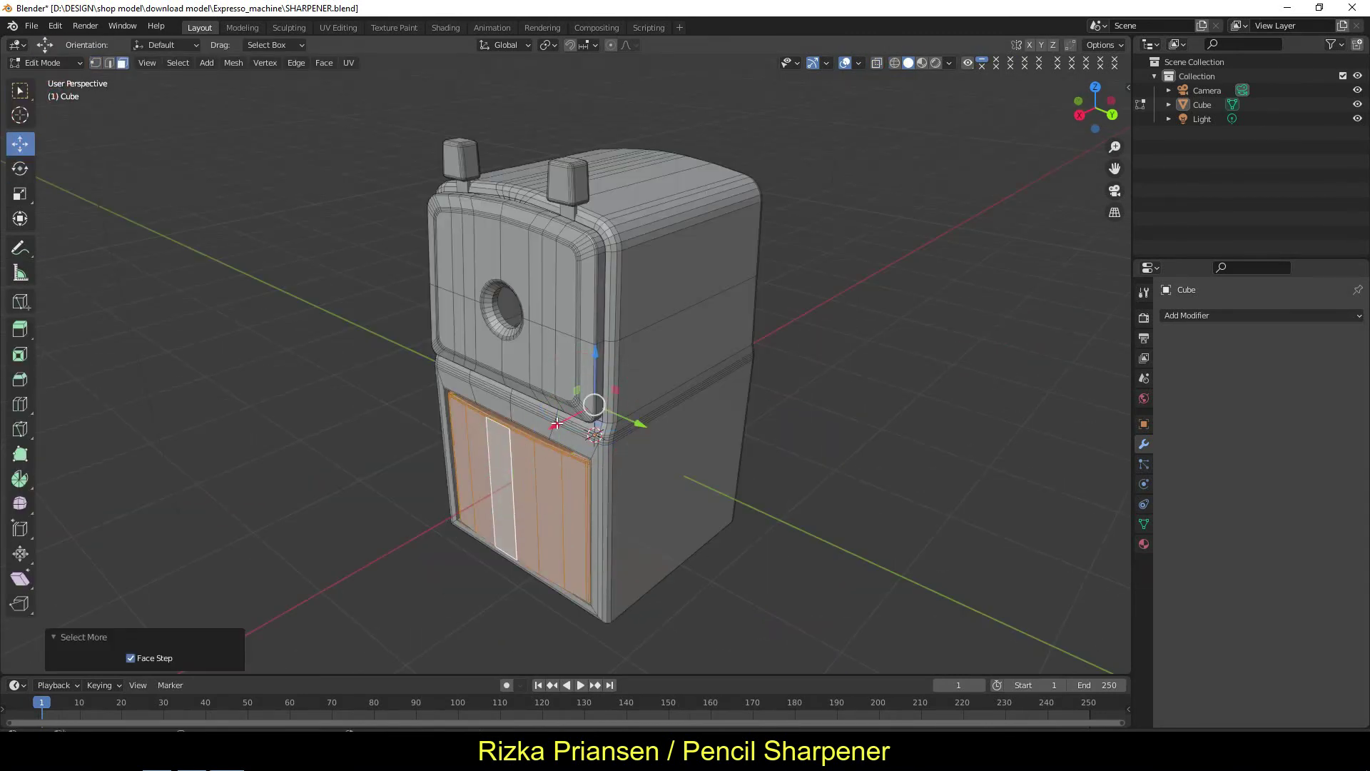
{"action": "key", "text": "e"}
{"action": "left_click", "coordinate": [229, 357]}
{"action": "key", "text": "alt+a"}
{"action": "middle_click_drag", "start_coordinate": [679, 413], "coordinate": [660, 439]}
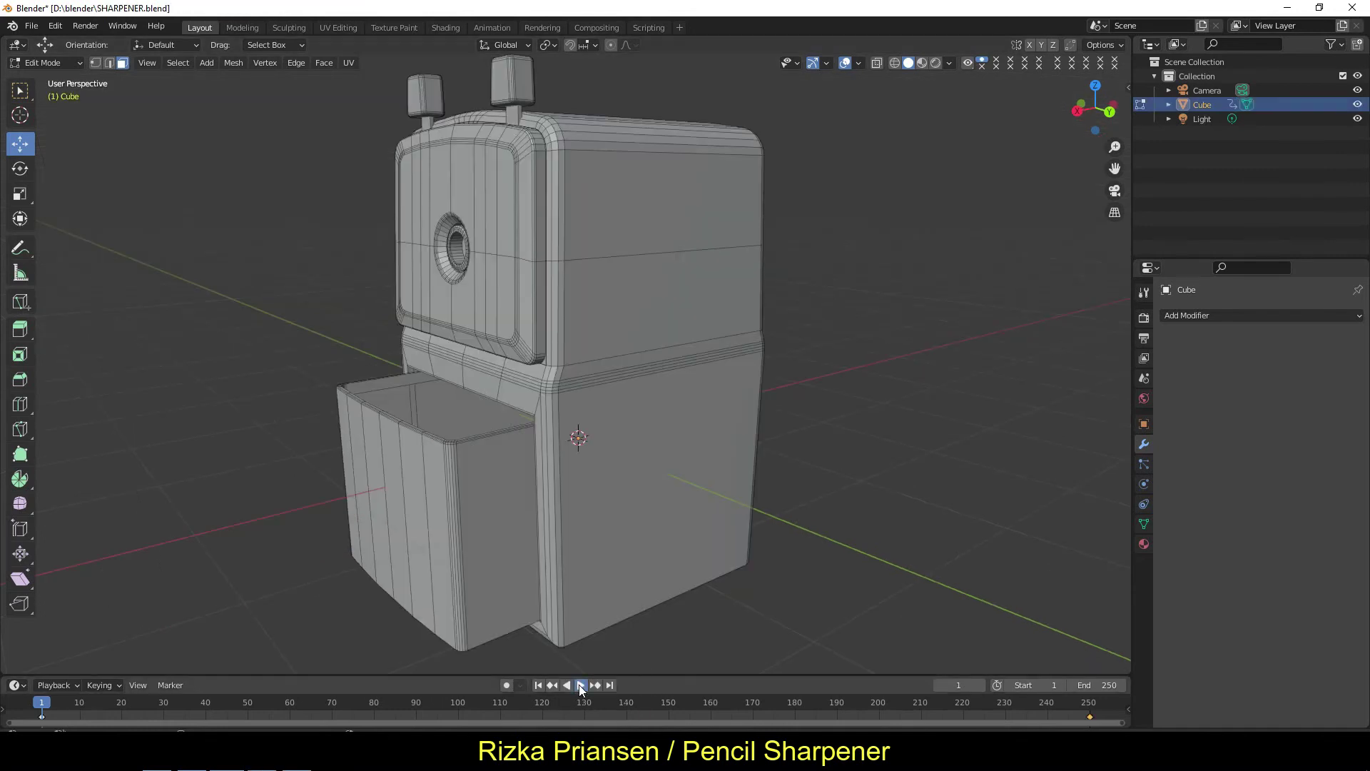
- Play the 250-frame turntable spin of the sharpener, drawer included, then pause it
{"action": "left_click", "coordinate": [580, 685]}
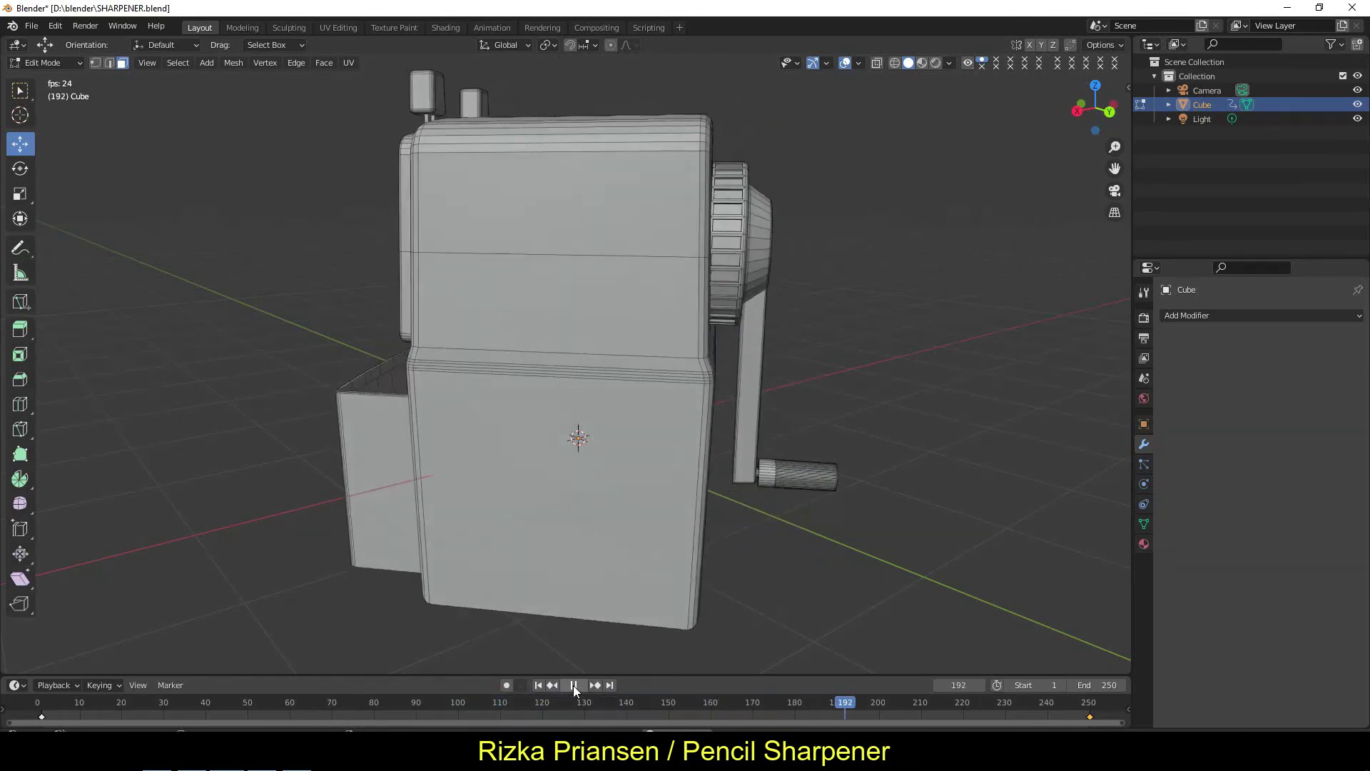
{"action": "left_click", "coordinate": [574, 685]}
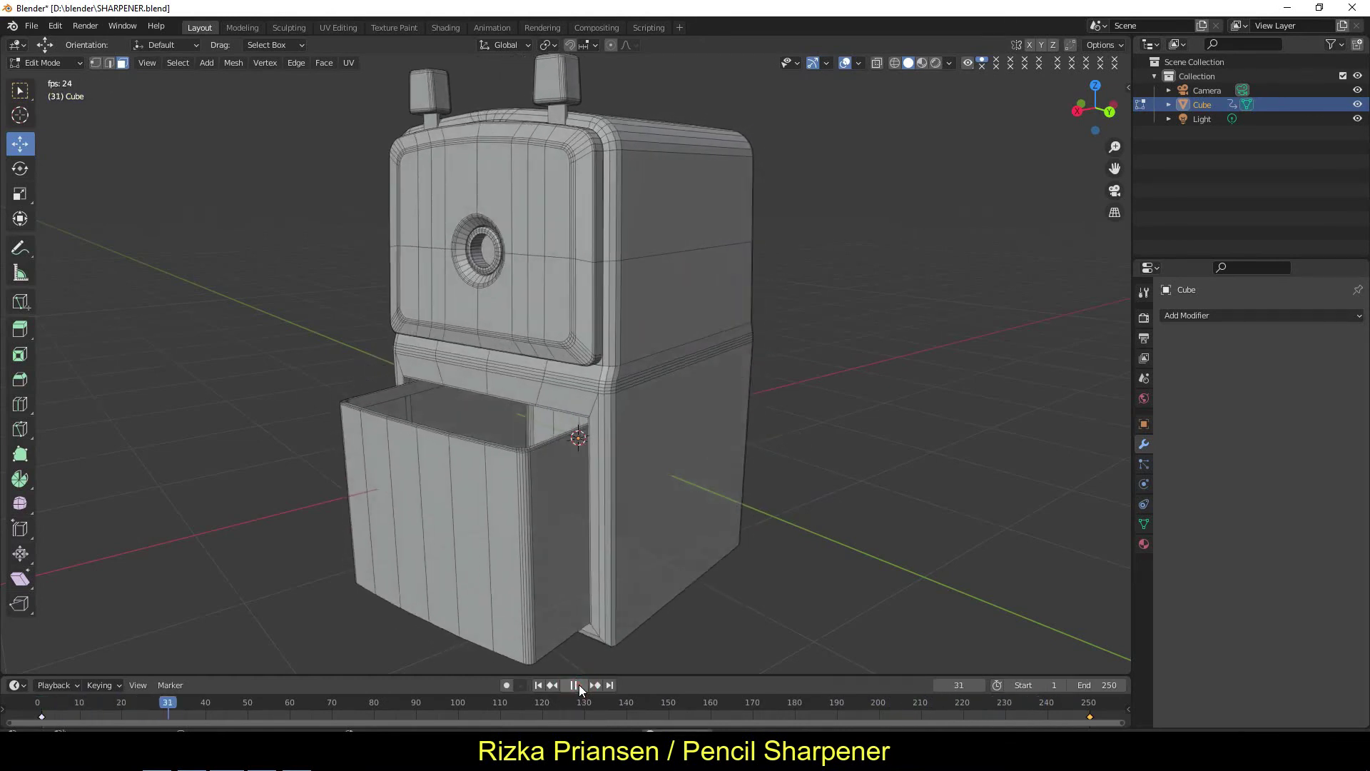